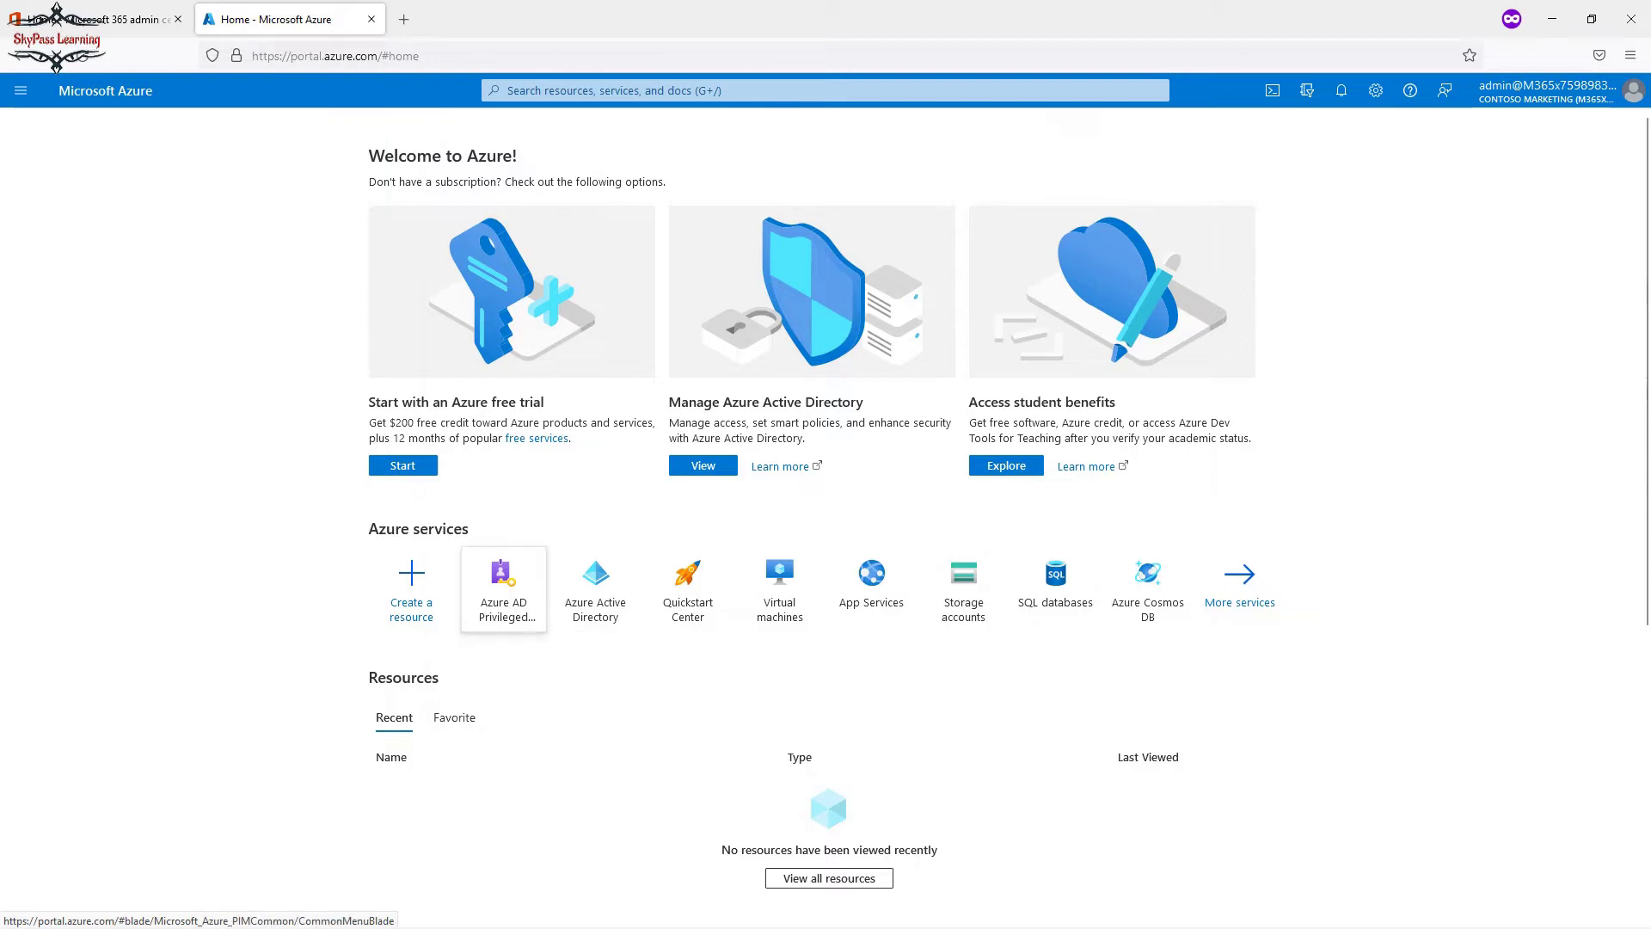
Search the portal for "activ" and open the Azure Active Directory overview of the contoso marketing tenant
mouse_move(595, 585)
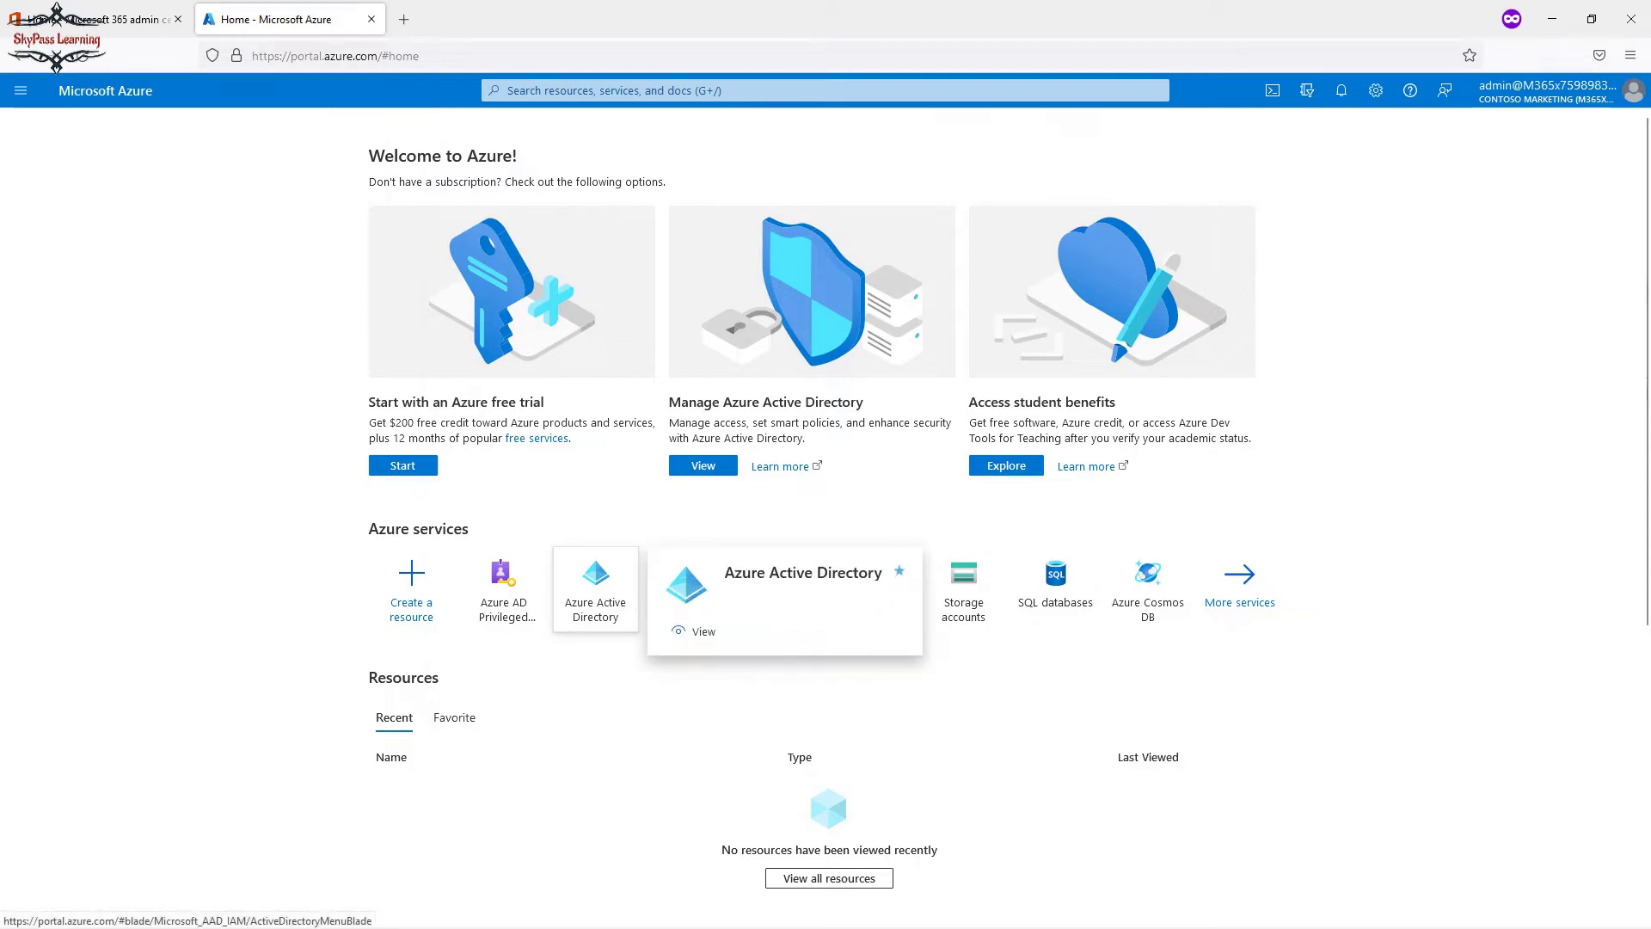
key("g+slash")
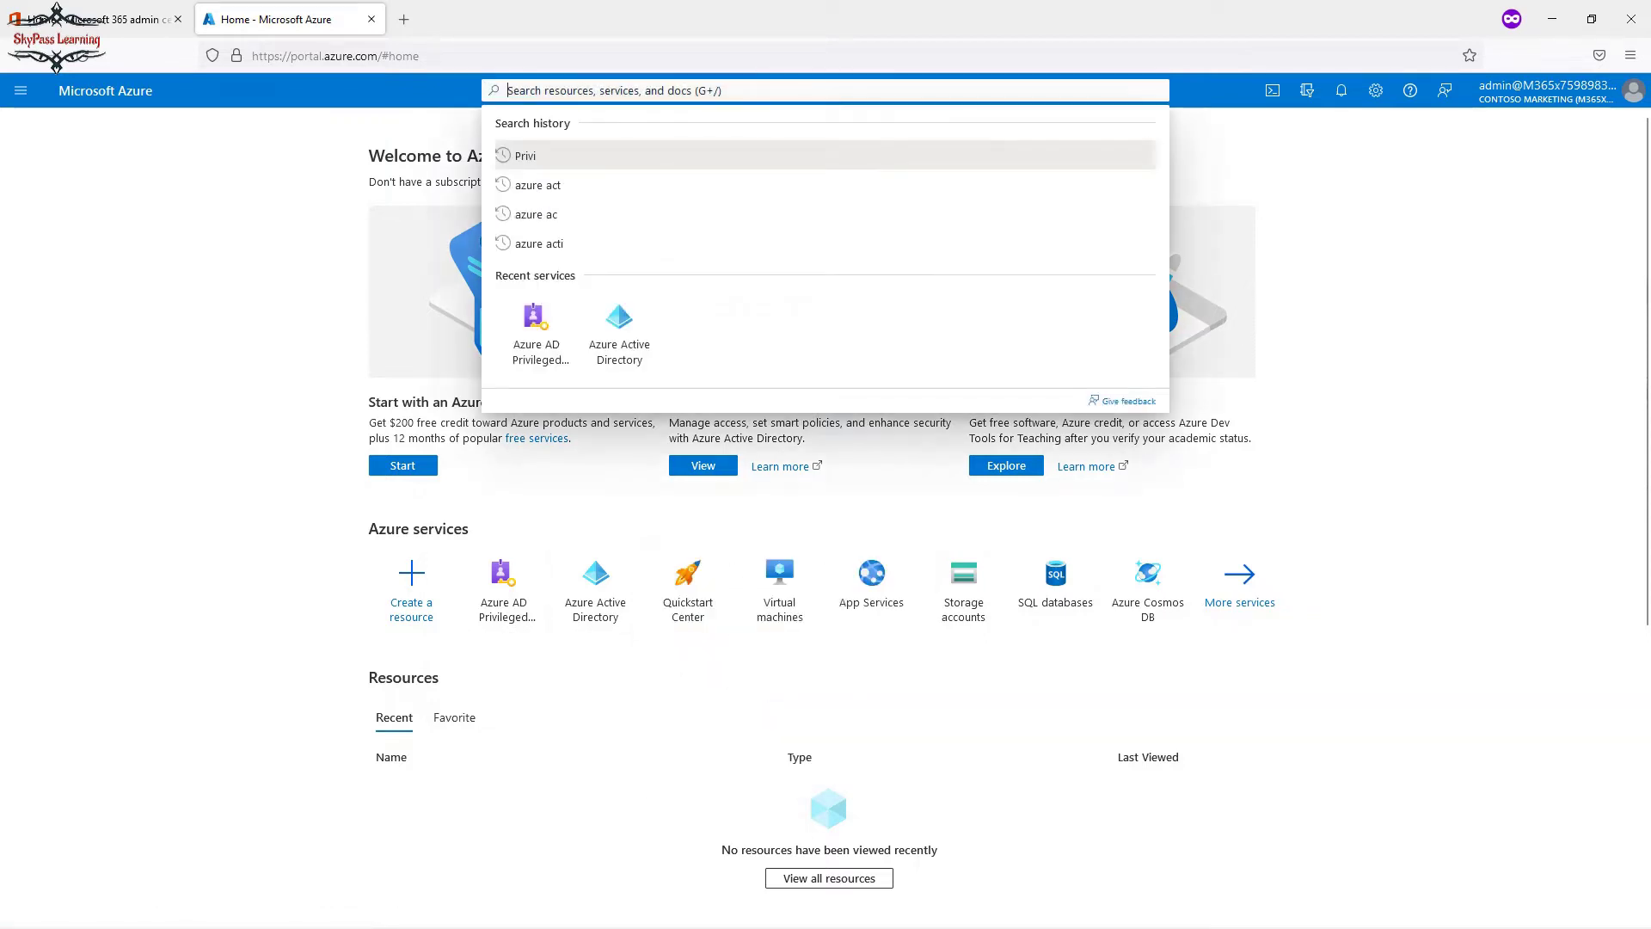
type("activ")
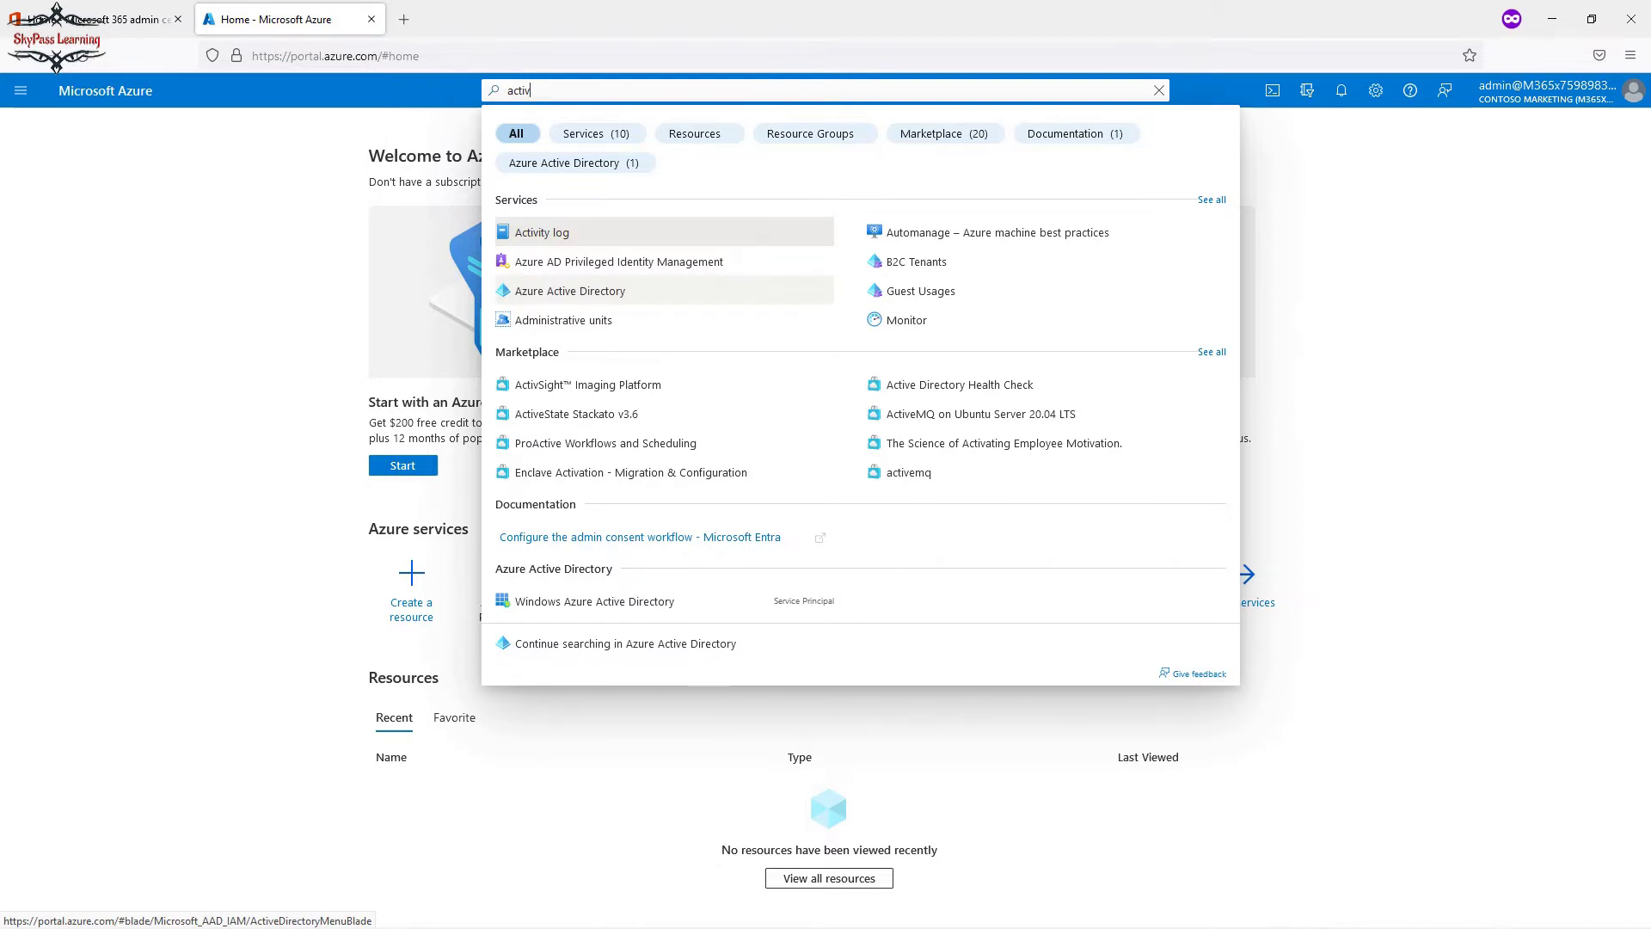
left_click(570, 290)
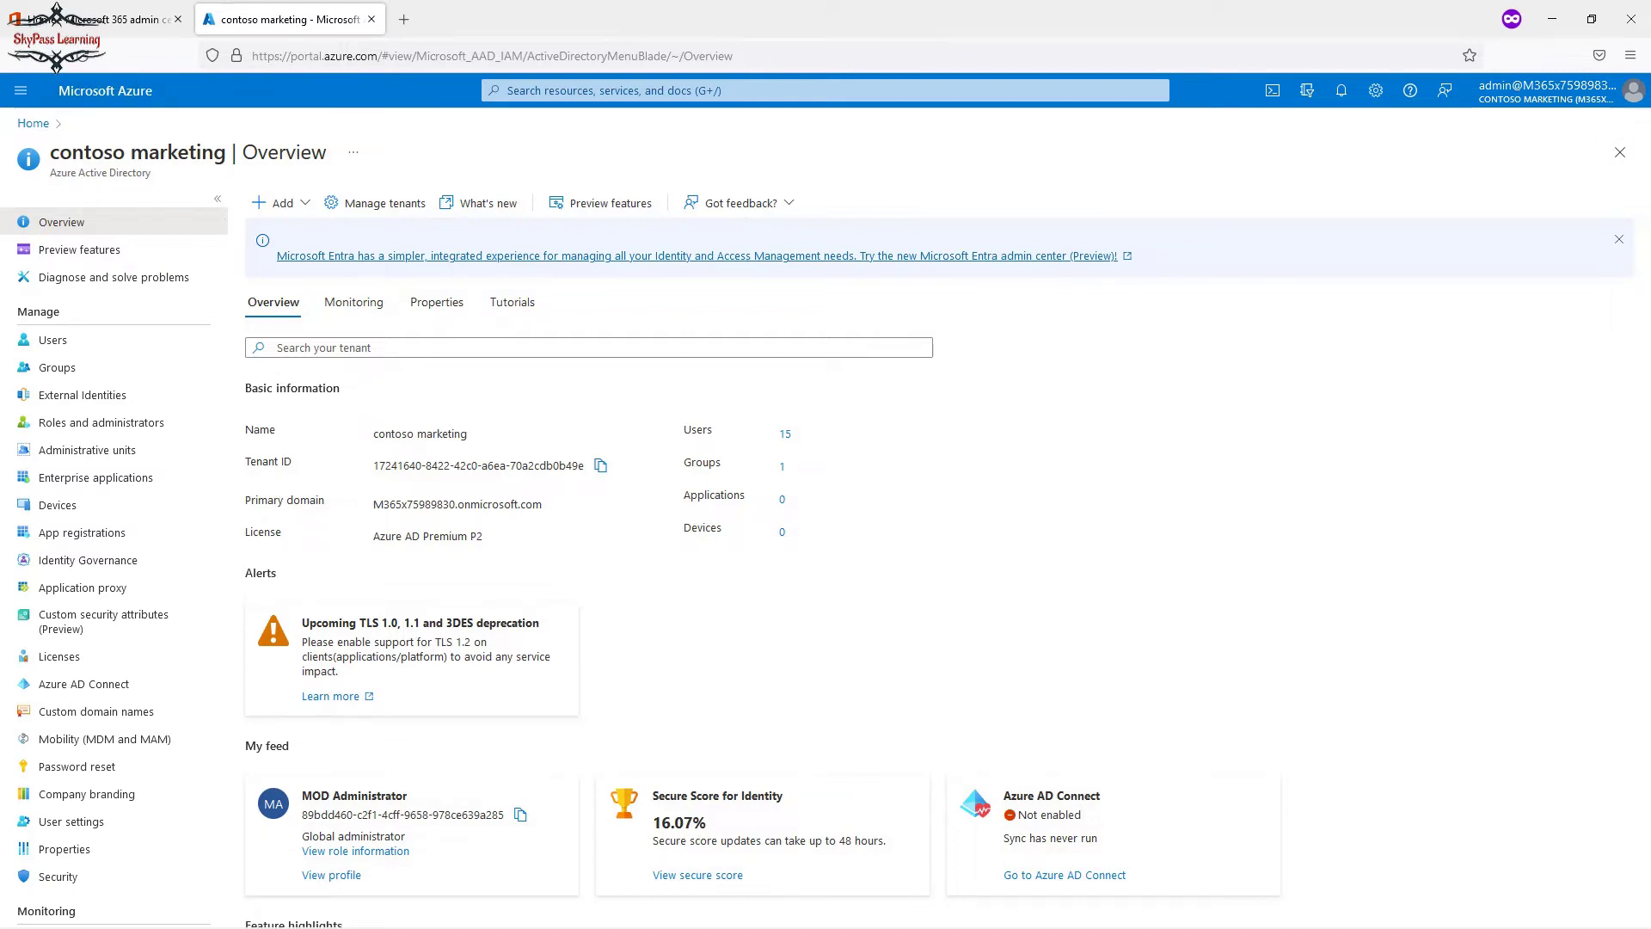
mouse_move(50, 152)
left_mouse_down()
mouse_move(196, 152)
mouse_move(50, 173)
left_mouse_up()
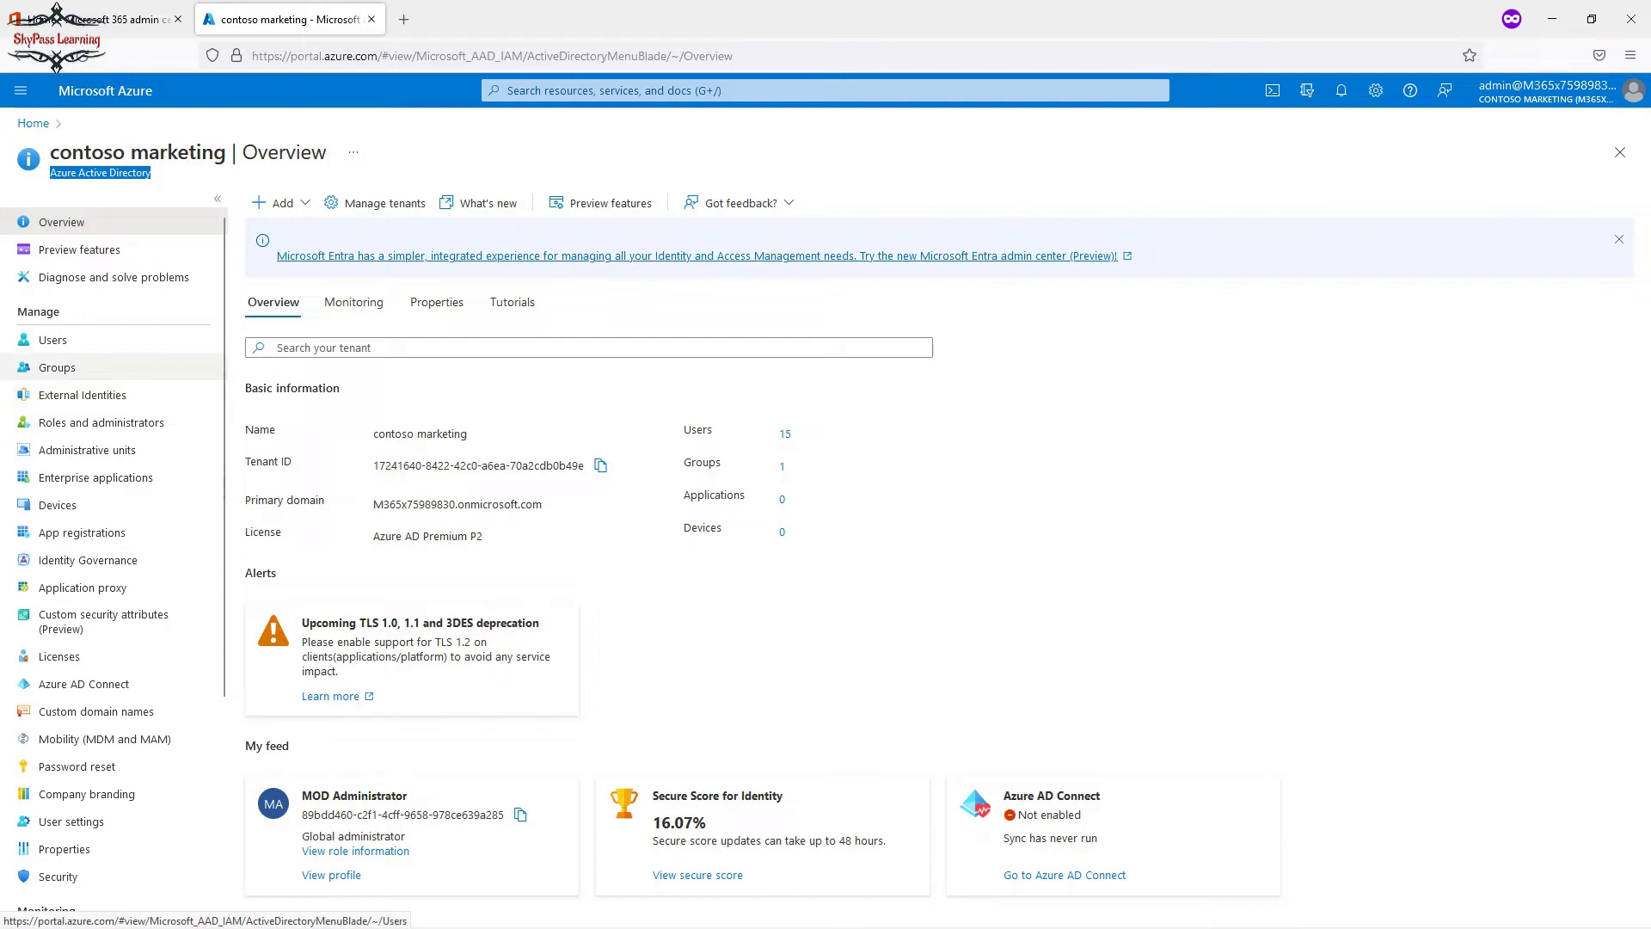
Open the directory's list of all users and bring up the profile of the first user listed
left_click(52, 340)
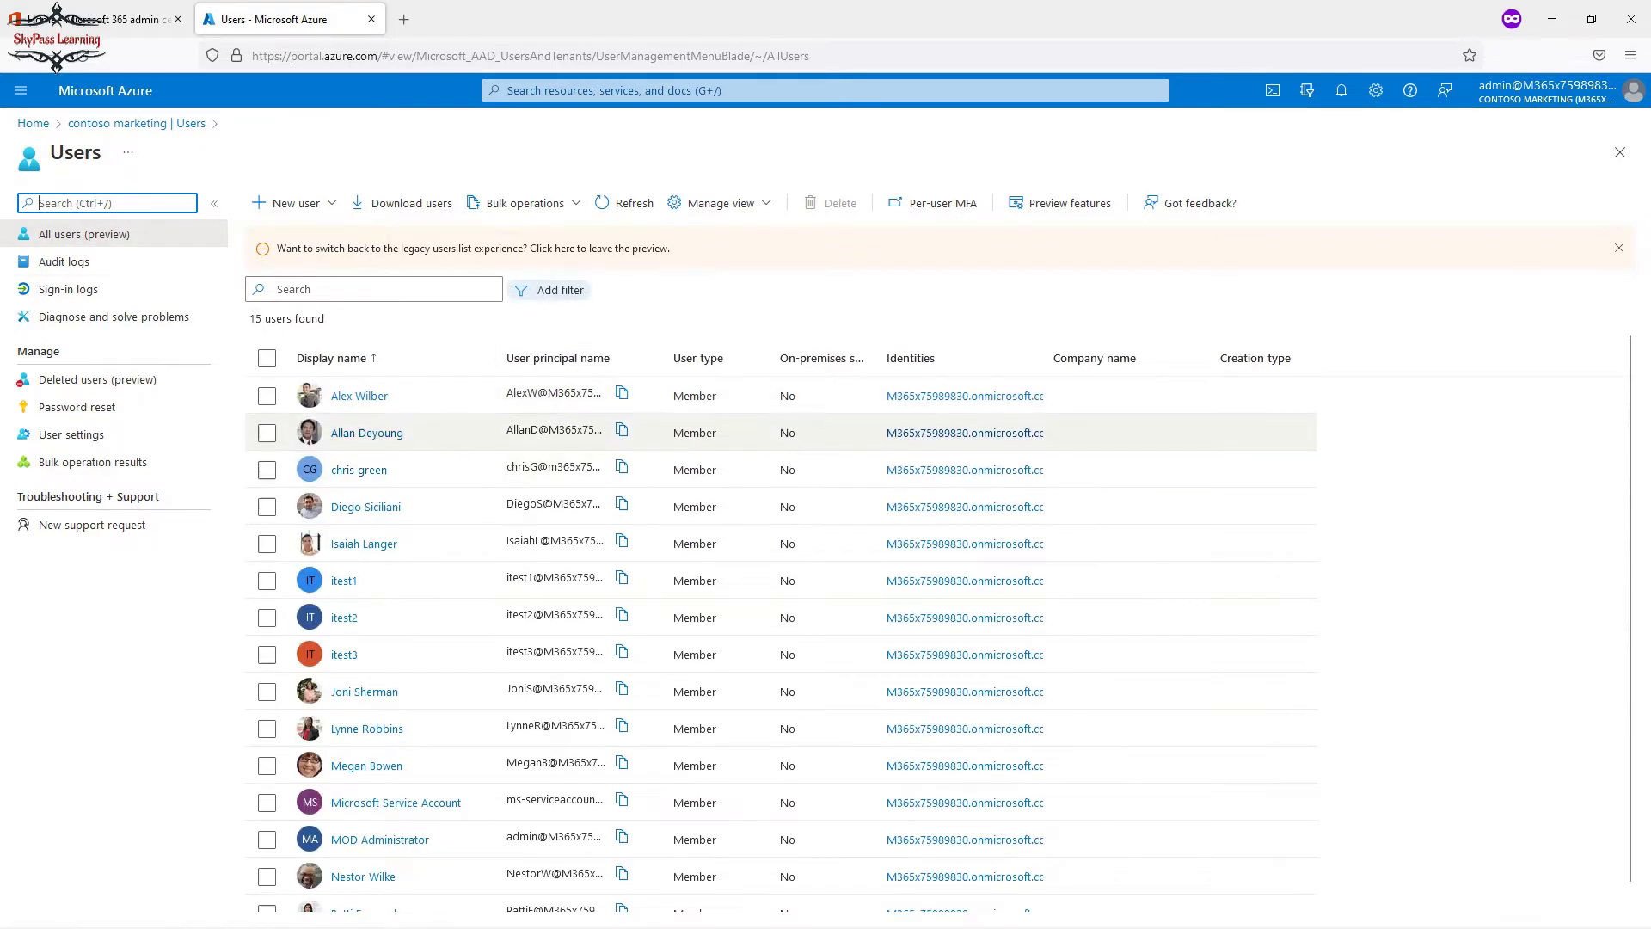
scroll(366, 487, "down", 1)
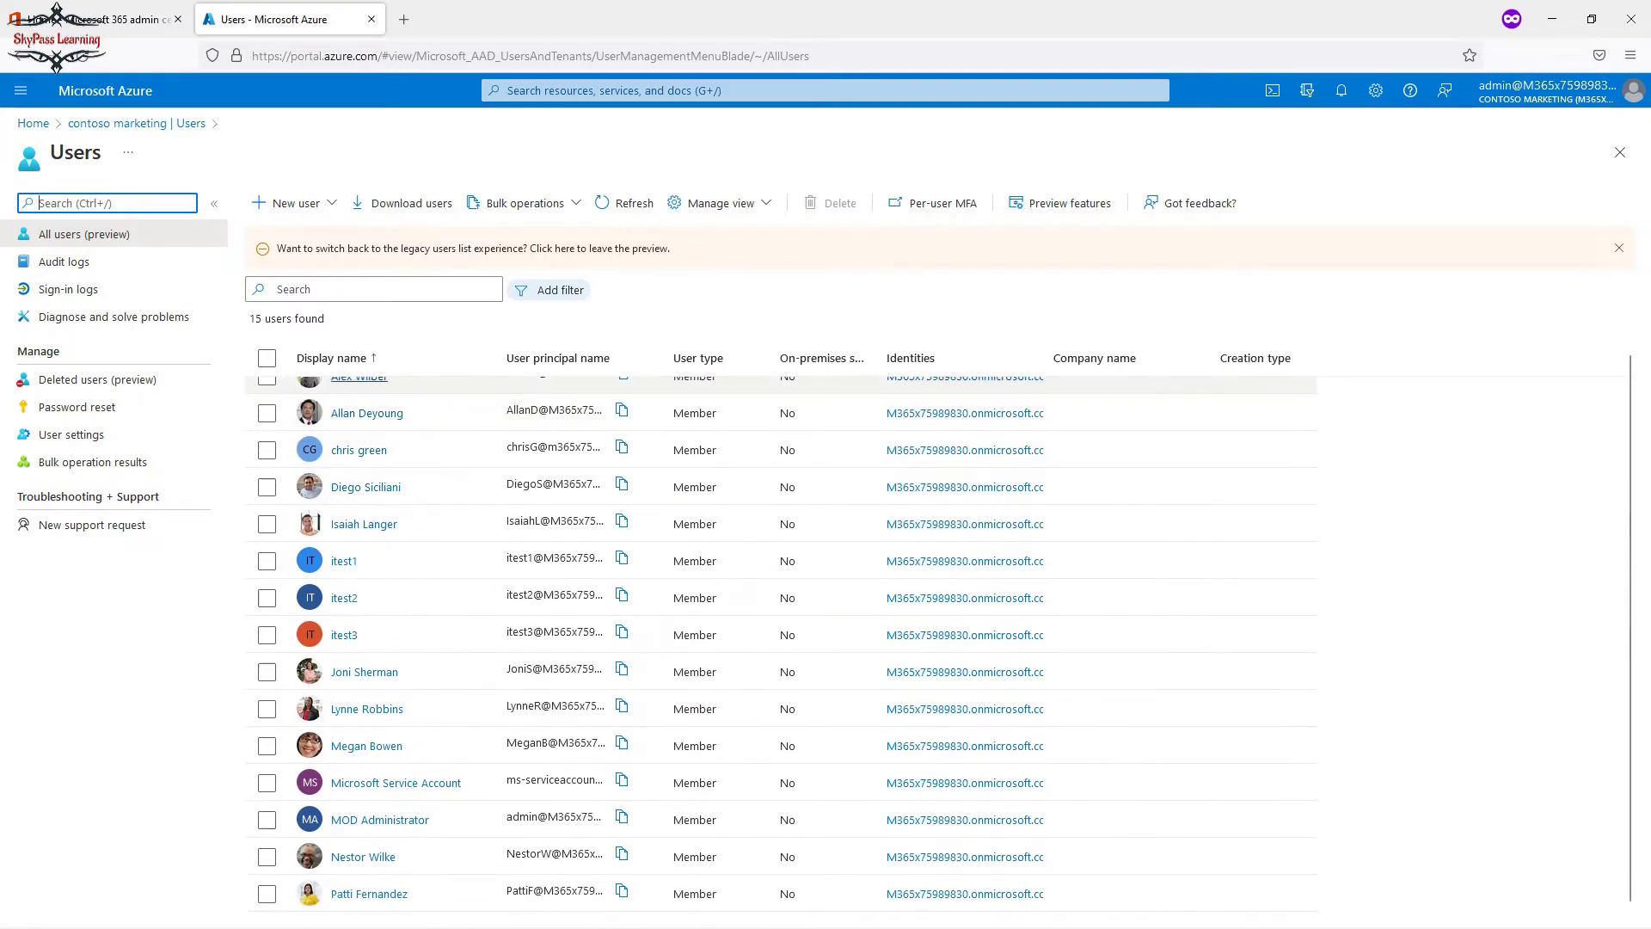
left_click(360, 379)
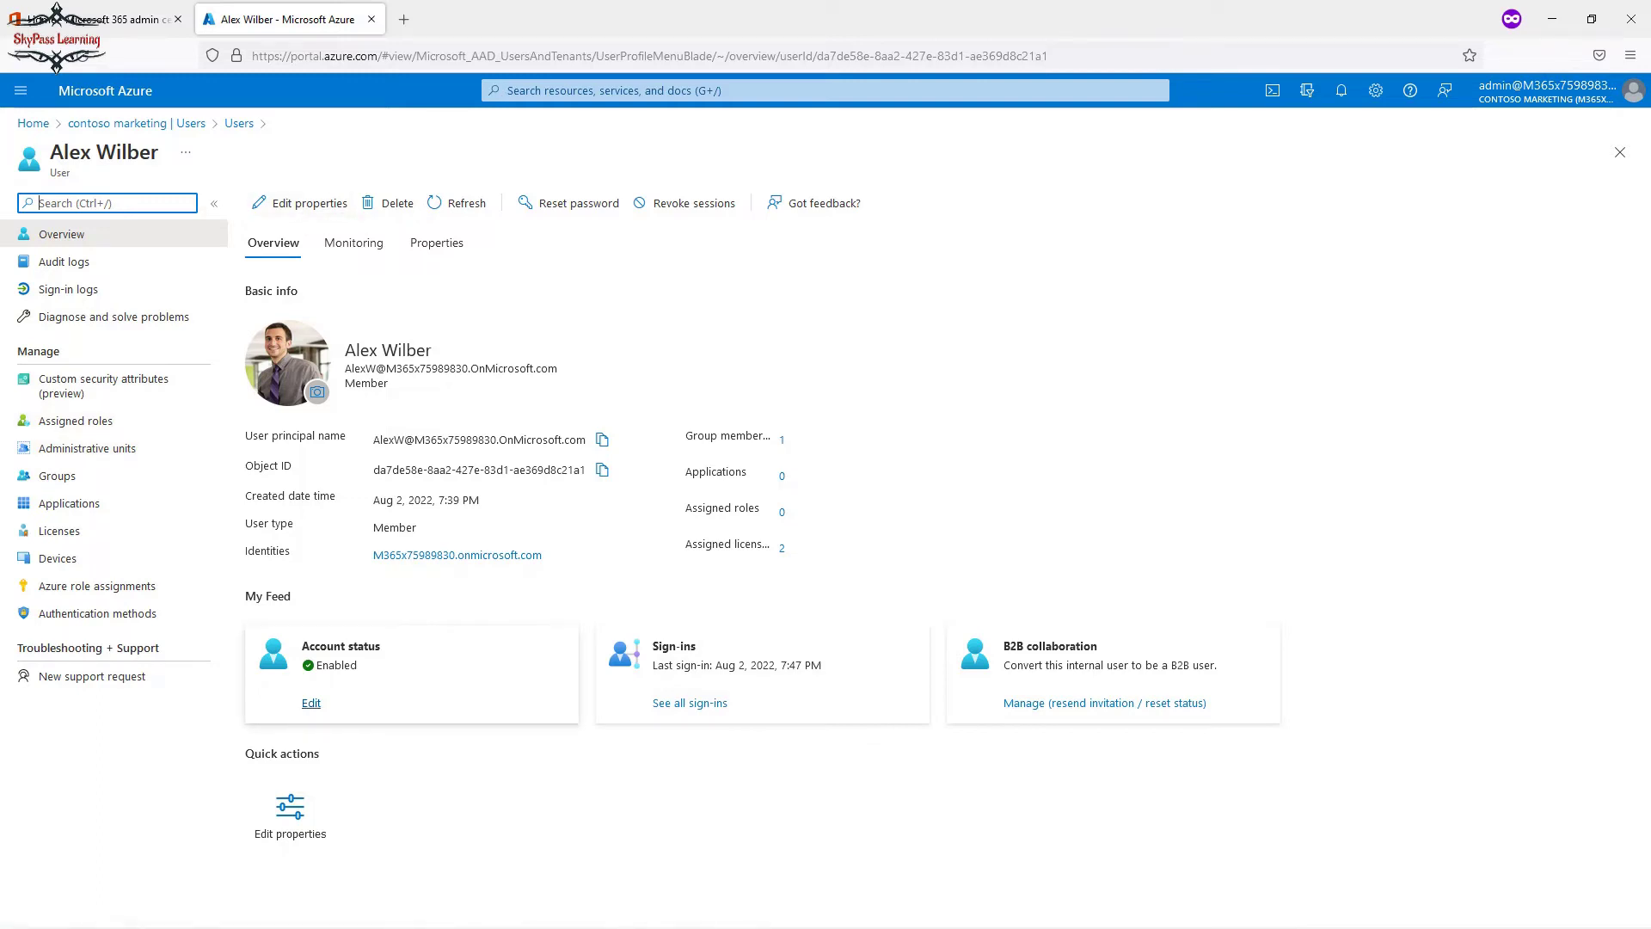
Check the user's account-enabled property without changing it, and highlight the domain part of the user's sign-in name
left_click(312, 702)
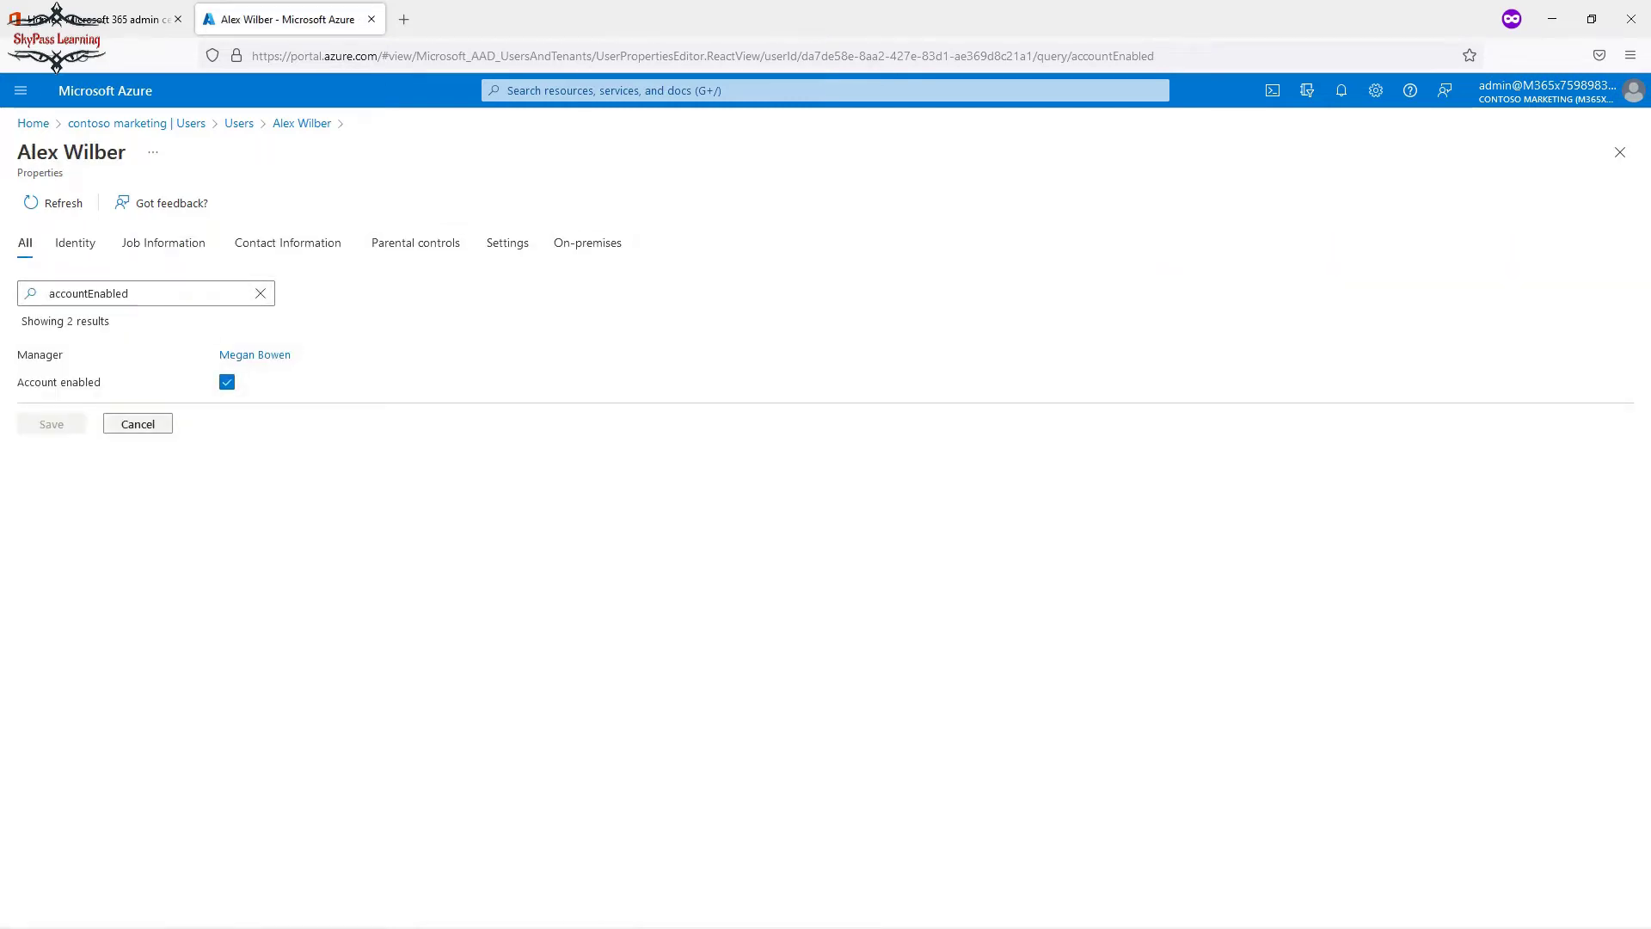
left_click(138, 424)
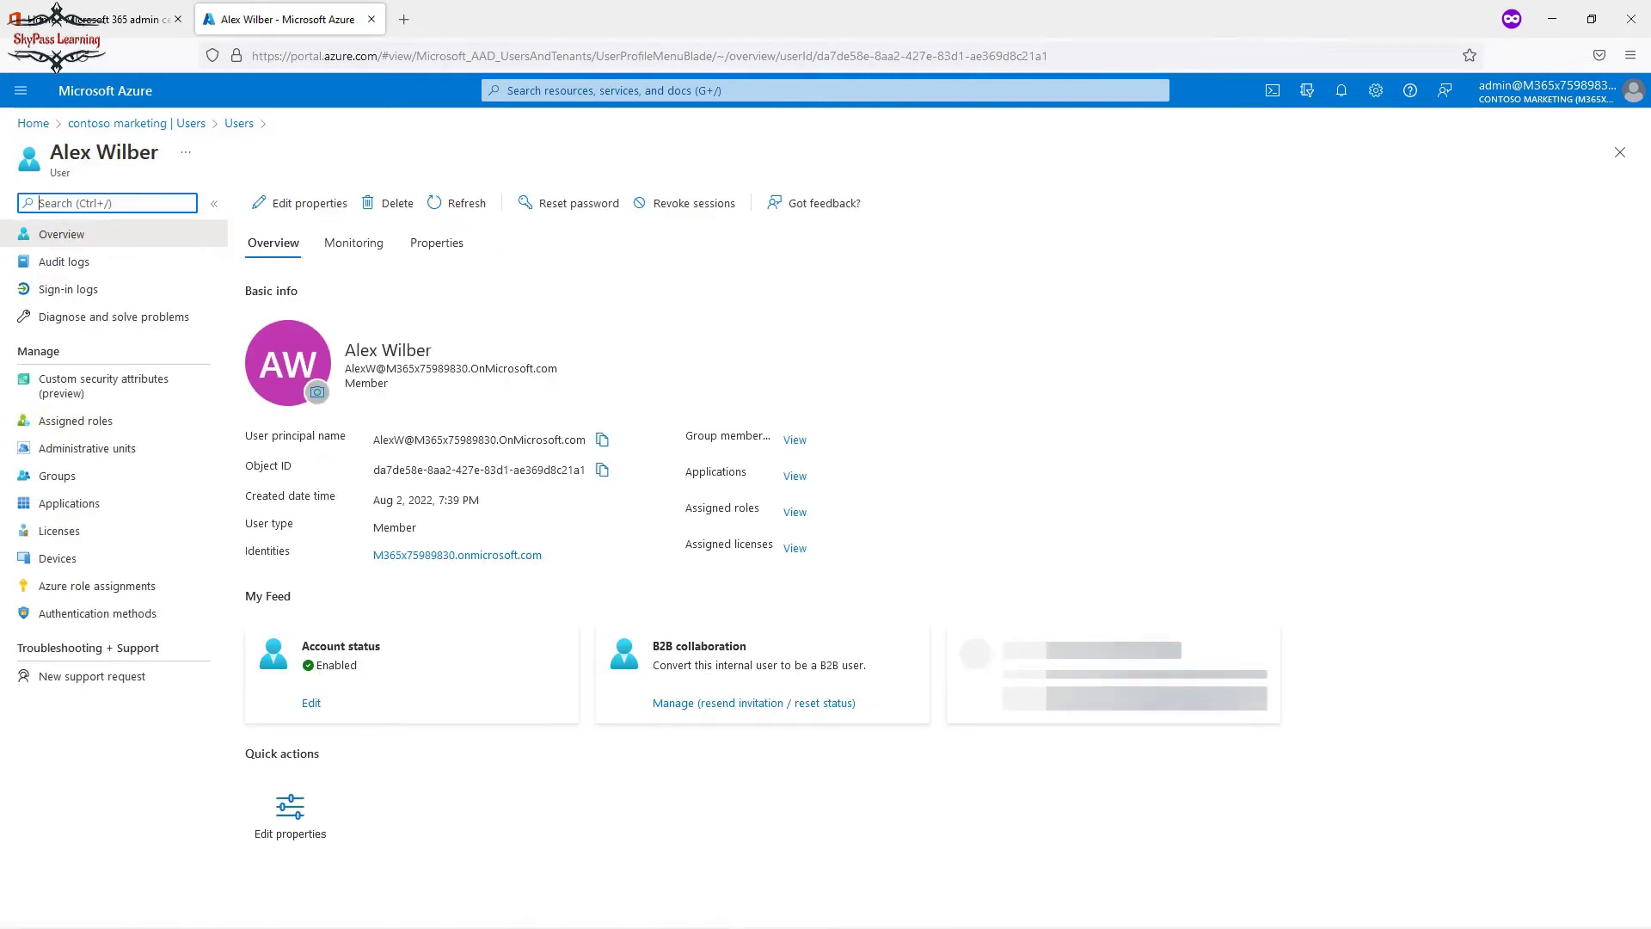
left_click_drag(344, 369, 386, 368)
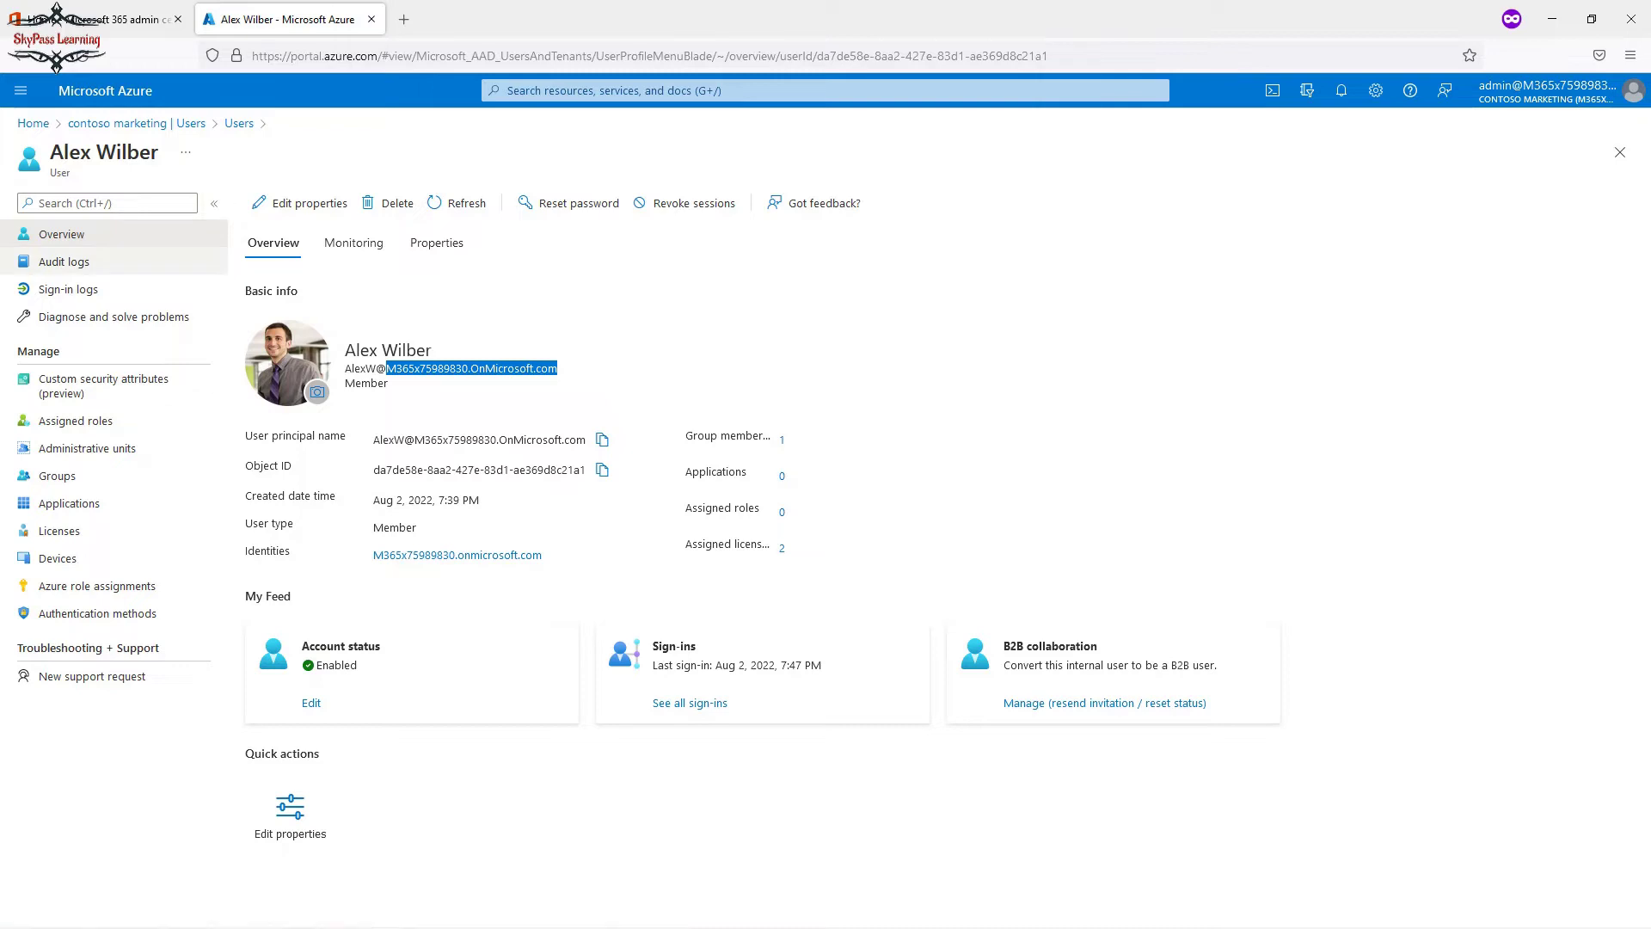
Review the user's assigned roles and licenses, including the service plans within Enterprise Mobility + Security E5
left_click(75, 420)
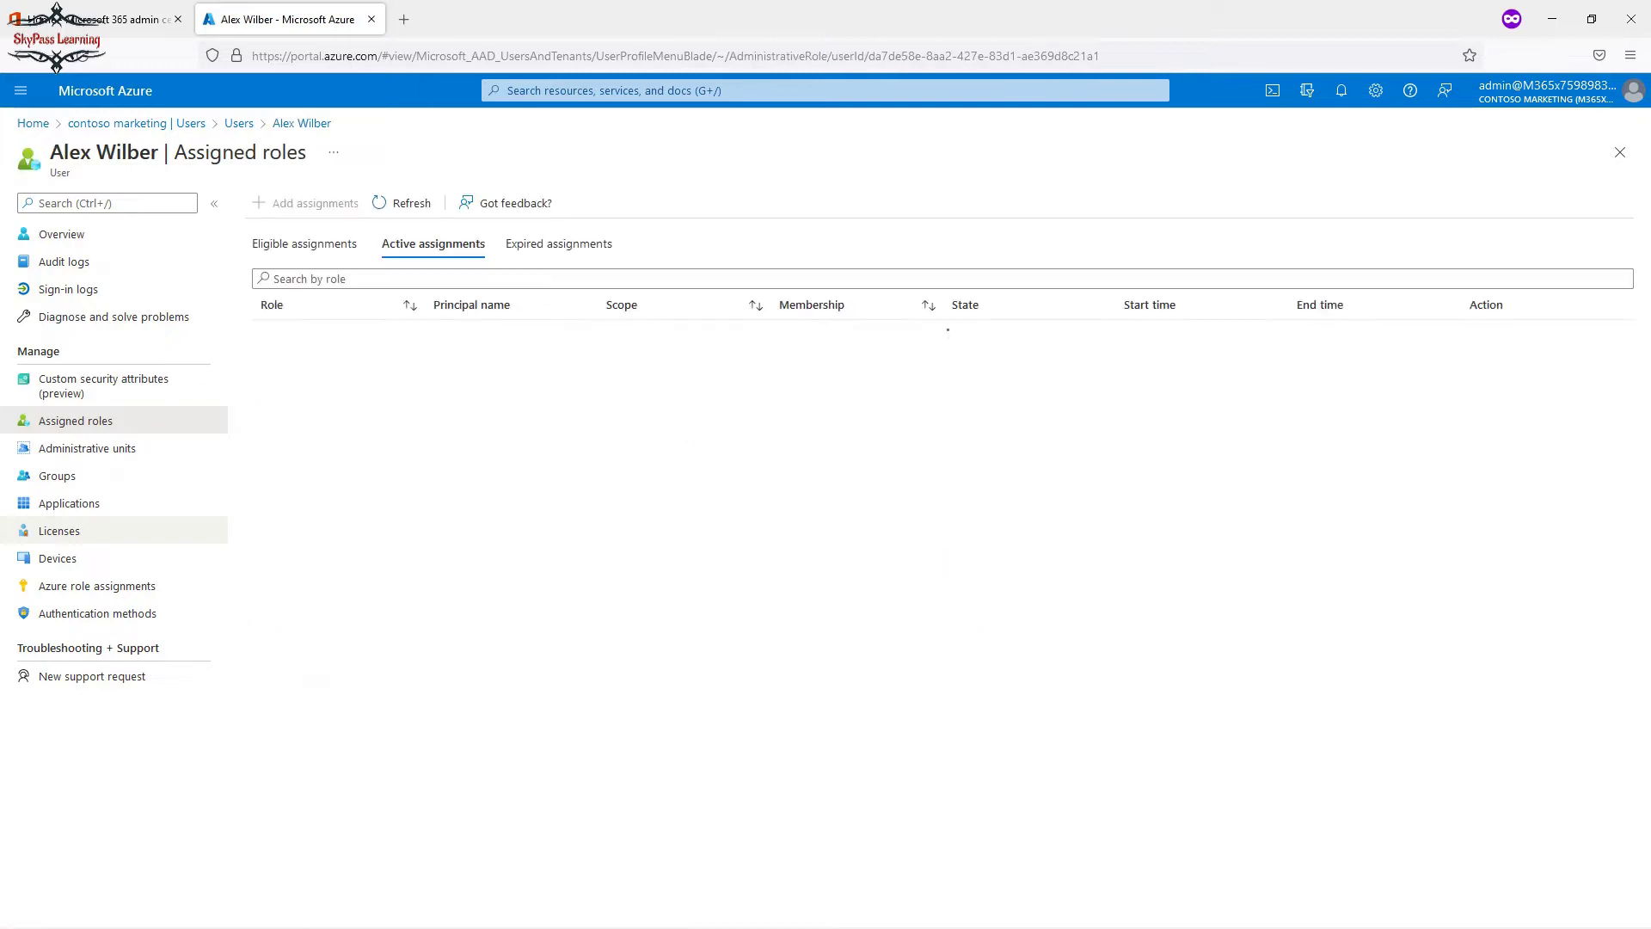
left_click(60, 531)
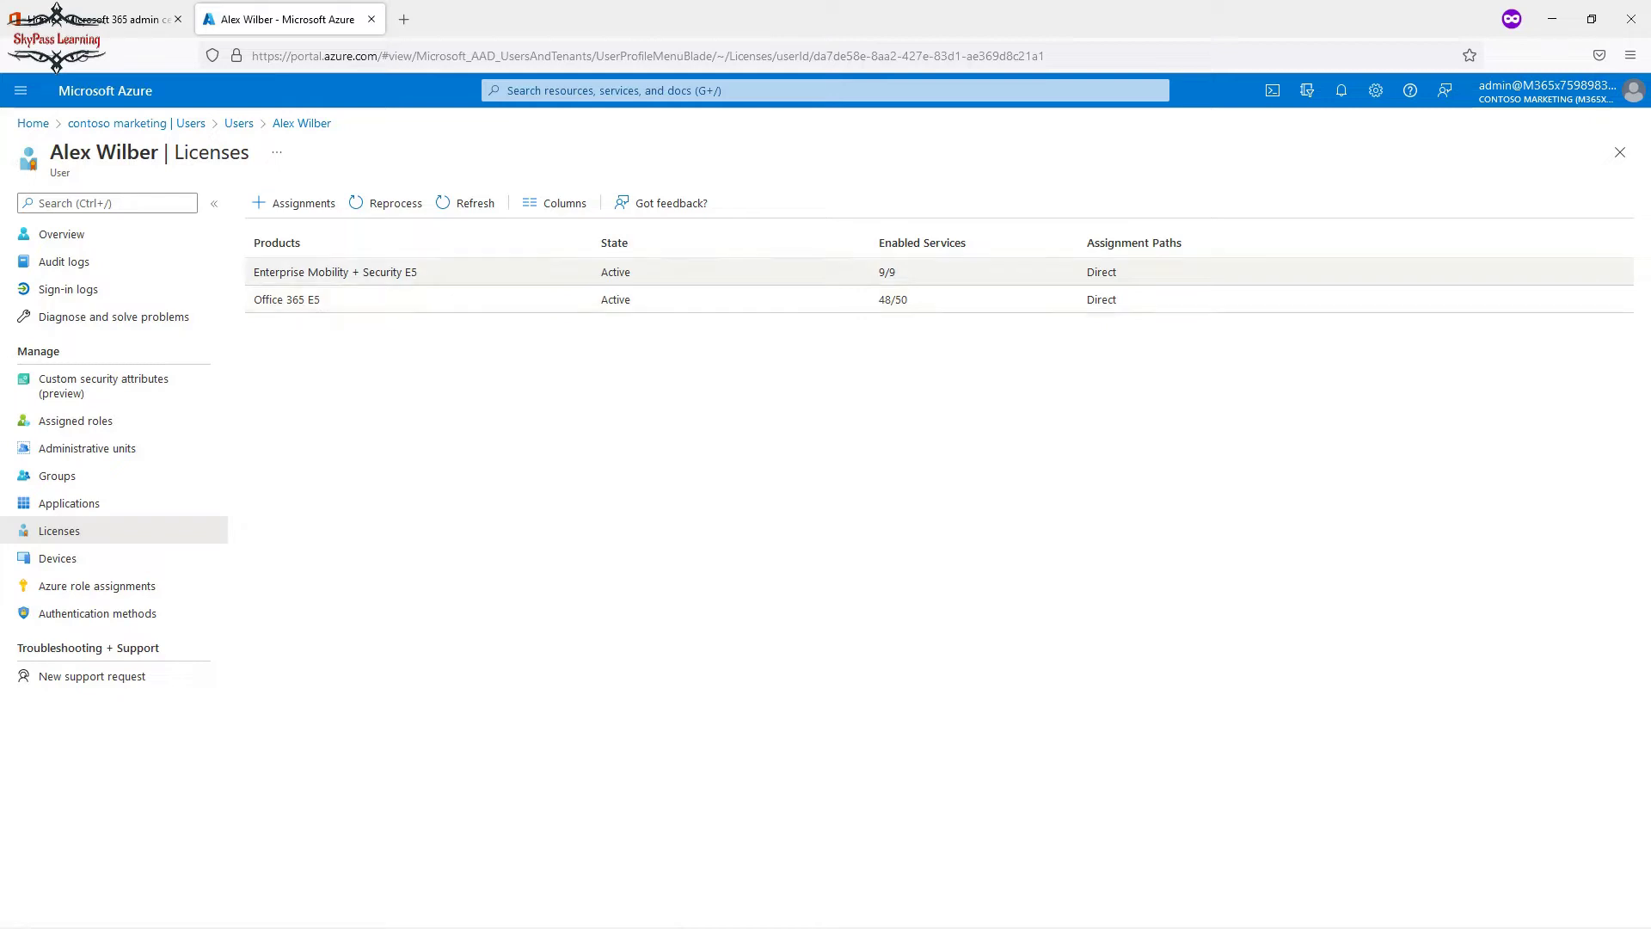
left_click(336, 272)
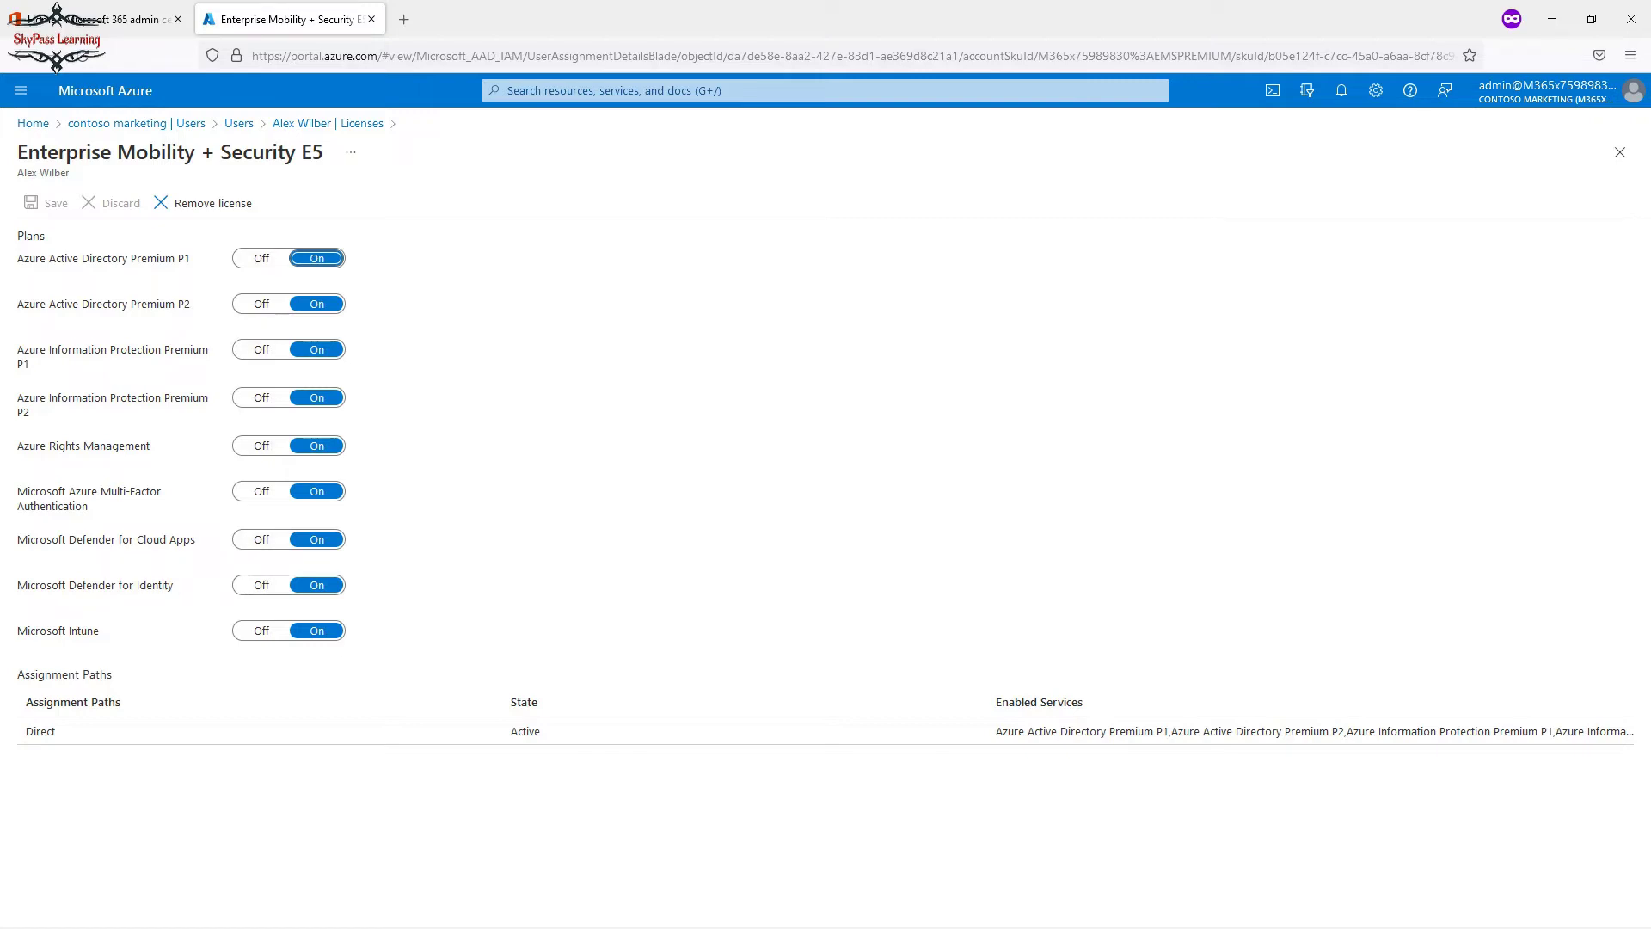
left_click(327, 123)
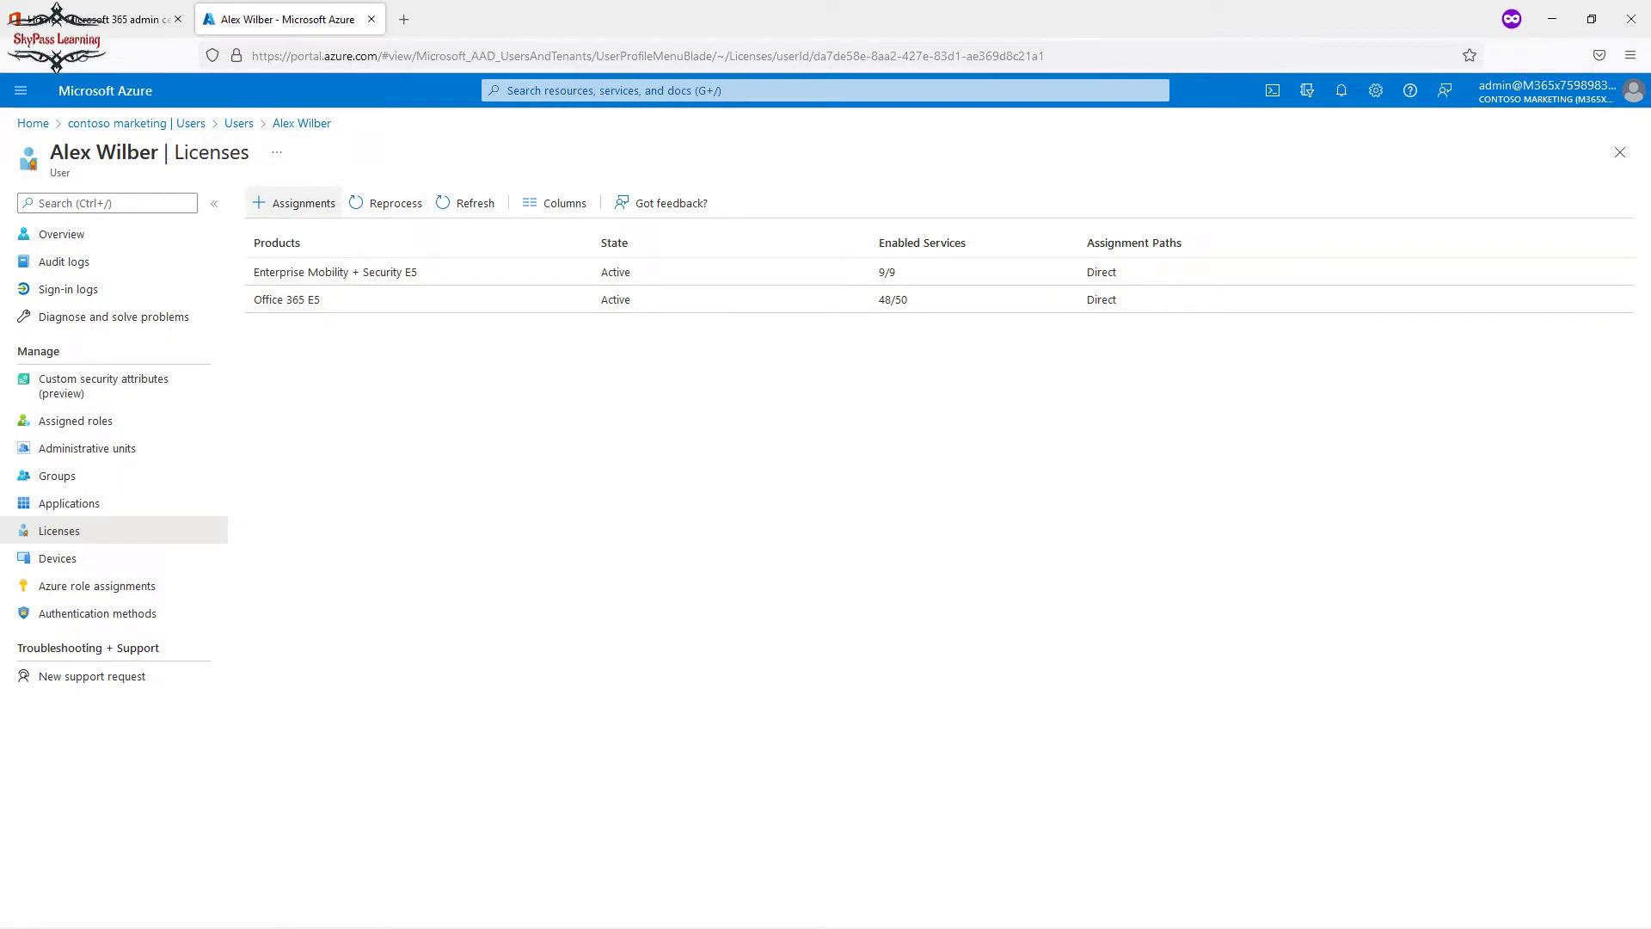
Examine the licenses and service options available in the user's license assignments
left_click(294, 203)
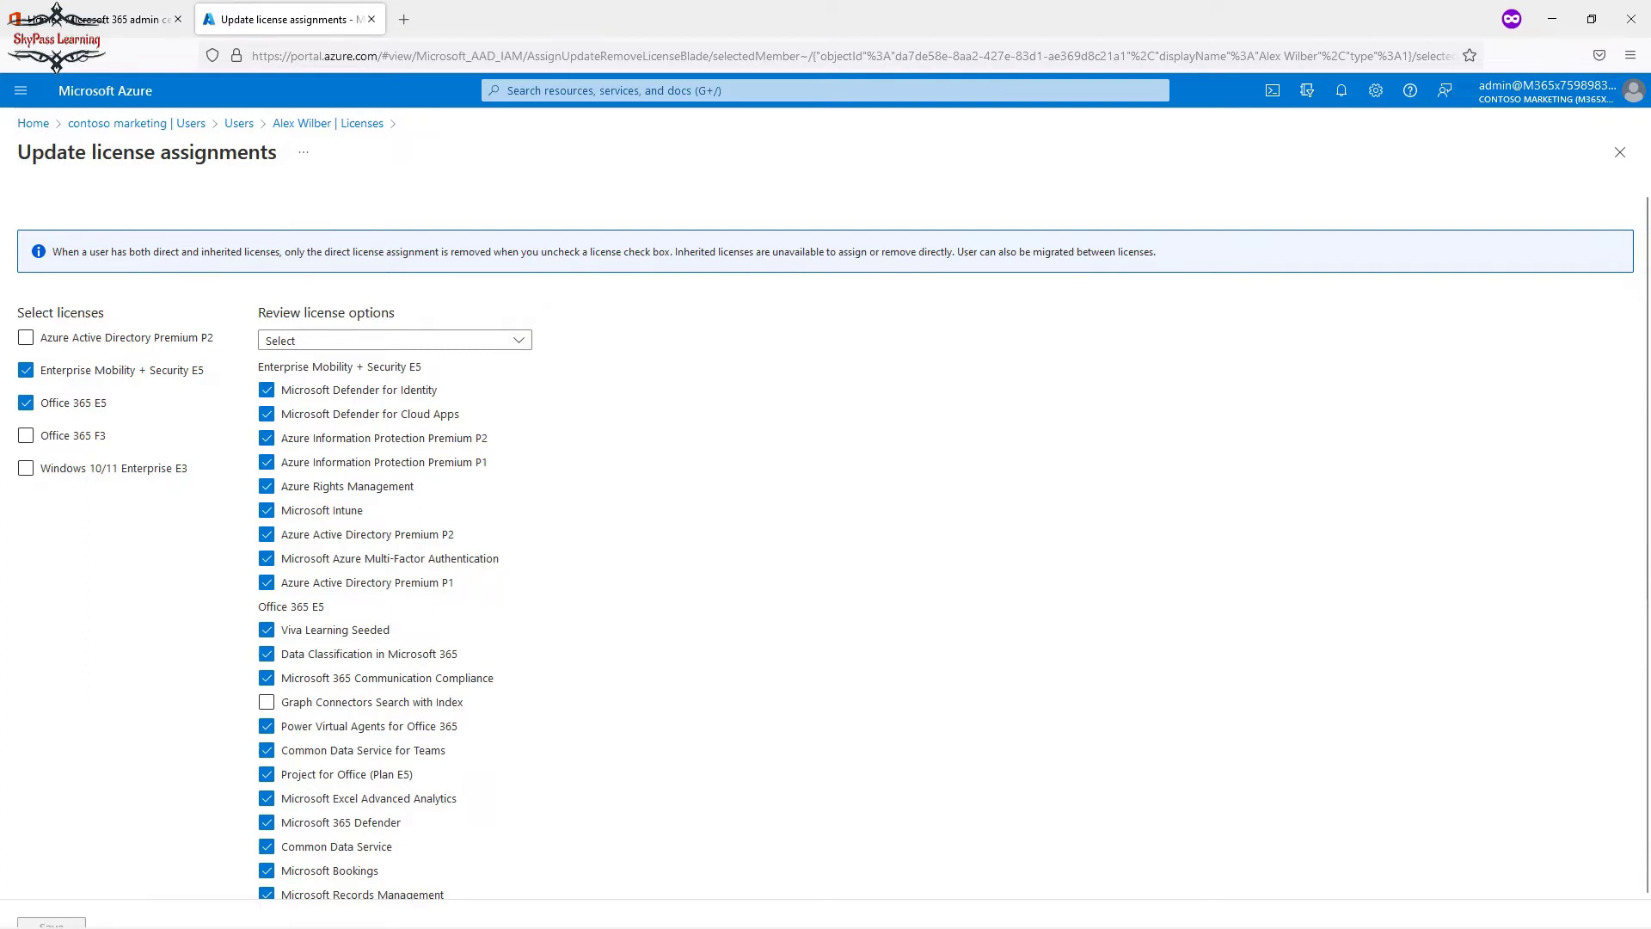
scroll(825, 556, "down", 2)
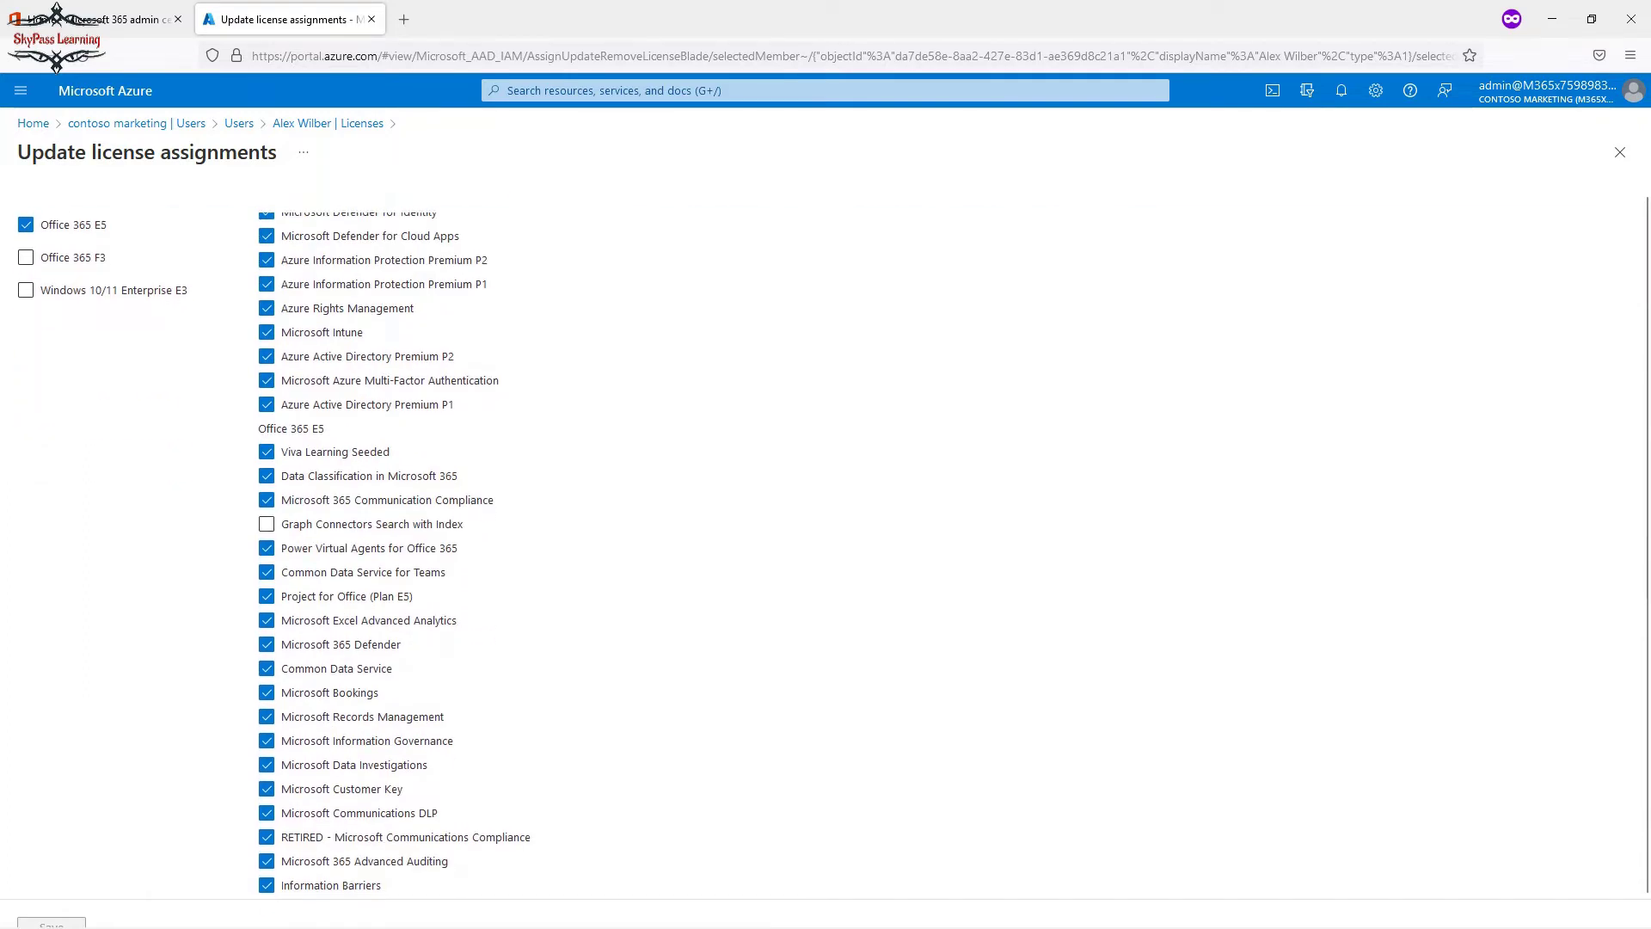
scroll(825, 556, "up", 2)
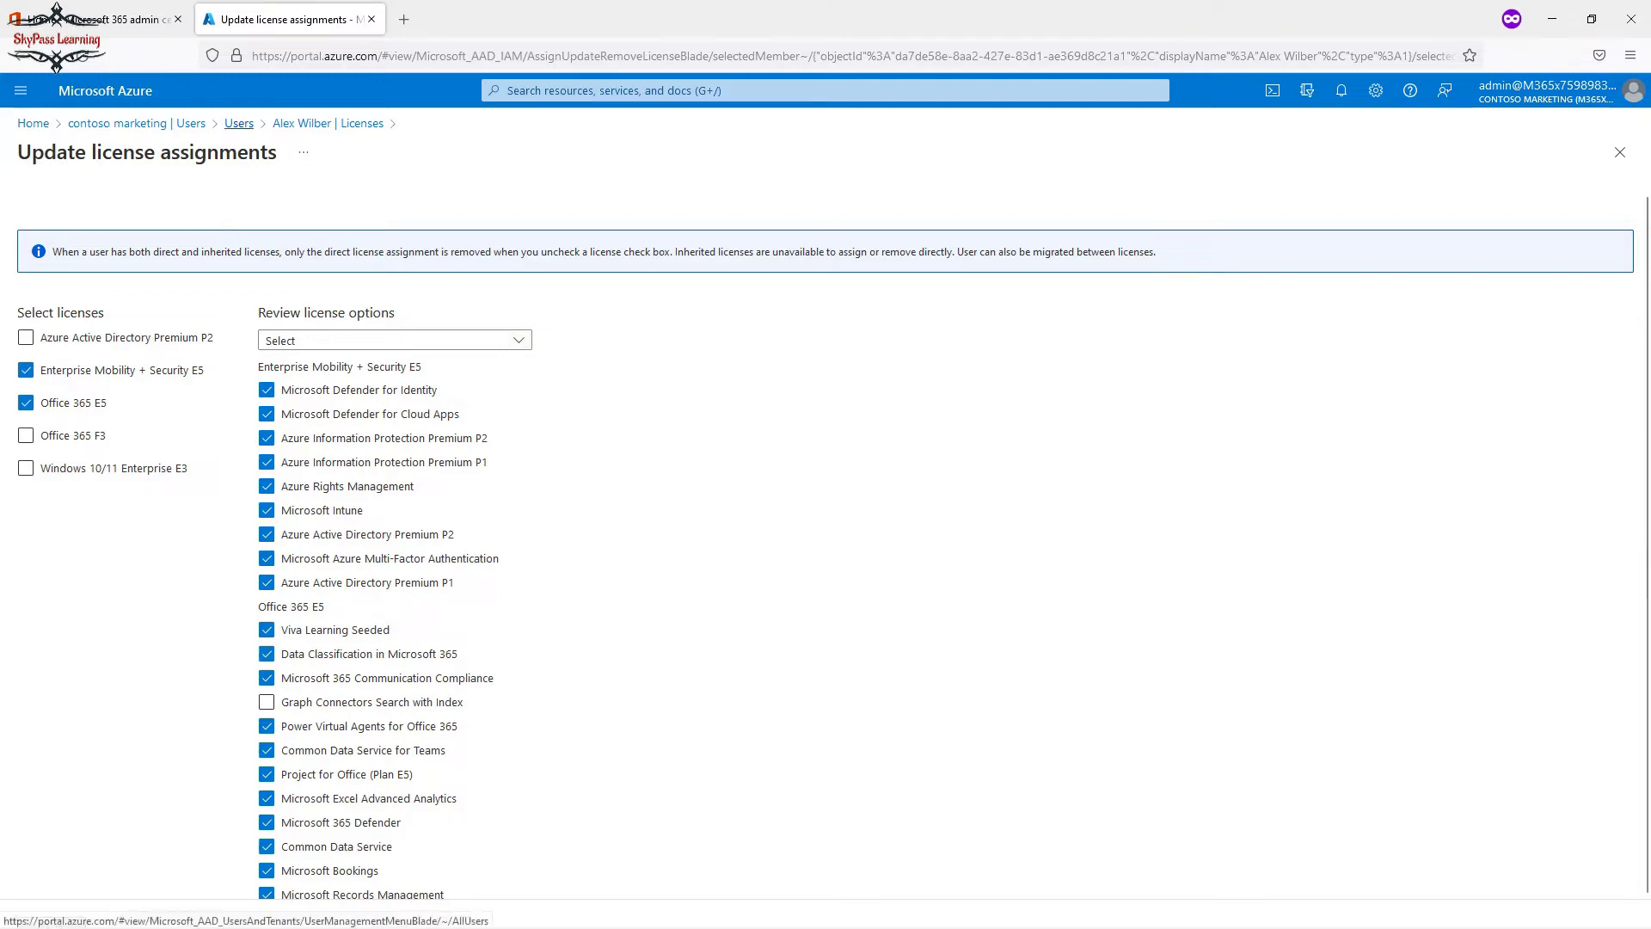
Return to the portal home page and reopen the Azure Active Directory overview
left_click(239, 123)
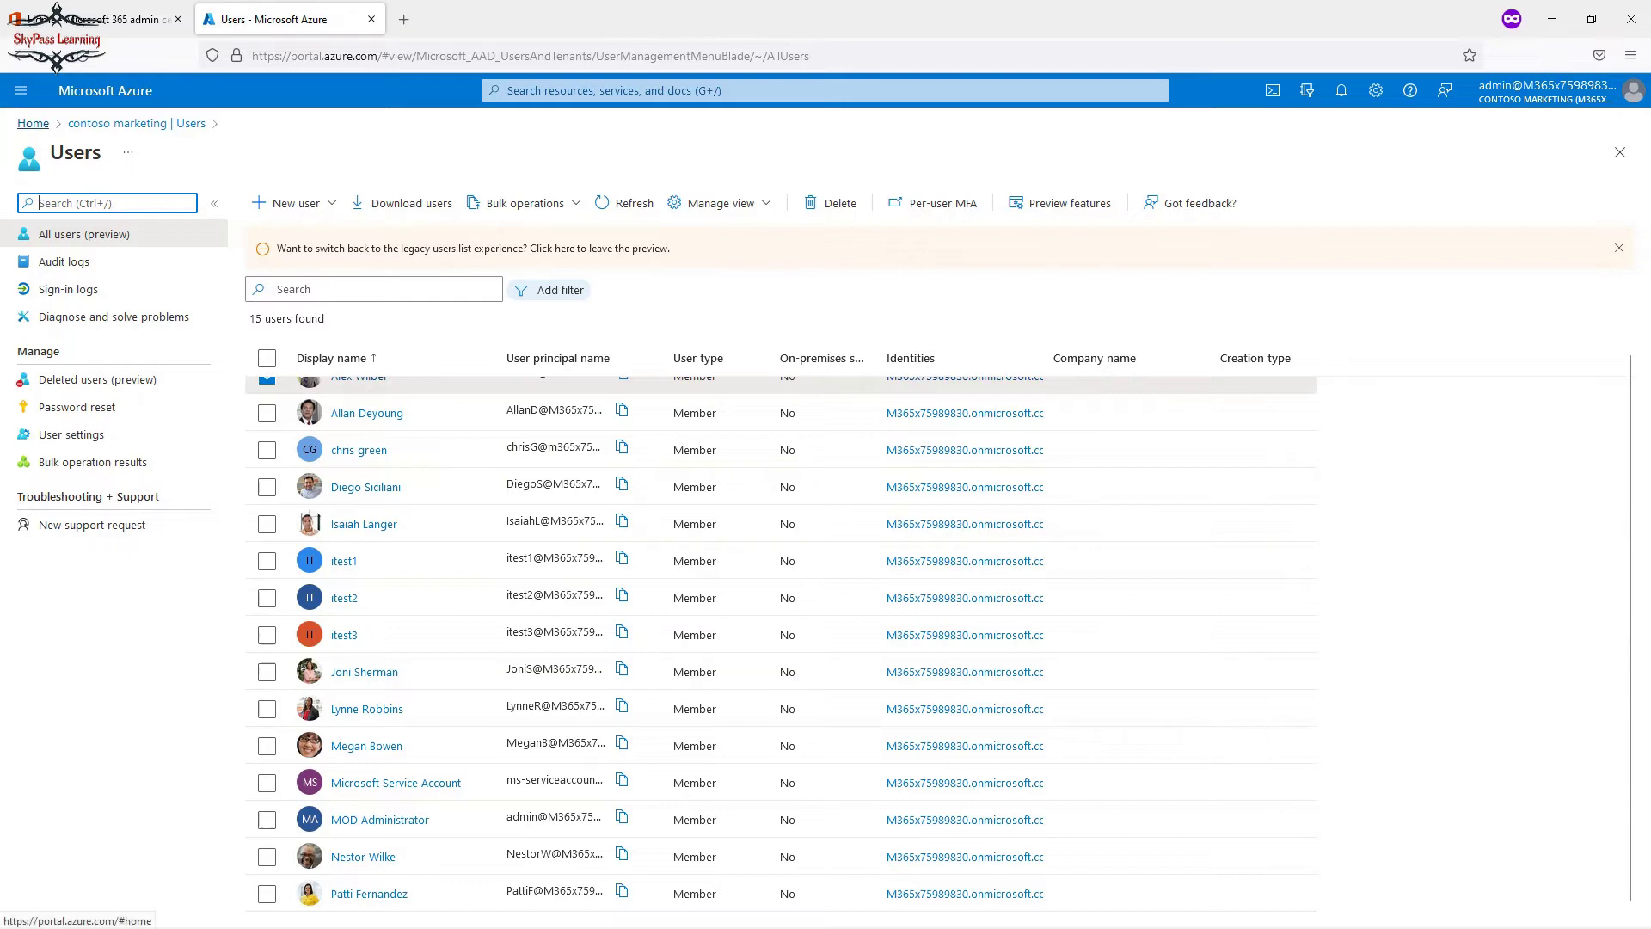
left_click(33, 123)
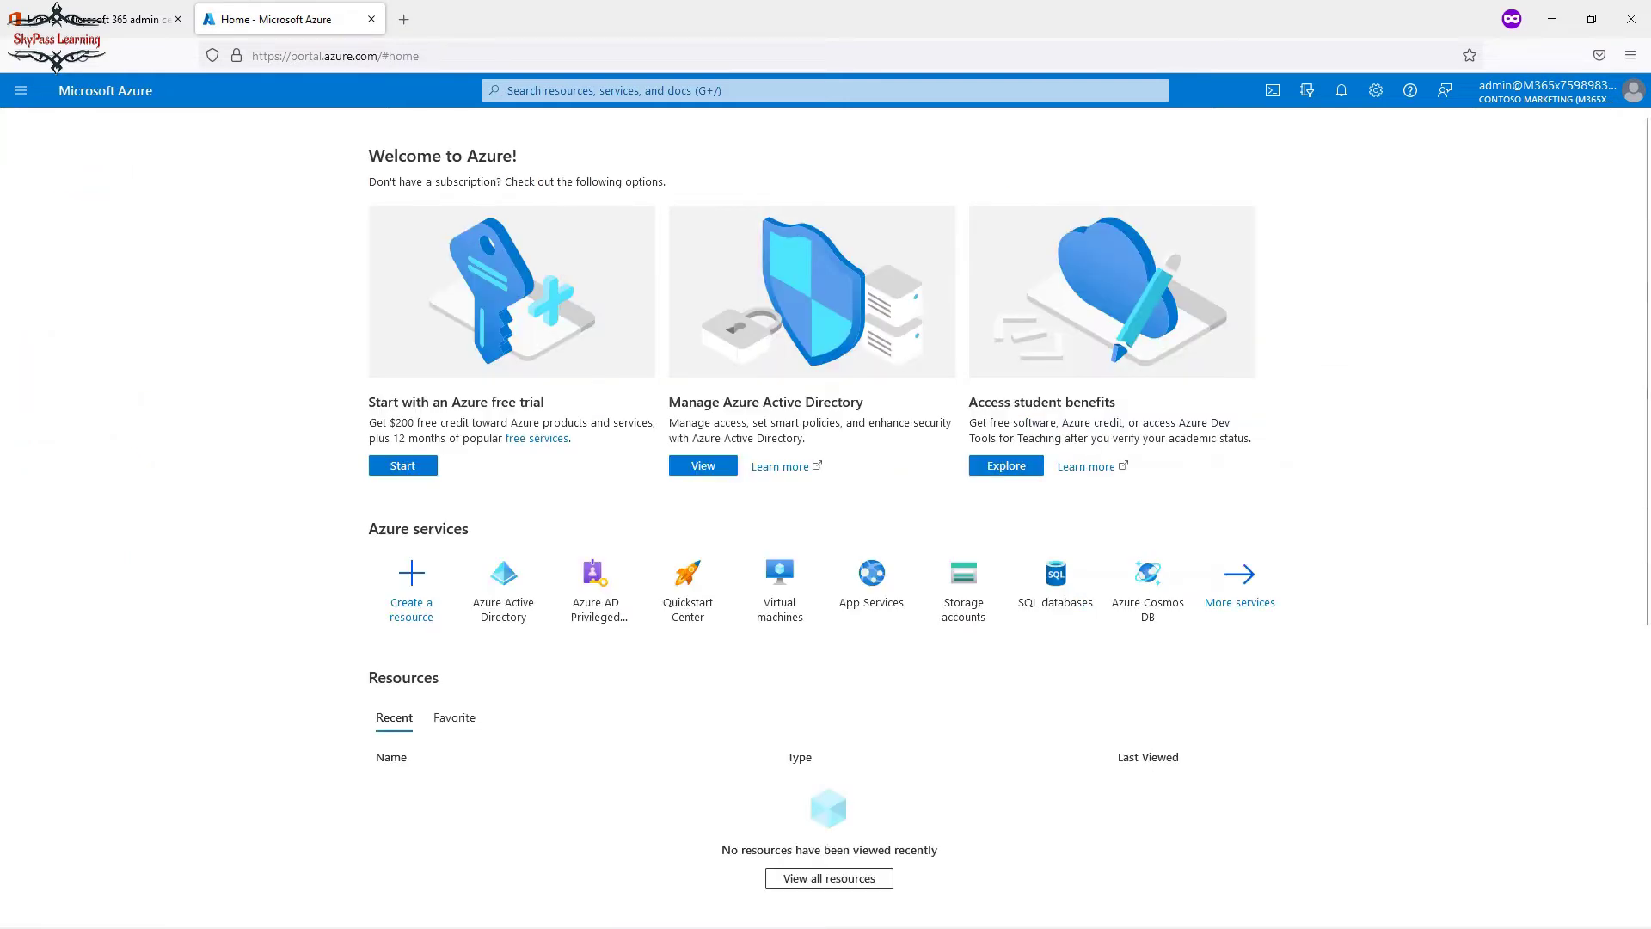
mouse_move(504, 589)
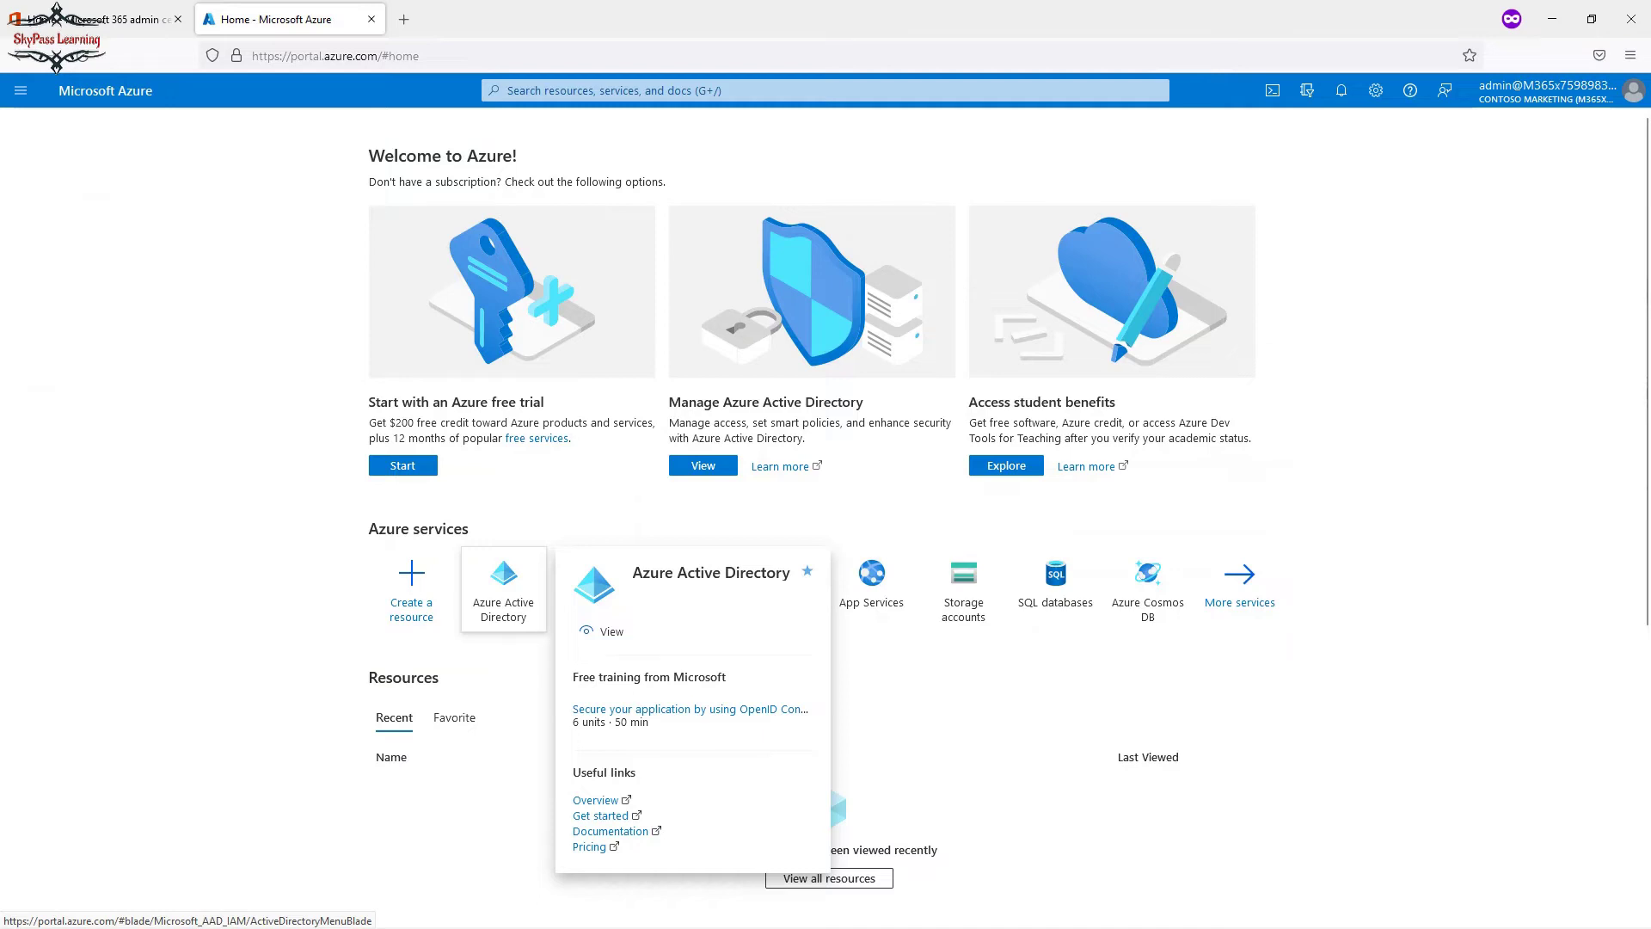
left_click(503, 589)
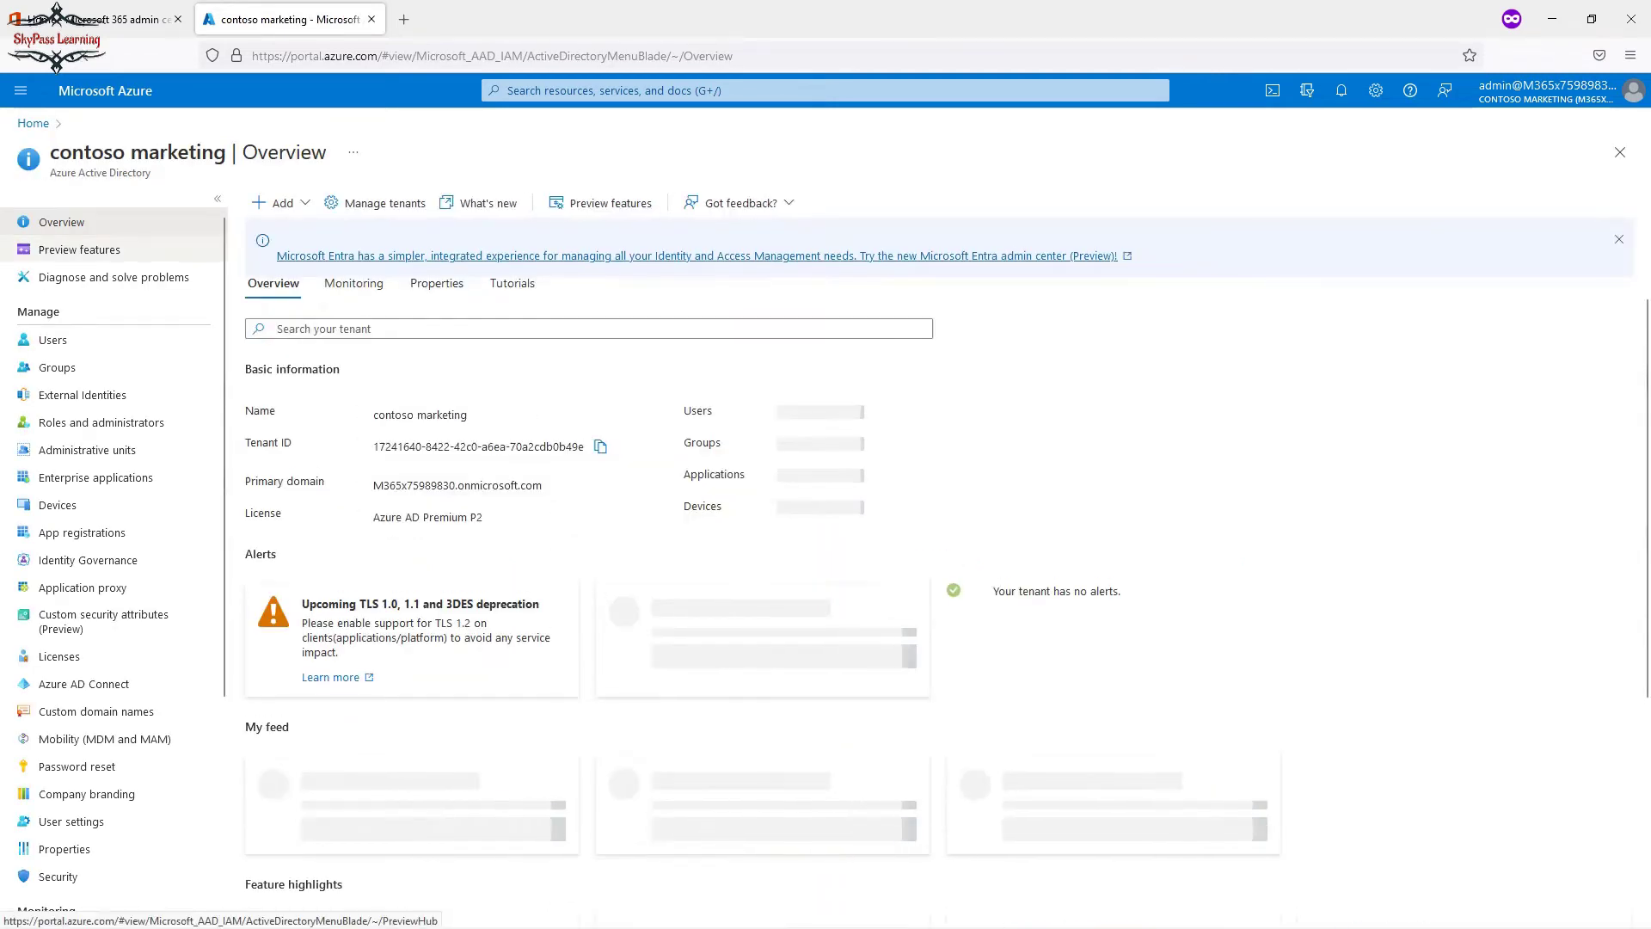
Show the tenant's user list again and open the first user's profile
left_click(53, 340)
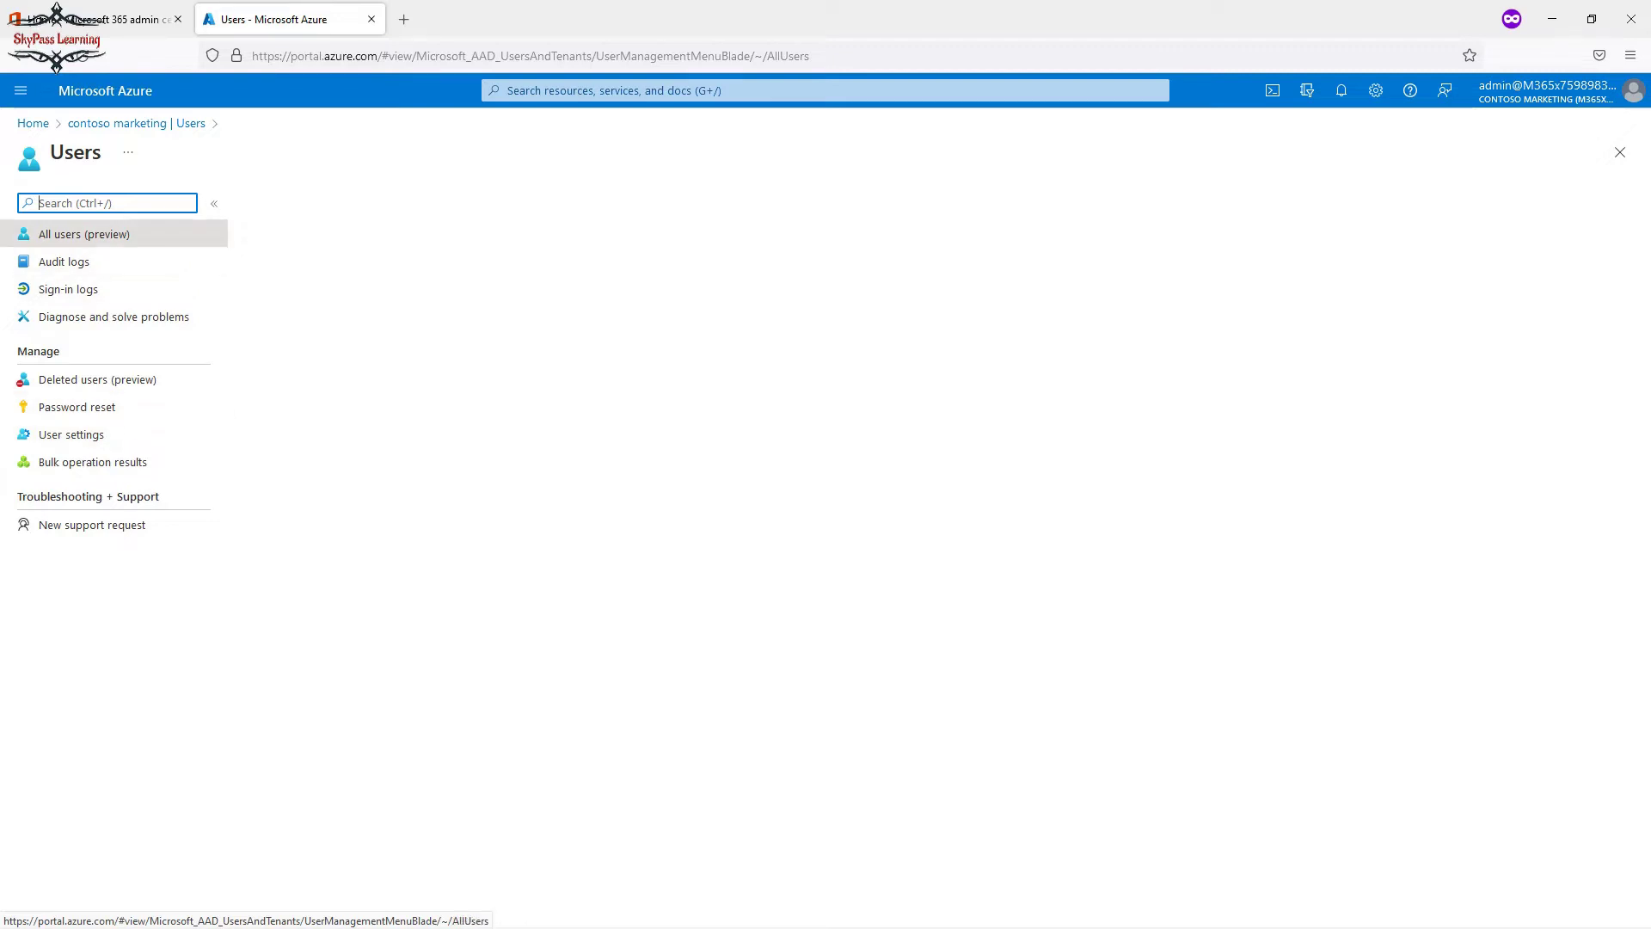
left_click(136, 123)
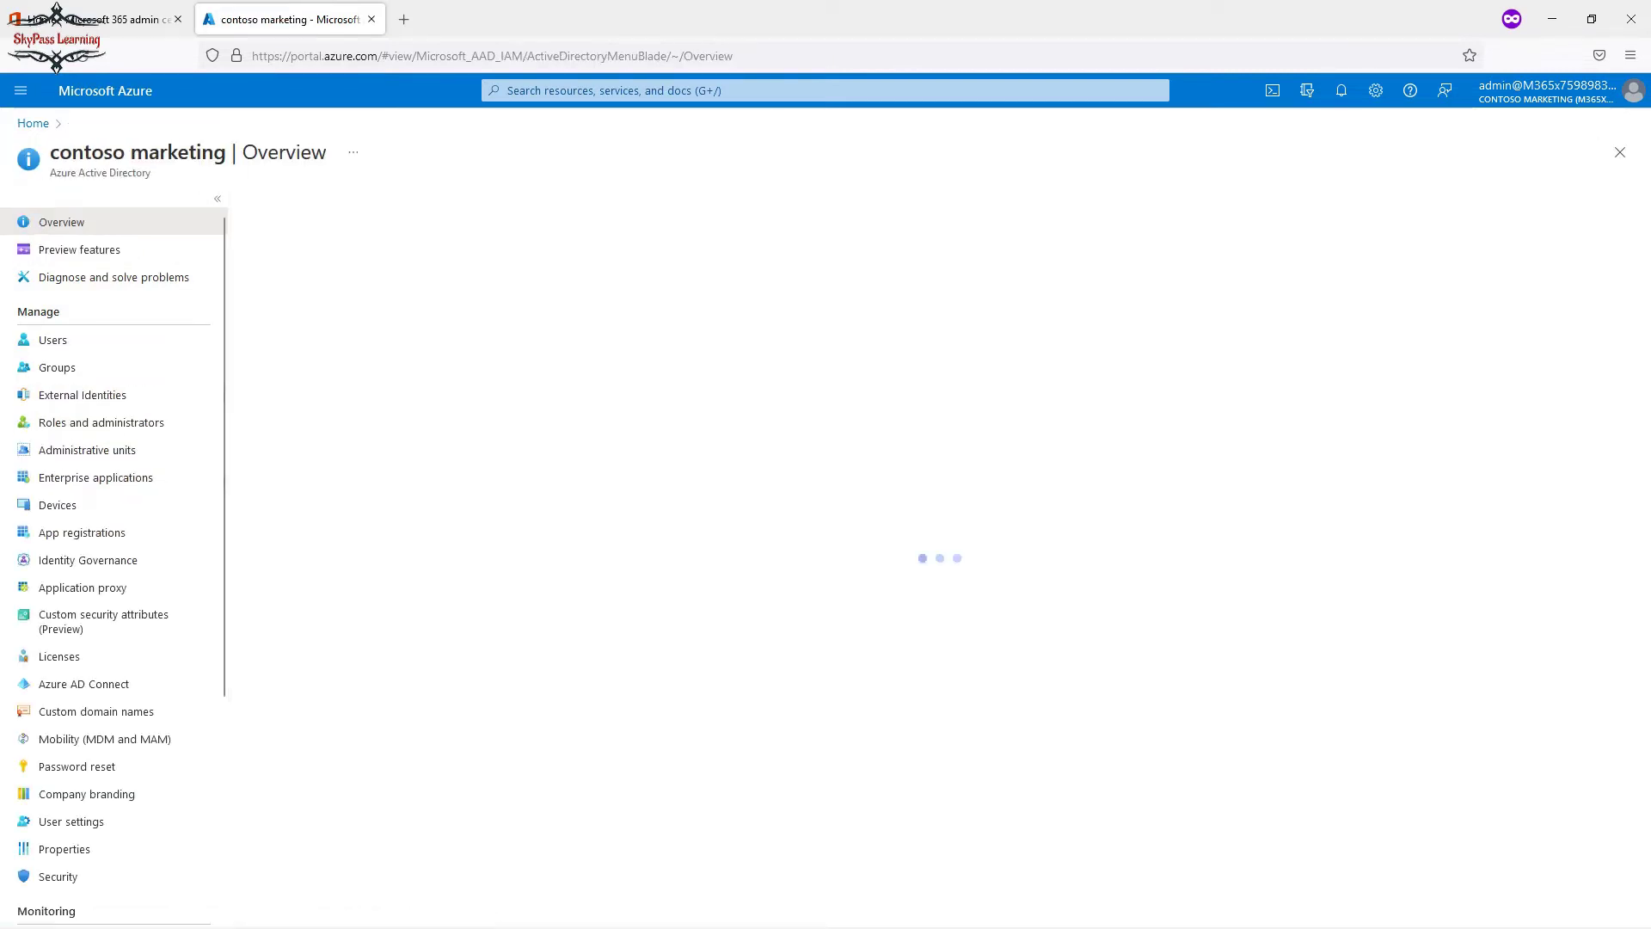
left_click(52, 340)
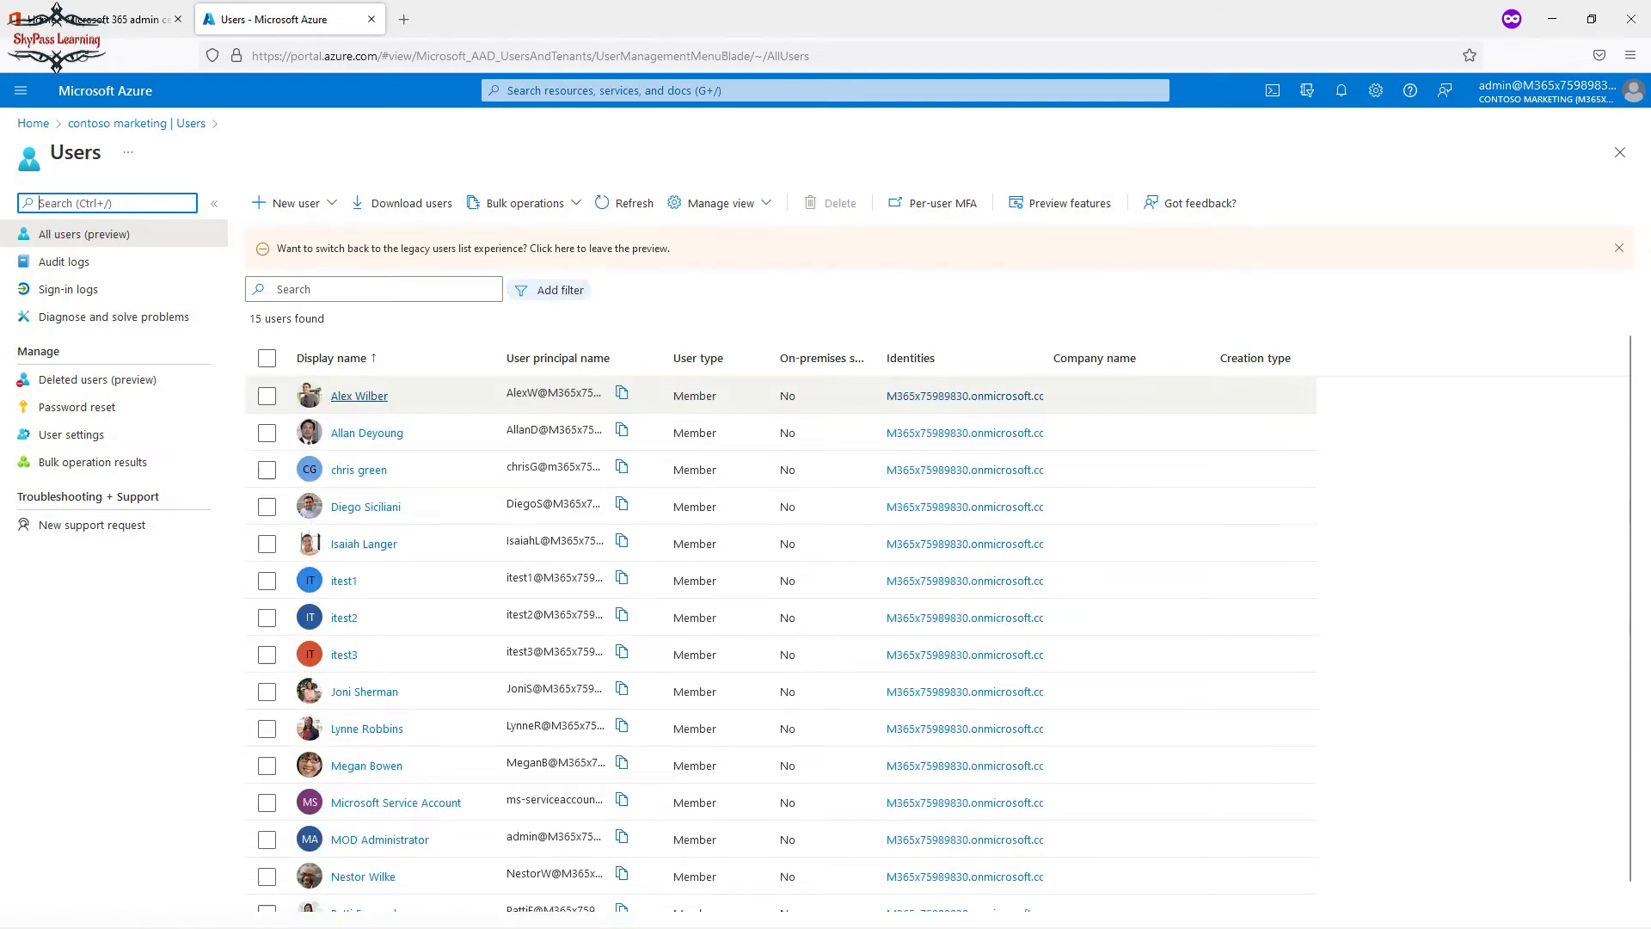
left_click(359, 395)
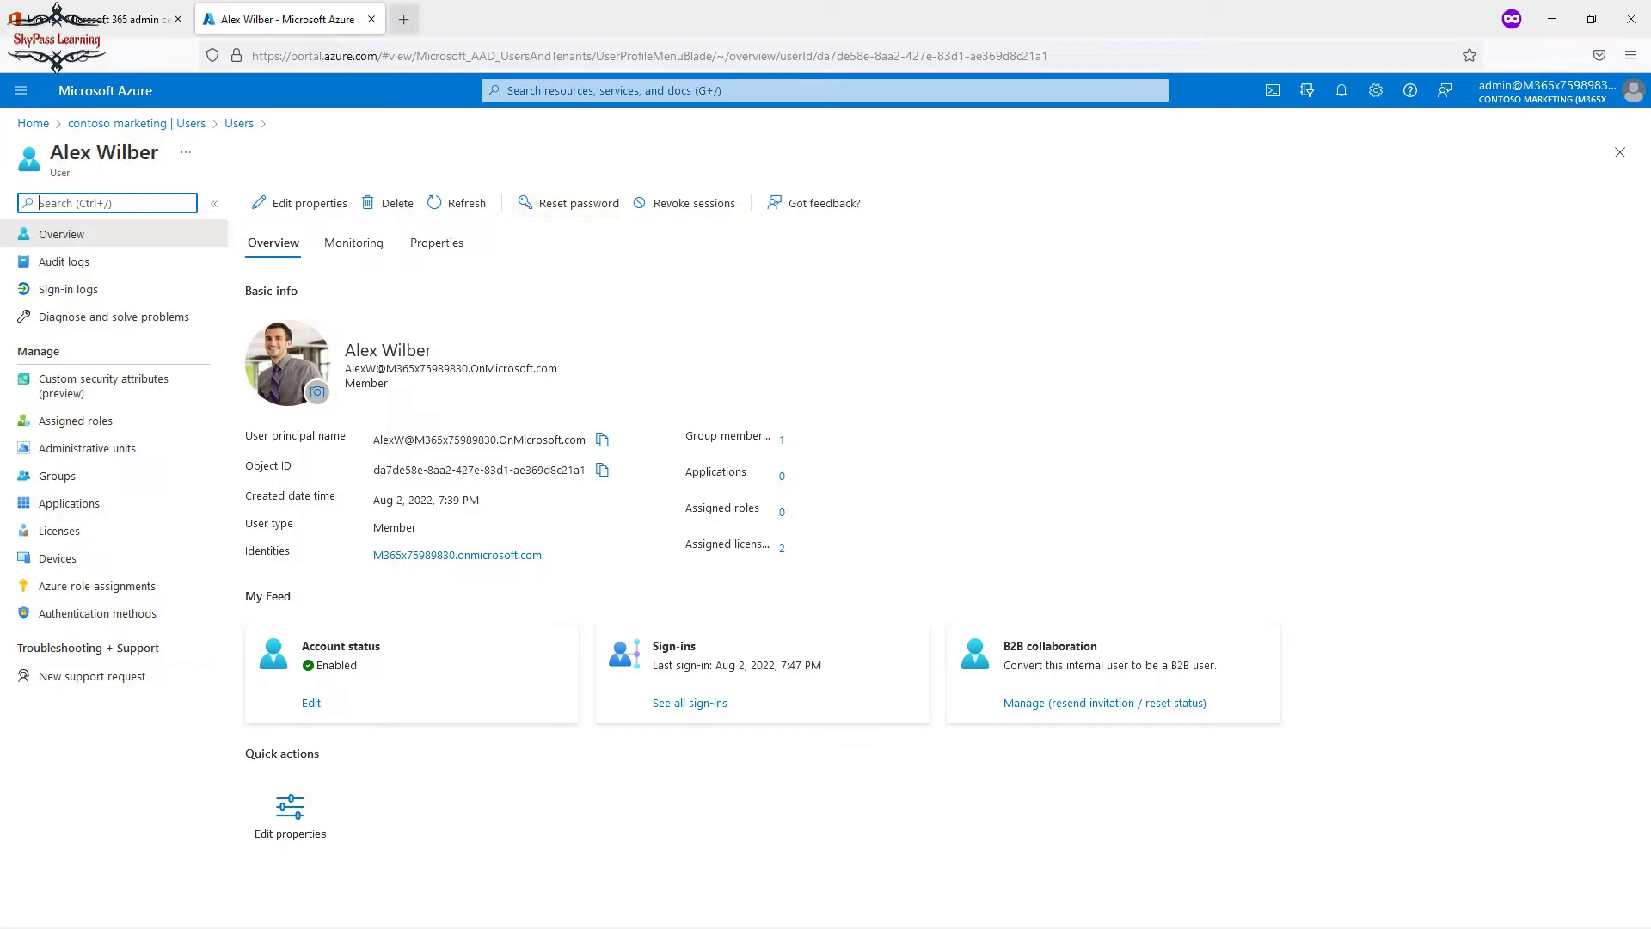
Open admin.microsoft.com in a new browser tab
left_click(403, 19)
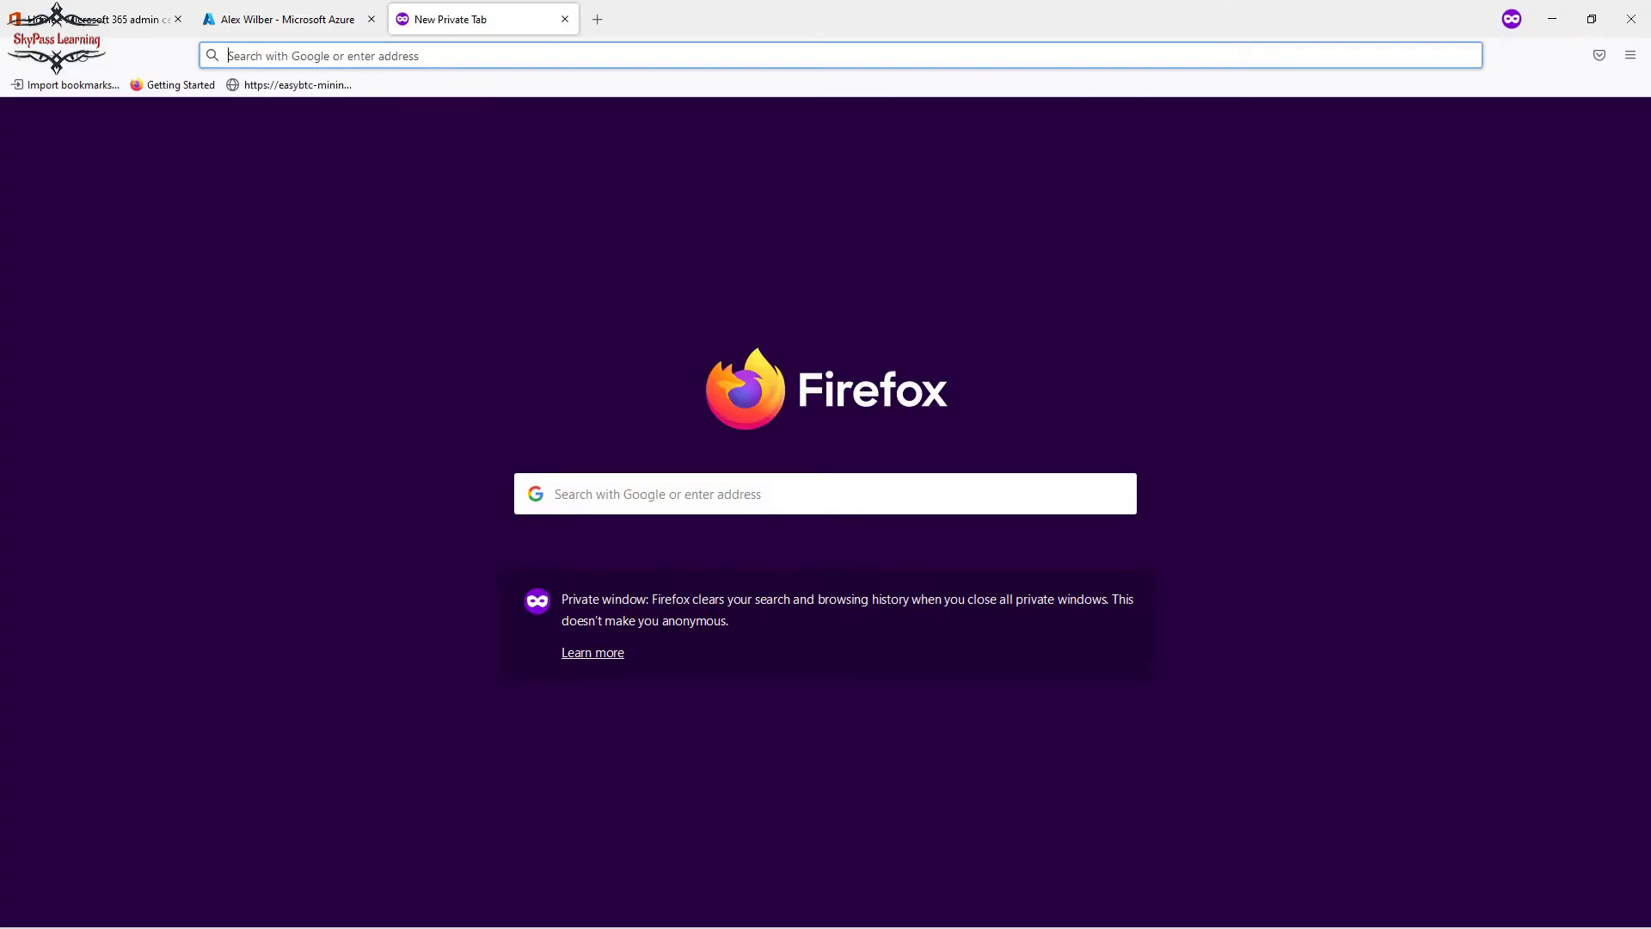
type("admin")
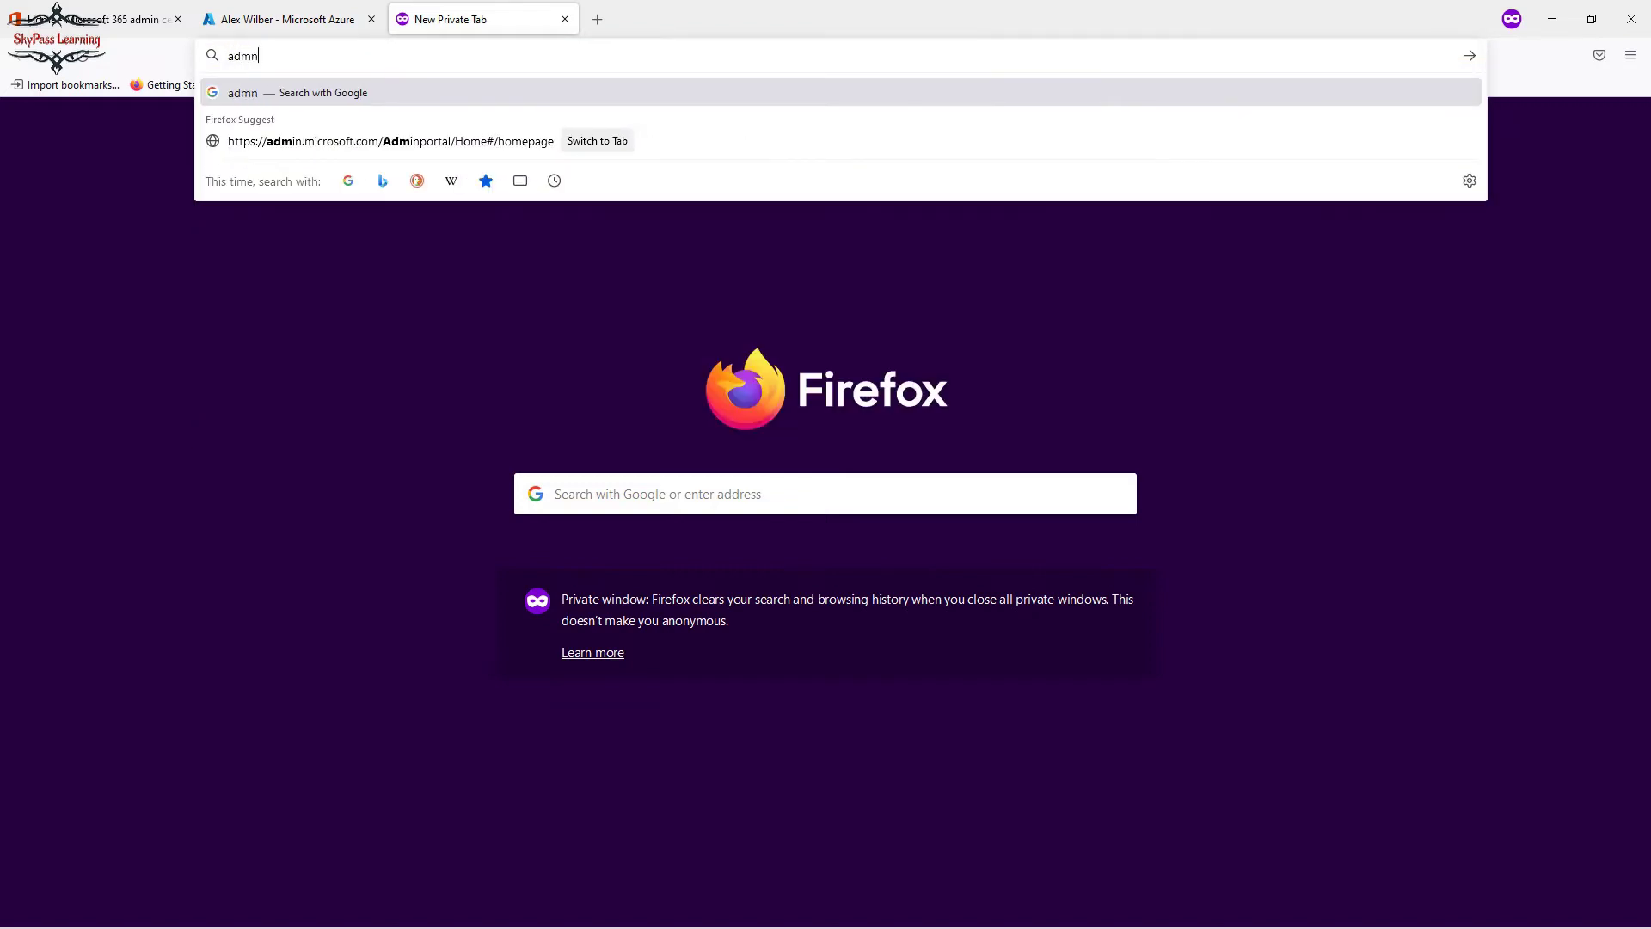
type(".")
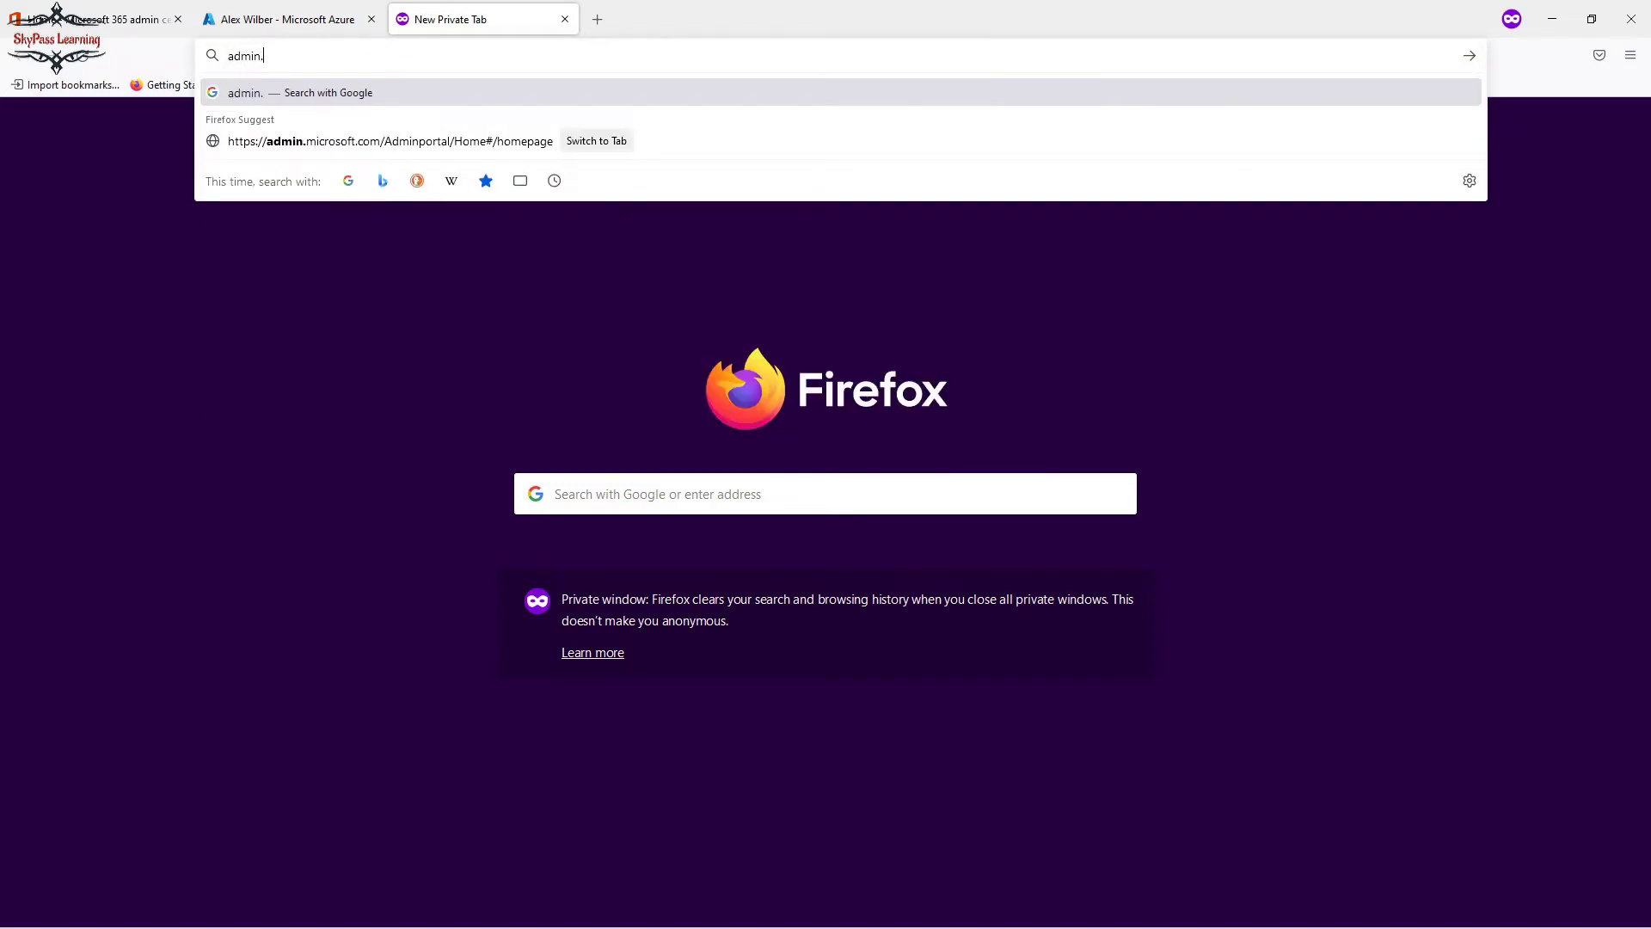
type("microsoft.com")
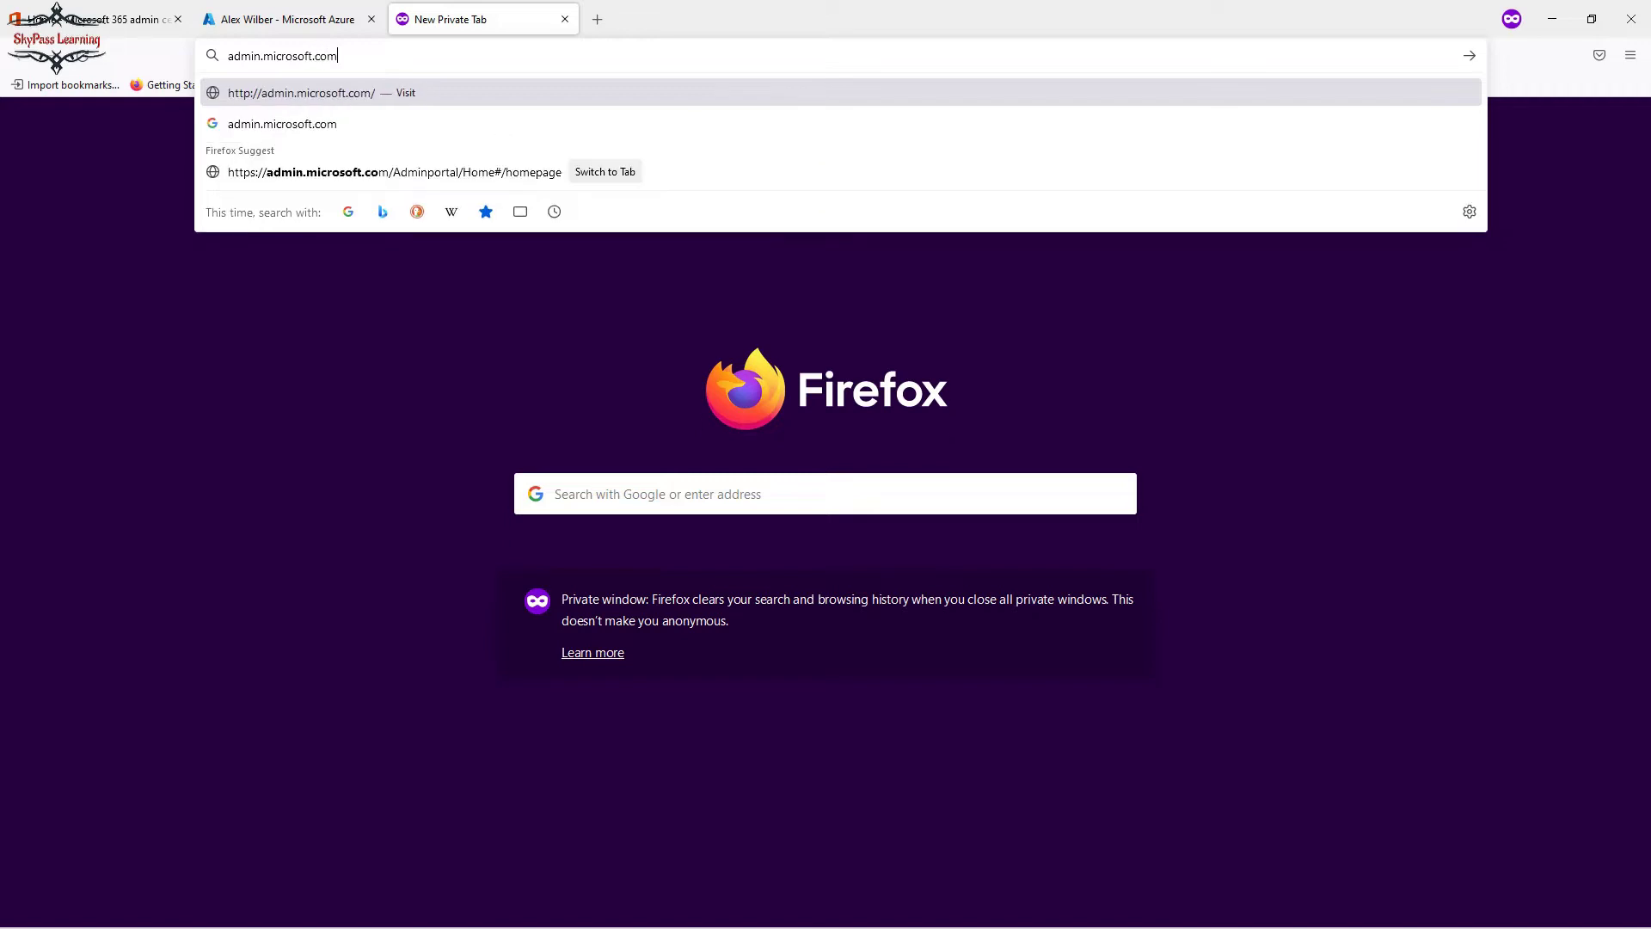
key("Return")
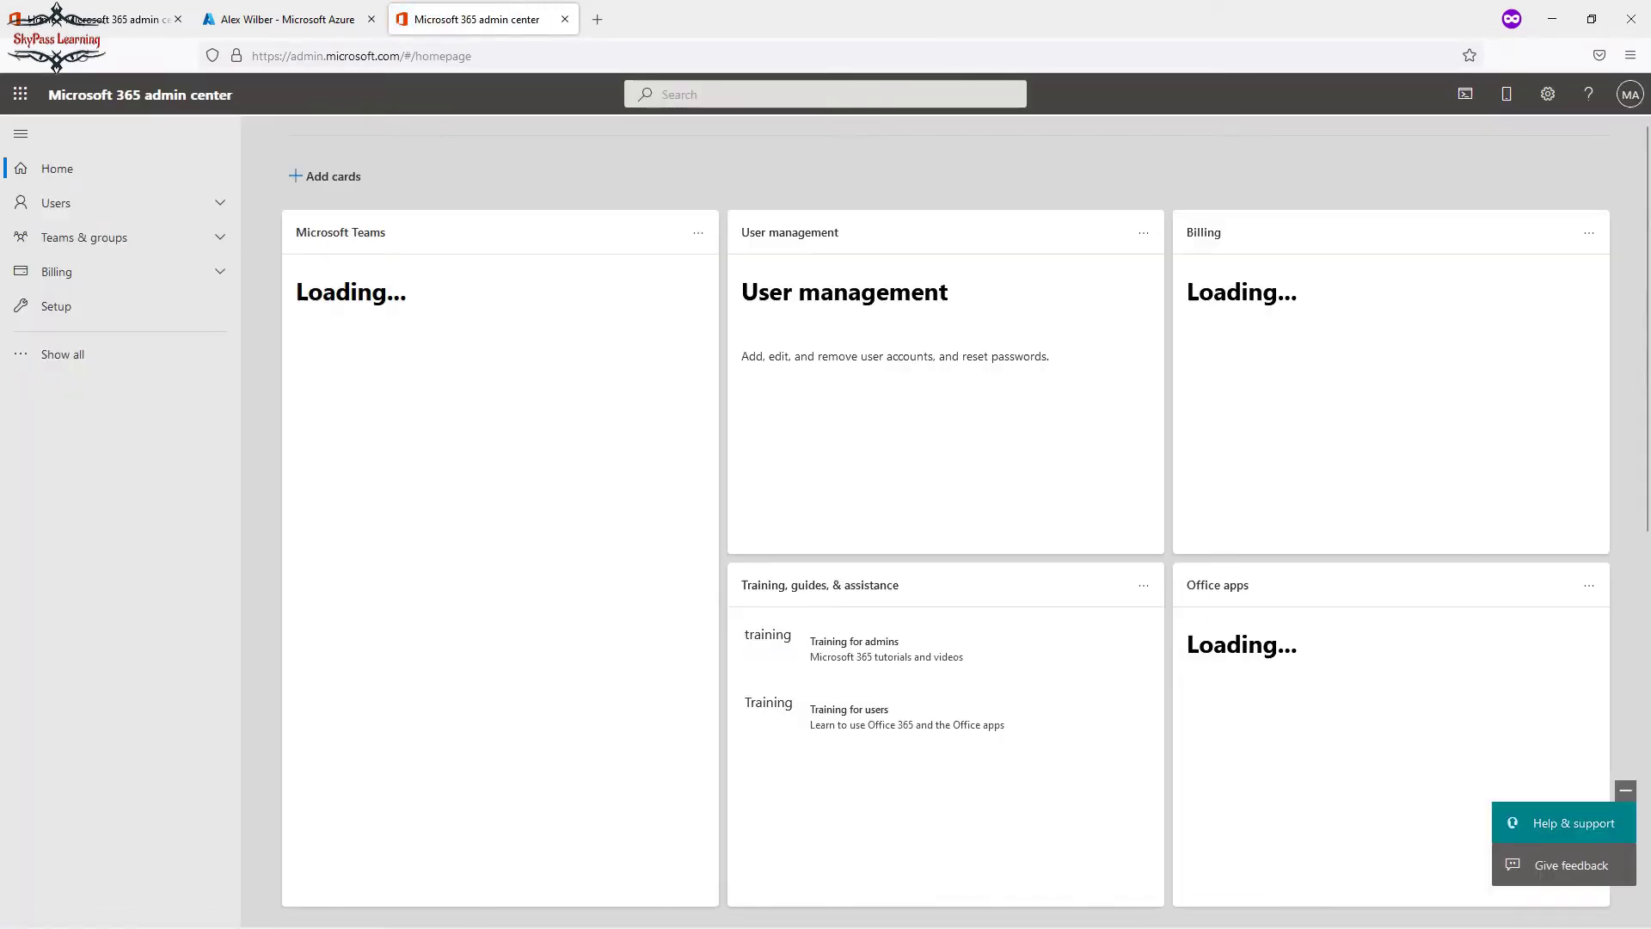
Look back at the user's Azure profile, and open the Active users list in the Microsoft 365 admin center
left_click(331, 21)
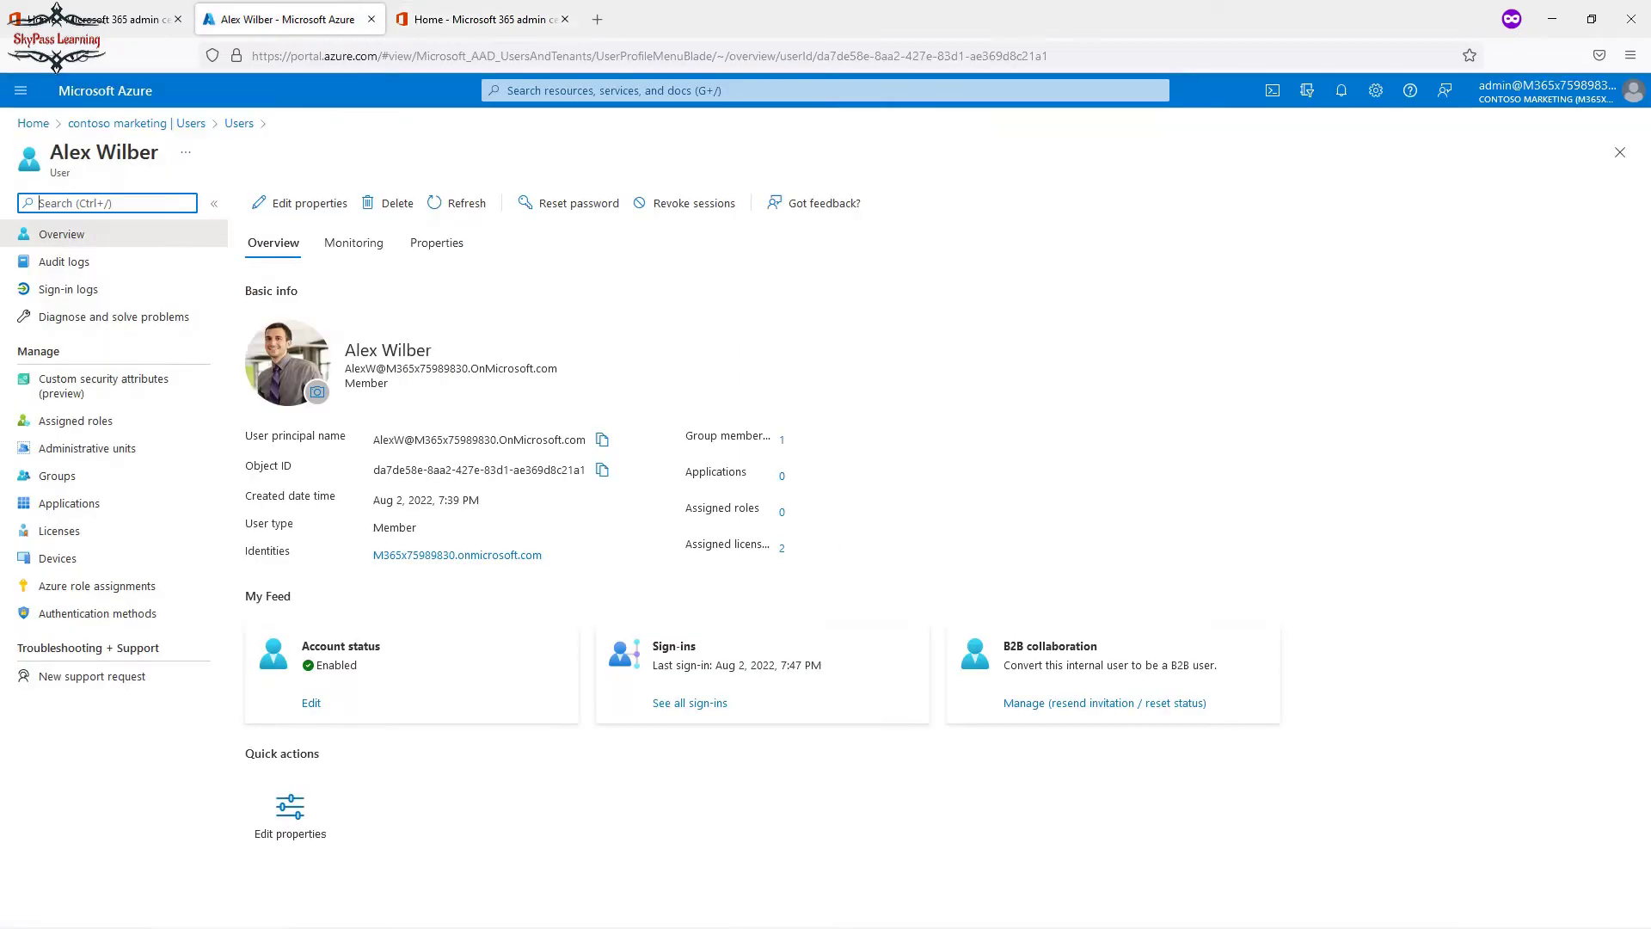
left_click(482, 19)
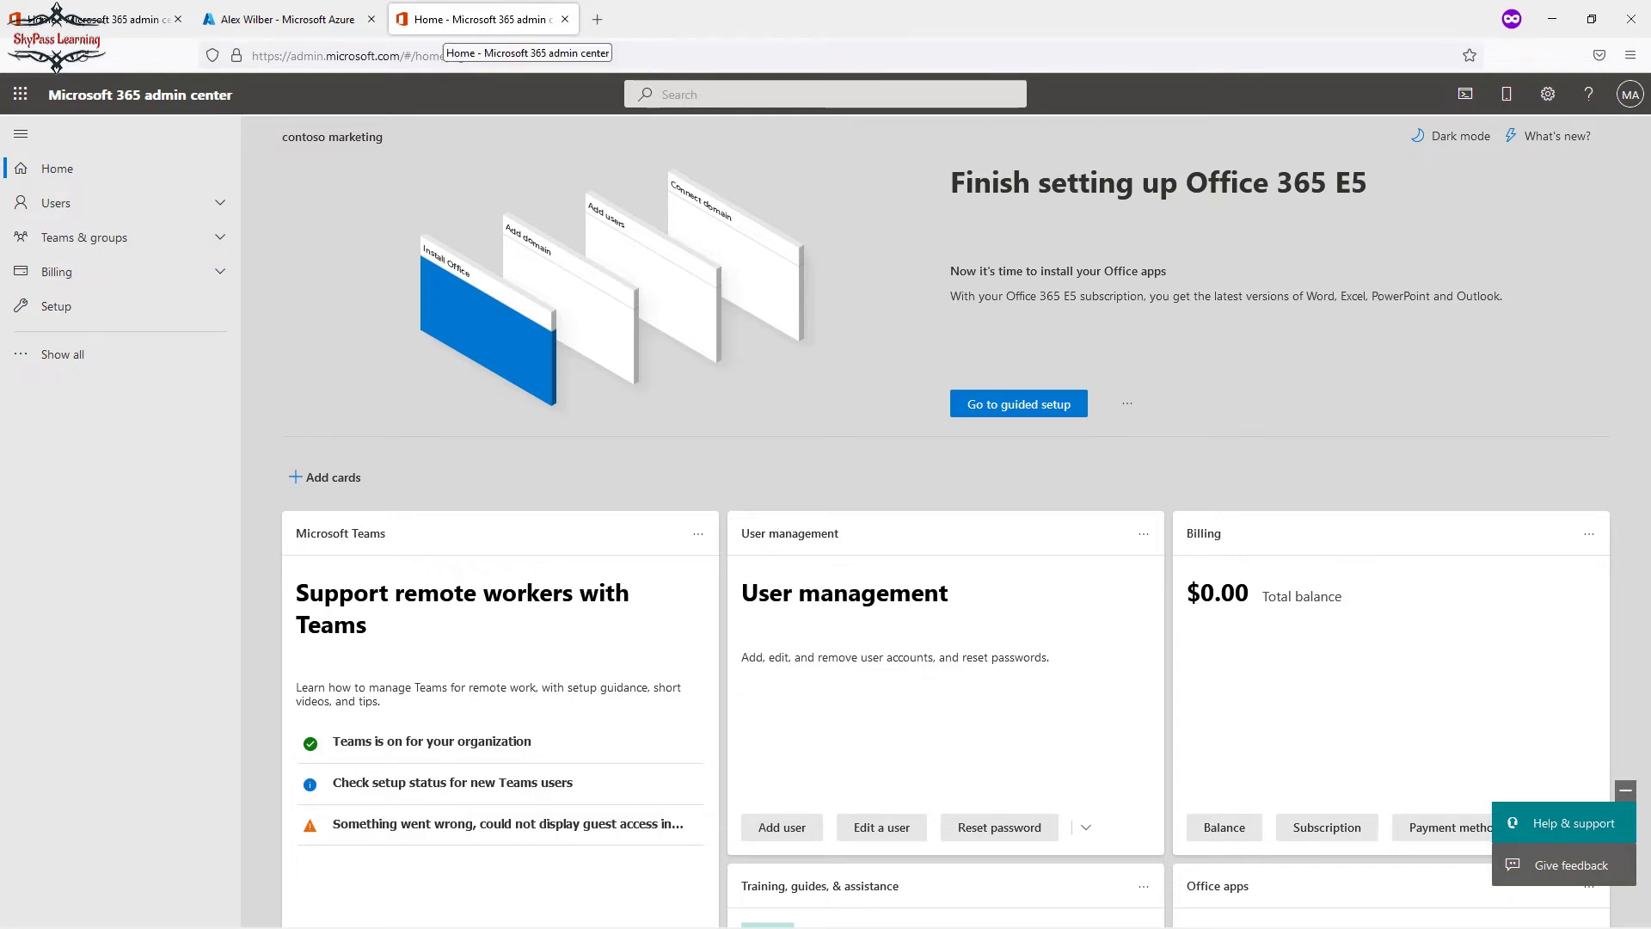
left_click(87, 203)
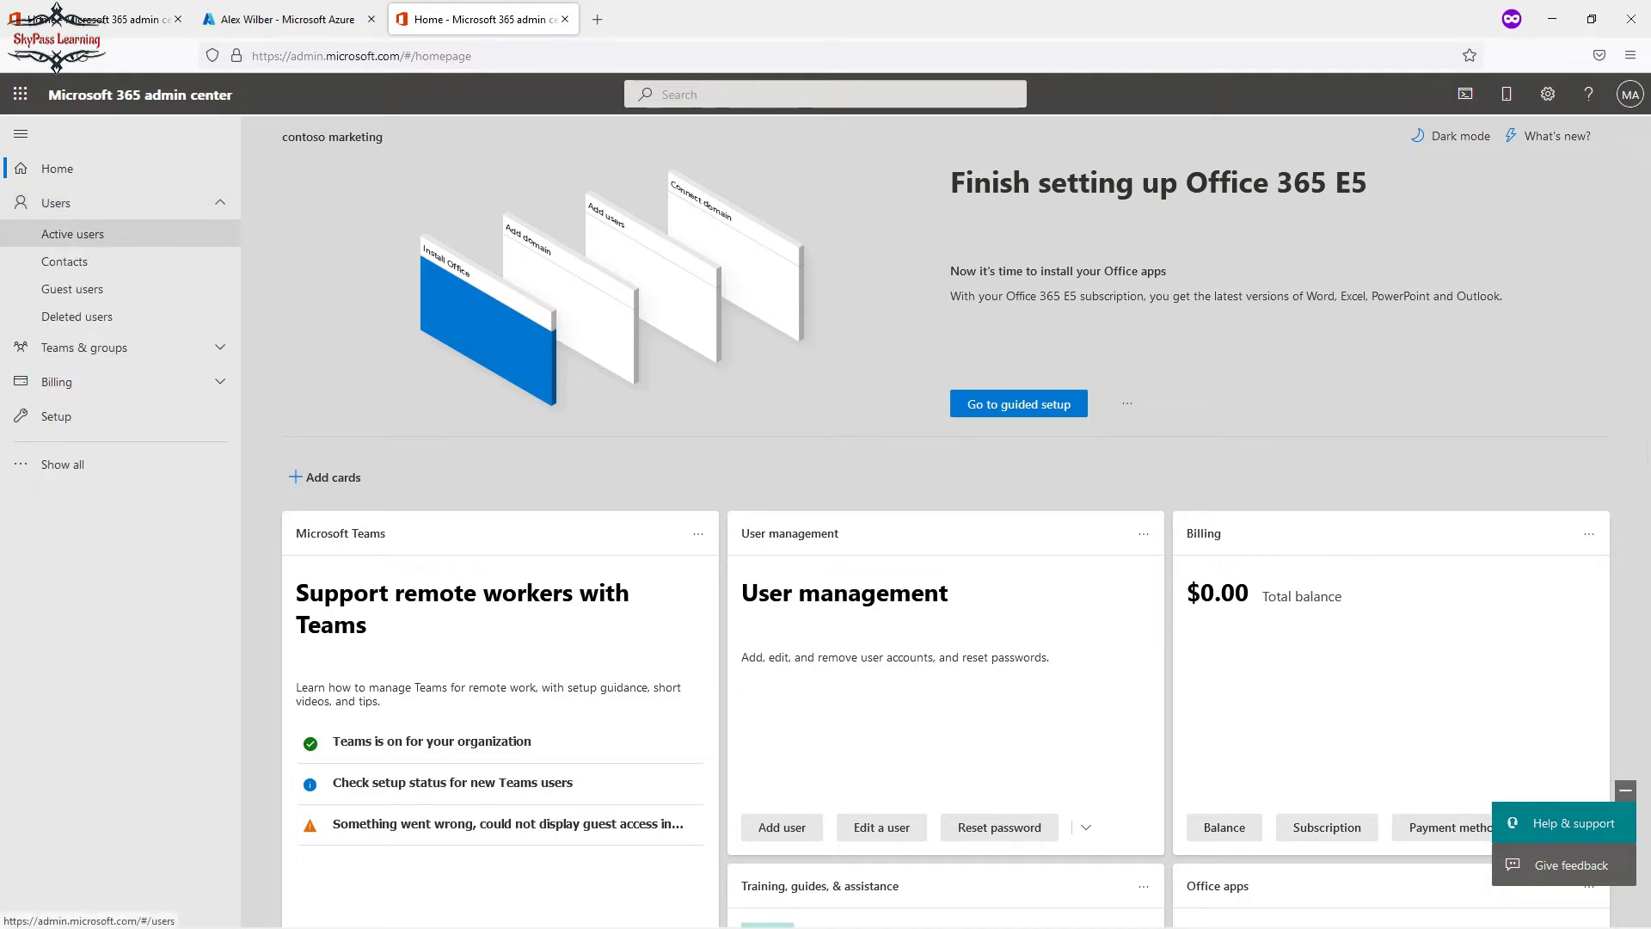
left_click(73, 234)
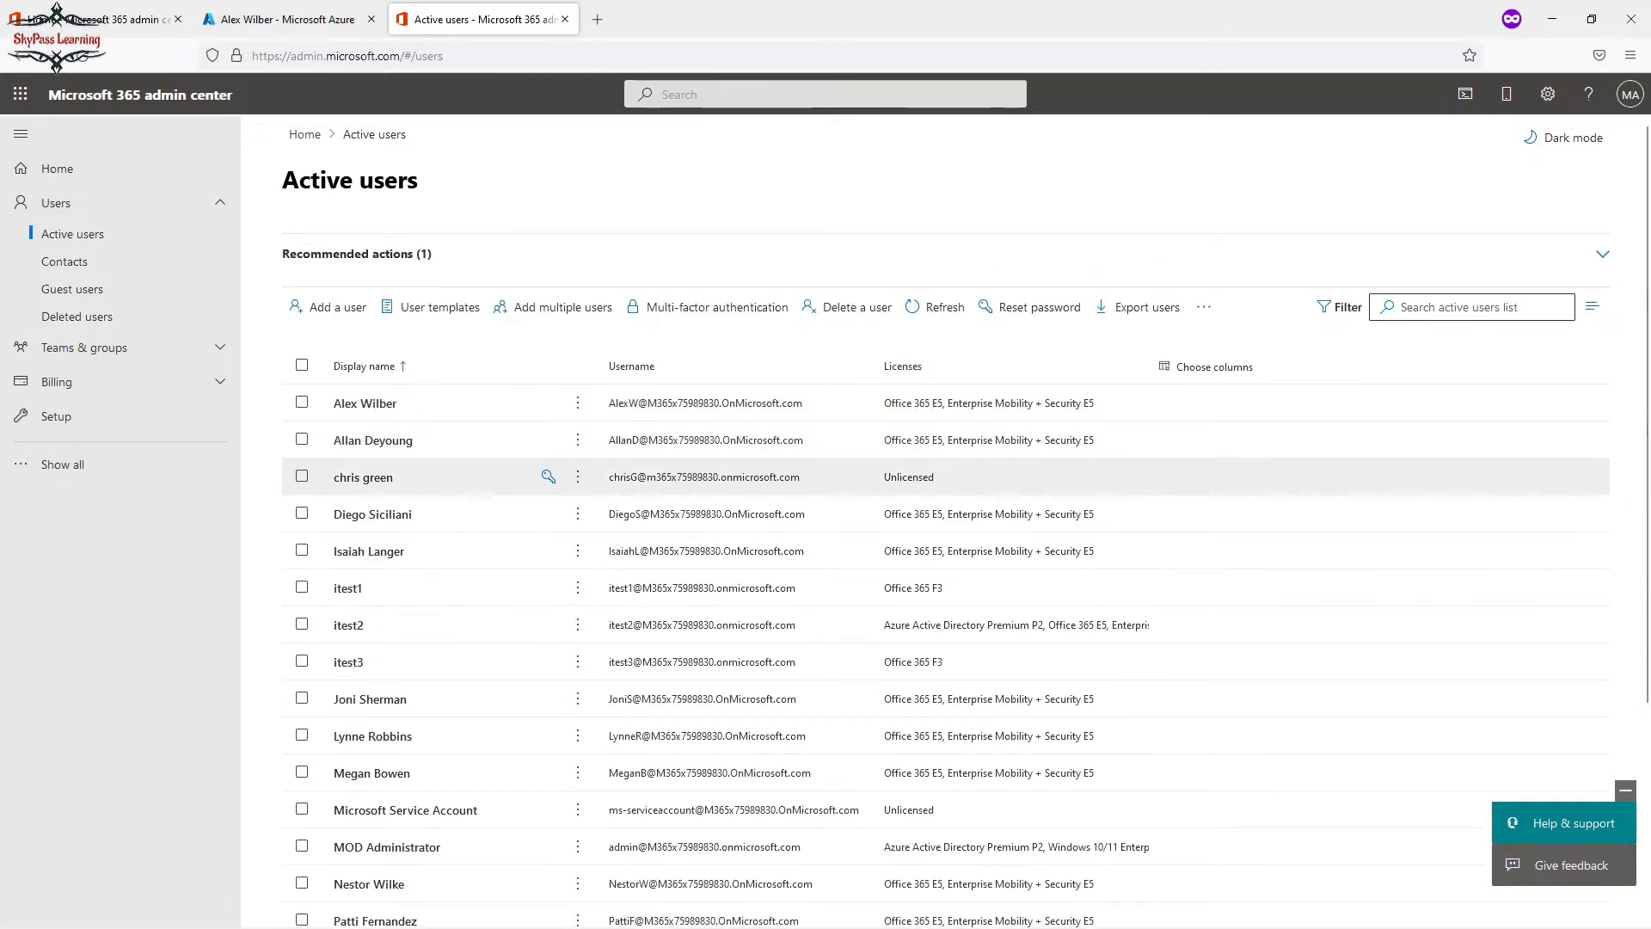
Return to the full user list in the Azure portal and compare it with Active users in the Microsoft 365 admin center
left_click(289, 19)
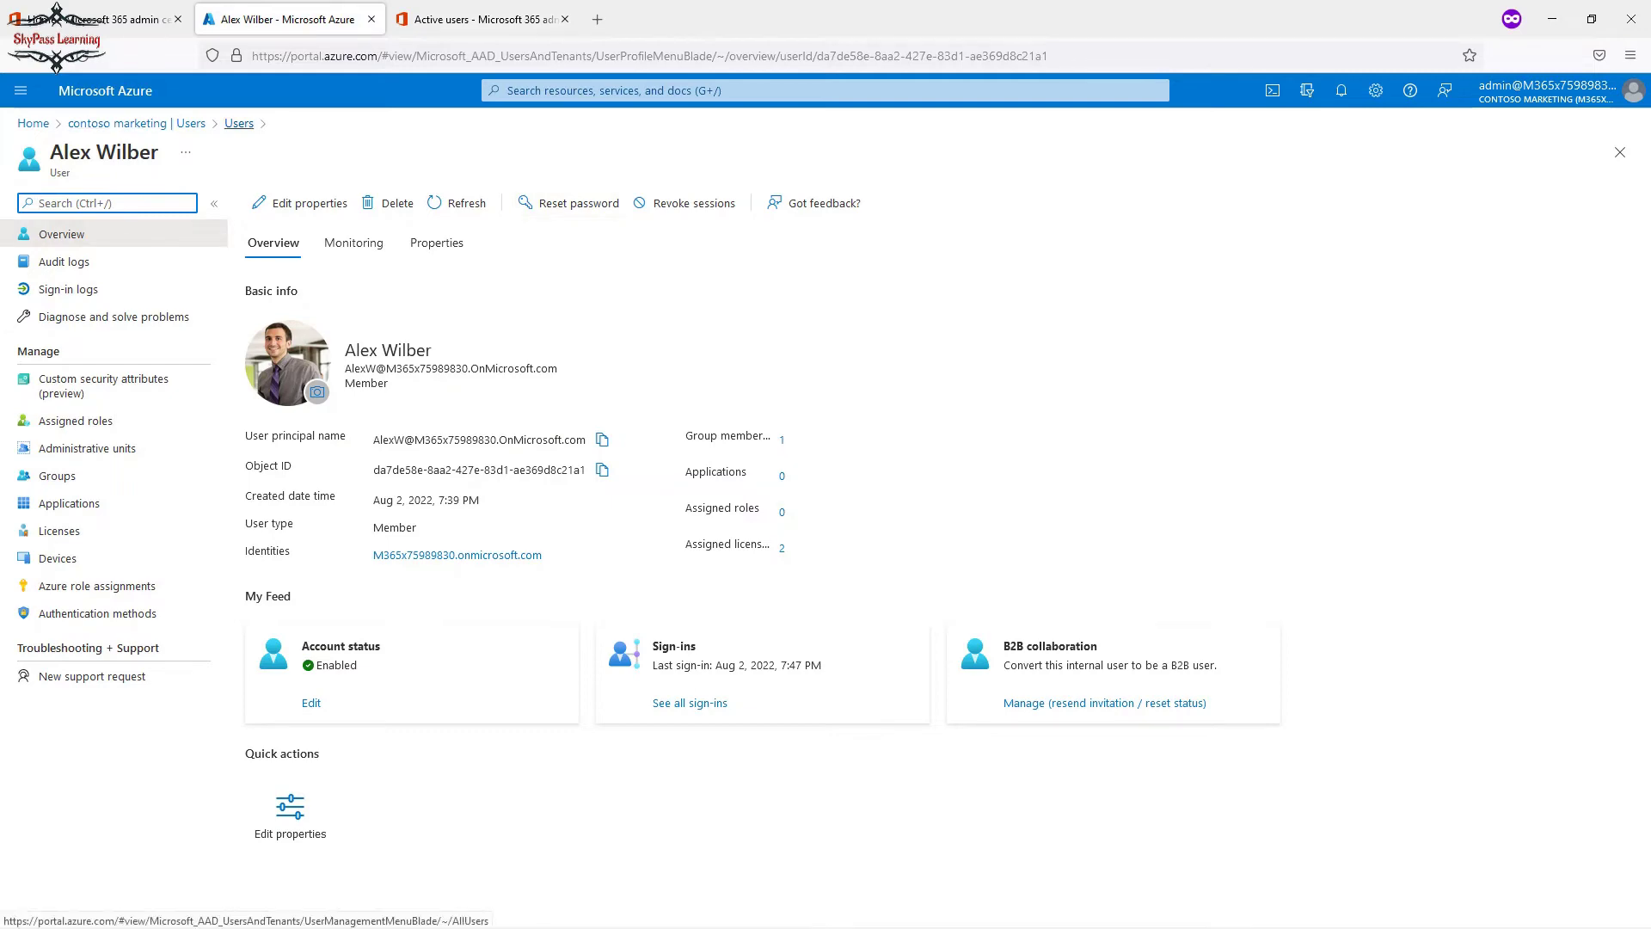
left_click(137, 123)
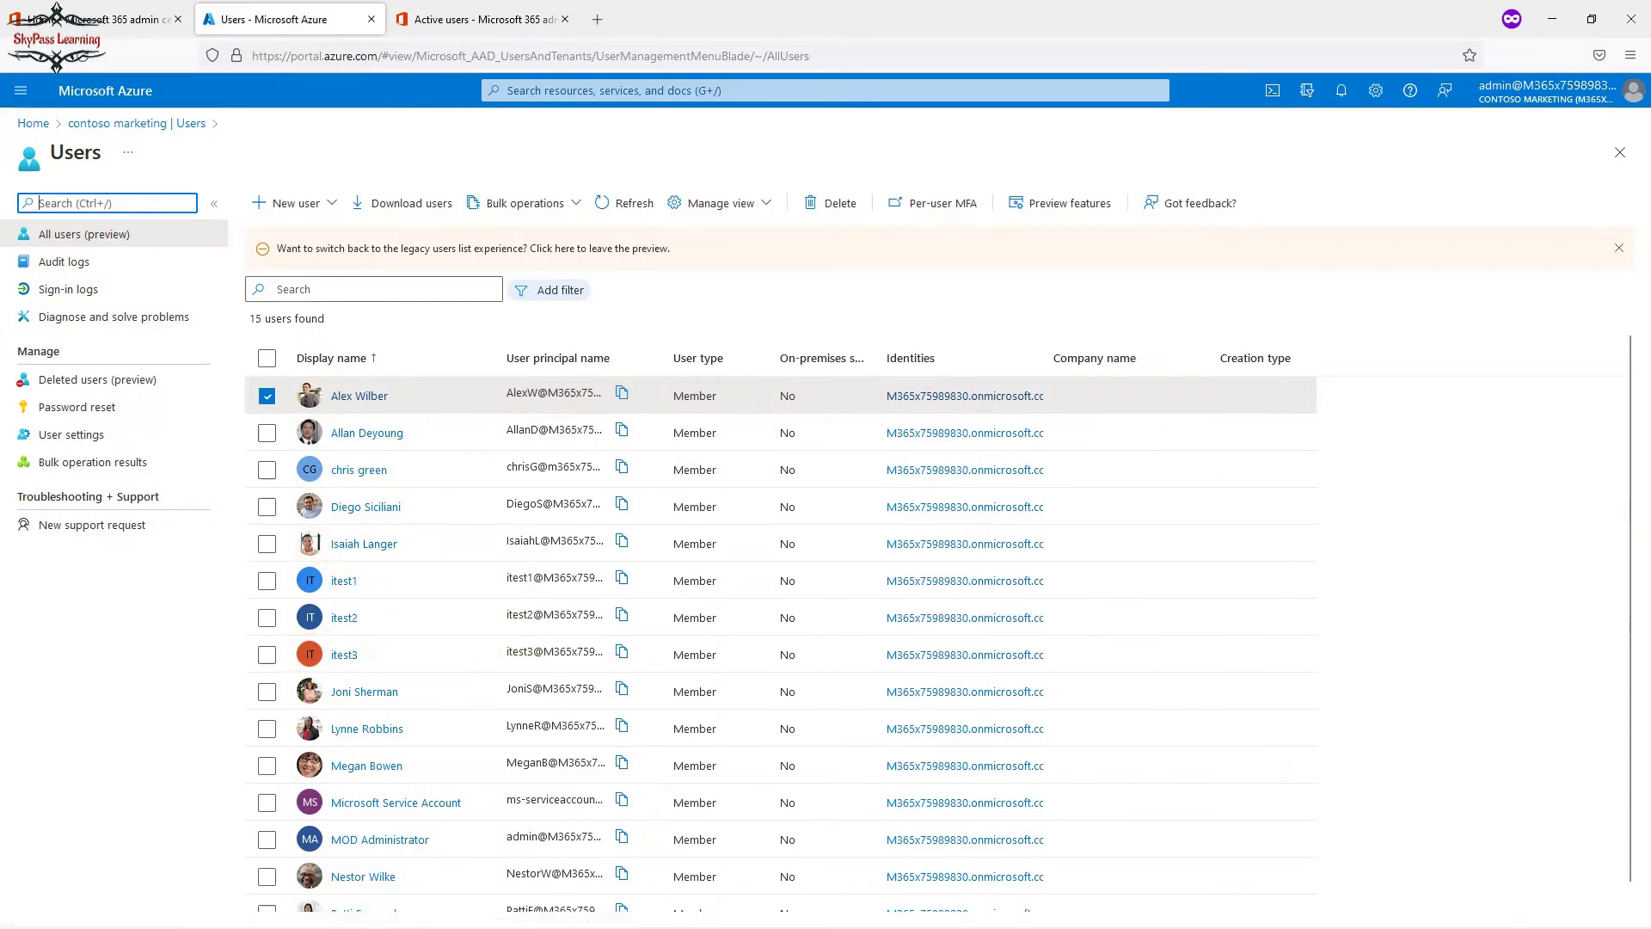
left_click(482, 19)
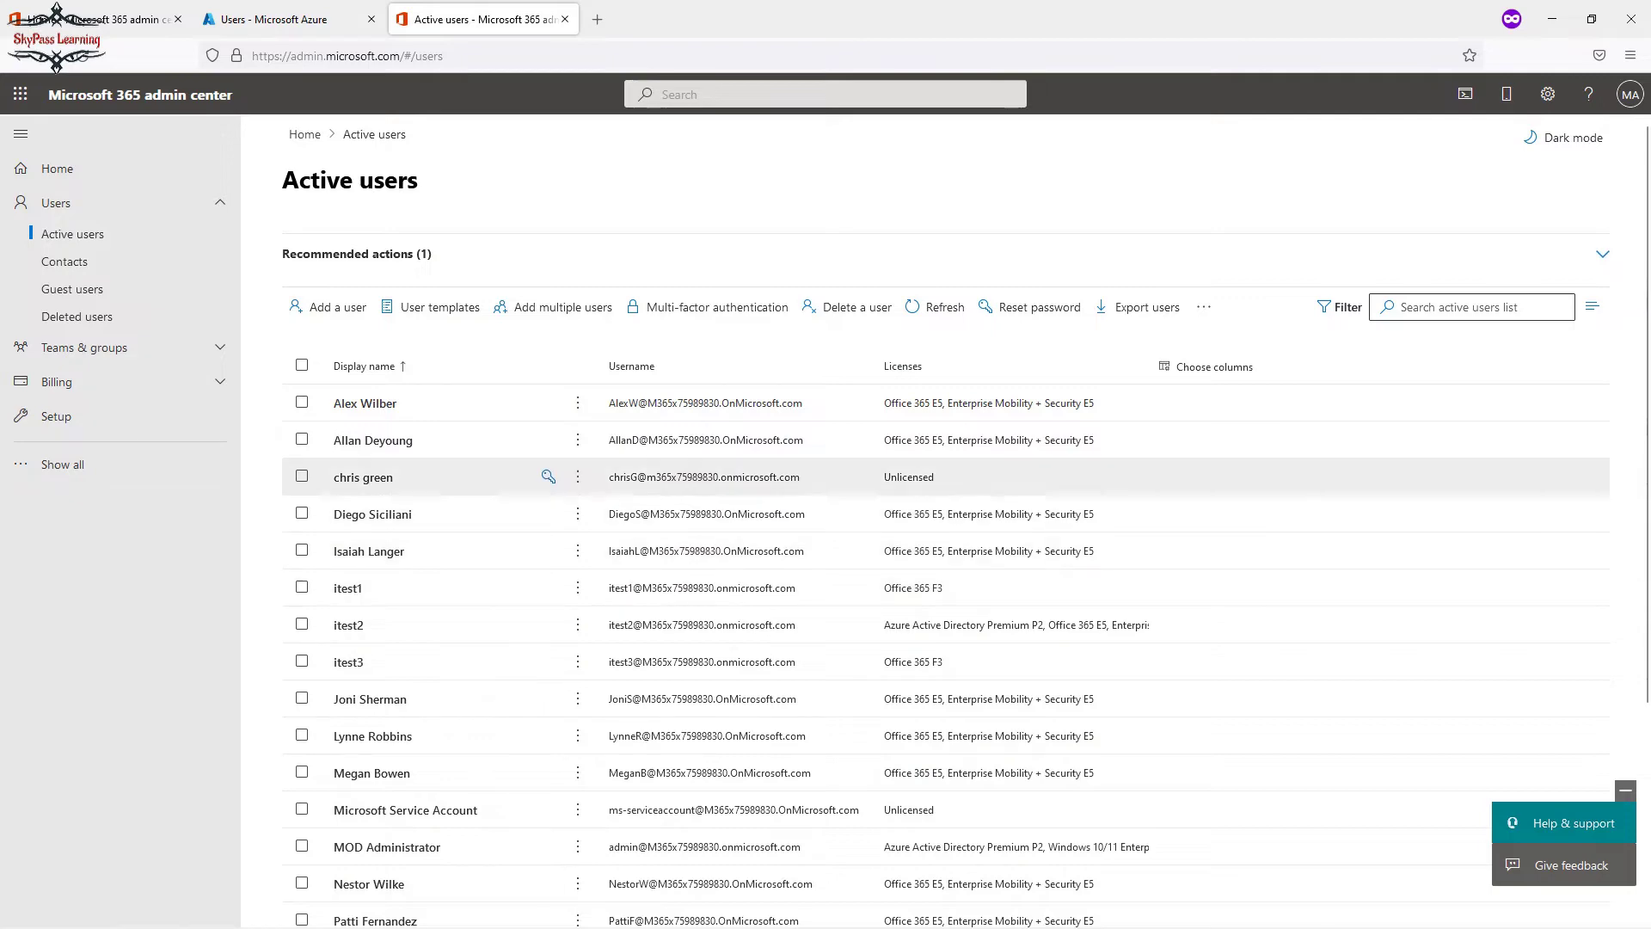
Switch to the Azure portal and show the license assignments of the third user in the list
left_click(273, 19)
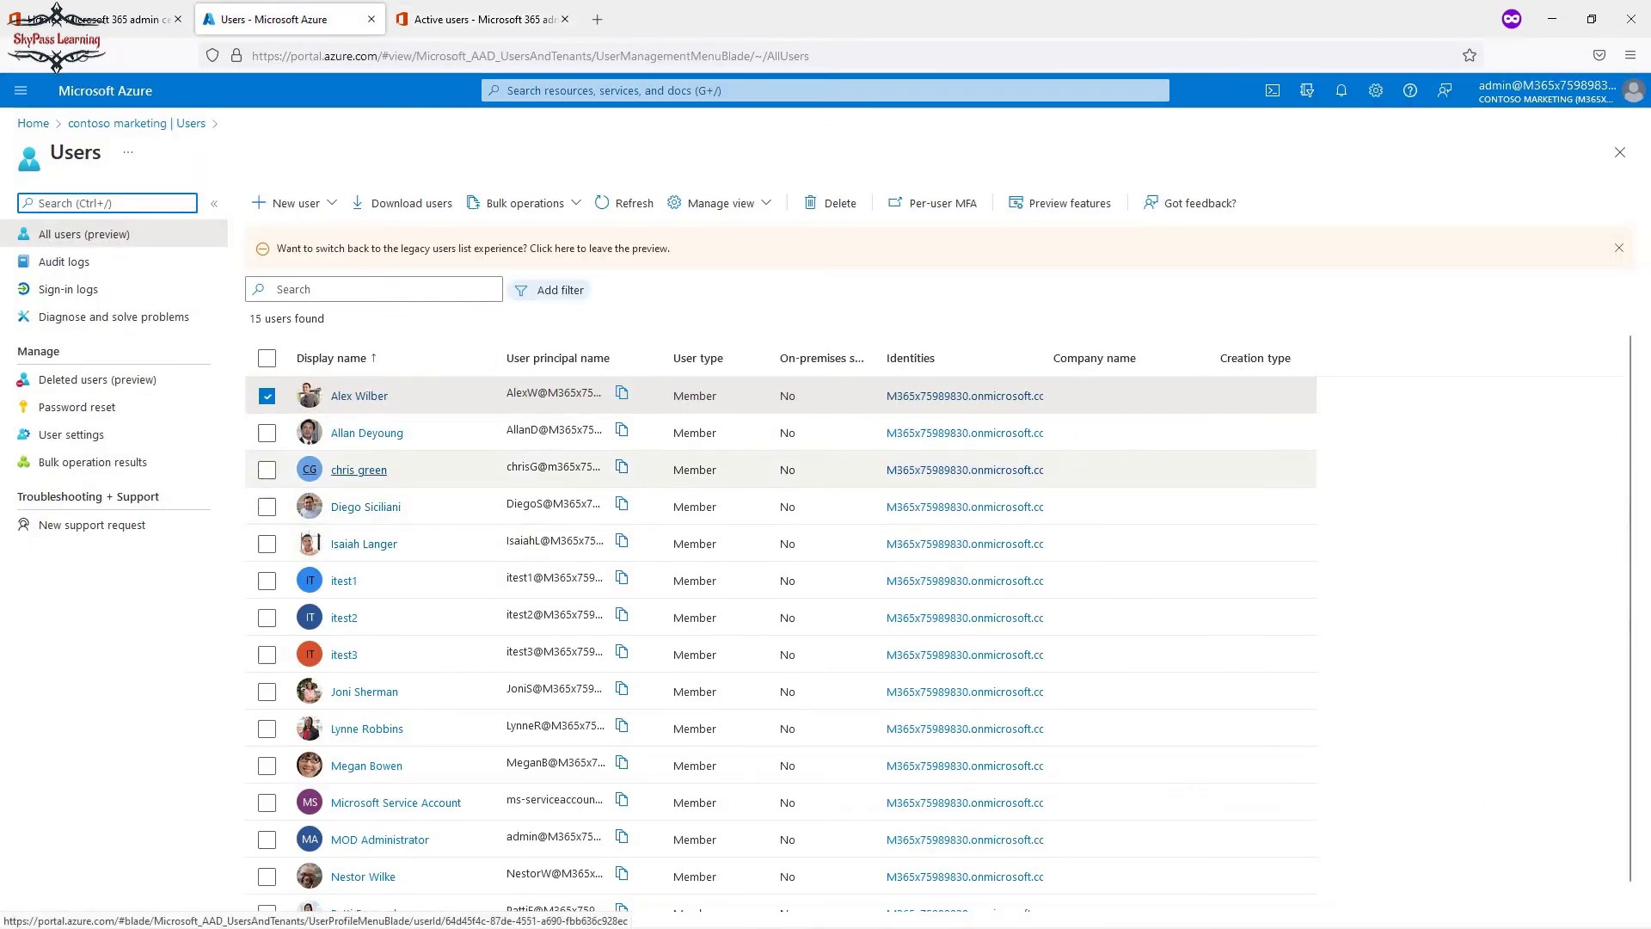
left_click(358, 469)
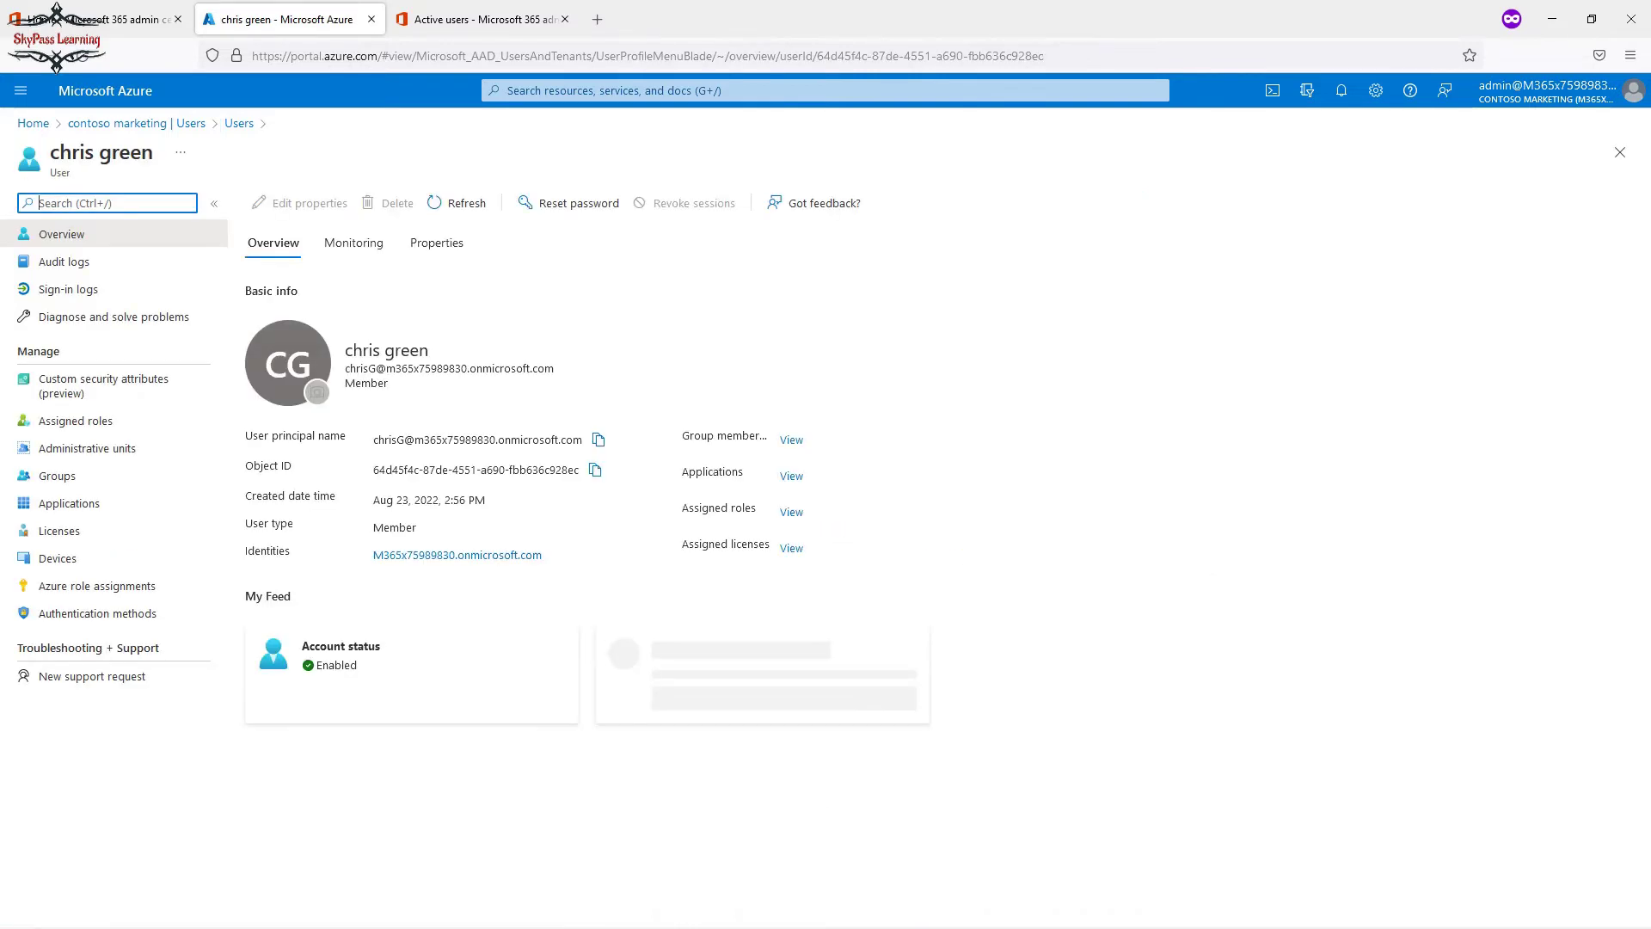
left_click(59, 530)
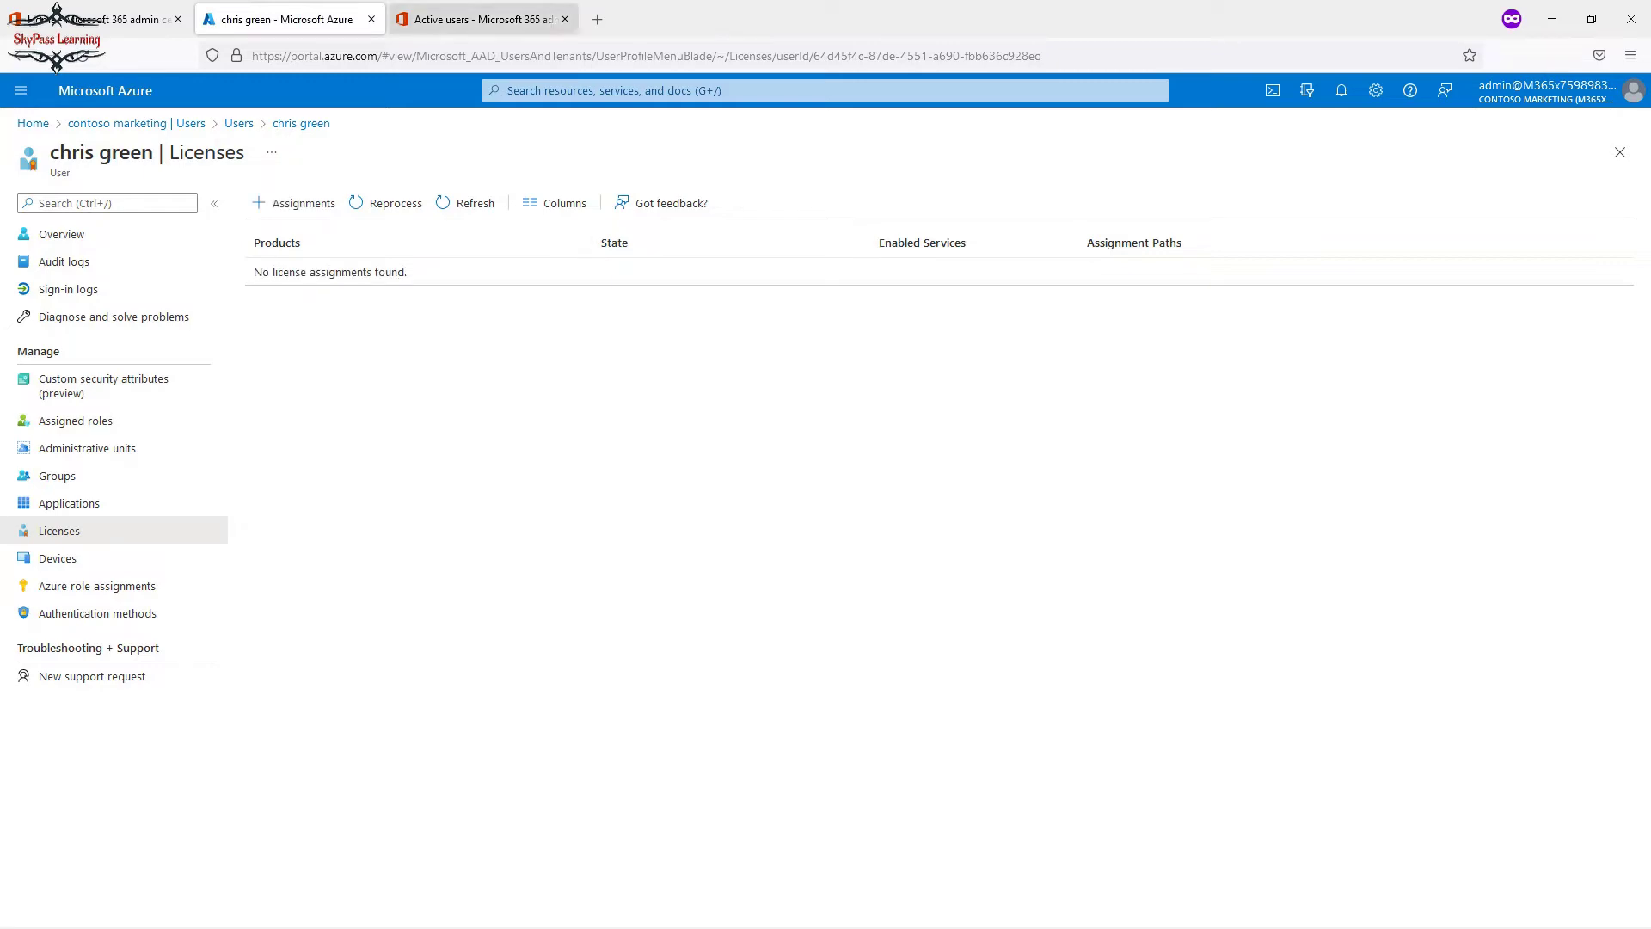
In the Microsoft 365 admin center, open the first active user's details and review their account, devices, and licenses and apps
left_click(481, 19)
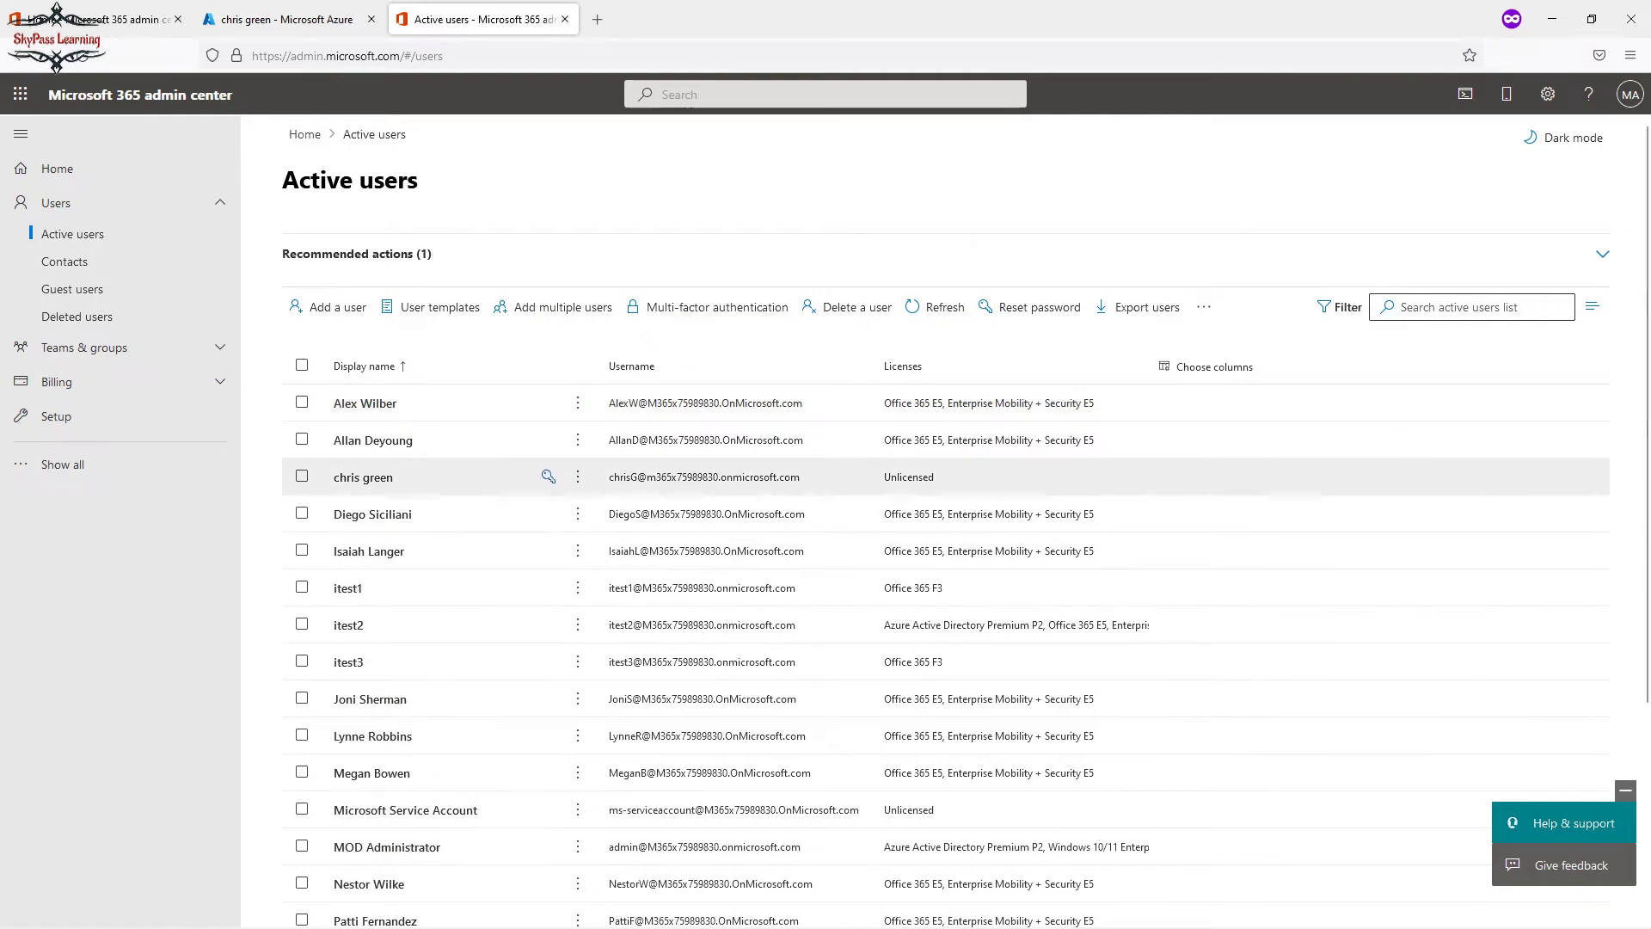
left_click(302, 401)
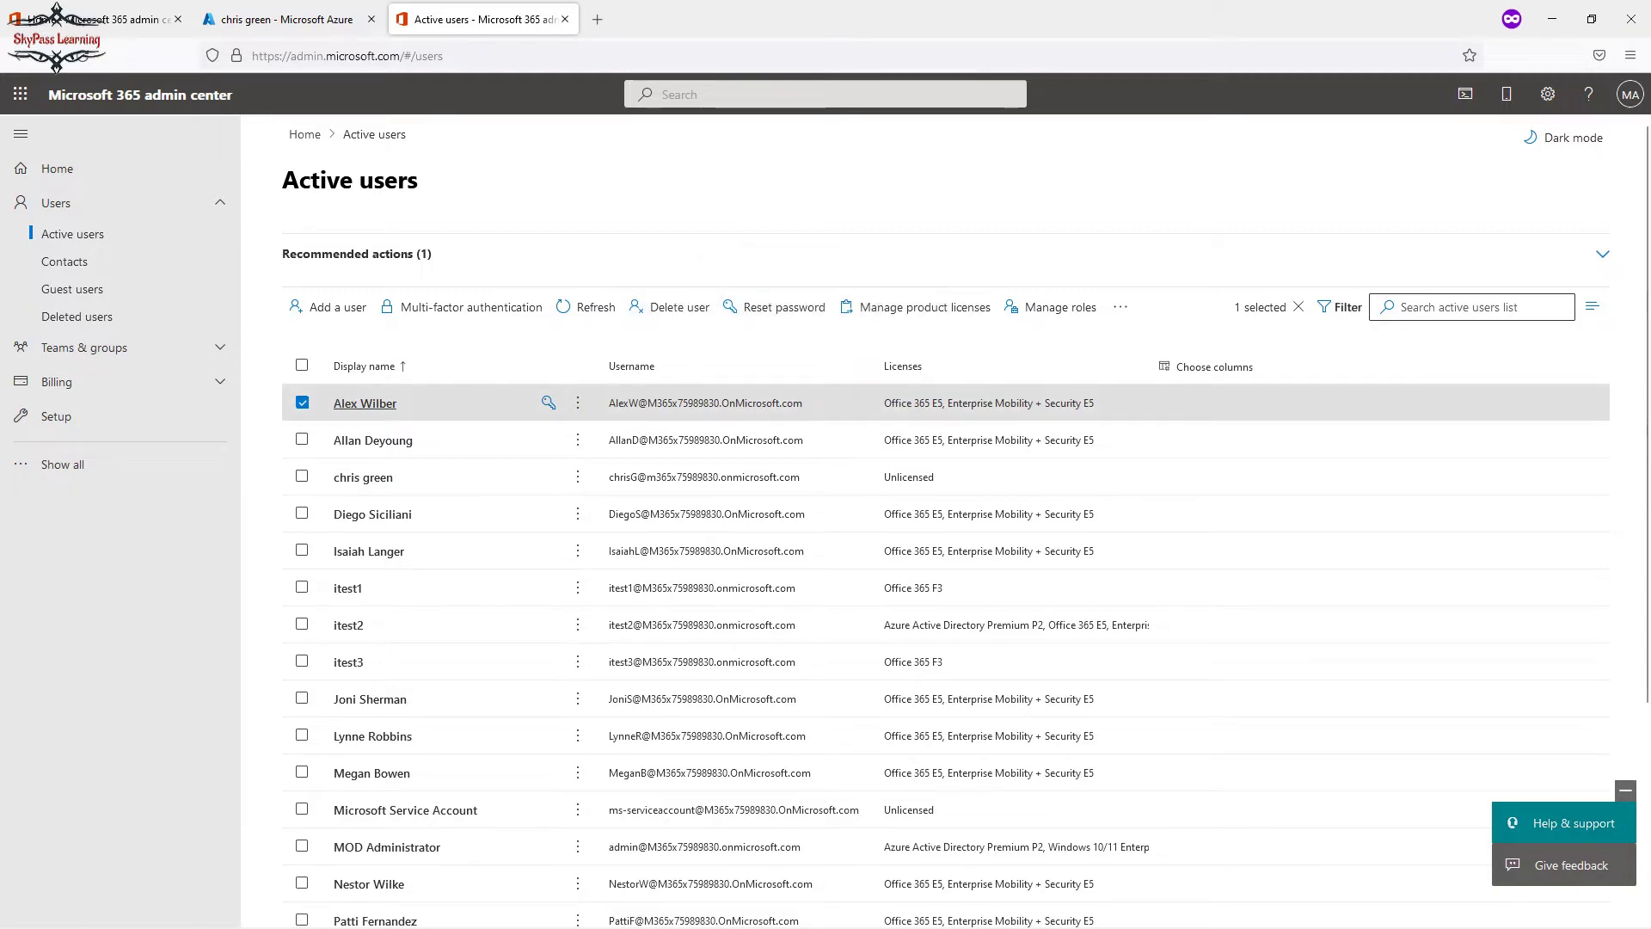
left_click(365, 403)
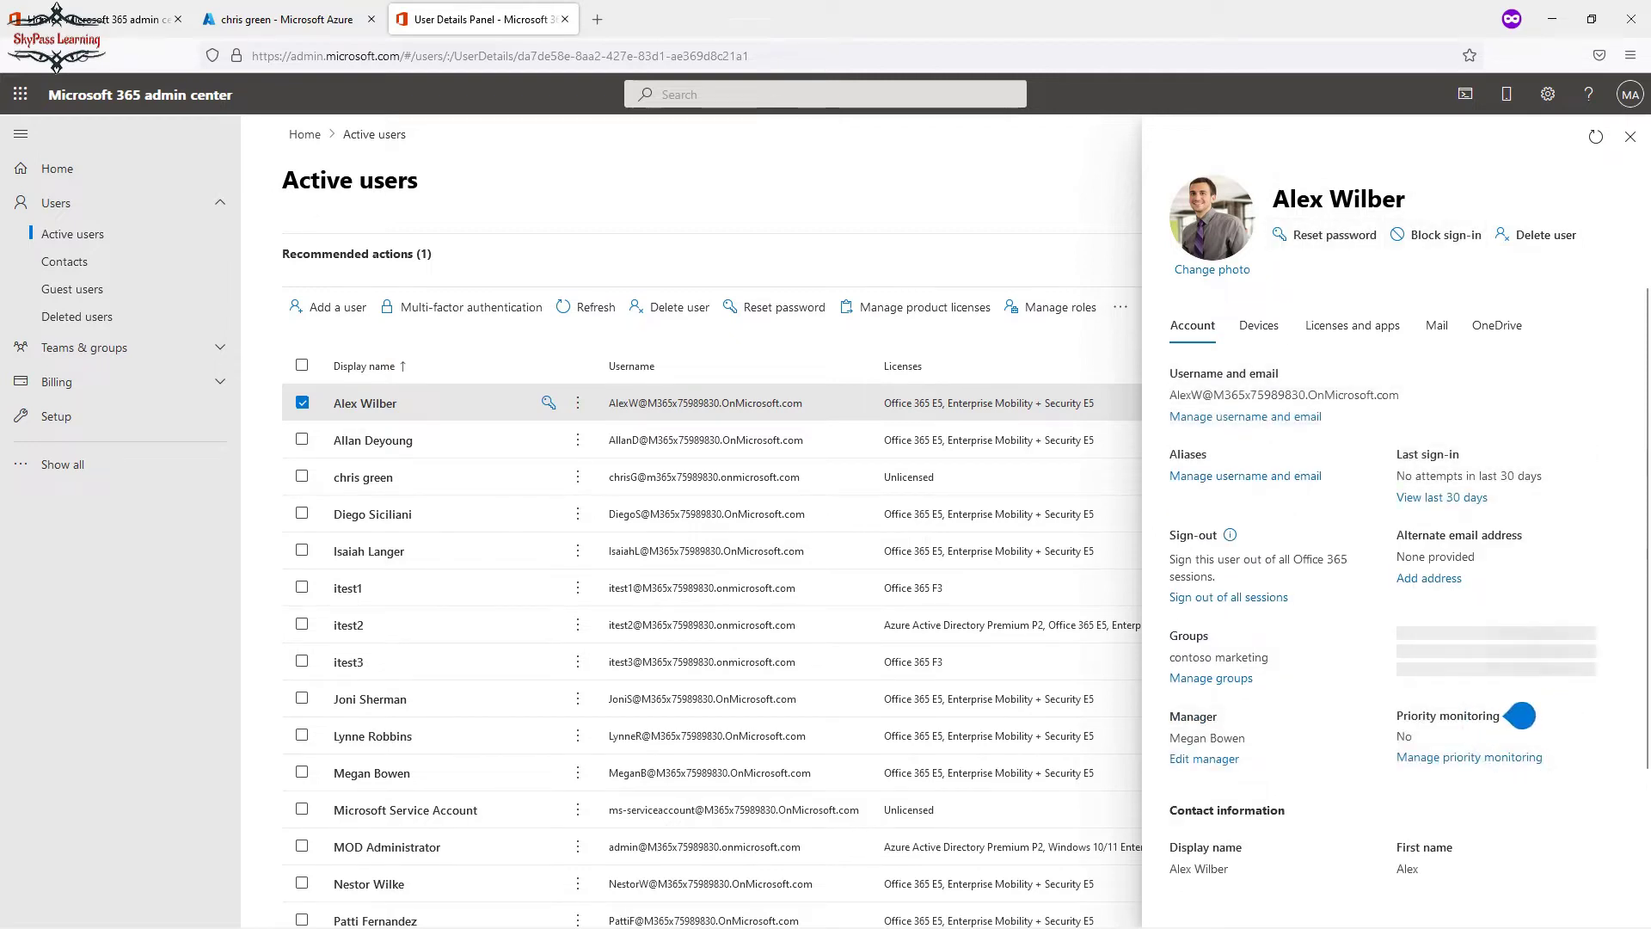
left_click(1521, 715)
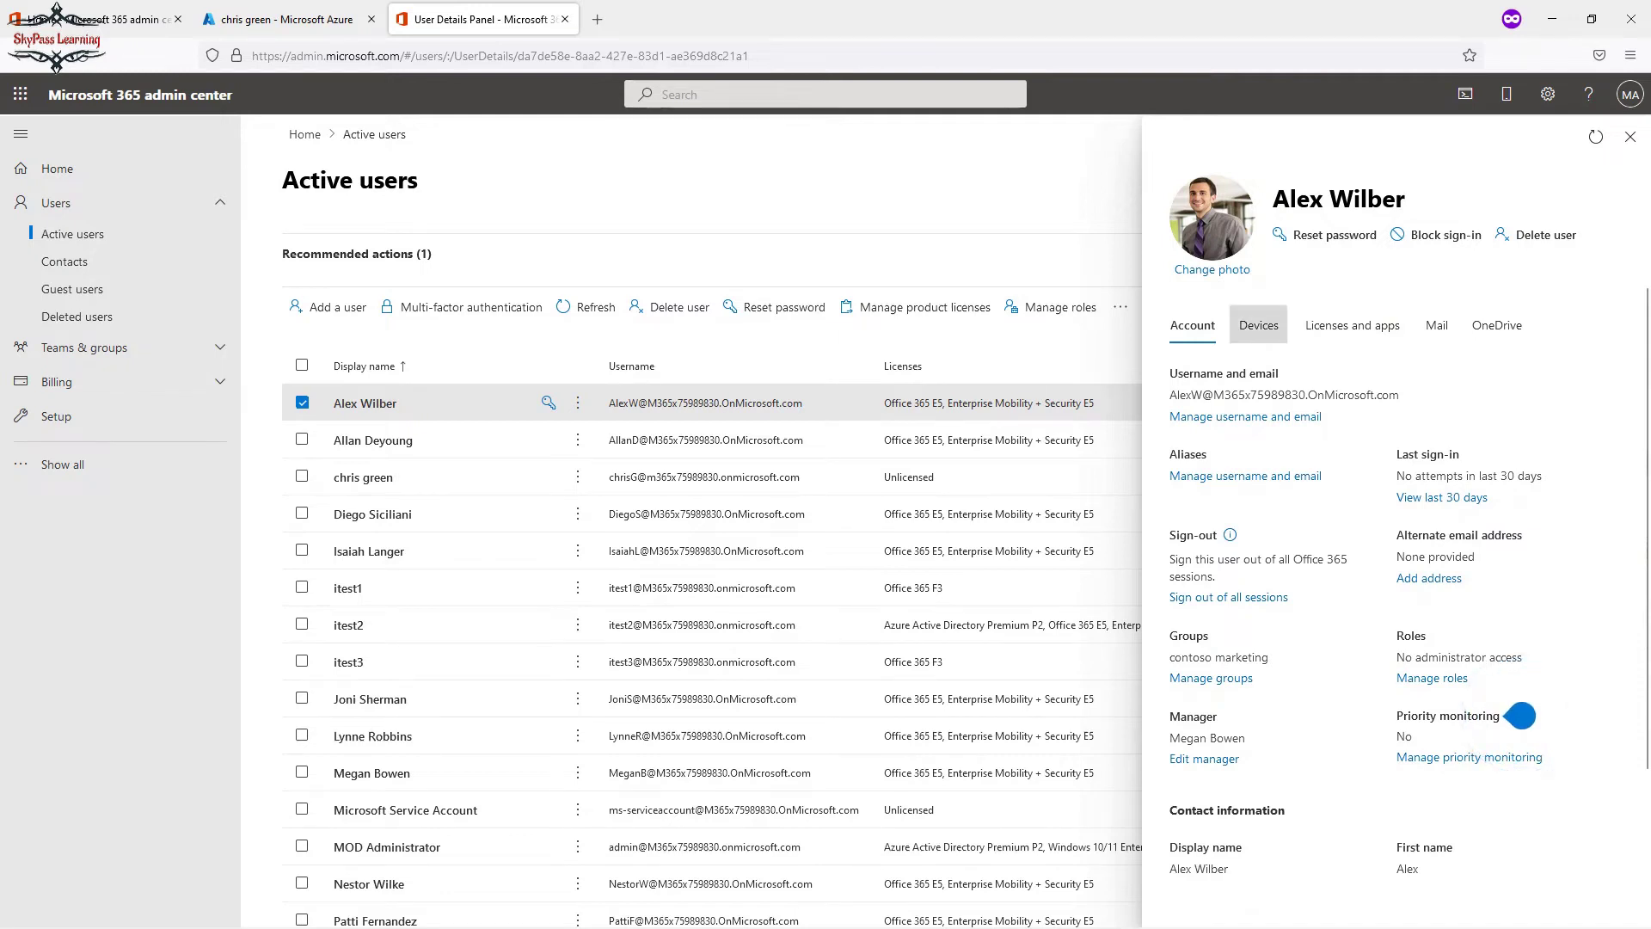
left_click(1258, 325)
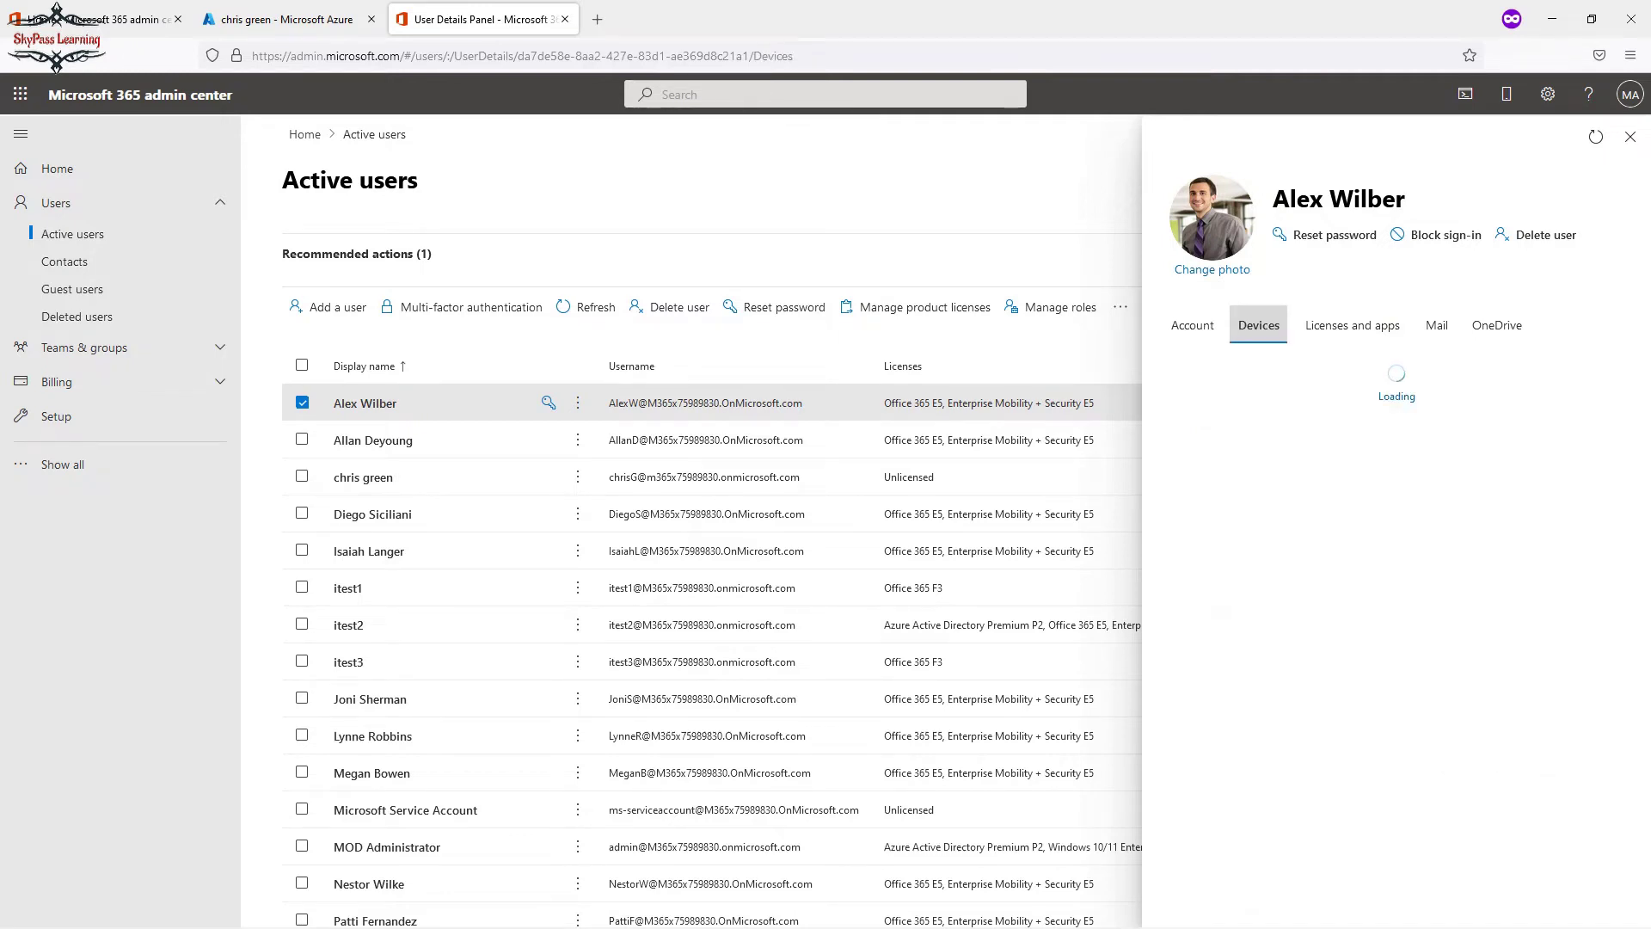
left_click(1352, 325)
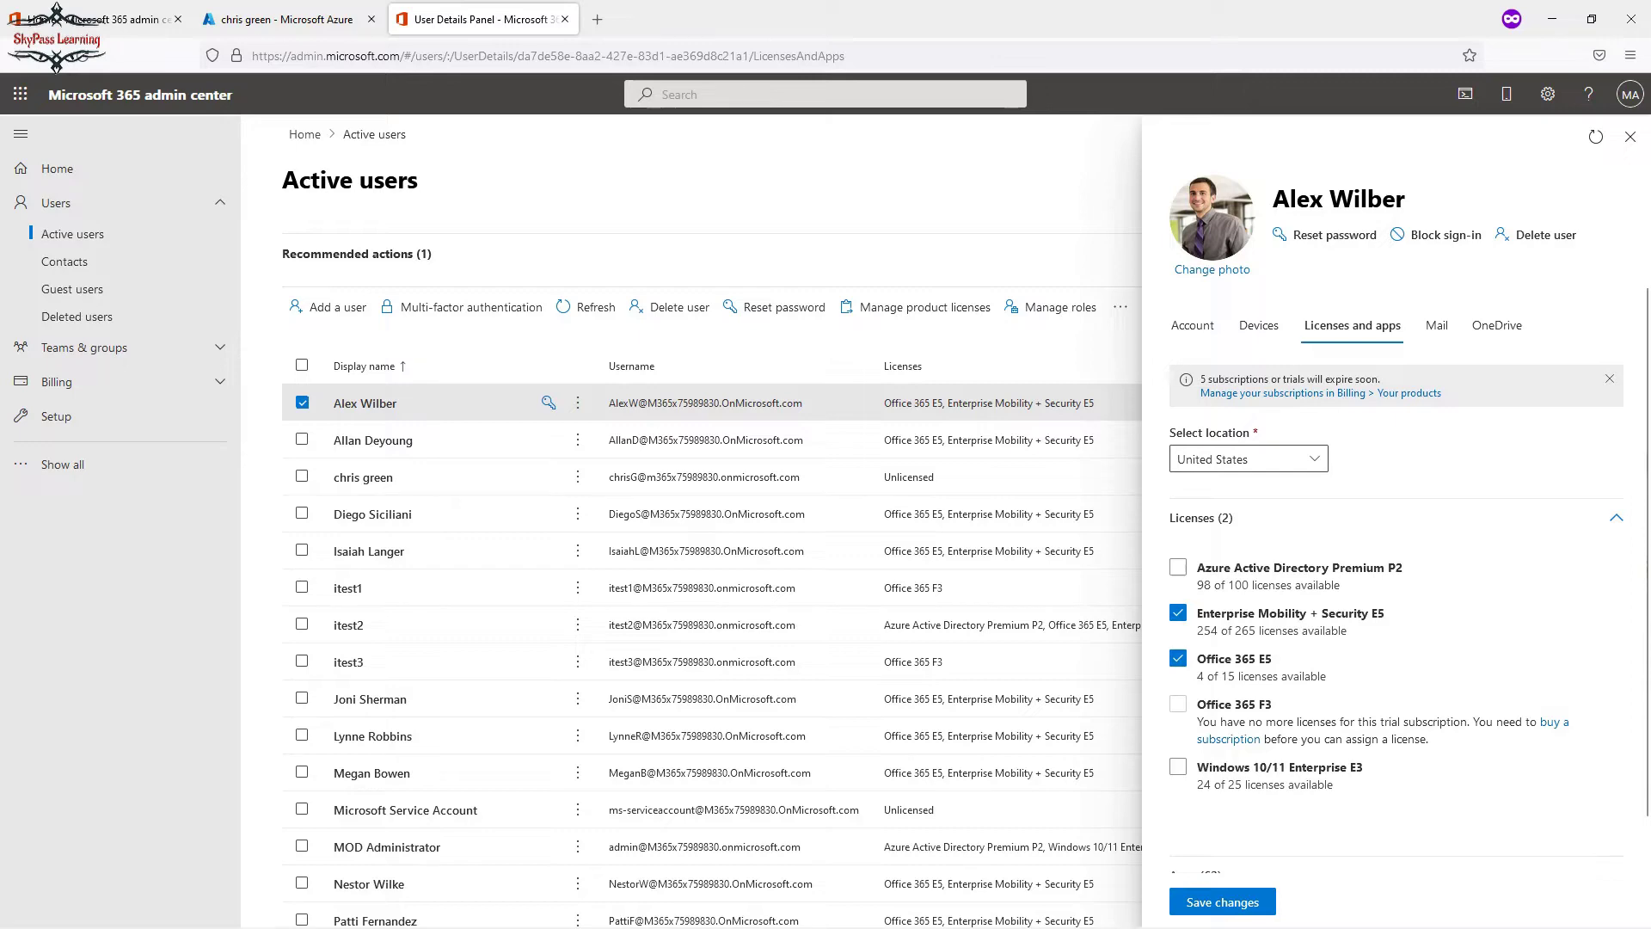
scroll(1396, 559, "down", 1)
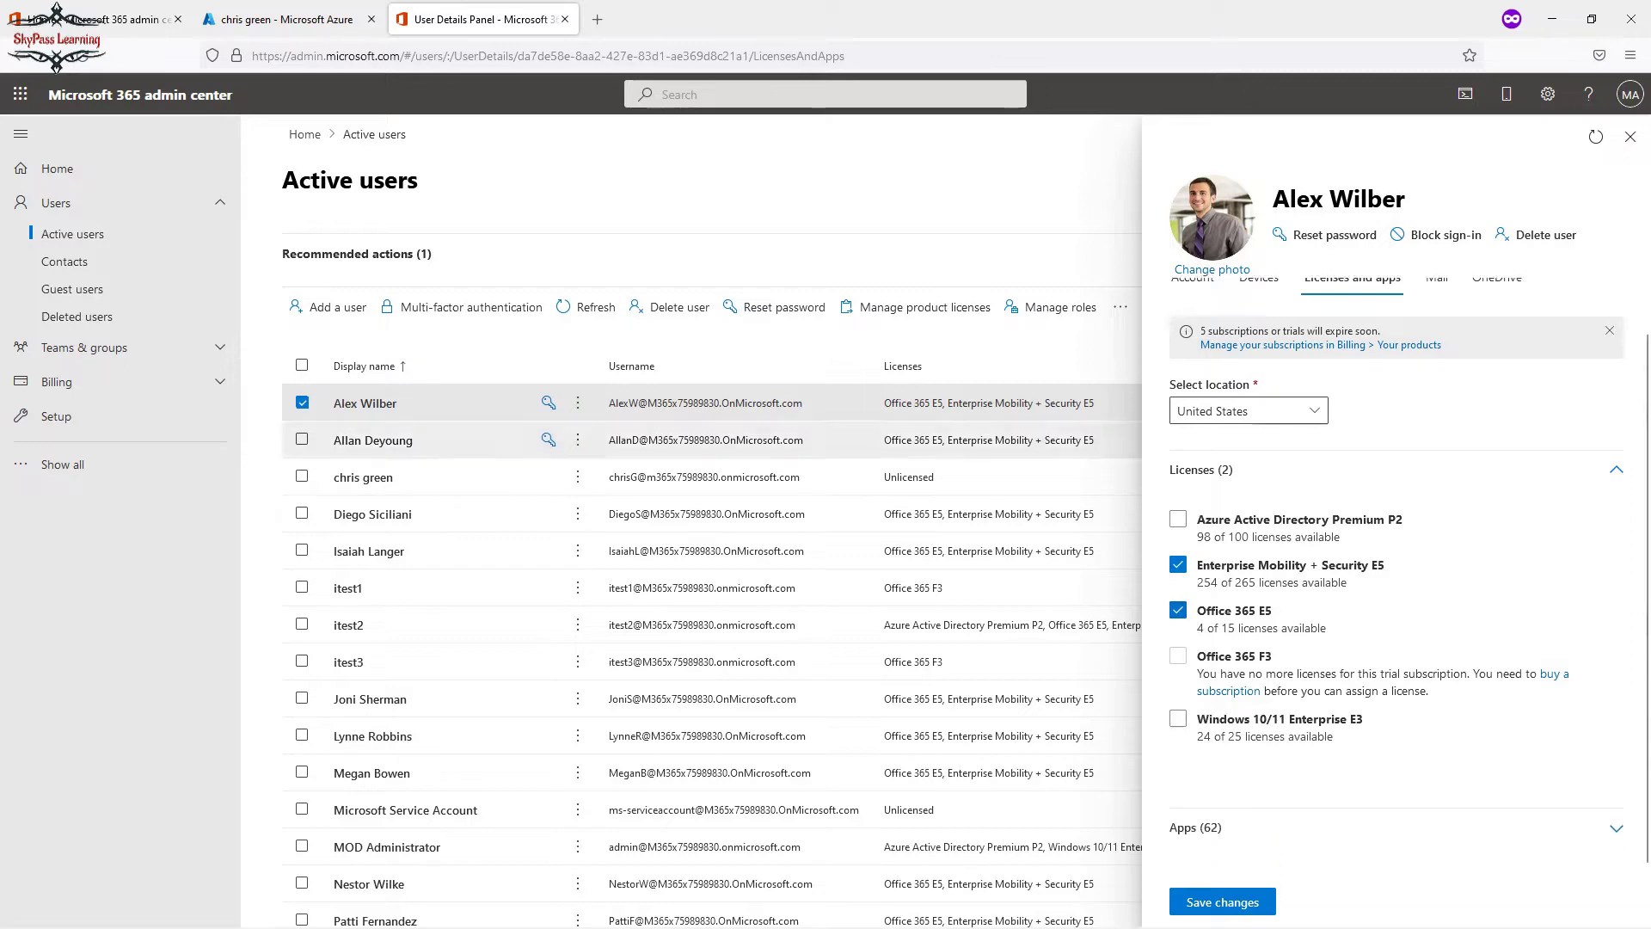
Go back to the full user list in Azure, then return to the first user's license details in the admin center
left_click(288, 19)
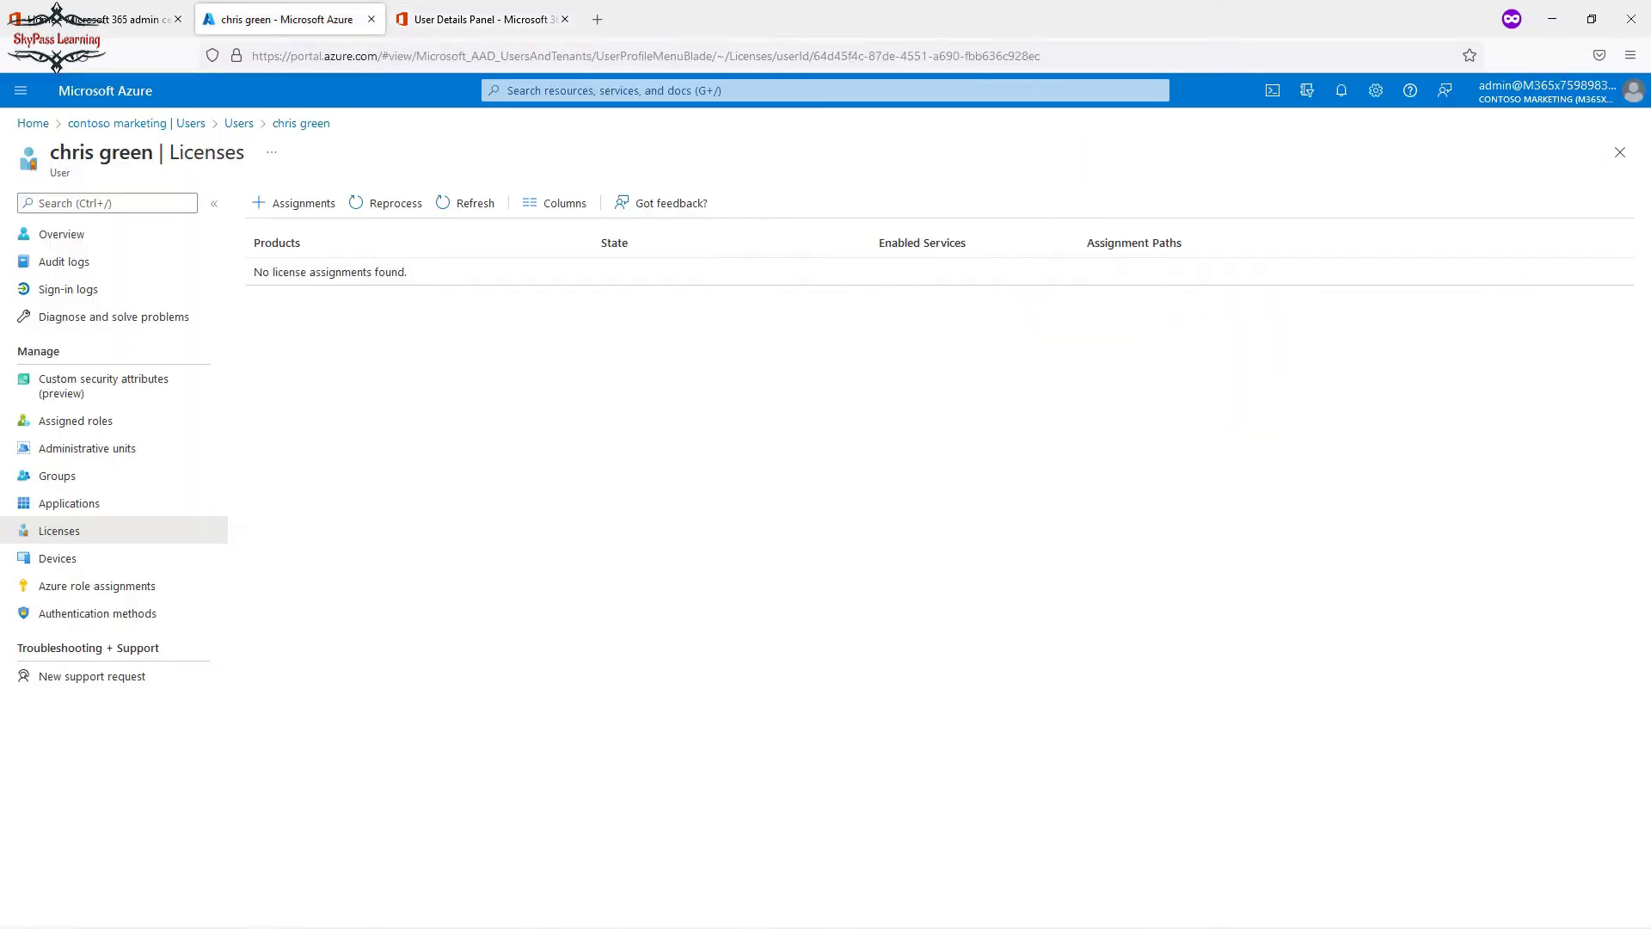
left_click(239, 123)
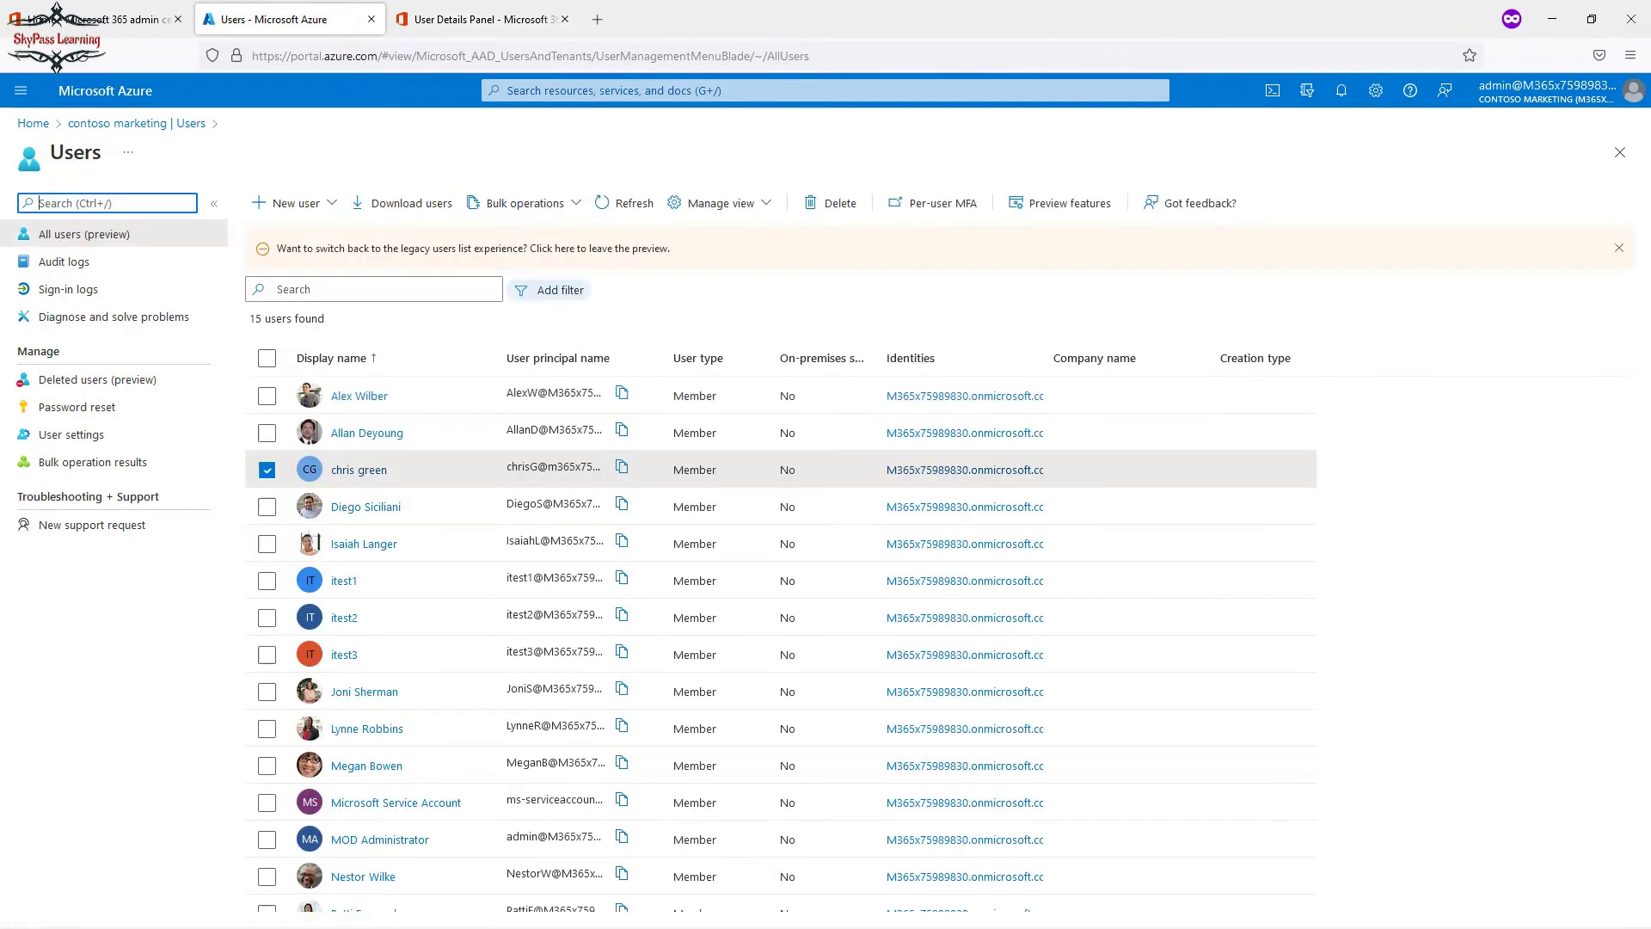
left_click(482, 19)
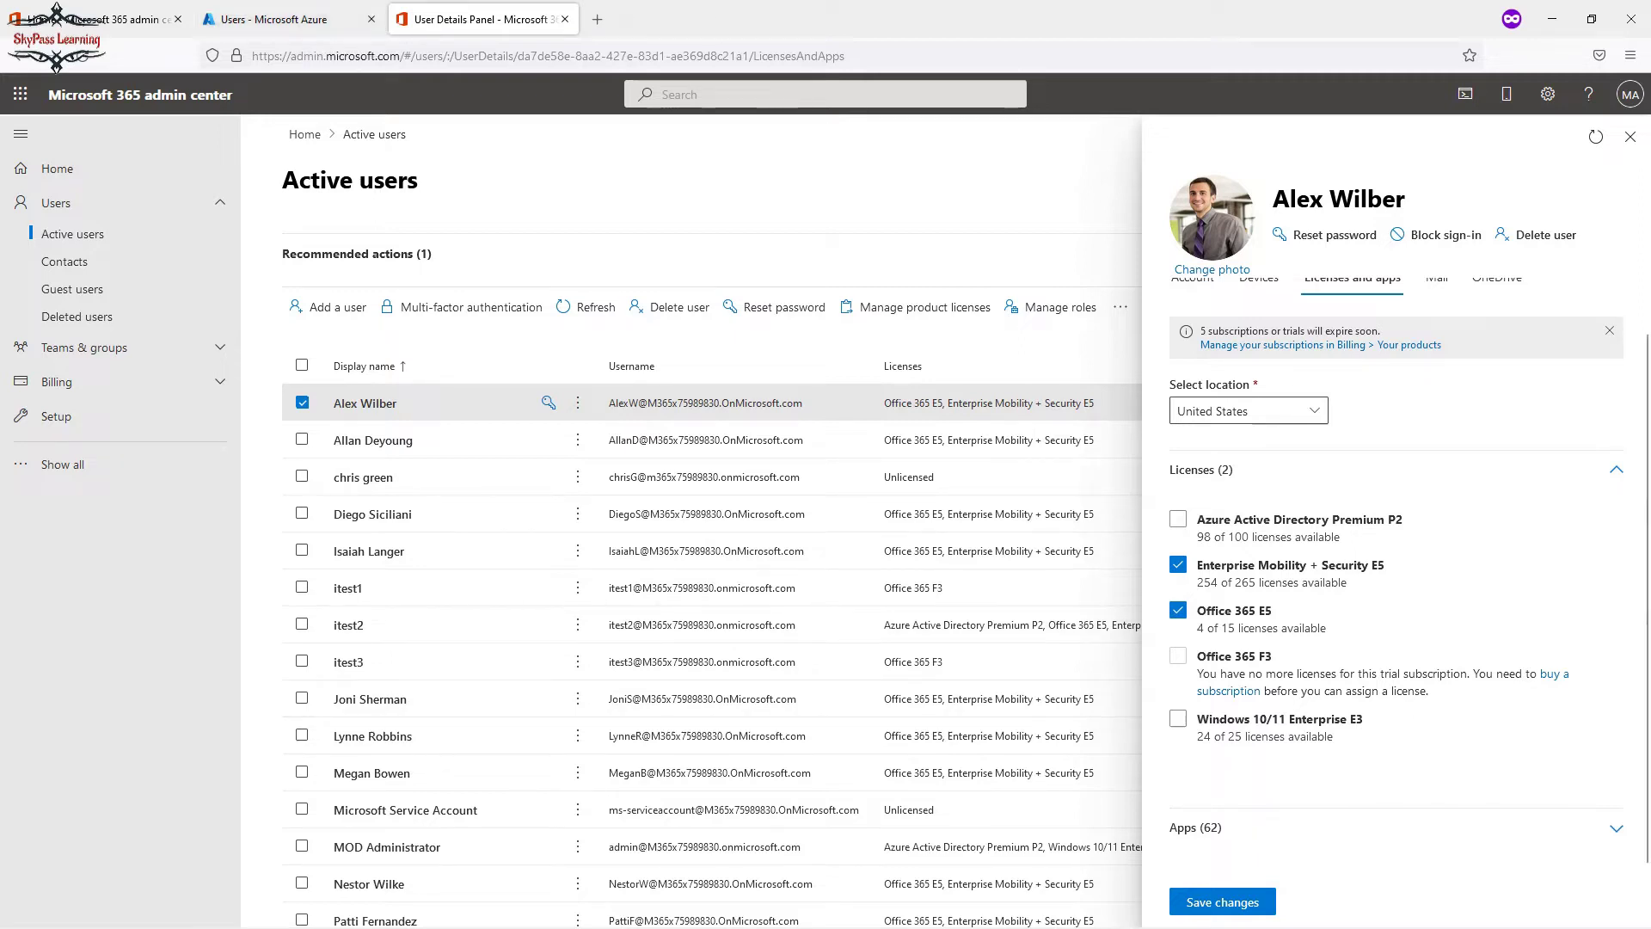
Expand the list of apps included in the user's licenses and look through it
left_click(1196, 827)
scroll(1393, 602, "down", 3)
scroll(1394, 602, "down", 3)
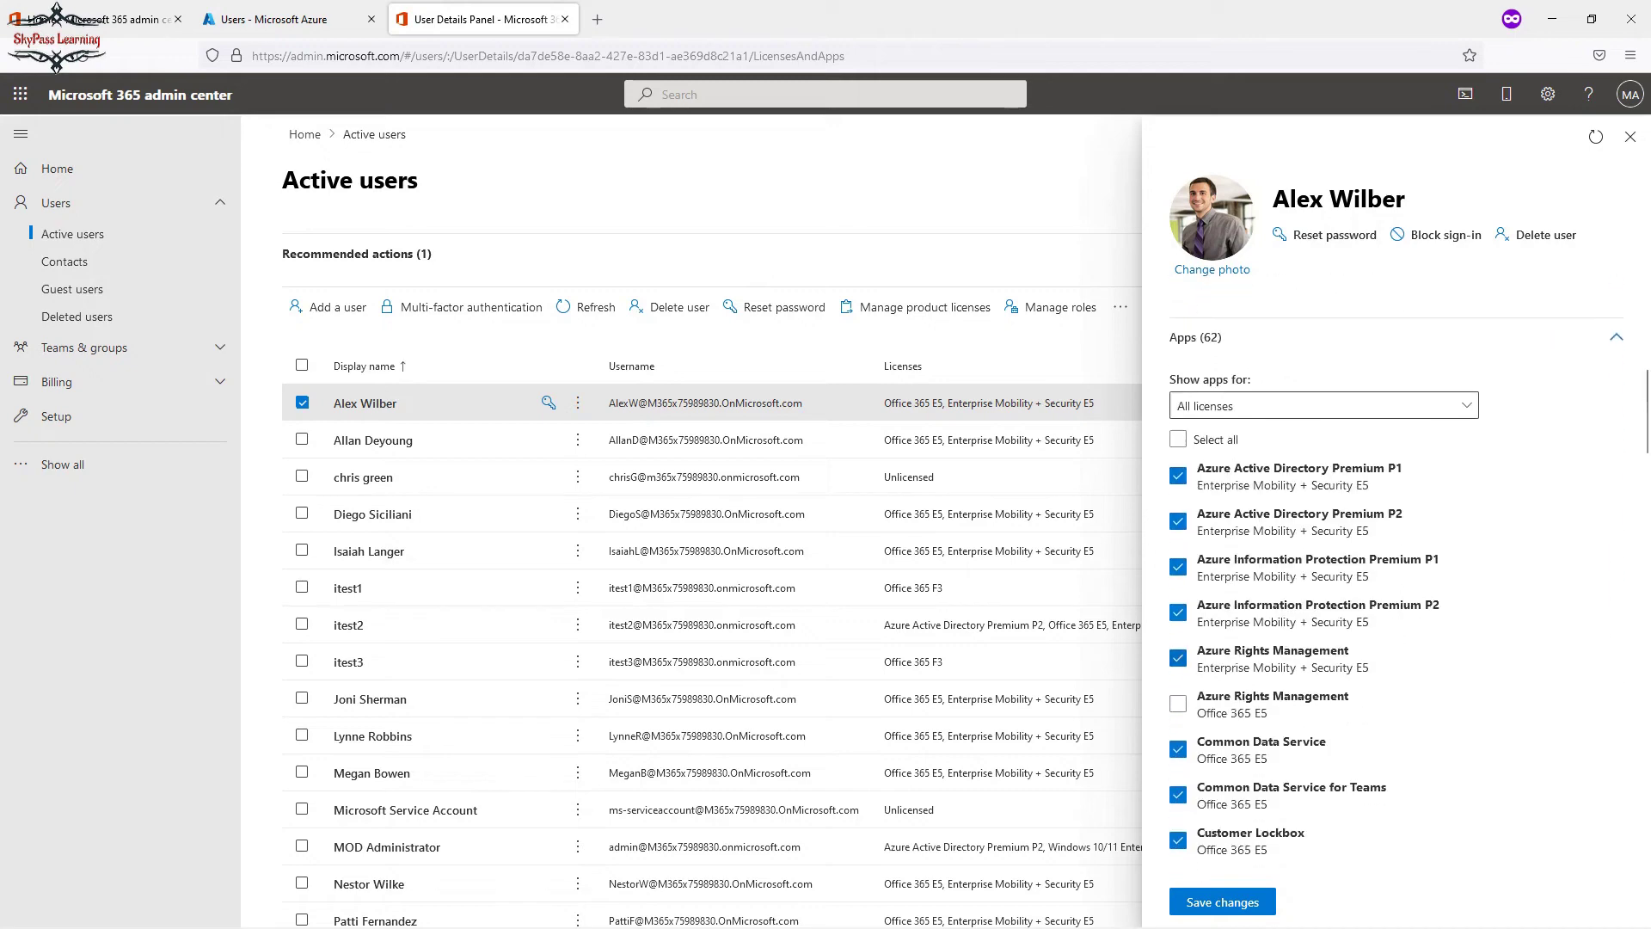
Turn off Azure Information Protection Premium P1 and P2 for the user, and turn both back on
left_click(1178, 566)
left_click(1178, 595)
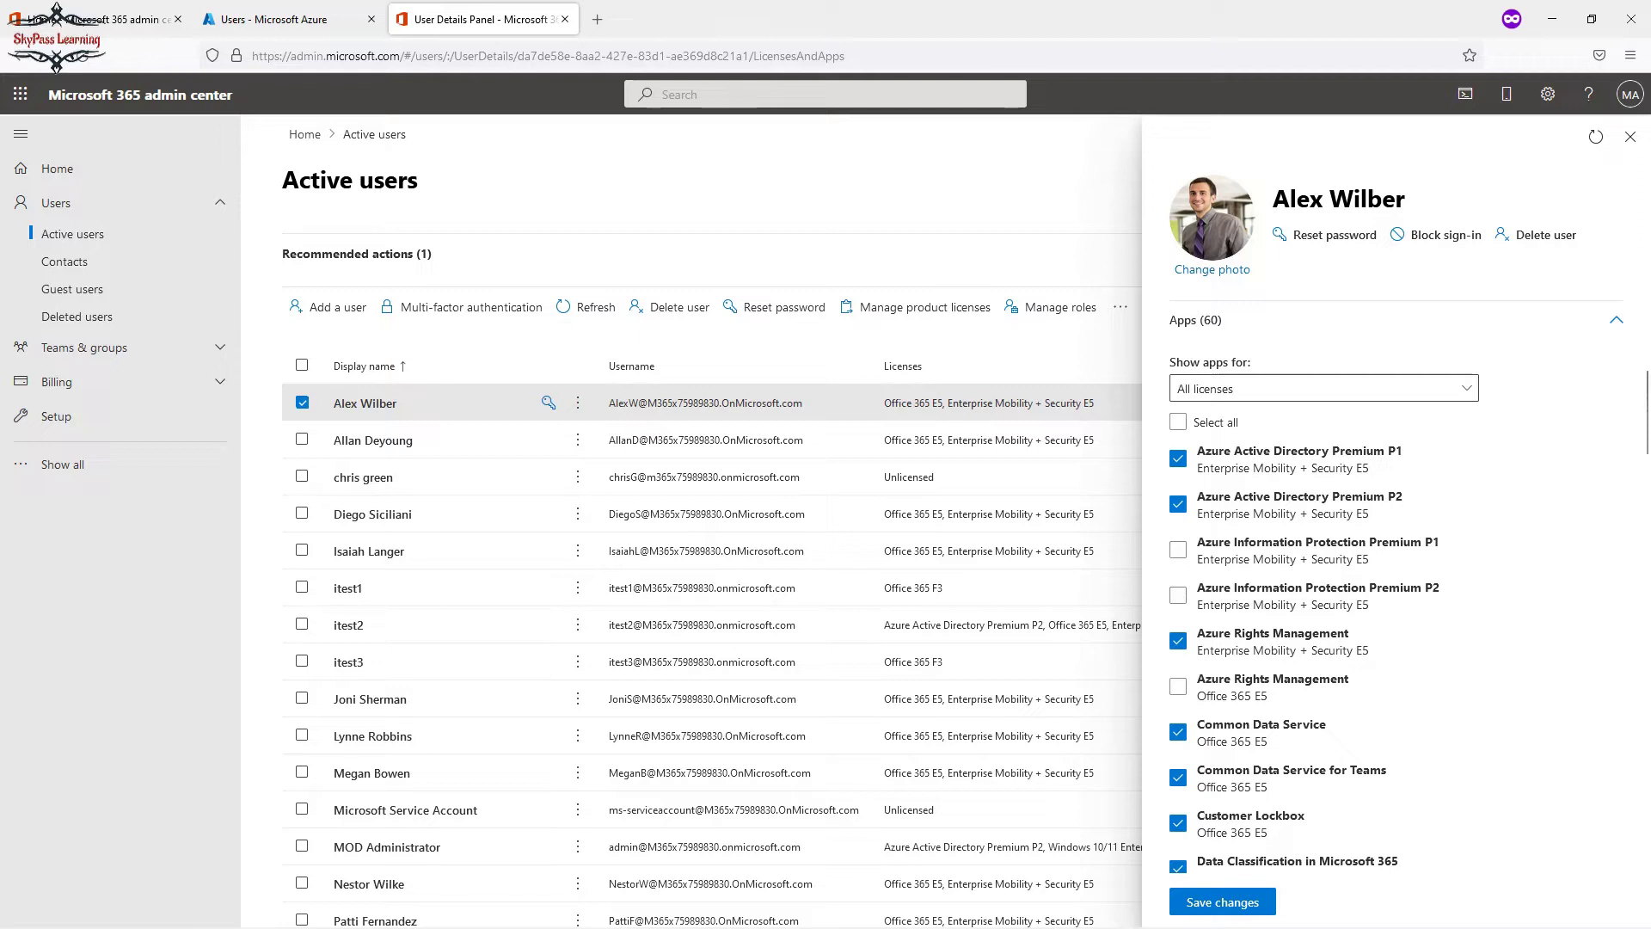
left_click(1177, 595)
left_click(1178, 549)
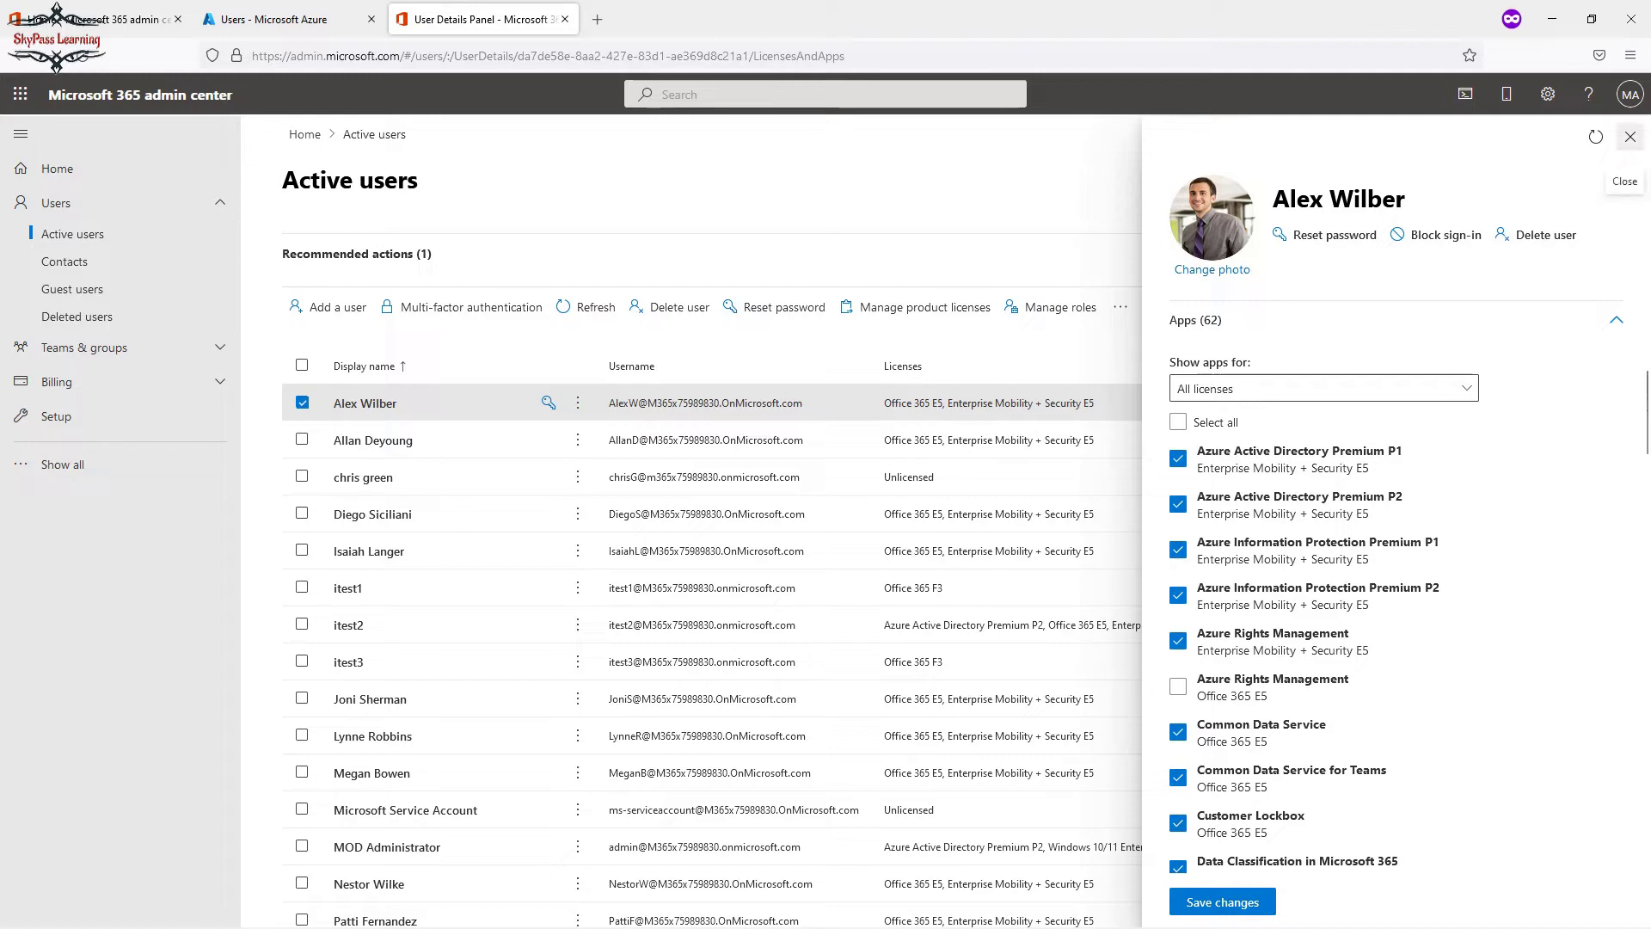
Close the user's details and go to the home page of the Azure portal
left_click(1630, 136)
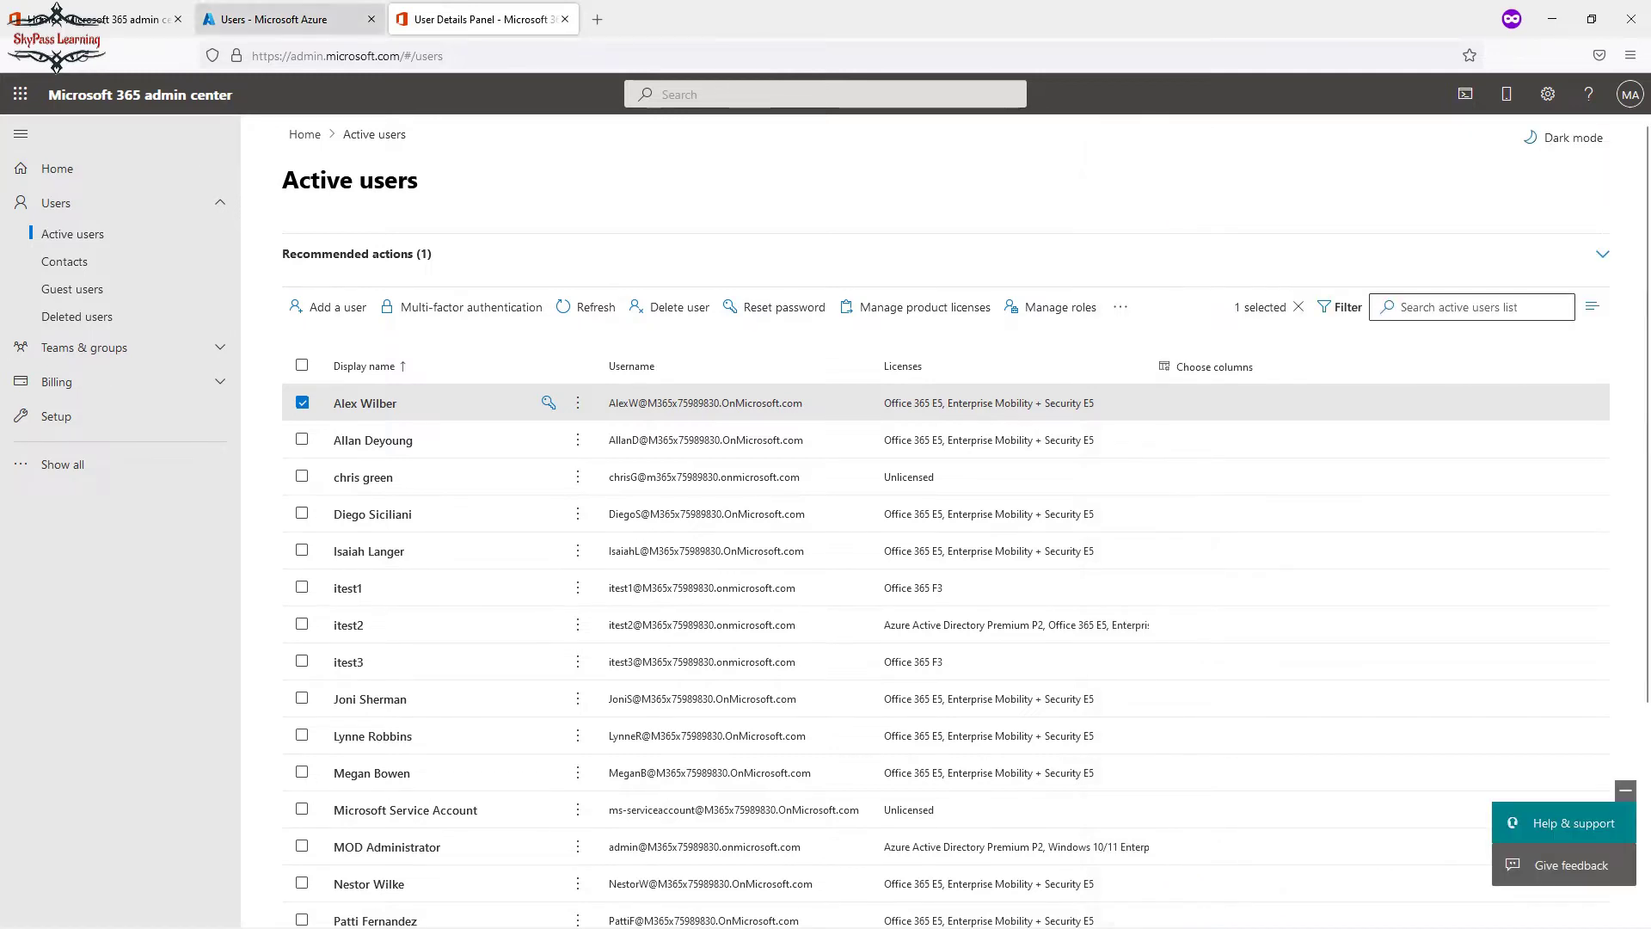
left_click(274, 19)
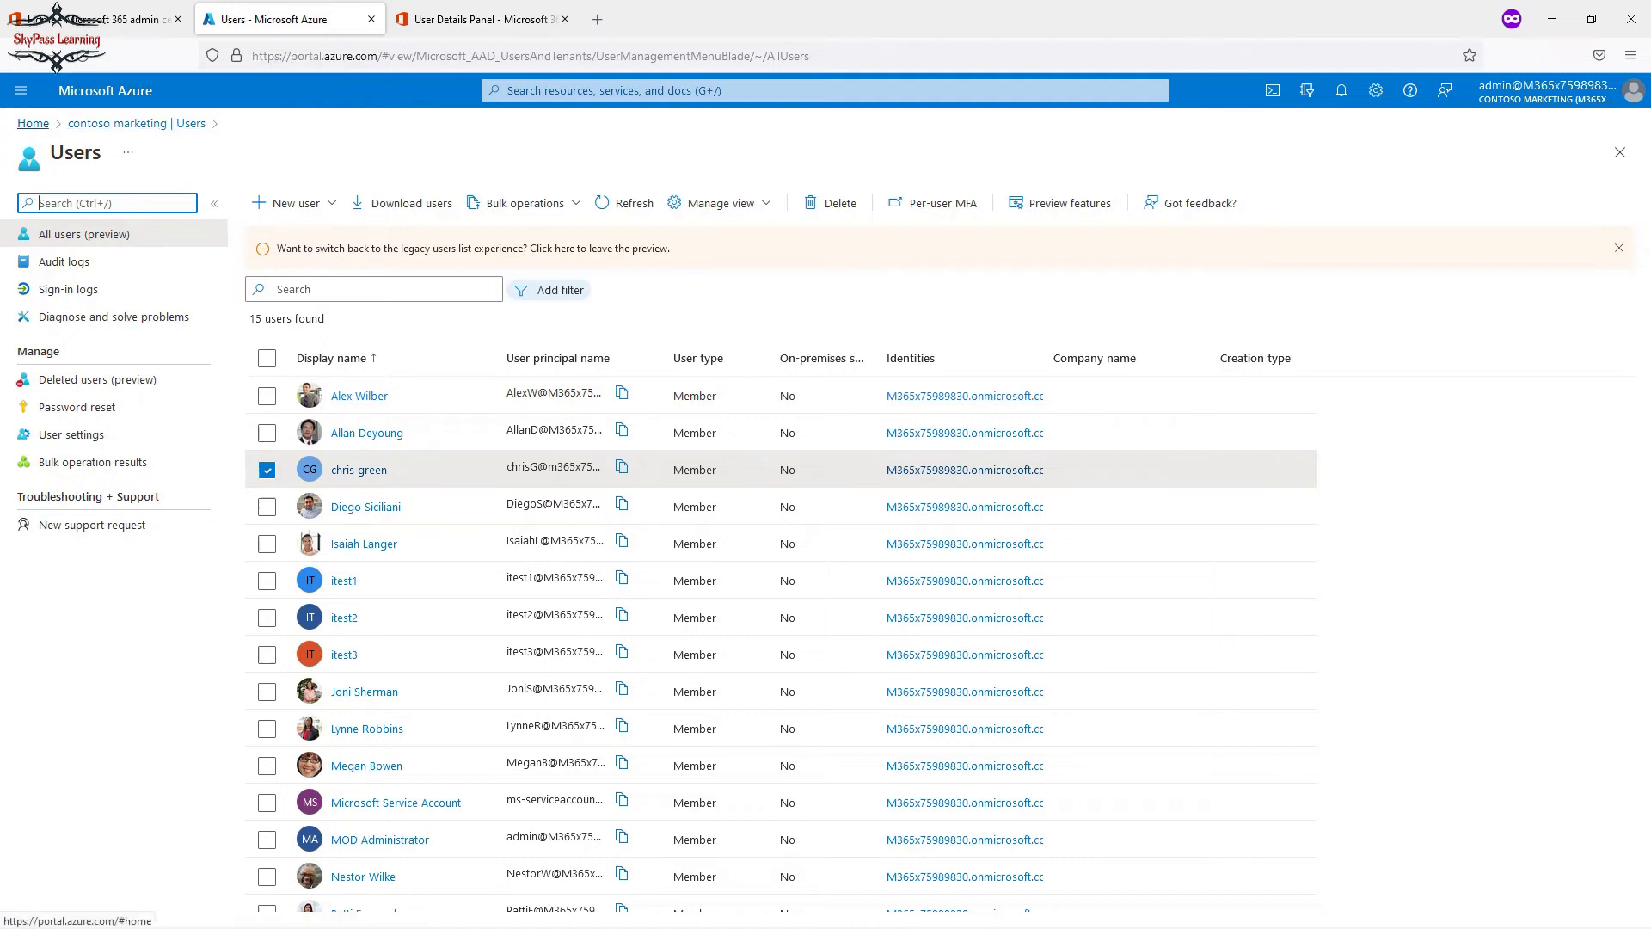
left_click(32, 123)
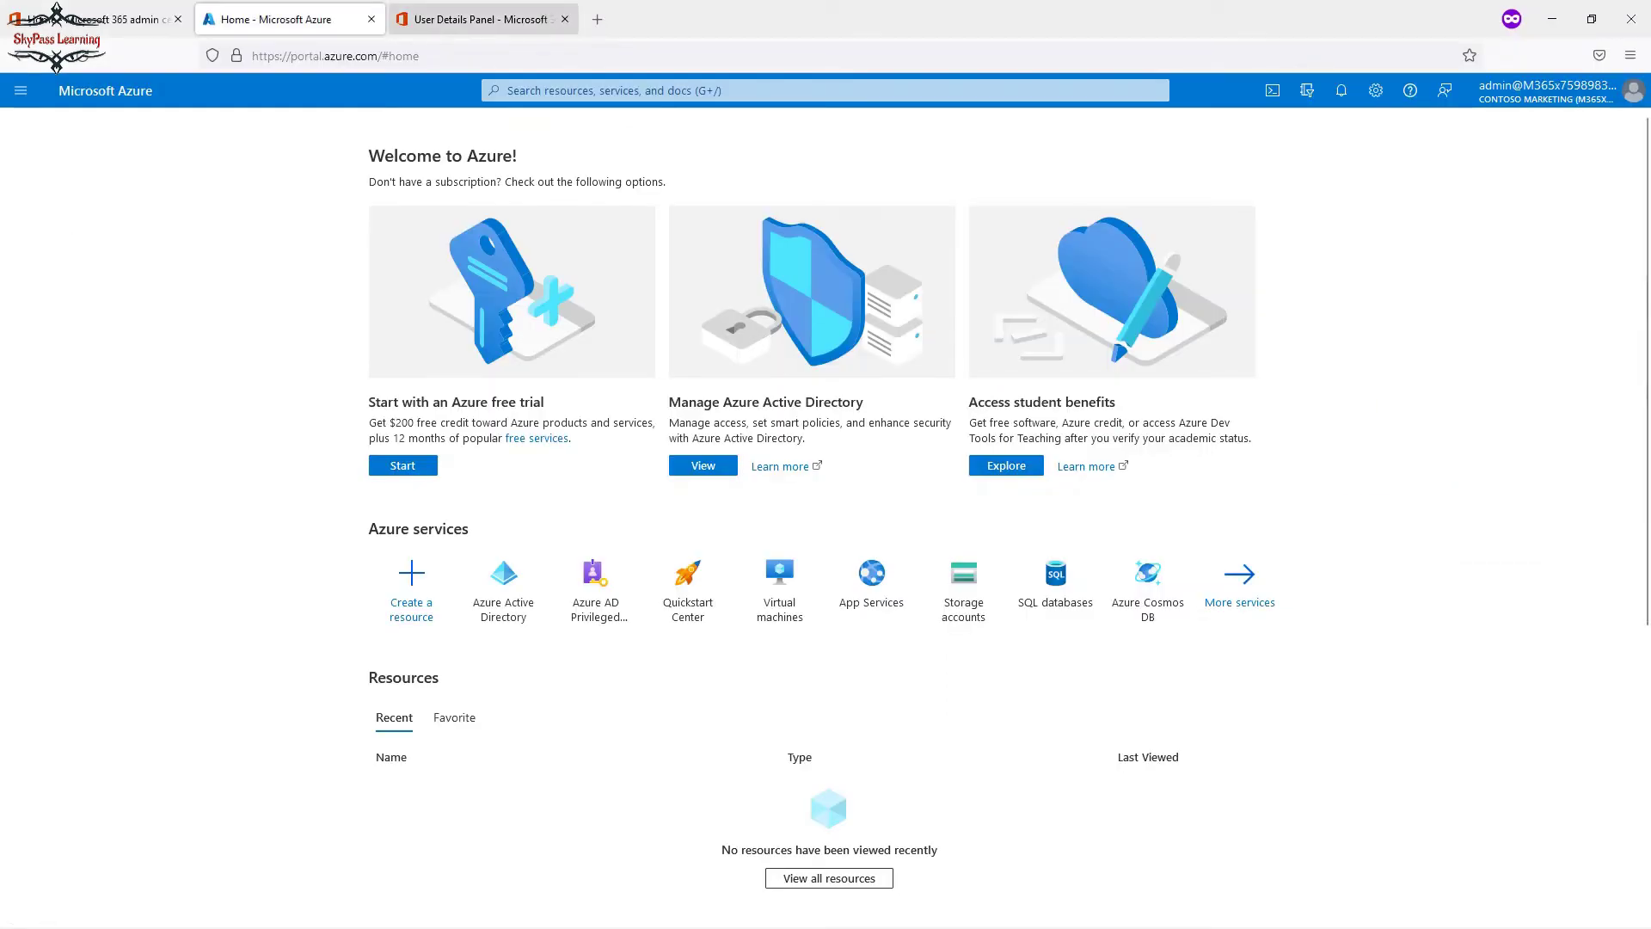
In the Microsoft 365 admin center, select only the unlicensed third user in Active users and delete that account
left_click(482, 19)
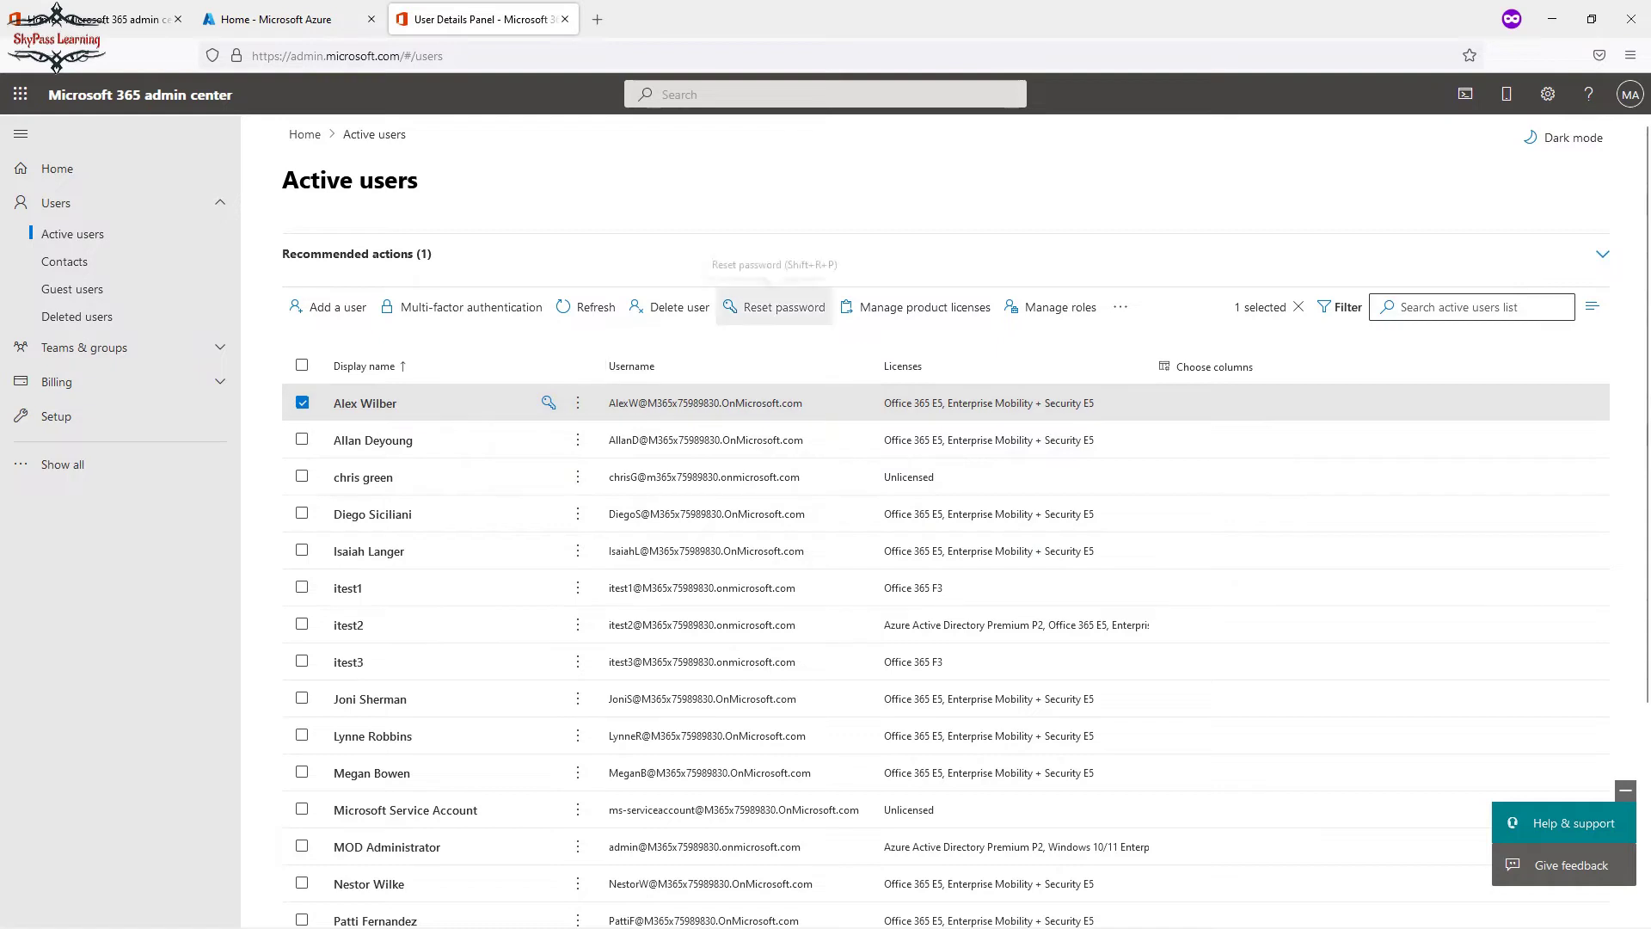
left_click(301, 476)
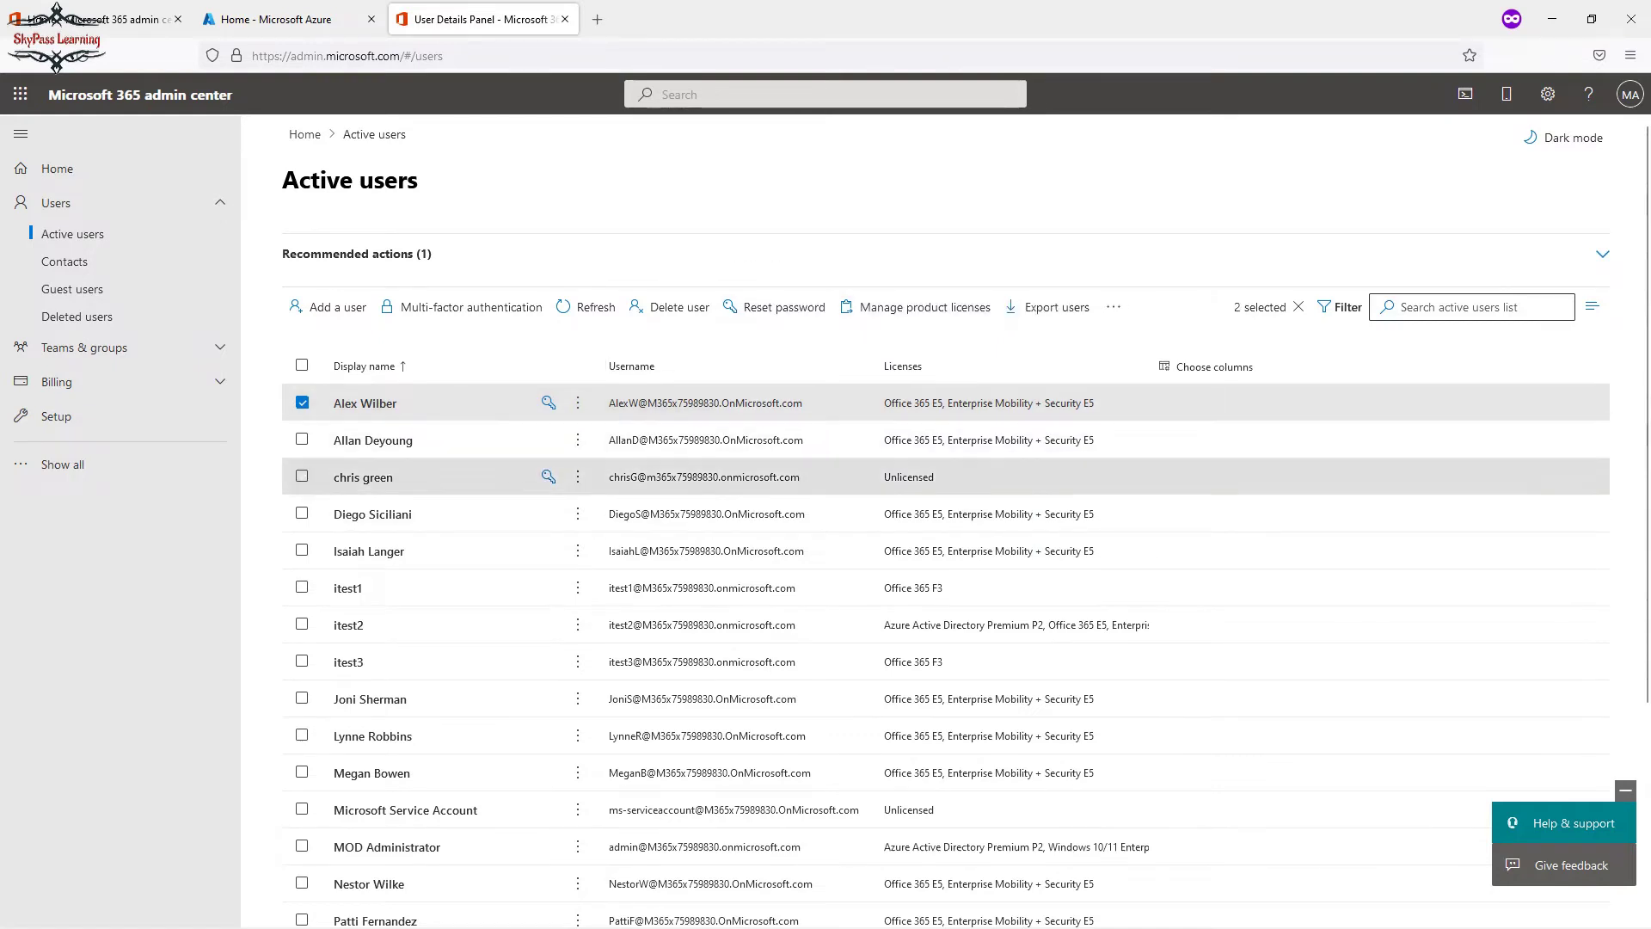
left_click(302, 403)
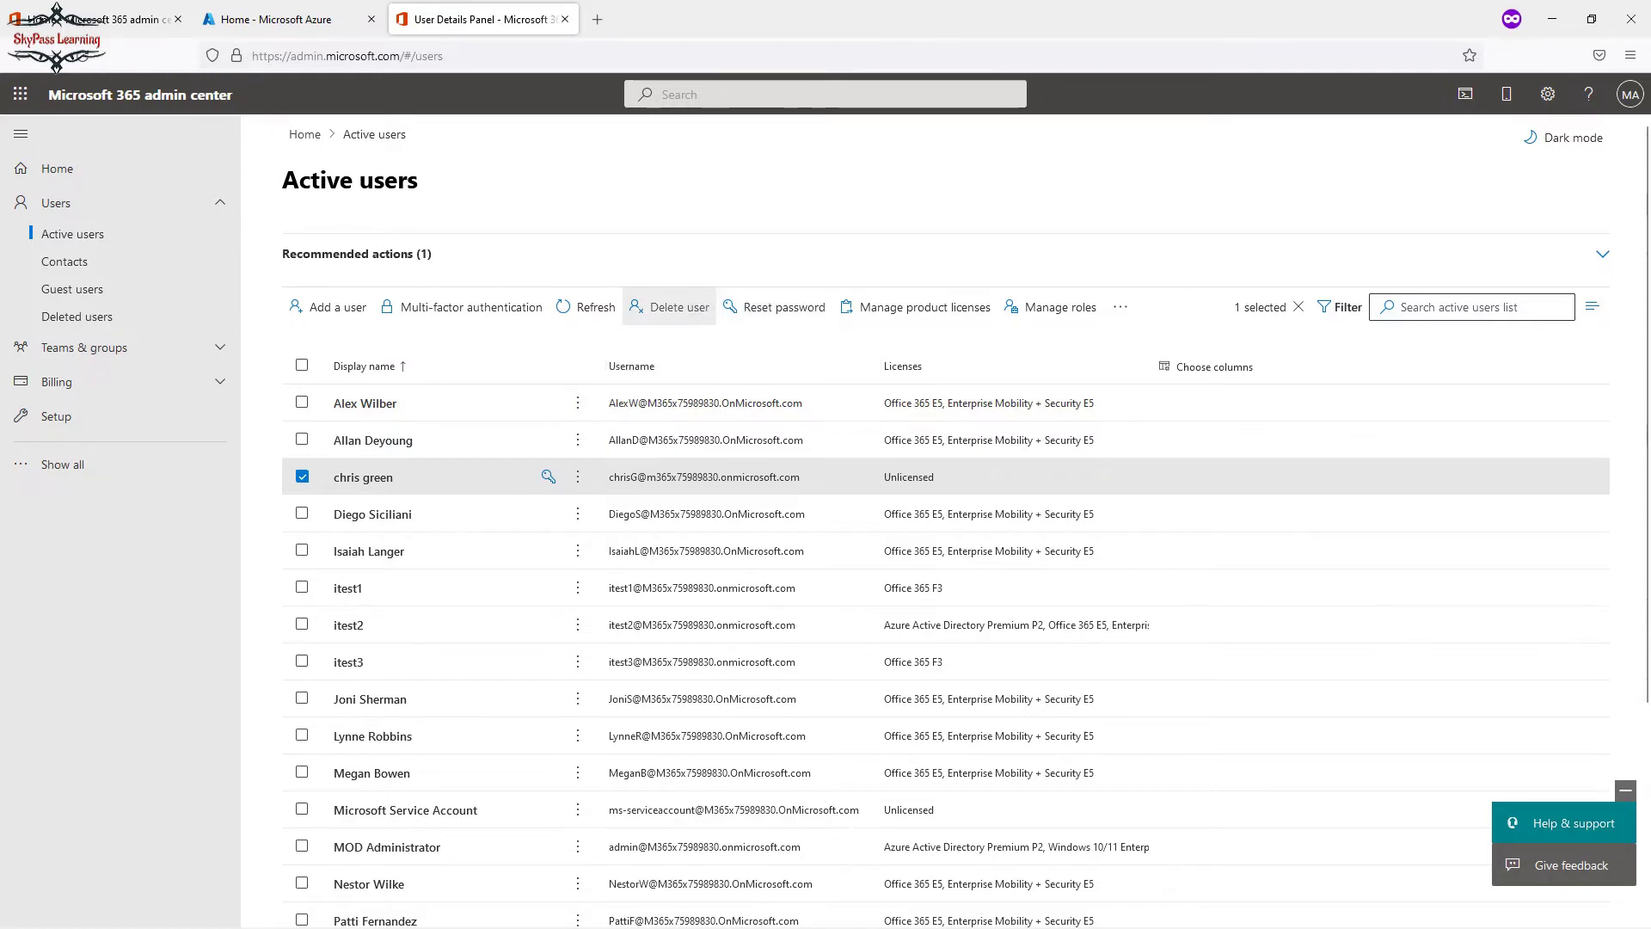
left_click(673, 307)
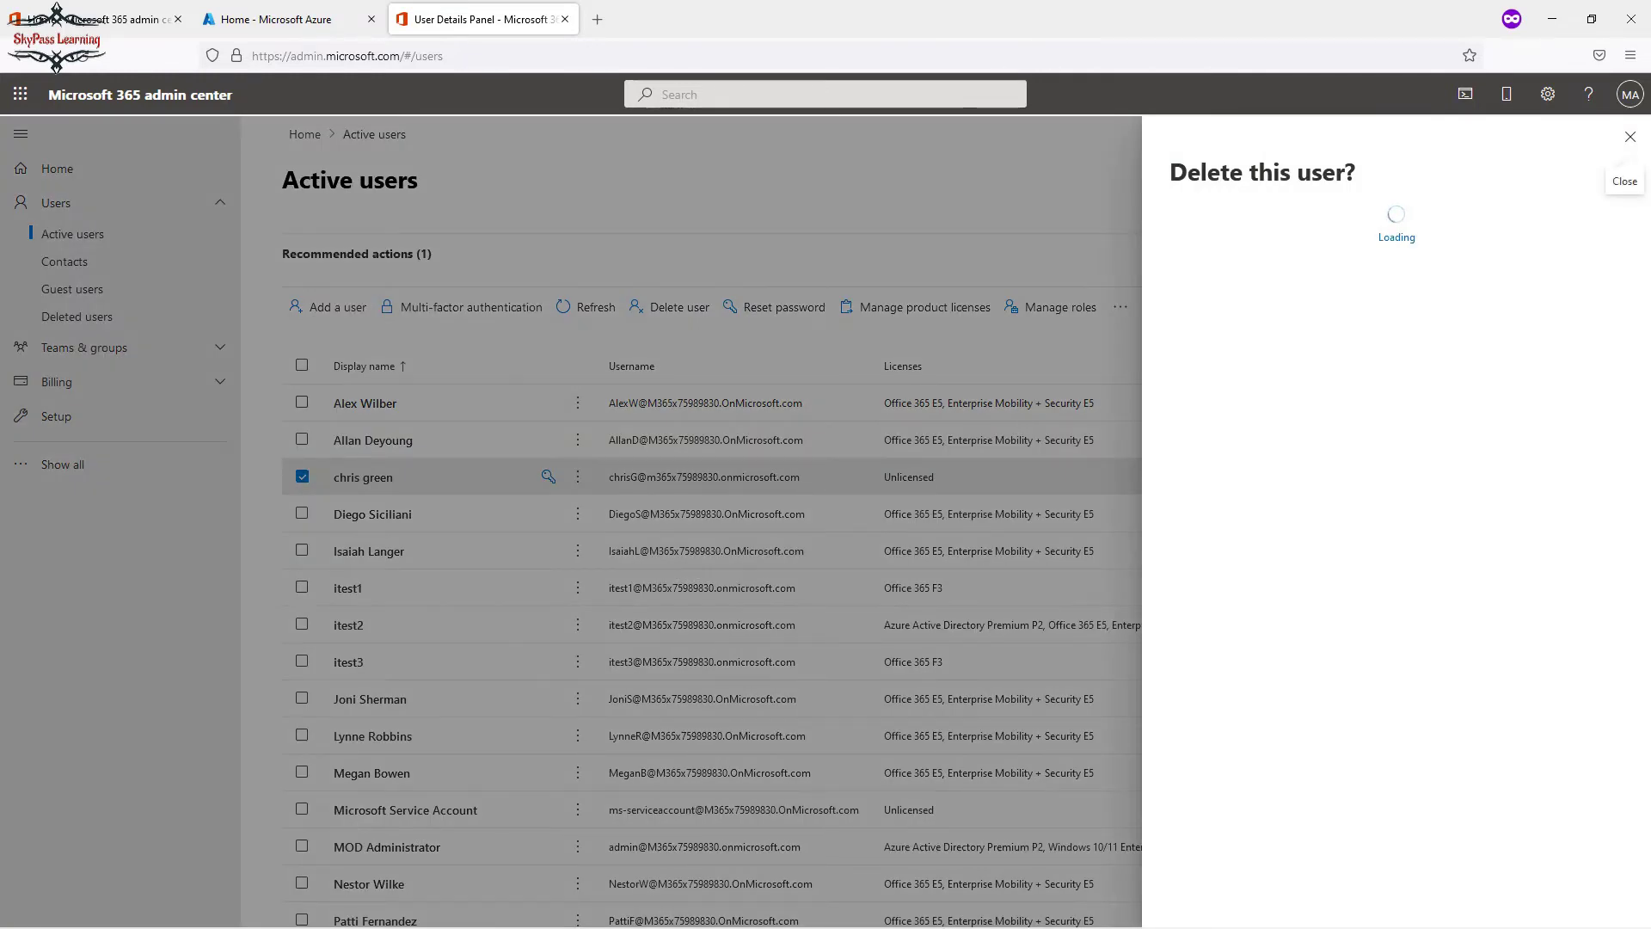
key("Return")
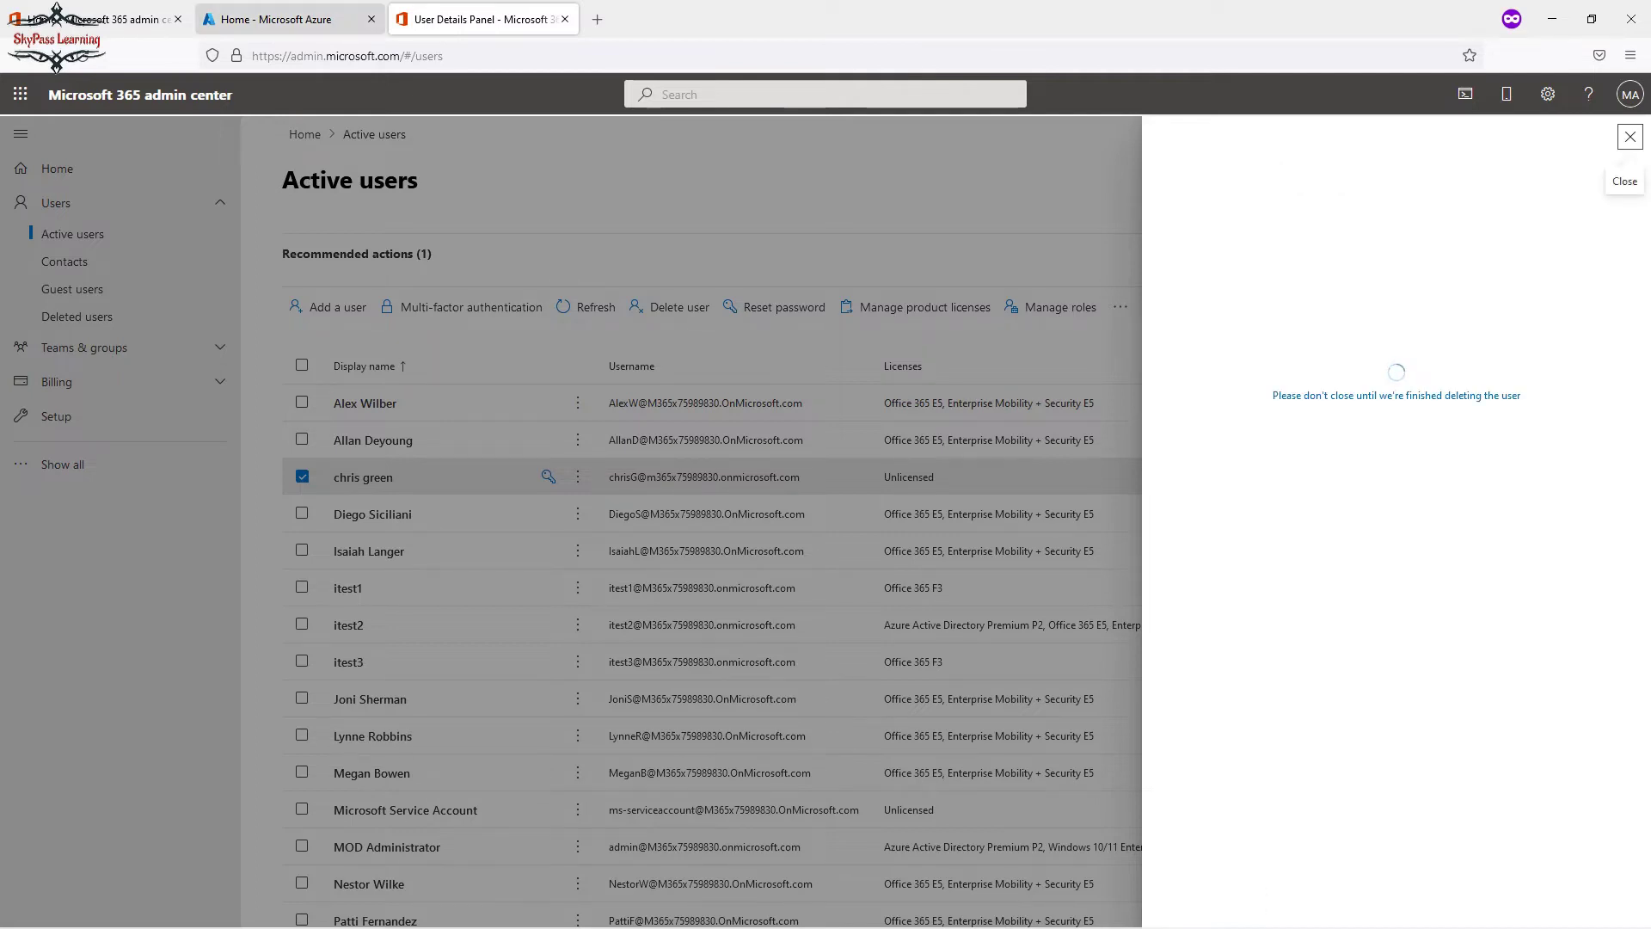
In the Azure portal, open the Azure Active Directory user list and delete the itest3 account
left_click(274, 19)
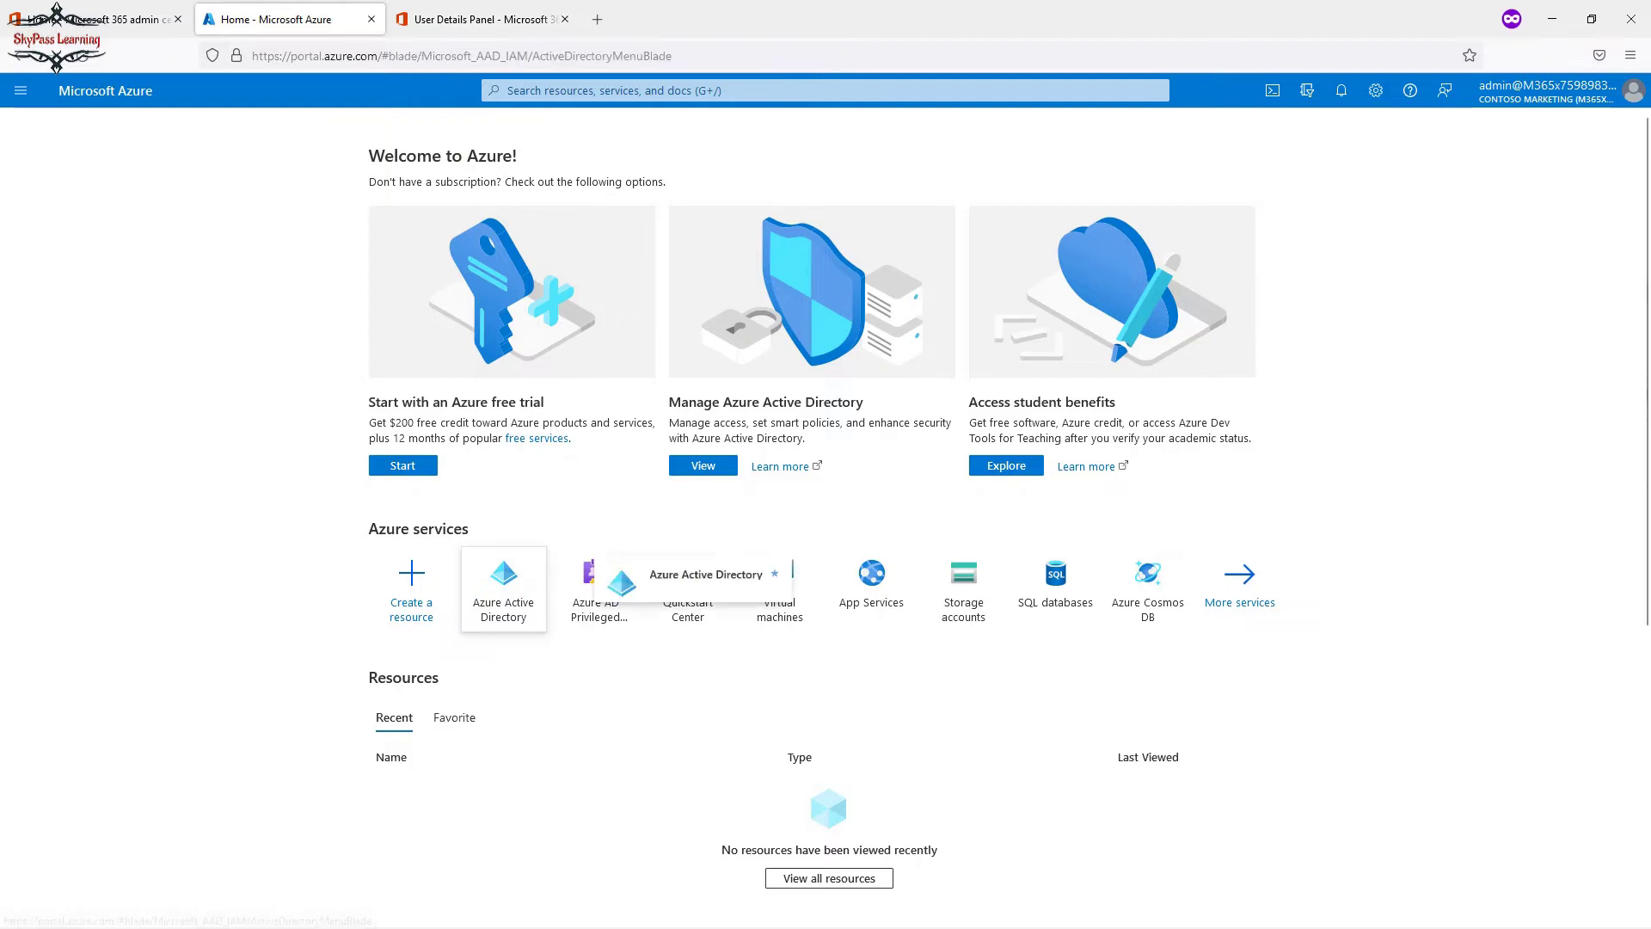
left_click(504, 581)
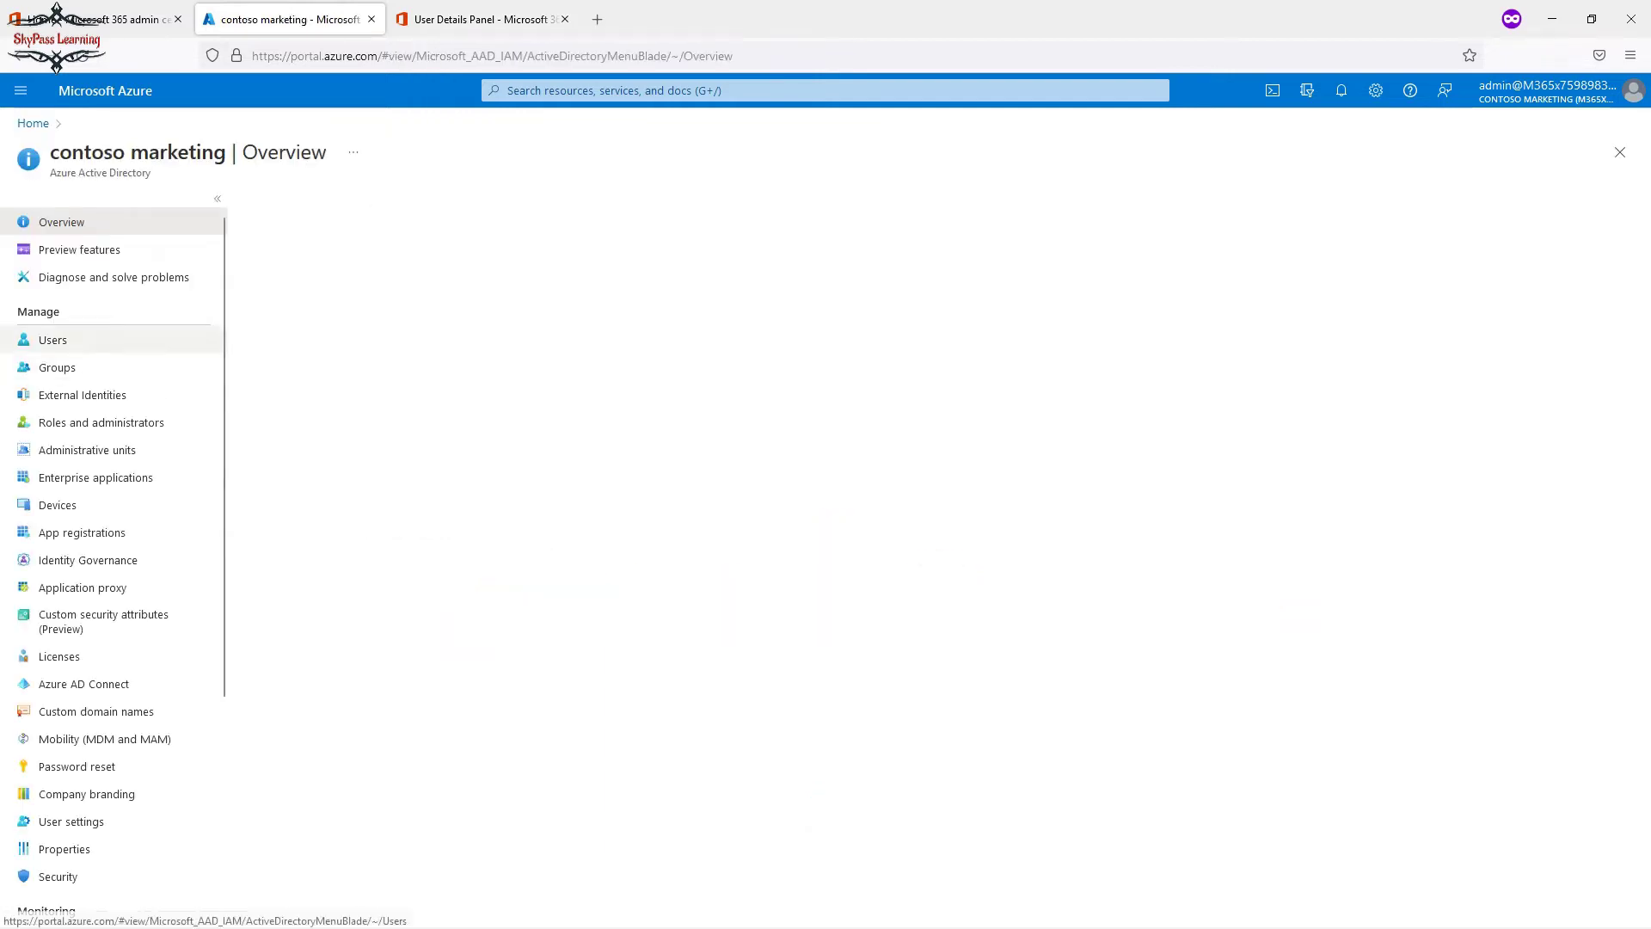
left_click(52, 340)
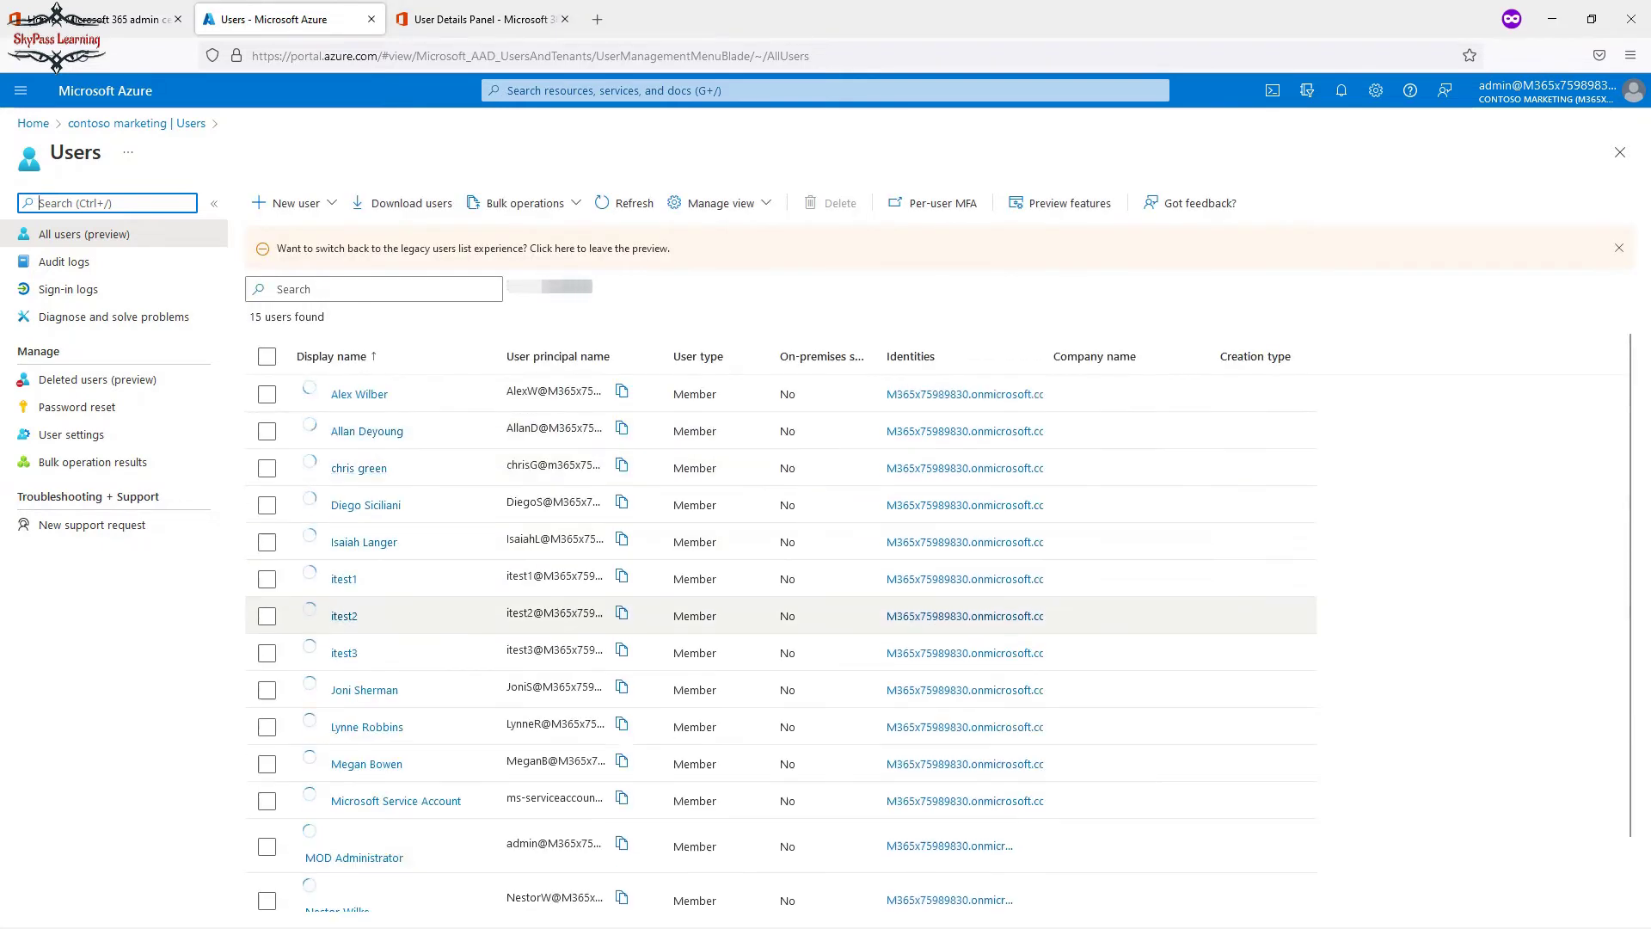
left_click(267, 655)
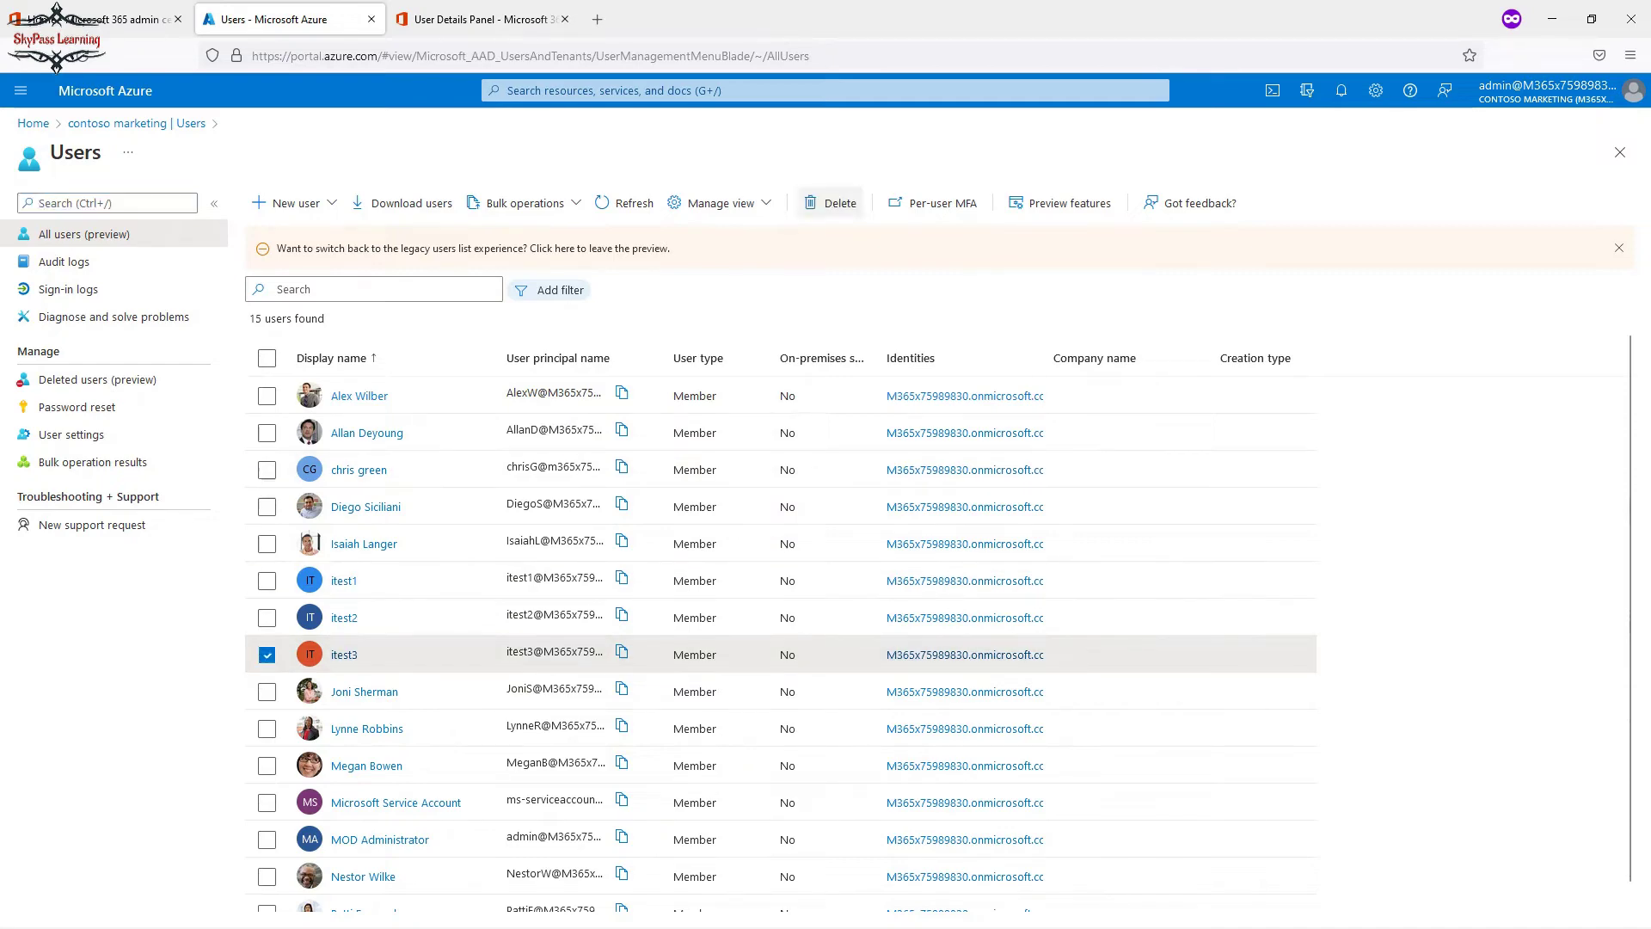
left_click(830, 203)
key("Return")
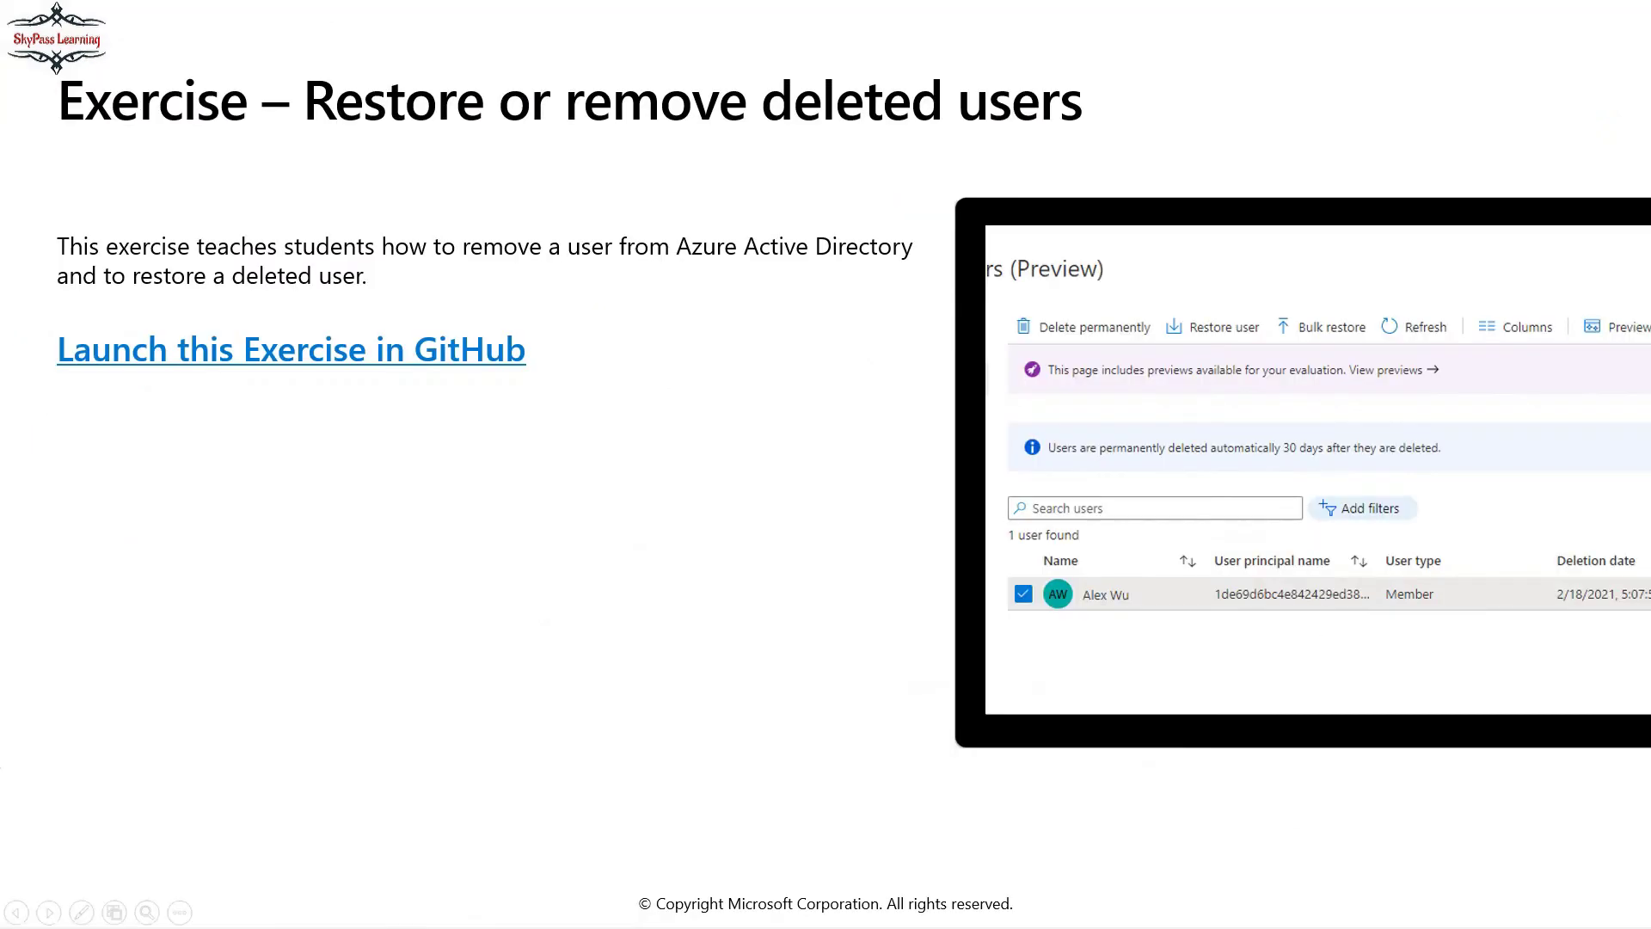
key("Right")
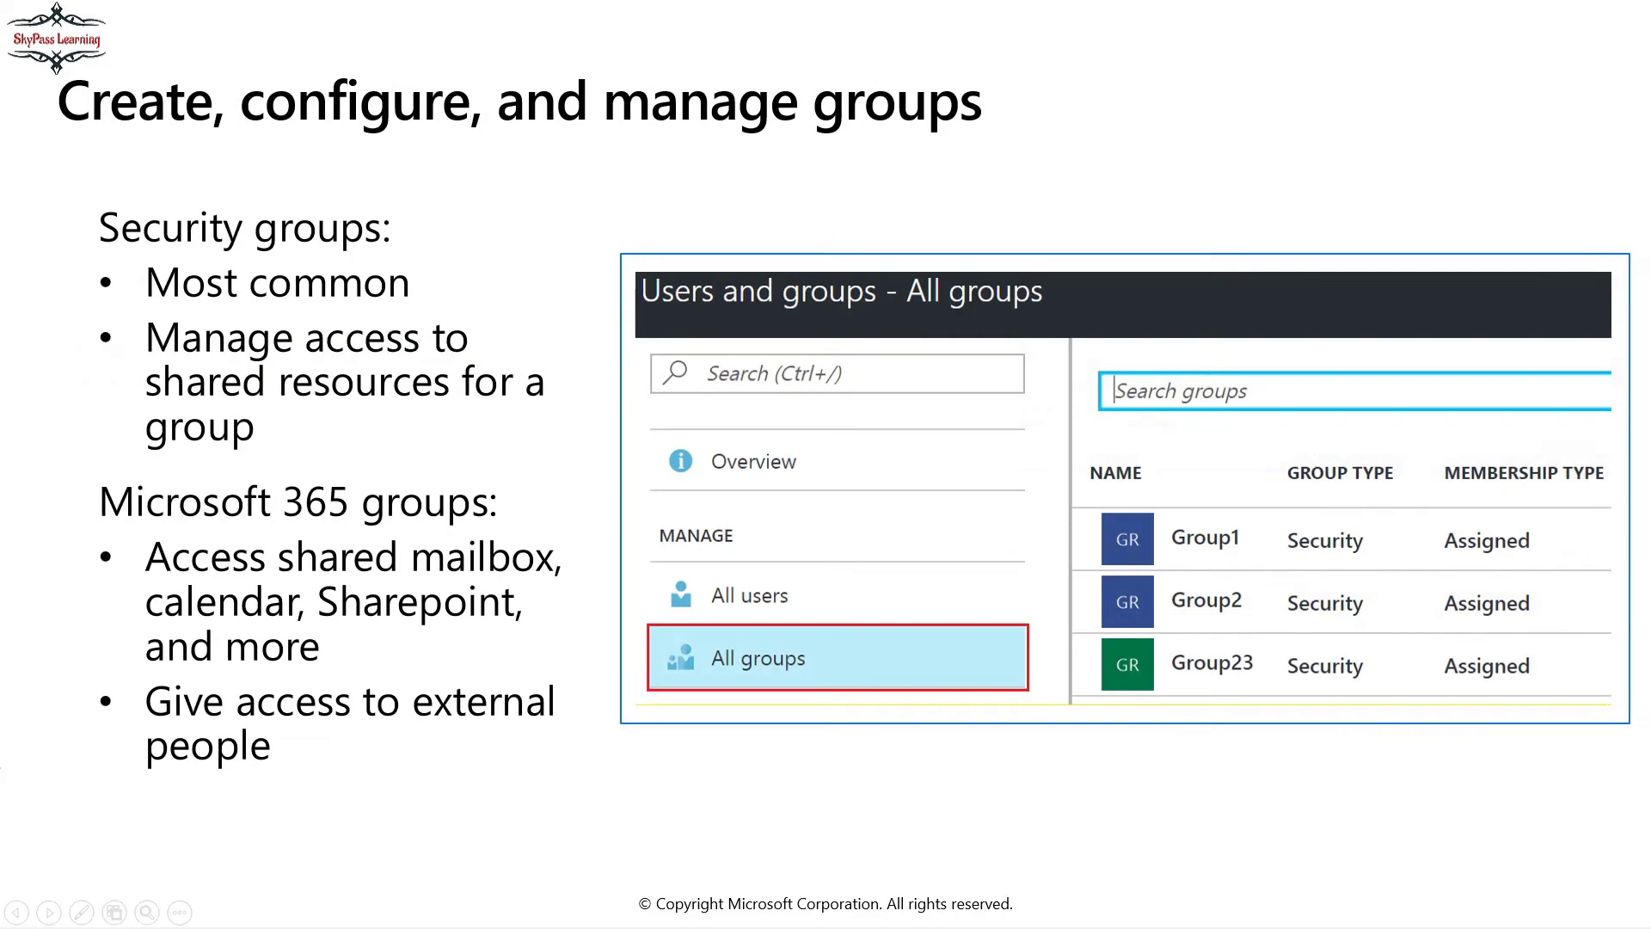
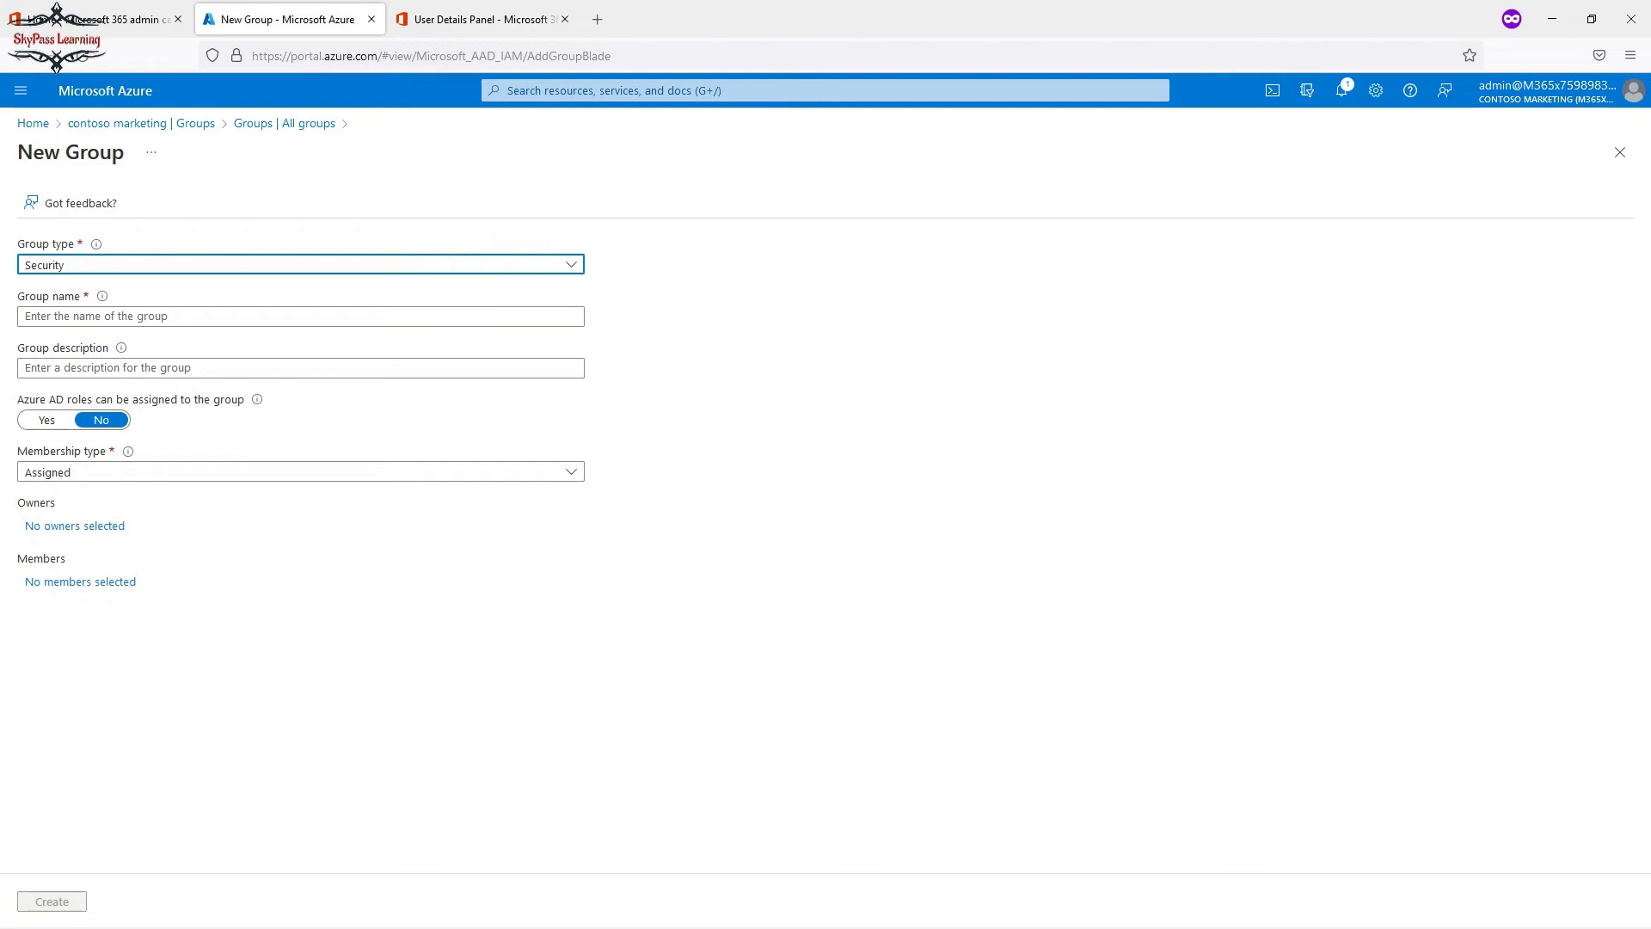
Keep Security as the new group's type and name the group Sec_HR
left_click(301, 265)
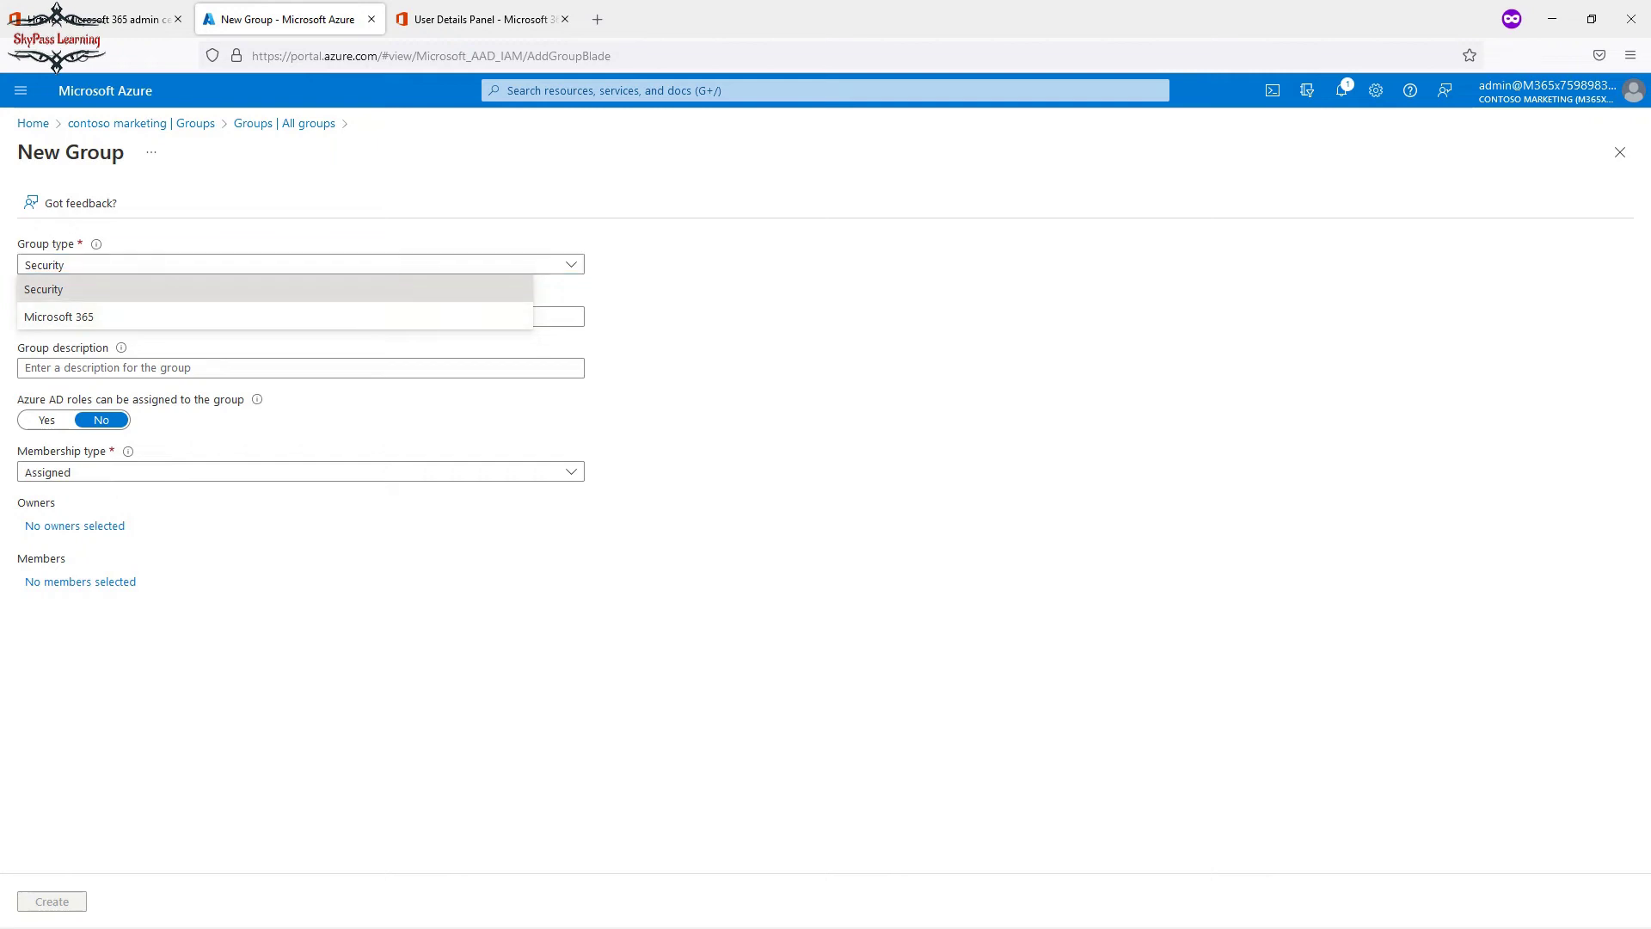
left_click(275, 289)
left_click(301, 316)
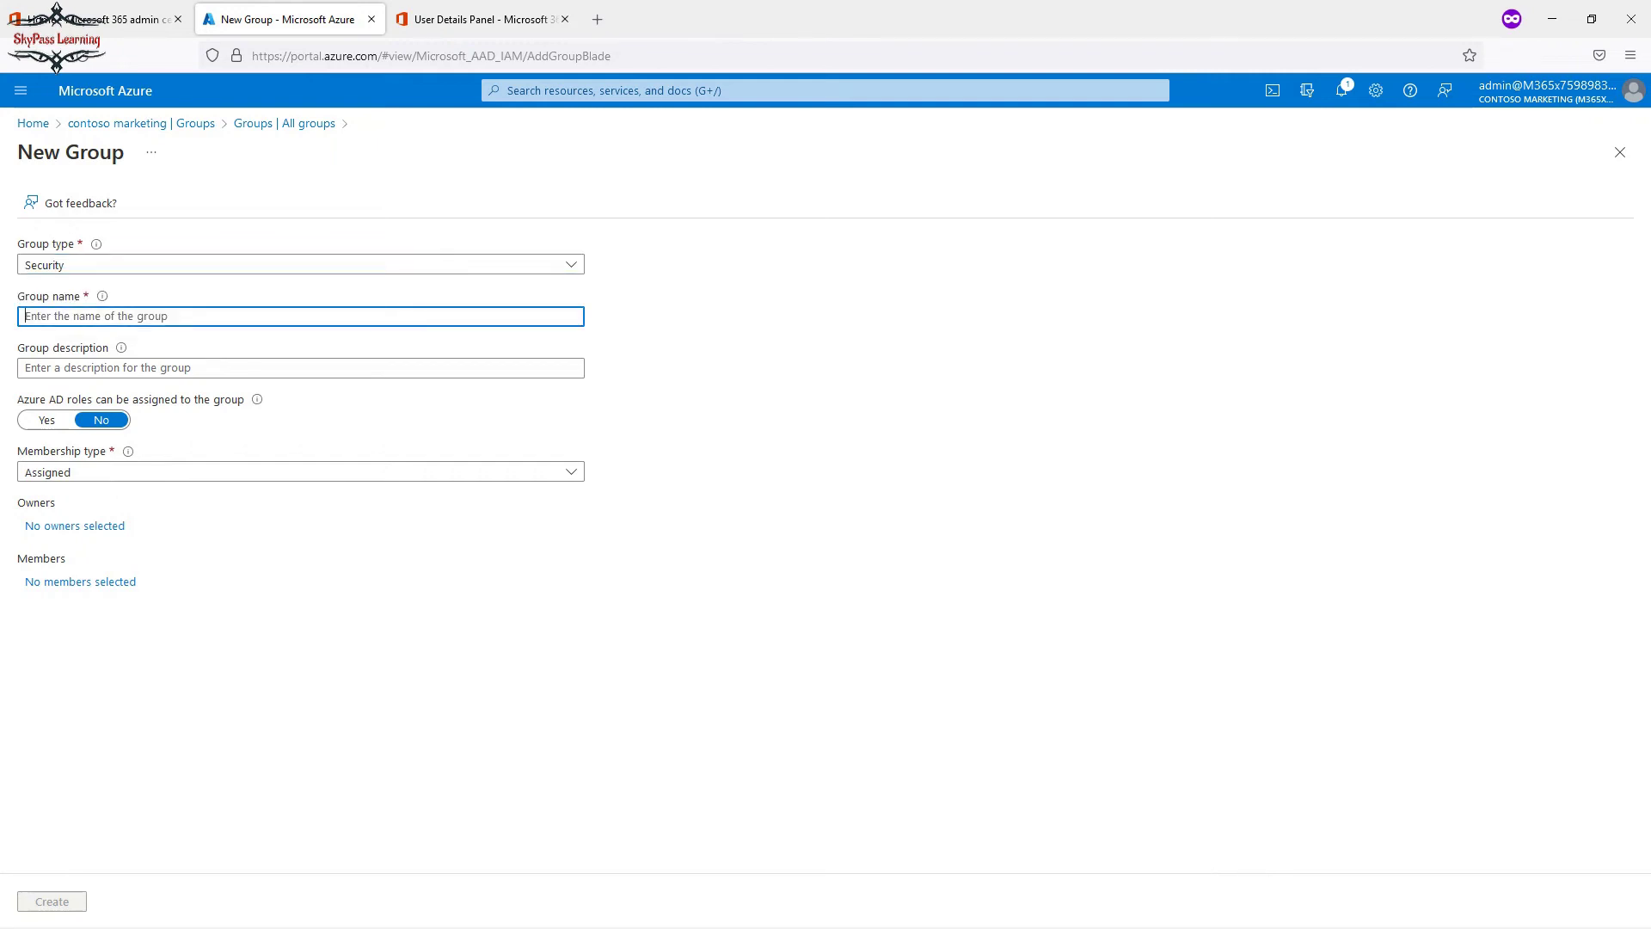
type("Sec")
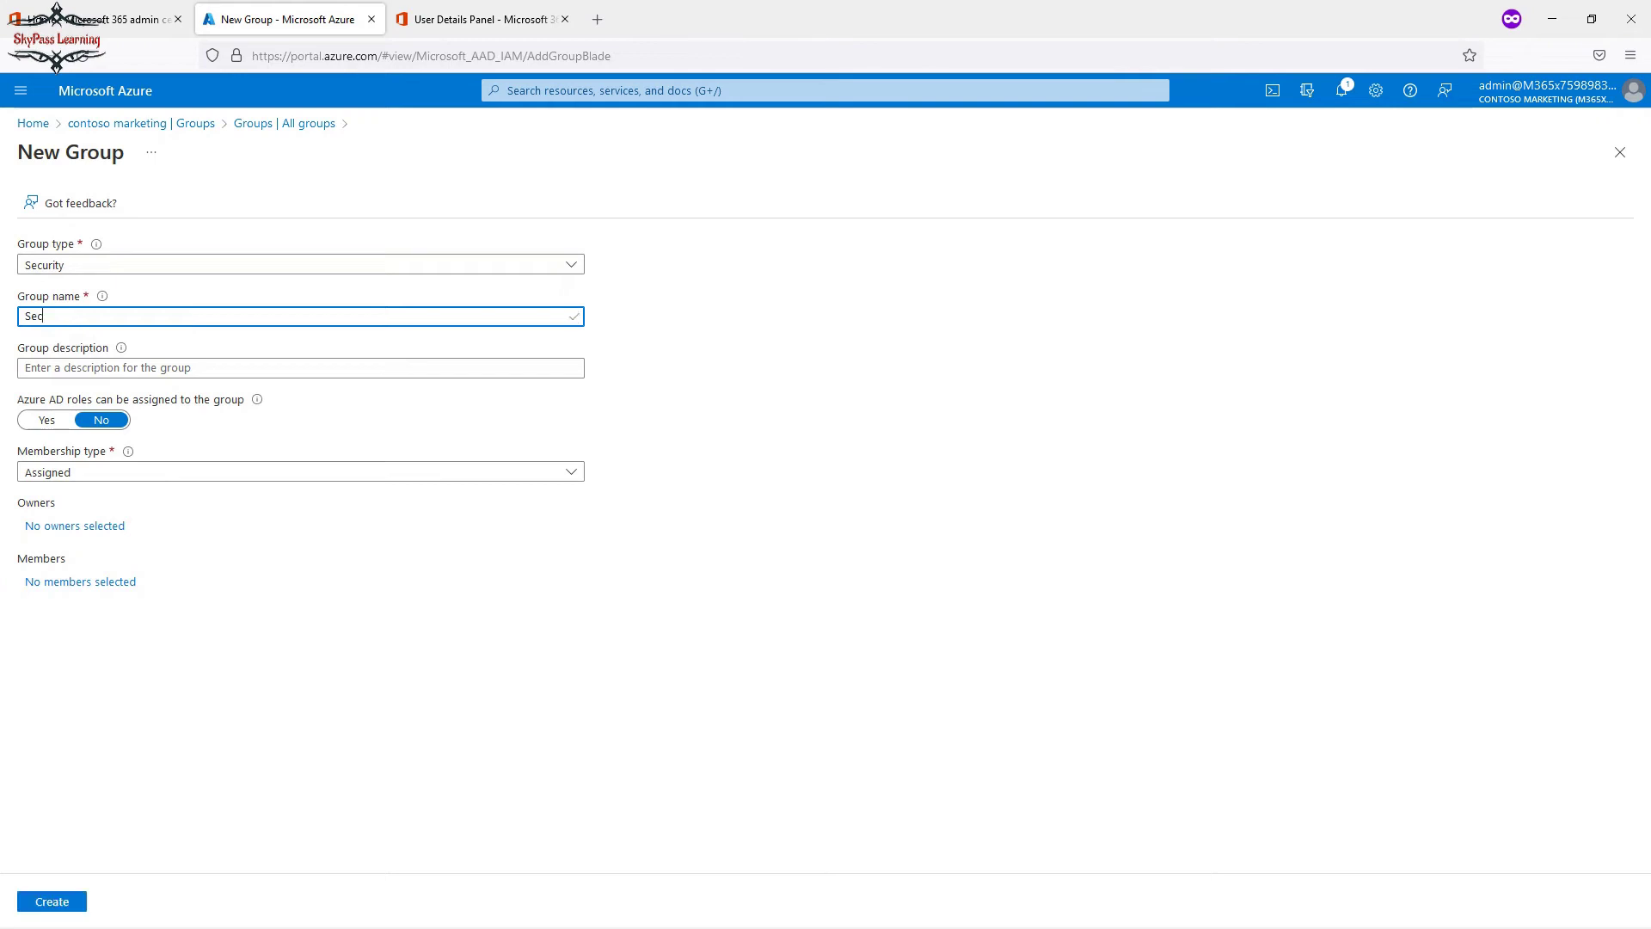
type("_HR")
Switch Azure AD role assignment to Yes and back to No, and try the Dynamic User membership type before returning to Assigned
left_click(46, 420)
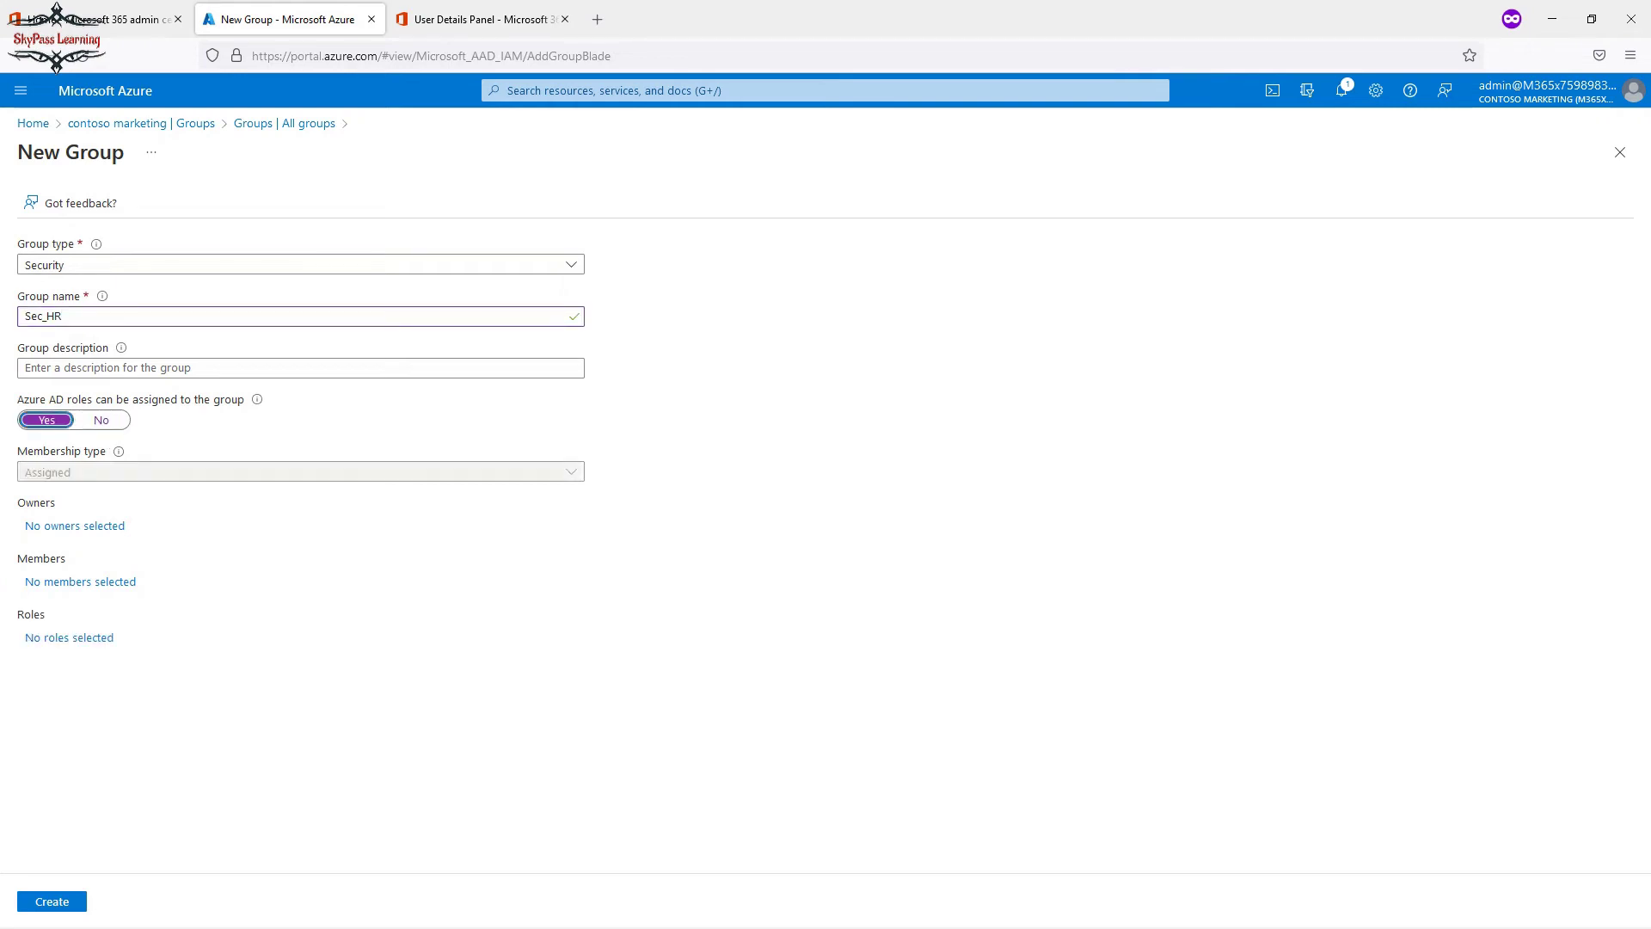
left_click(101, 420)
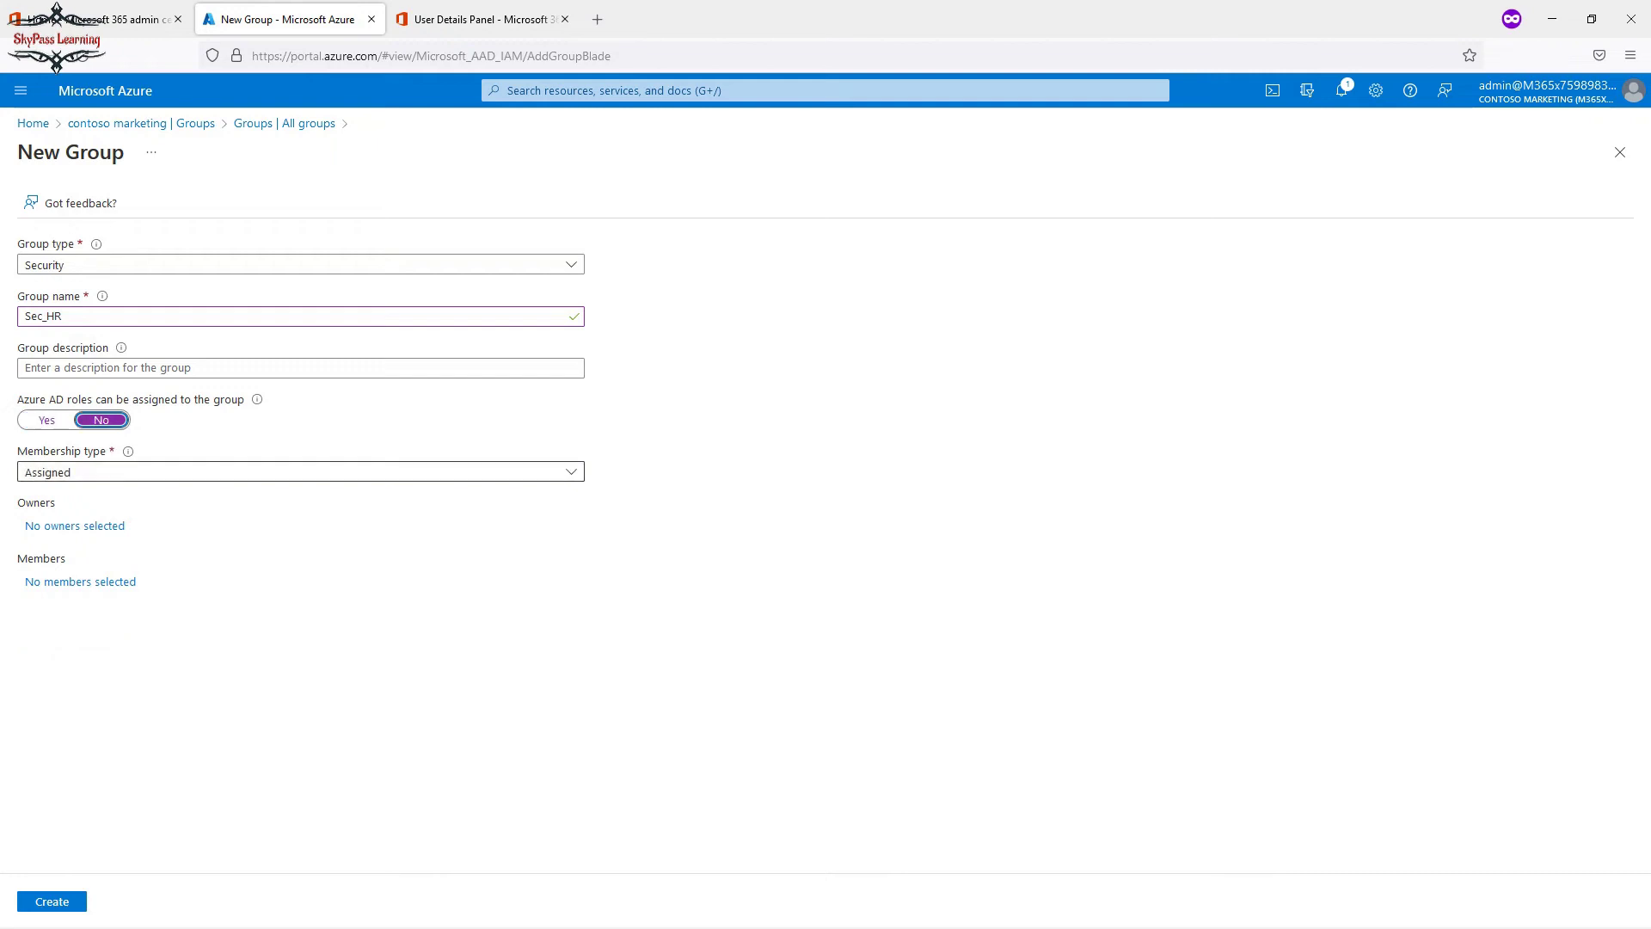
left_click(301, 471)
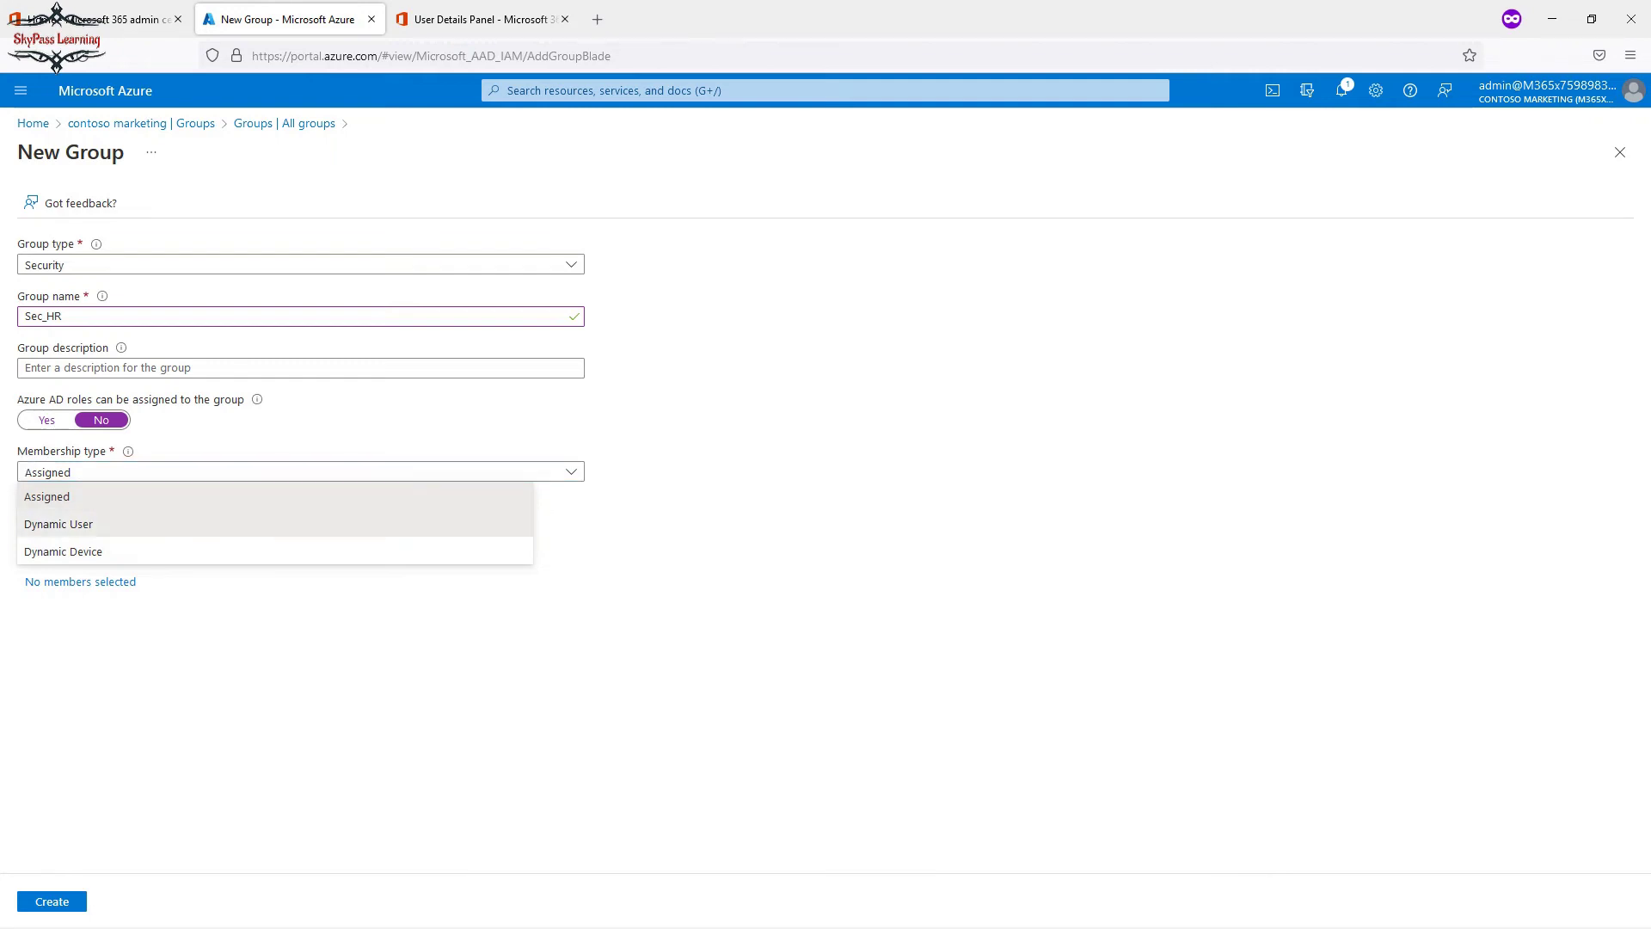
left_click(58, 524)
key("Return")
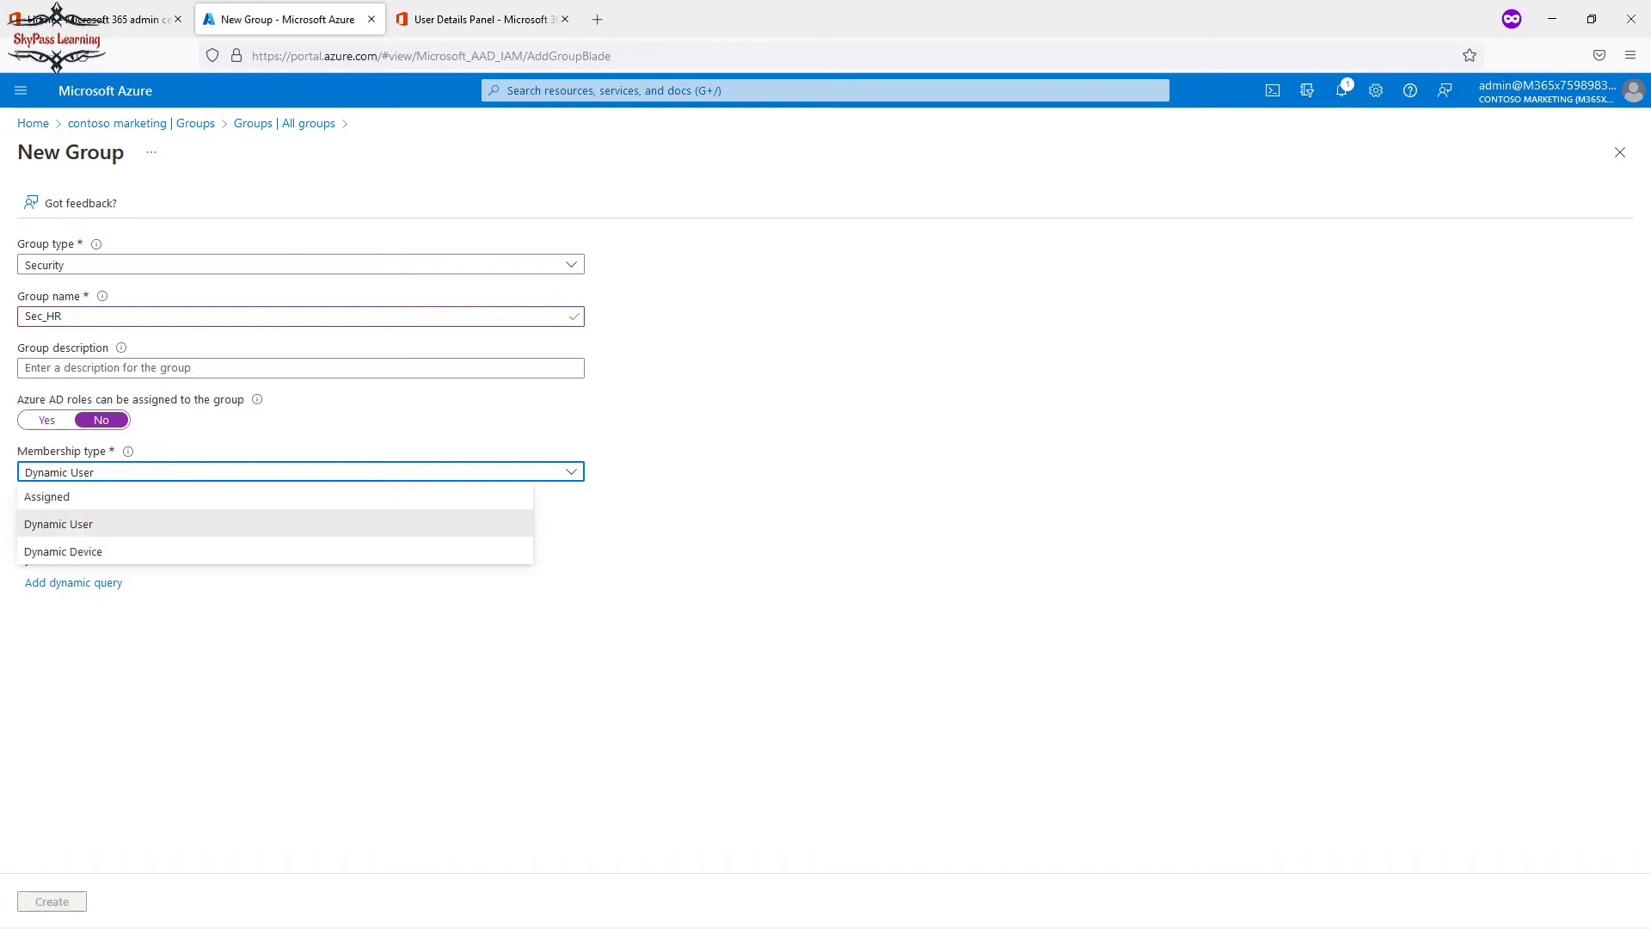
key("Up")
key("Return")
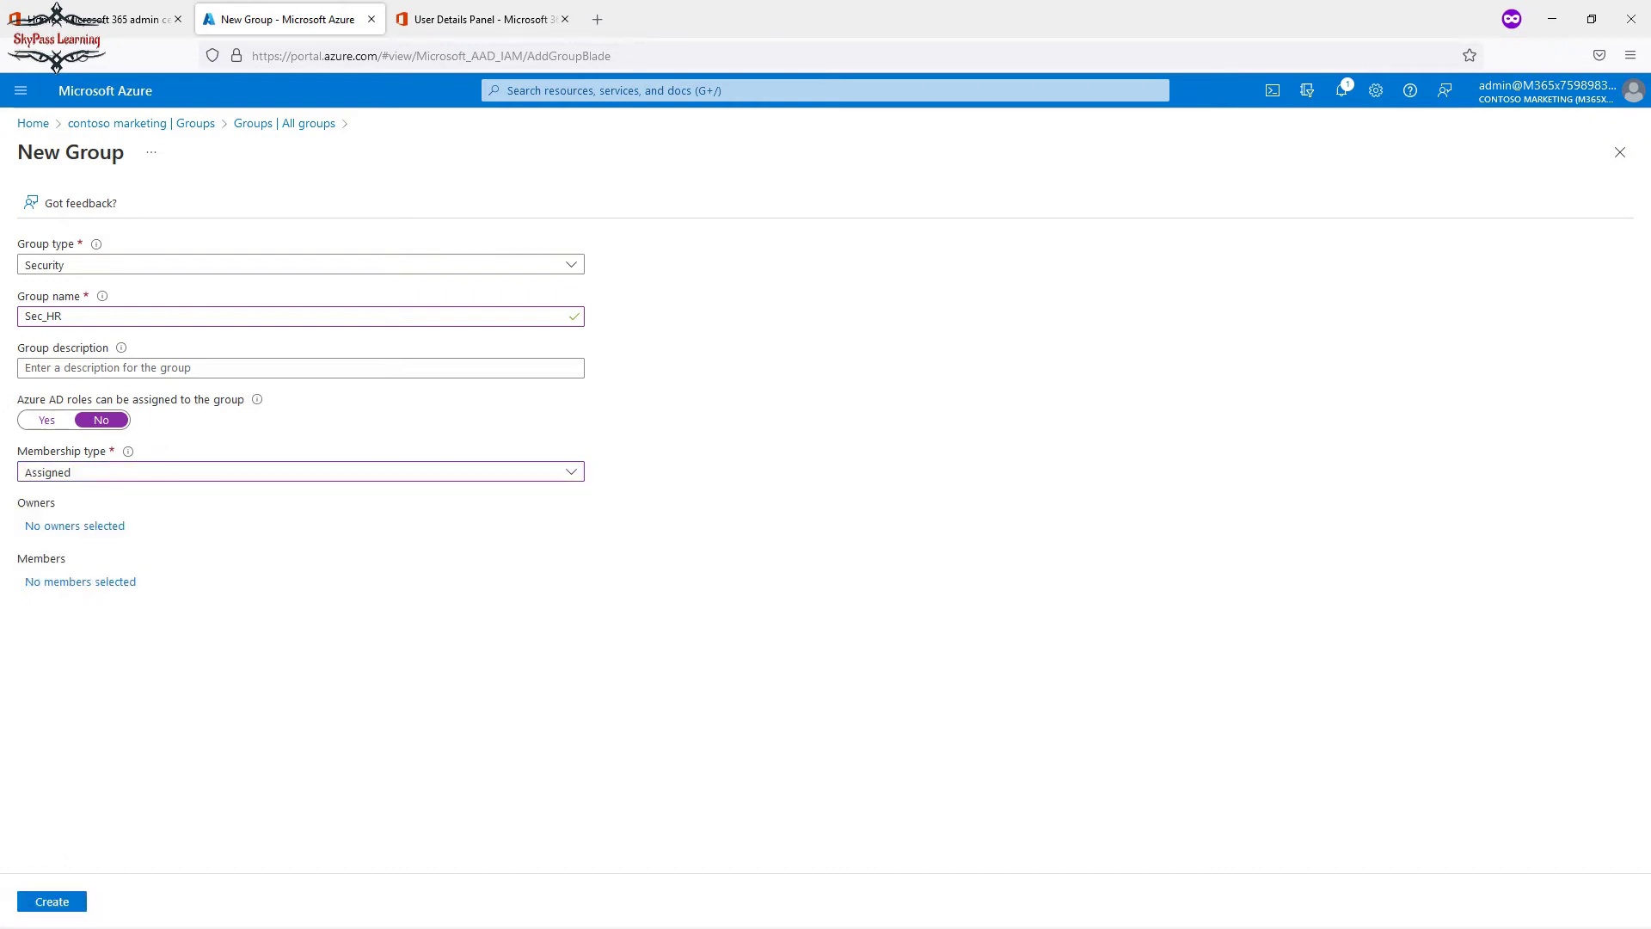
Add the first listed user as the group's owner and open the selection of members
left_click(75, 526)
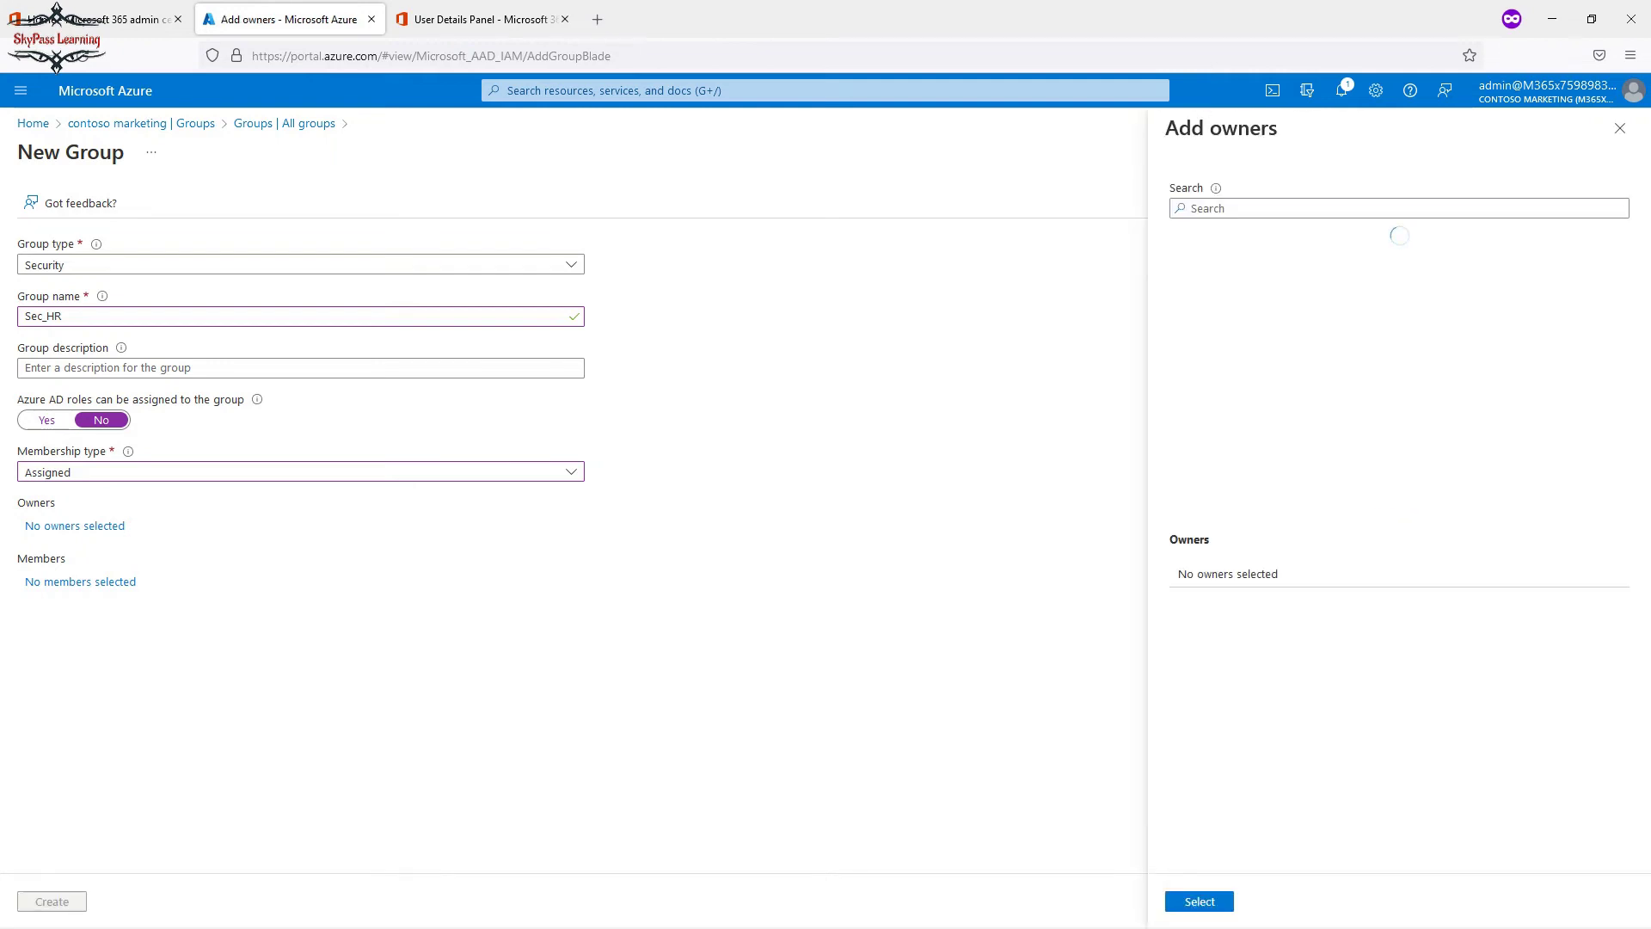
left_click(1291, 256)
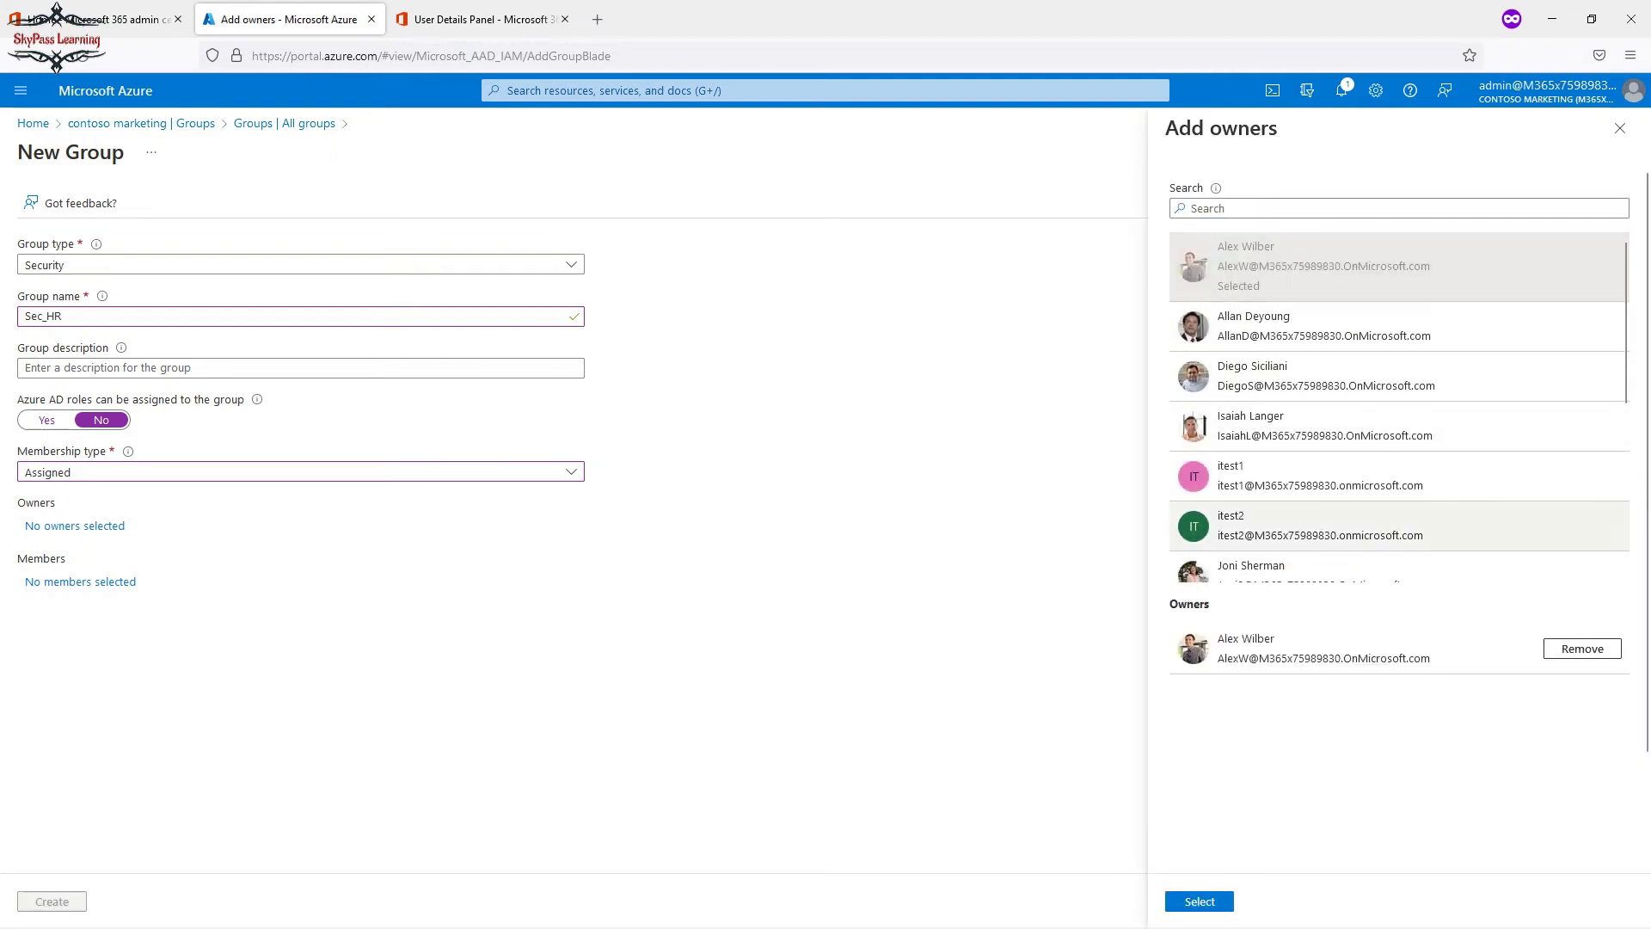
left_click(1200, 901)
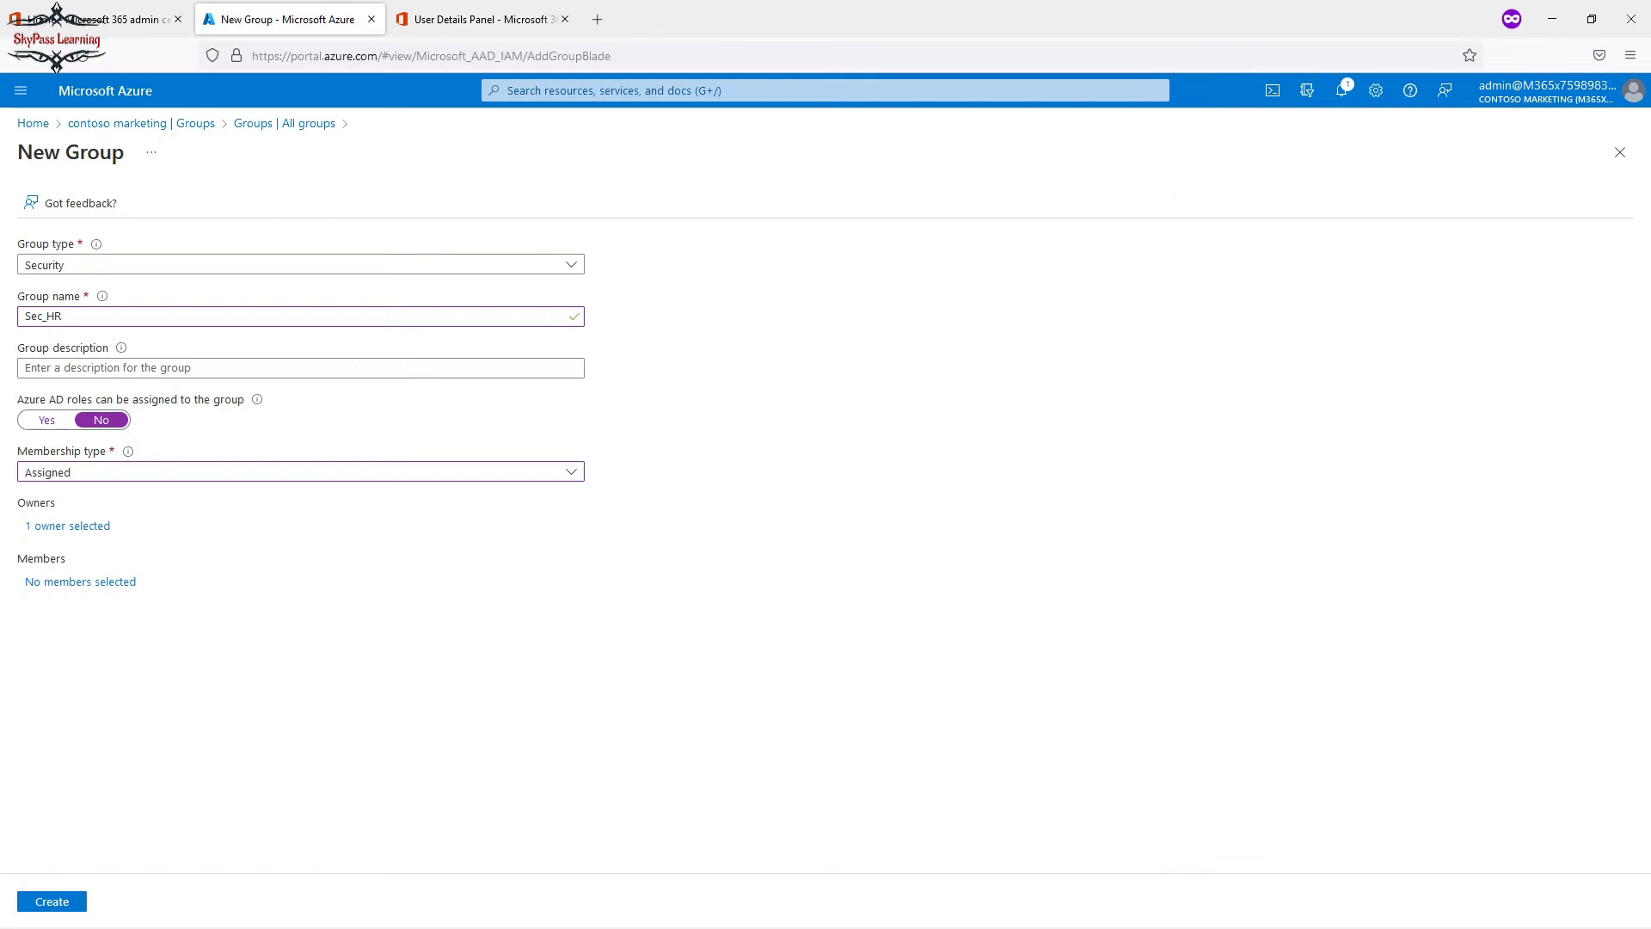
left_click(80, 582)
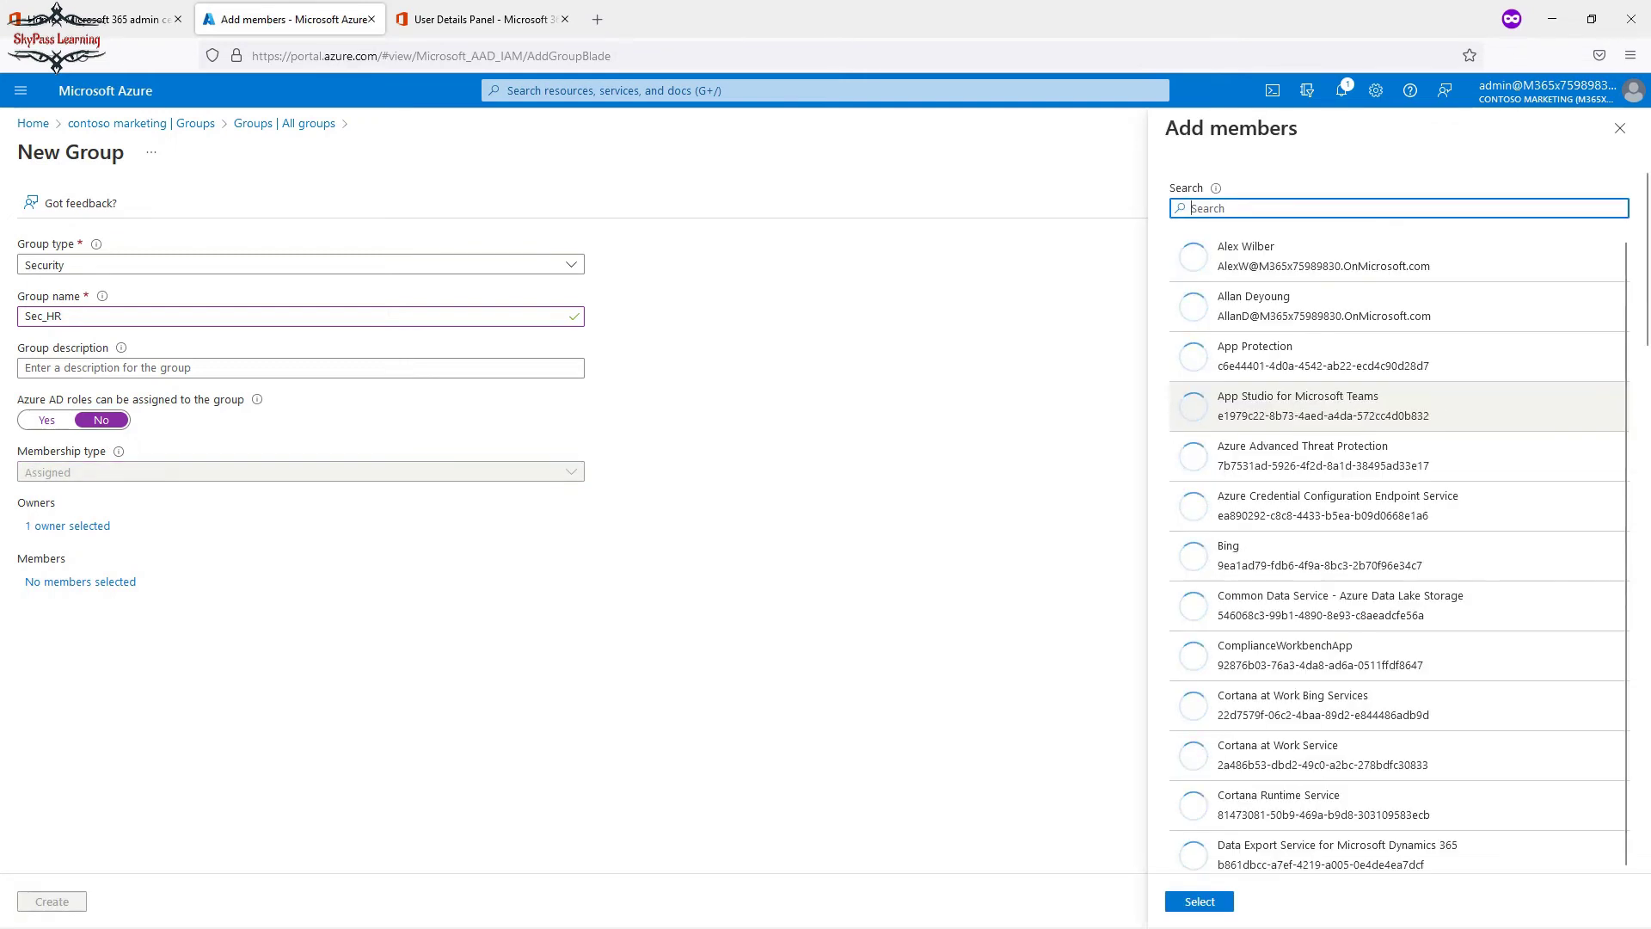
scroll(1399, 525, "down", 3)
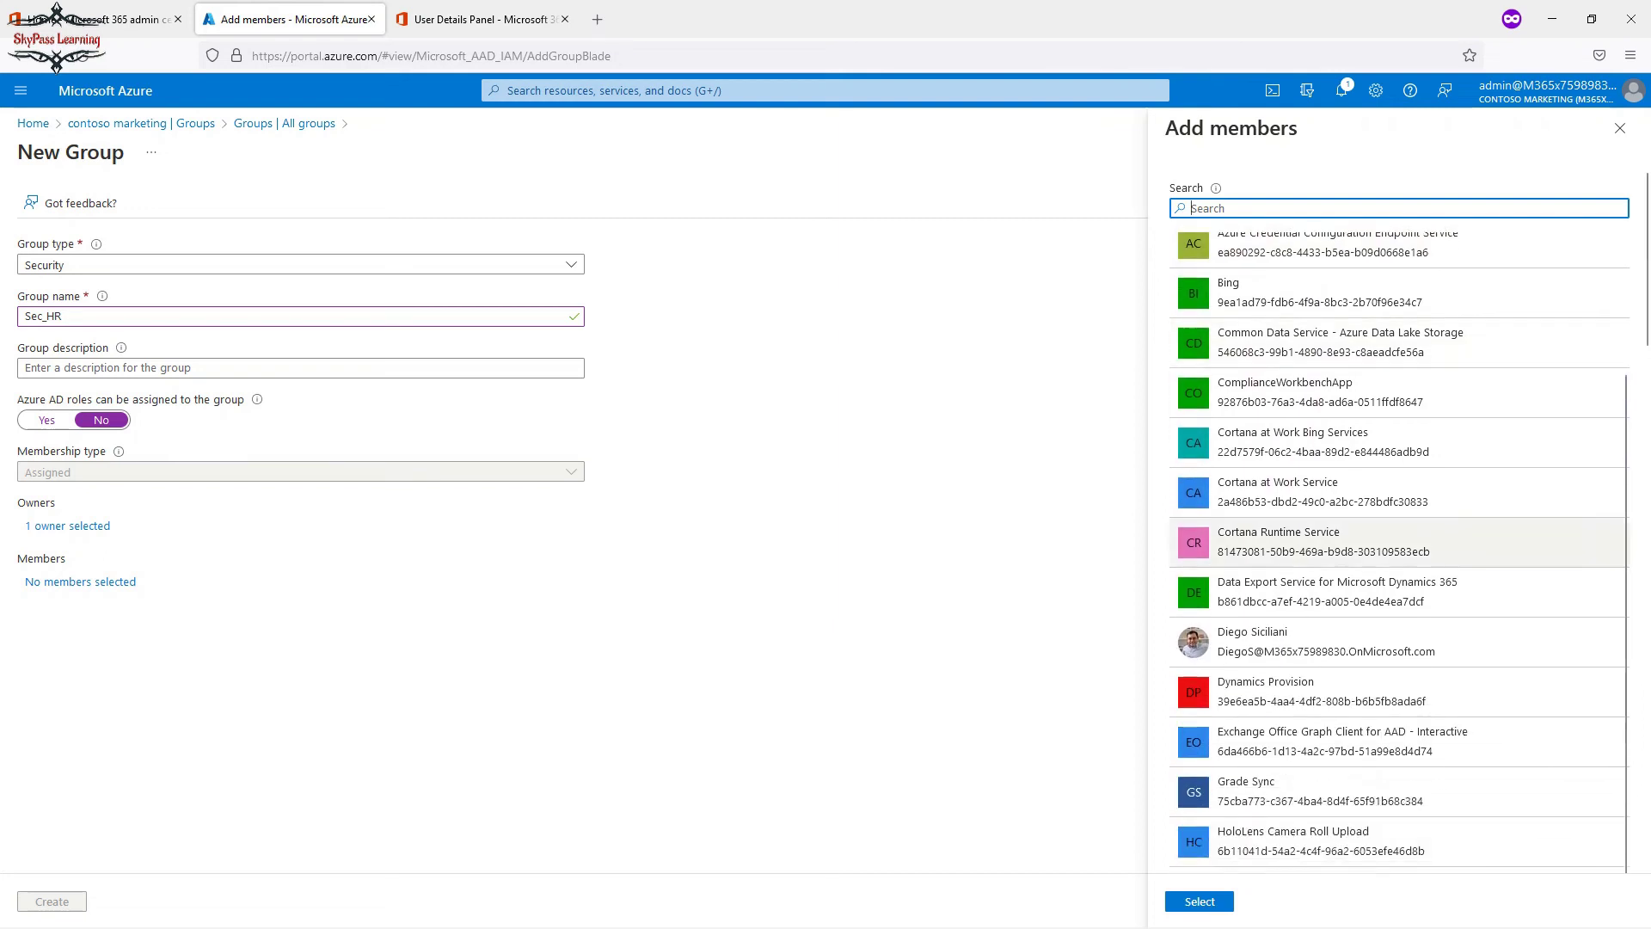
scroll(1399, 520, "up", 1)
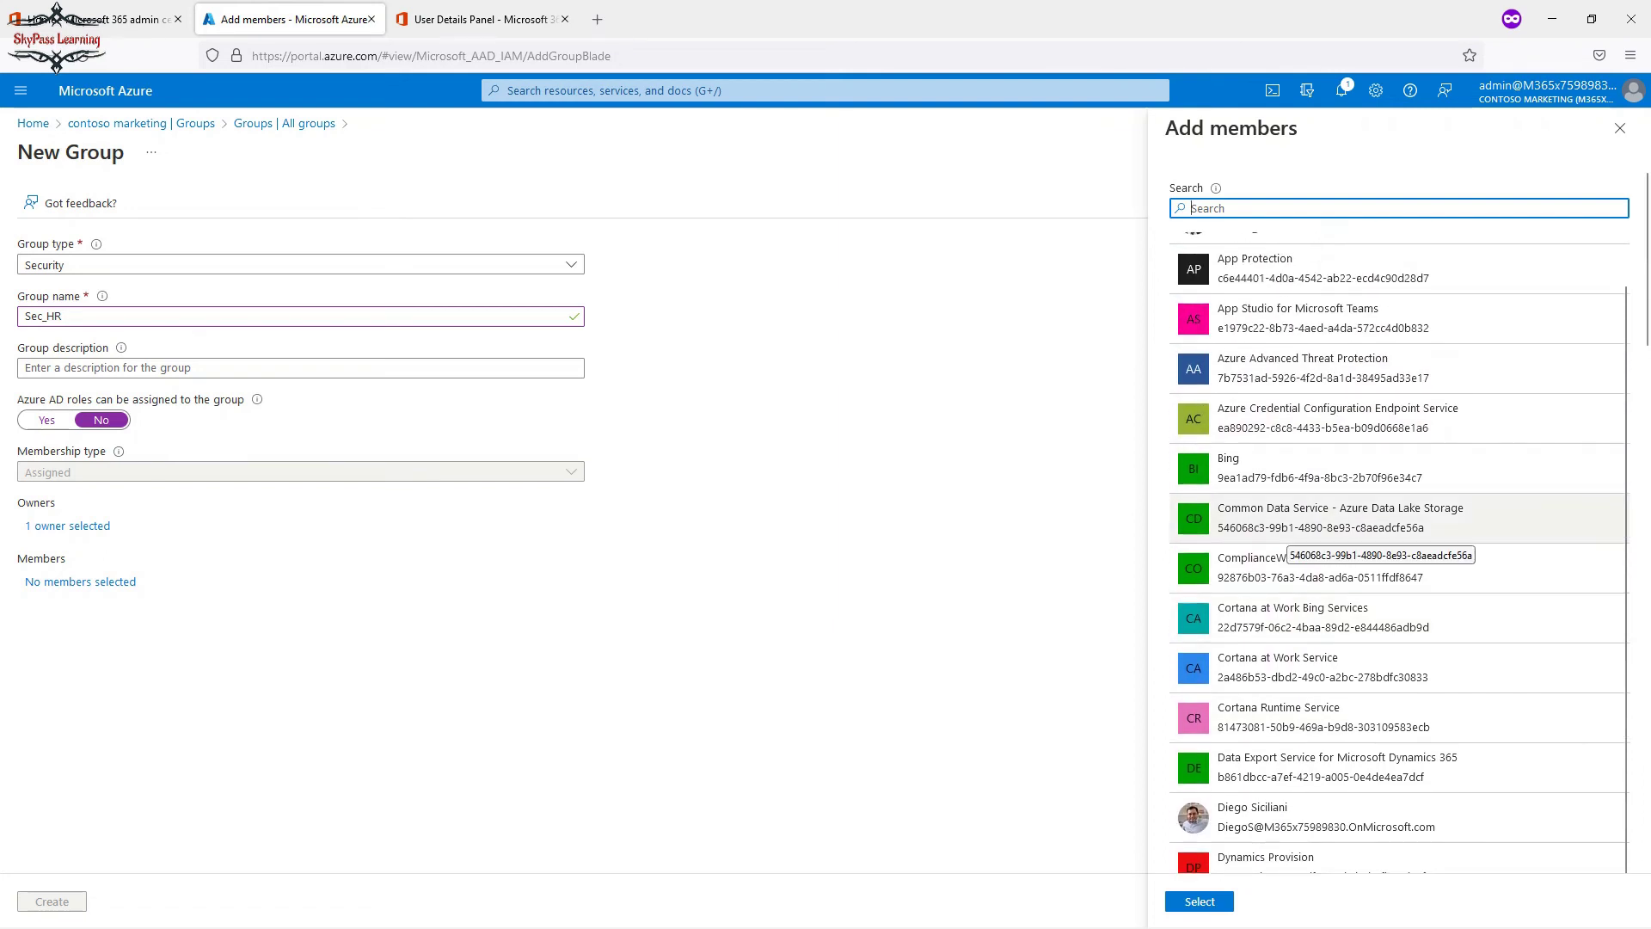
scroll(1400, 551, "up", 1)
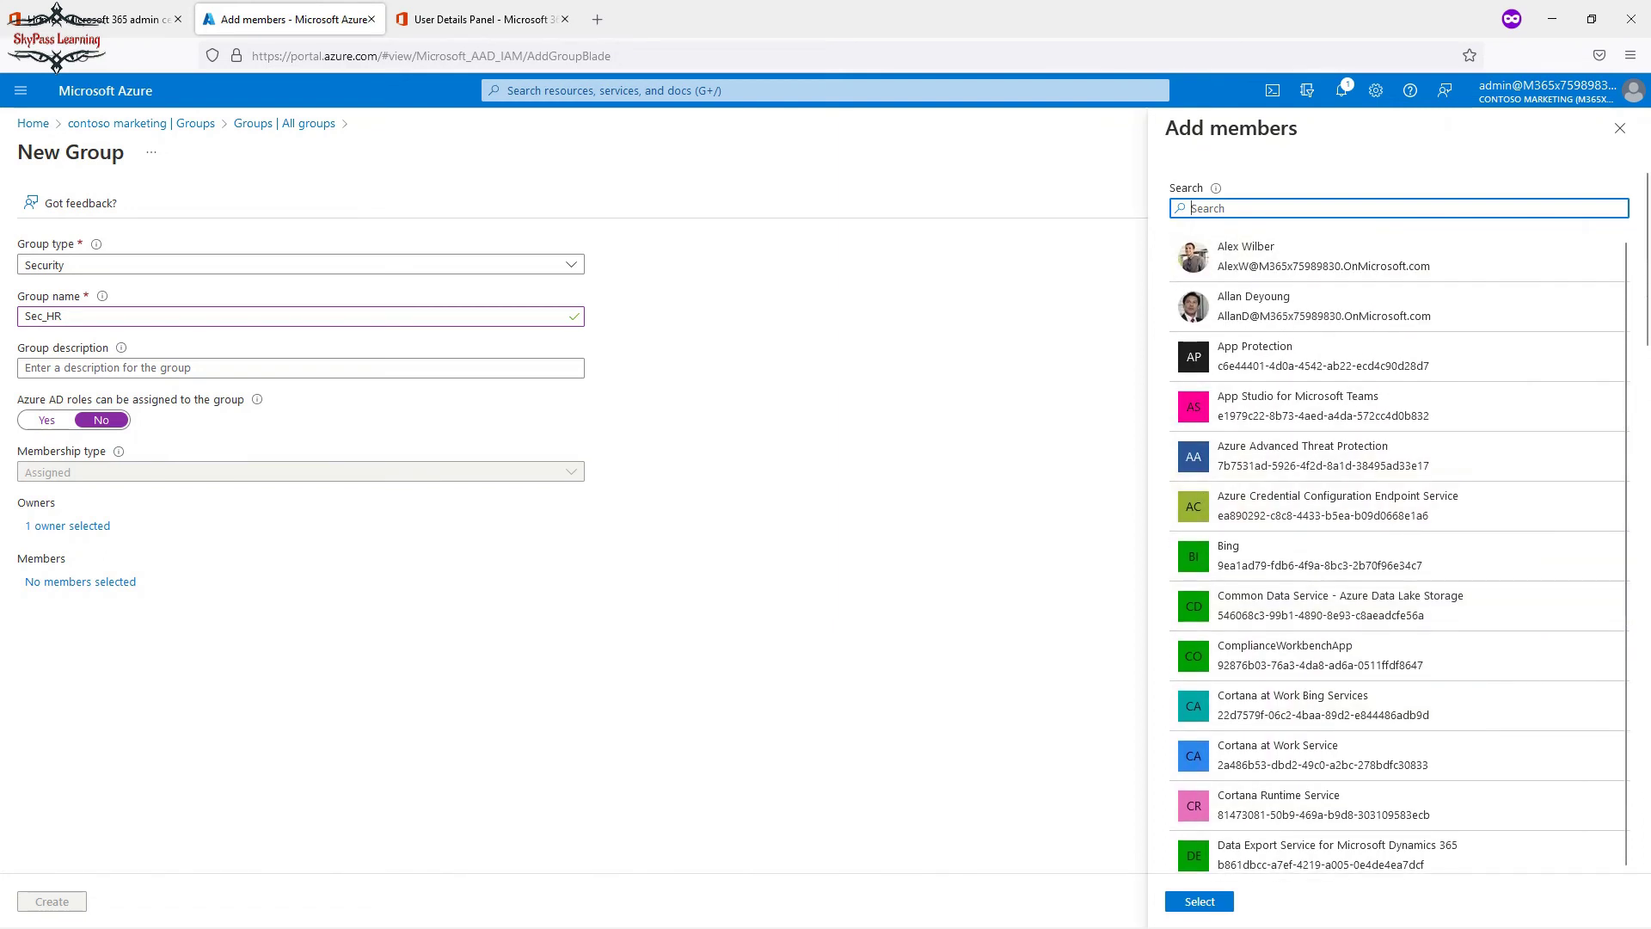
Try searching the available members for "test" and clear the search
type("test")
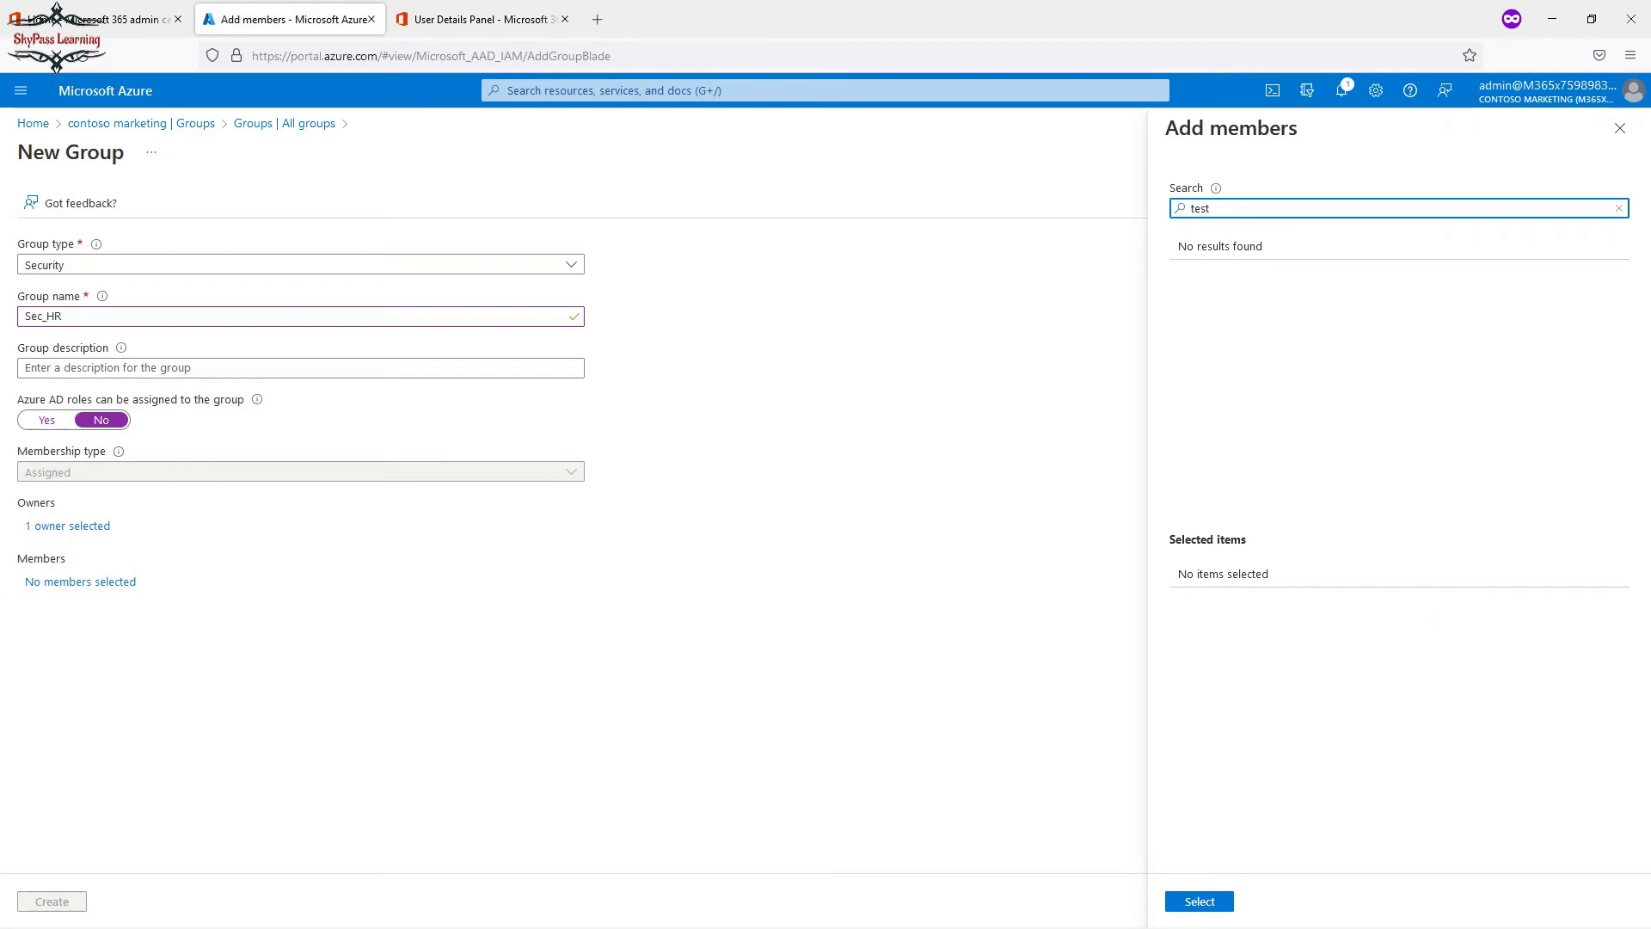
key("BackSpace")
key("BackSpace")
key("BackSpace")
key("BackSpace")
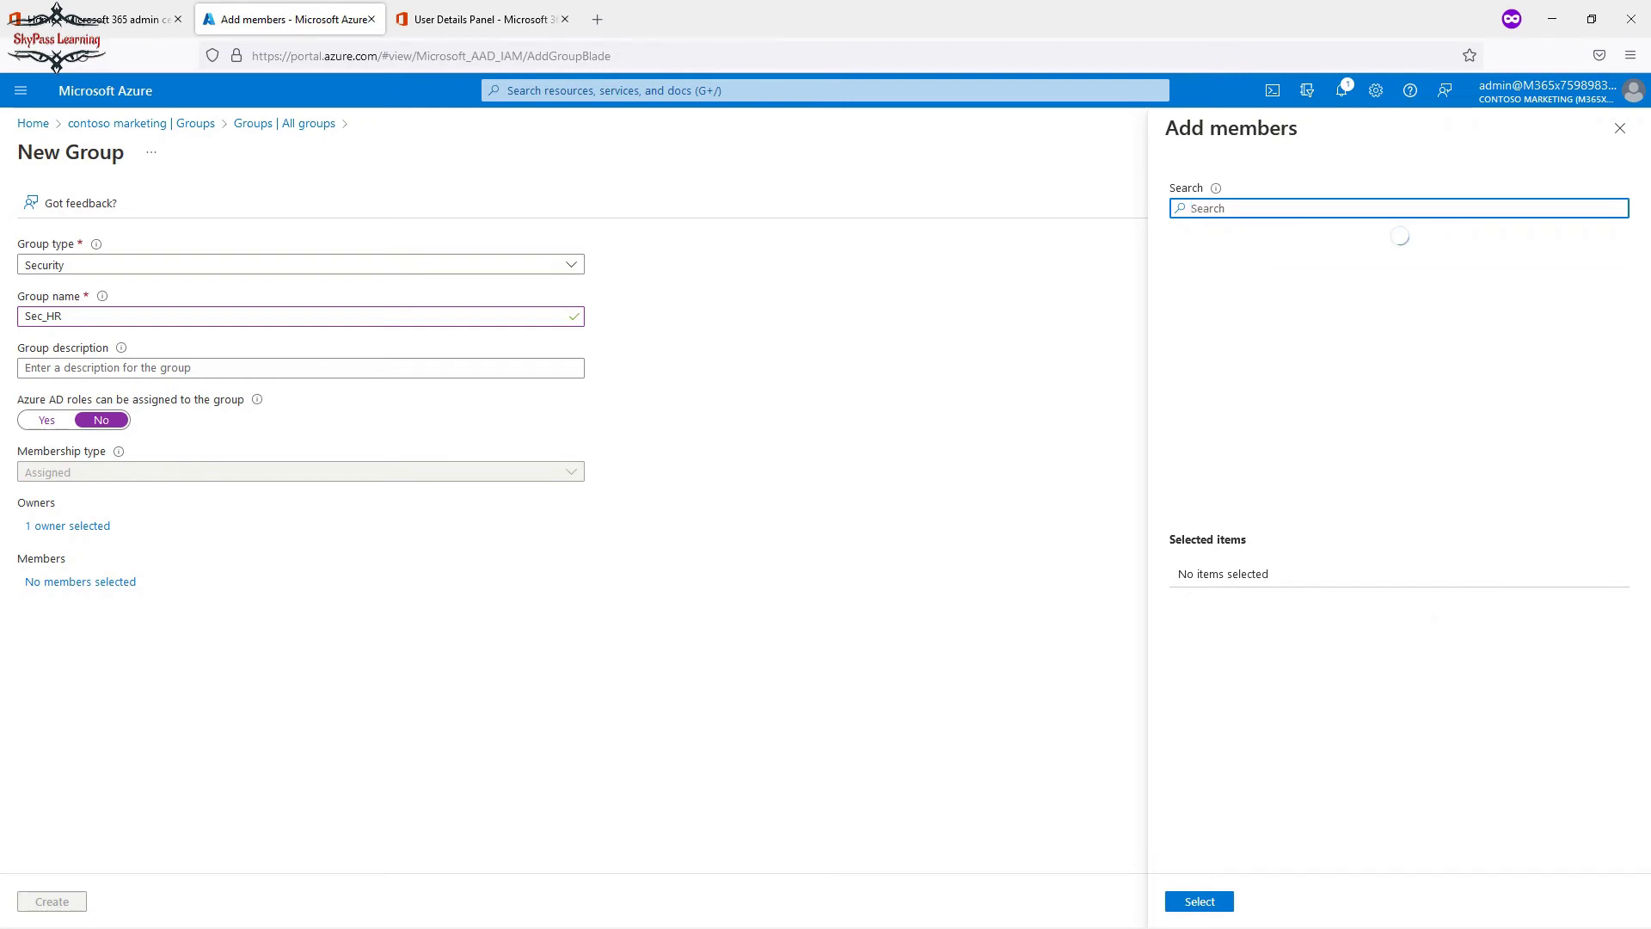
Add itest1 and itest2 as members and create the Sec_HR security group
scroll(1400, 550, "down", 2)
scroll(1400, 551, "down", 3)
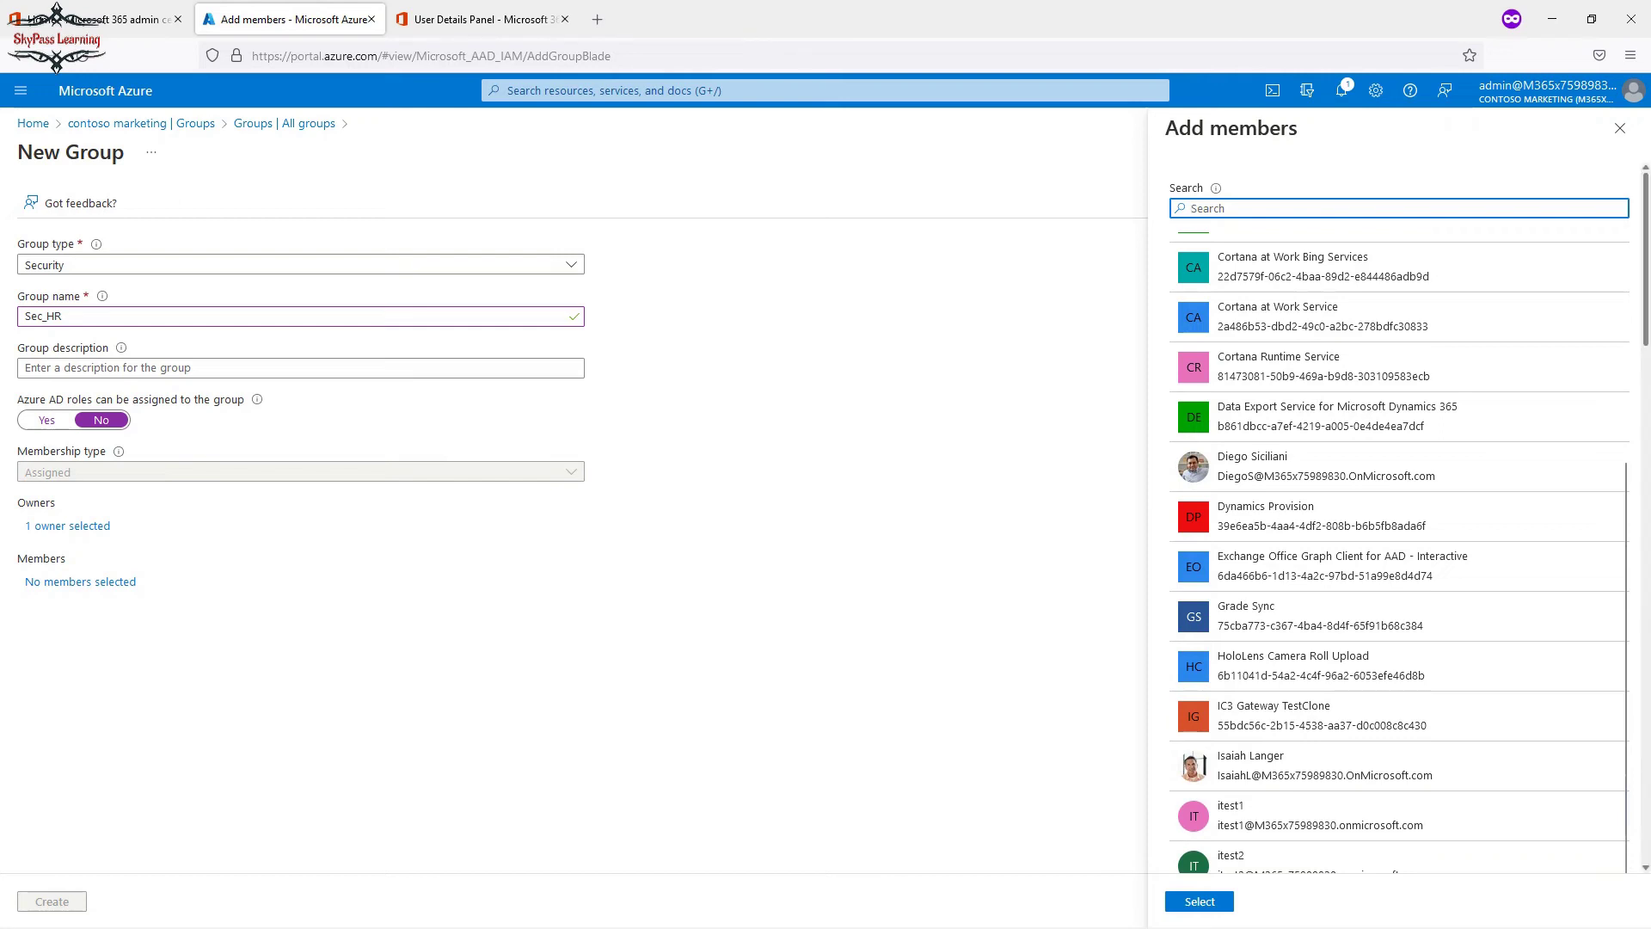
scroll(1400, 430, "down", 5)
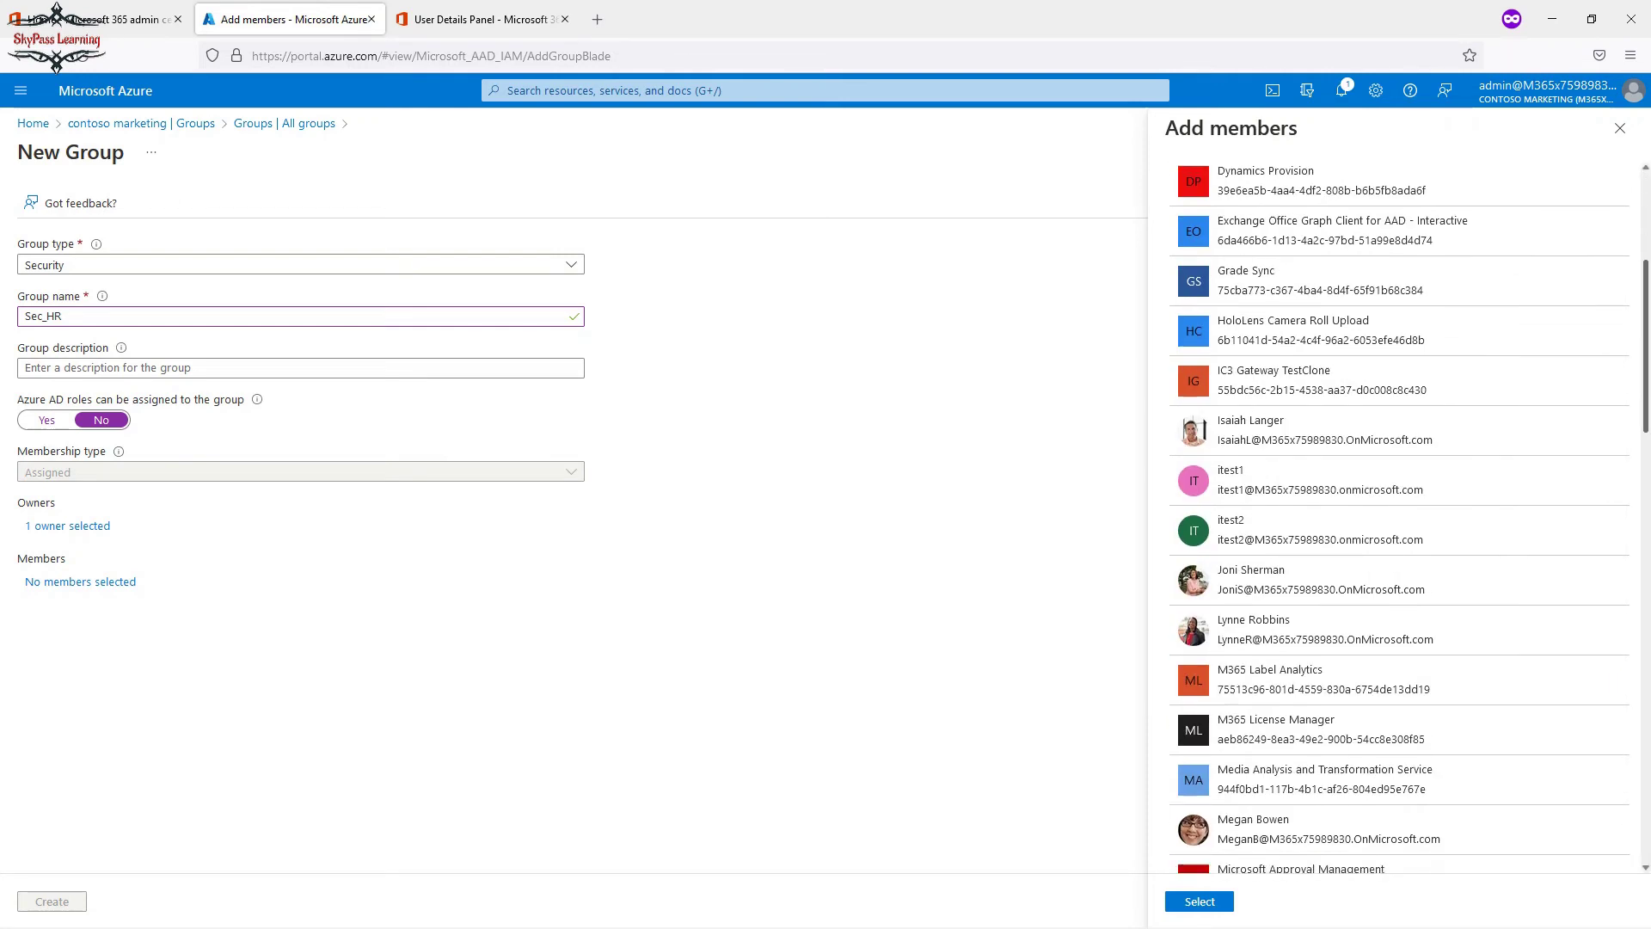
left_click(1320, 480)
left_click(1320, 550)
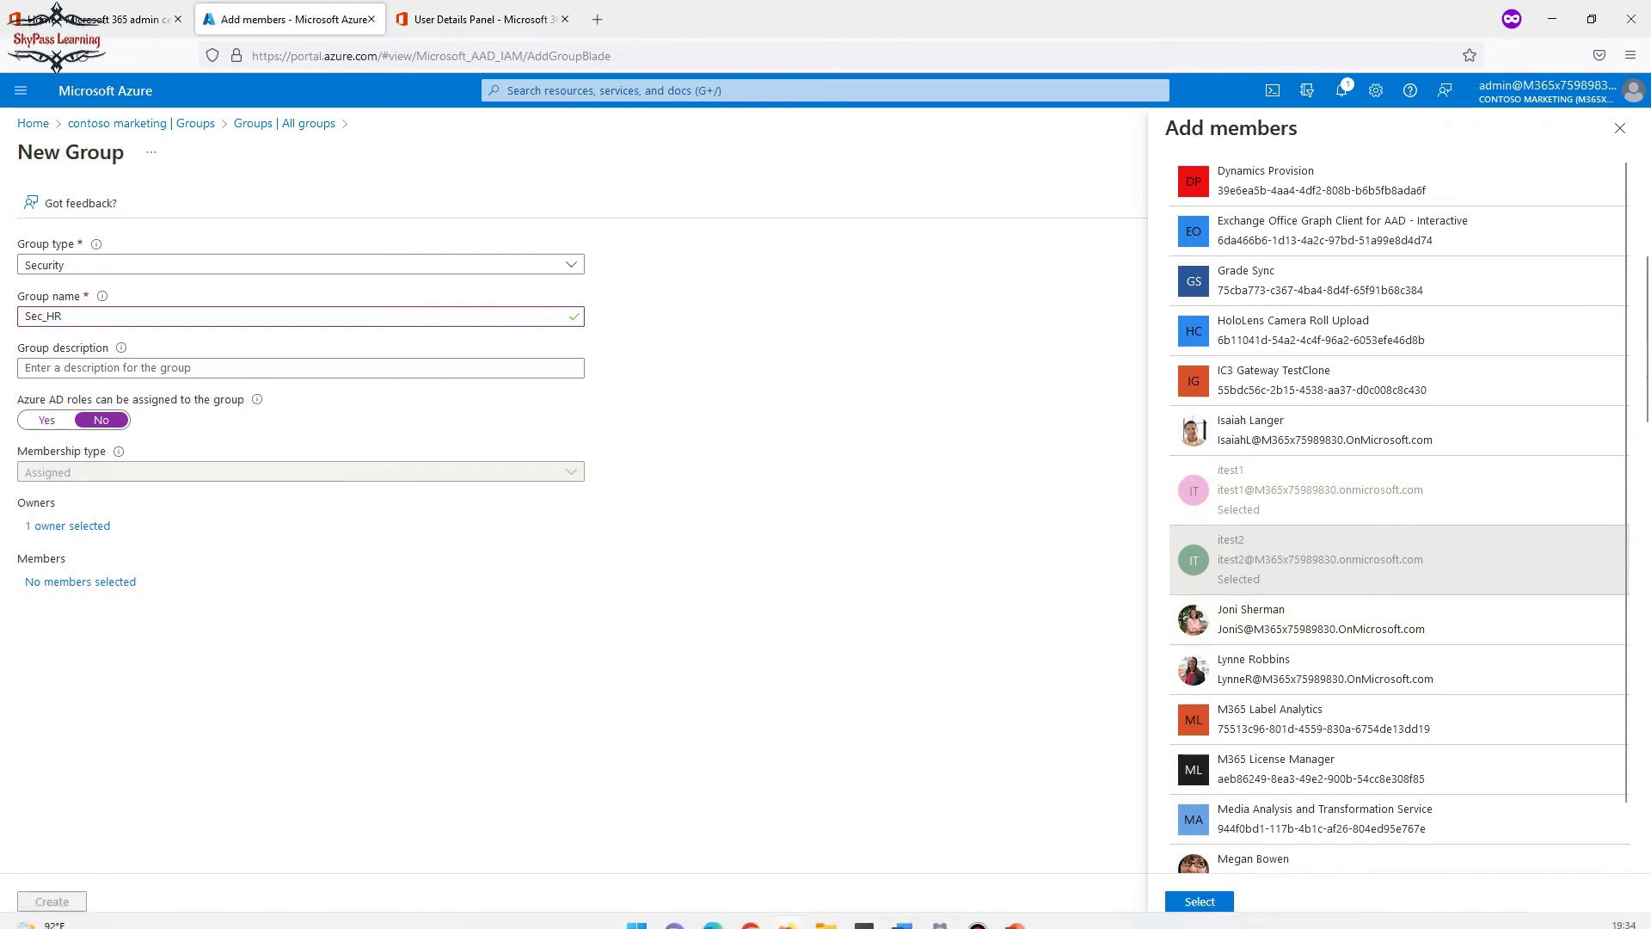
left_click(1200, 902)
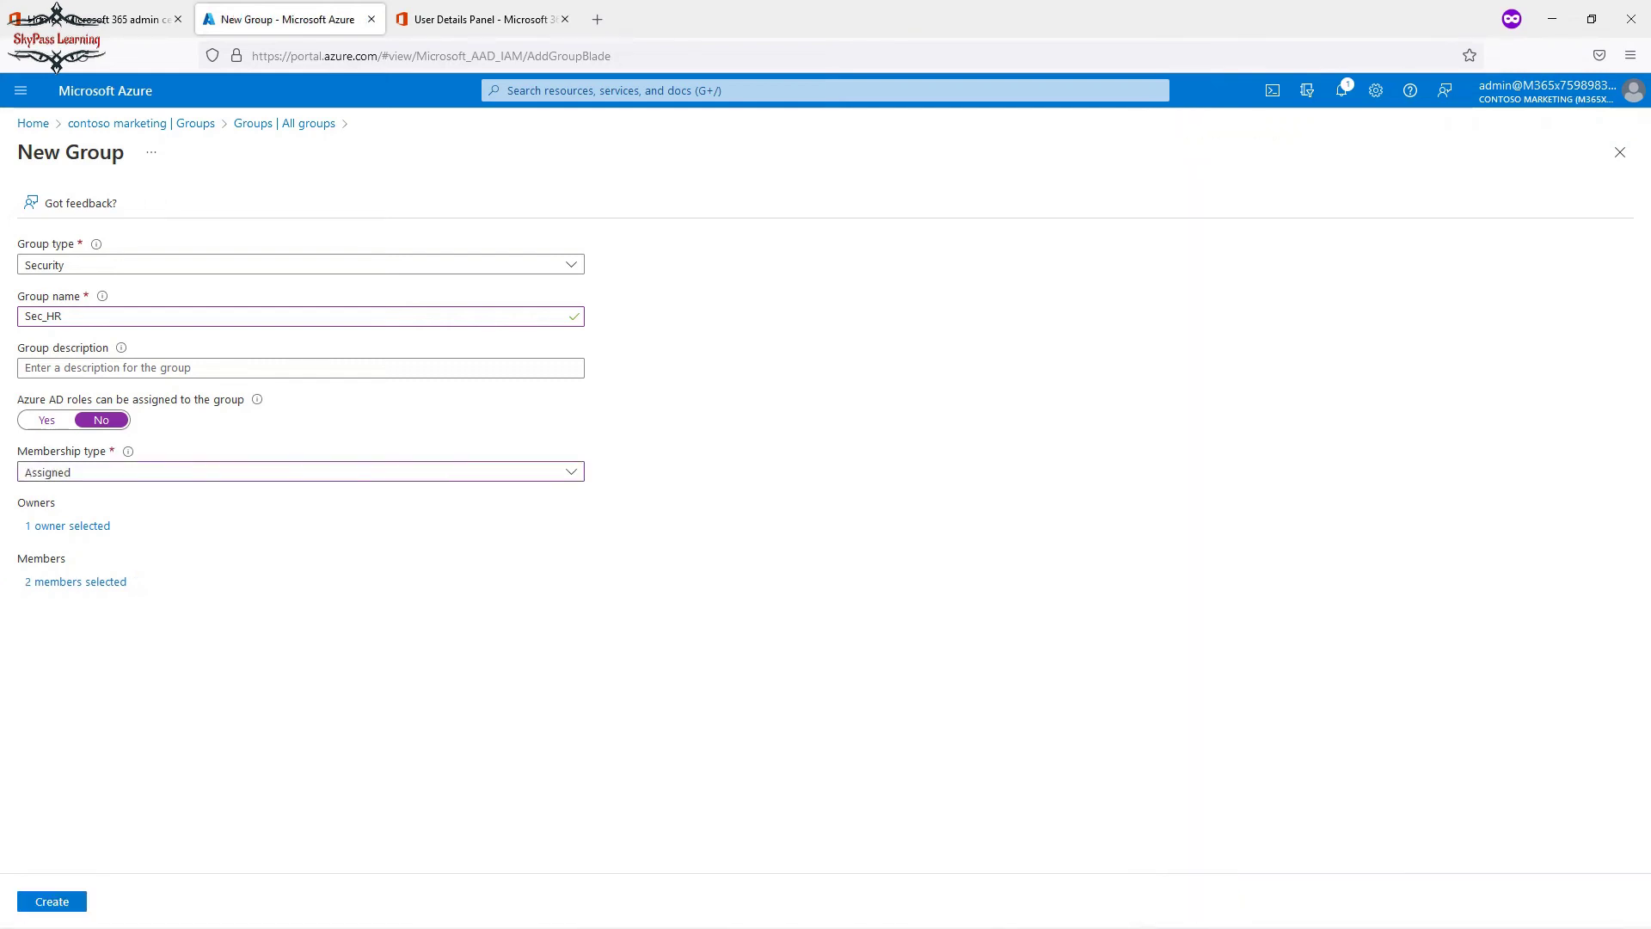
left_click(51, 901)
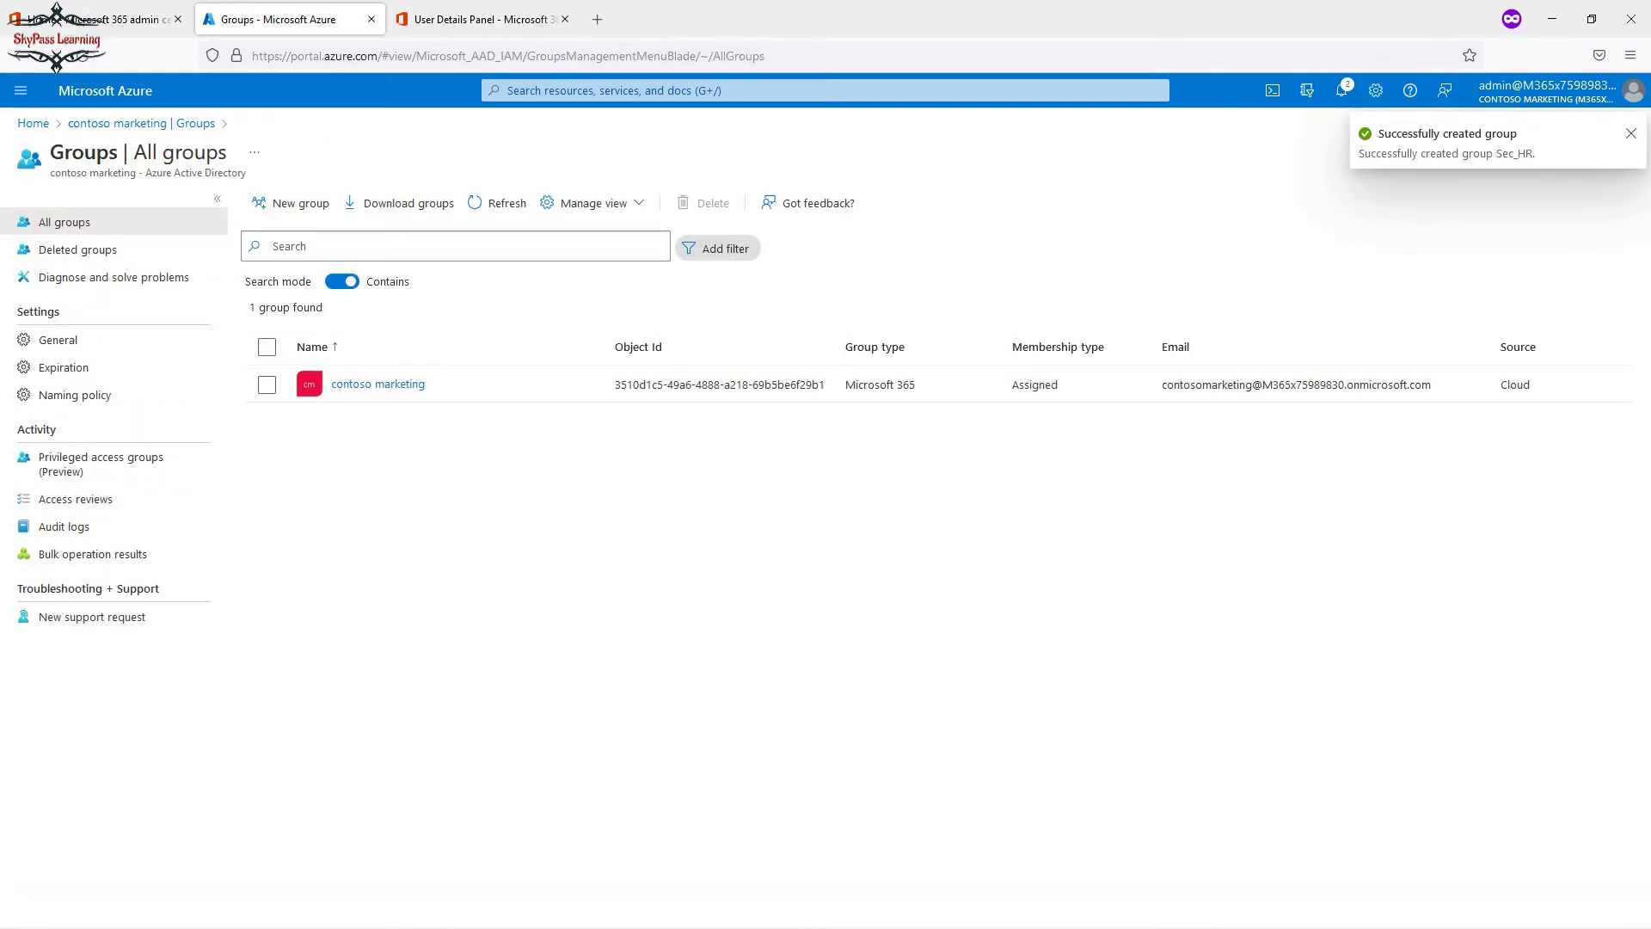
Refresh the list of all groups, and check the portal notifications for the group creation
left_click(496, 203)
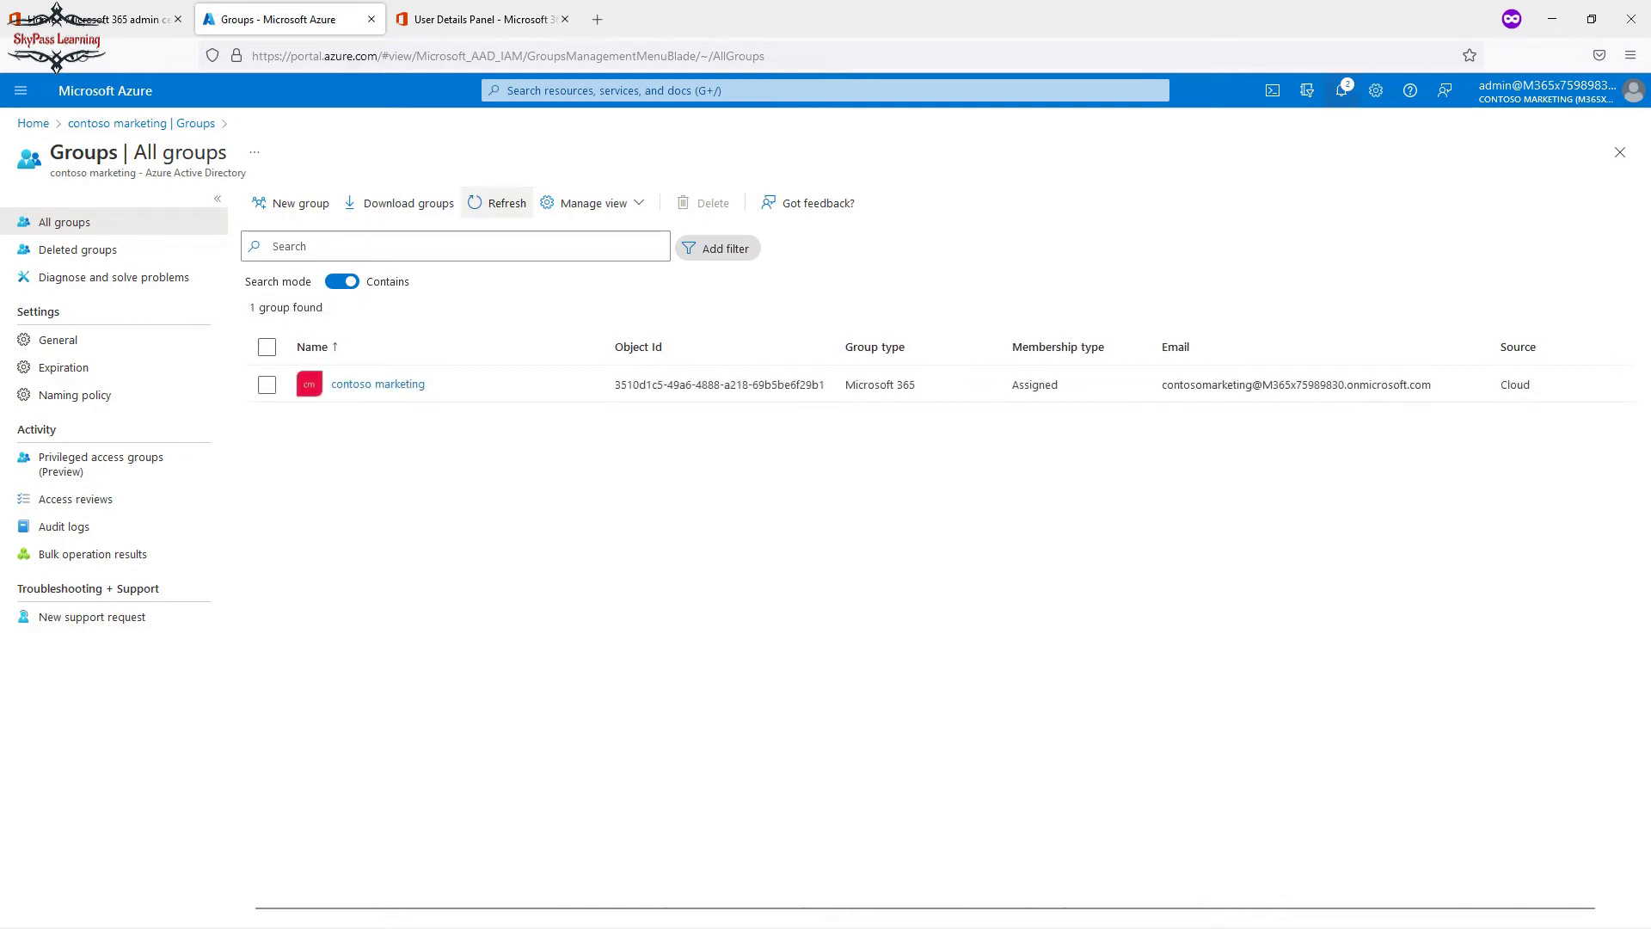
left_click(1341, 90)
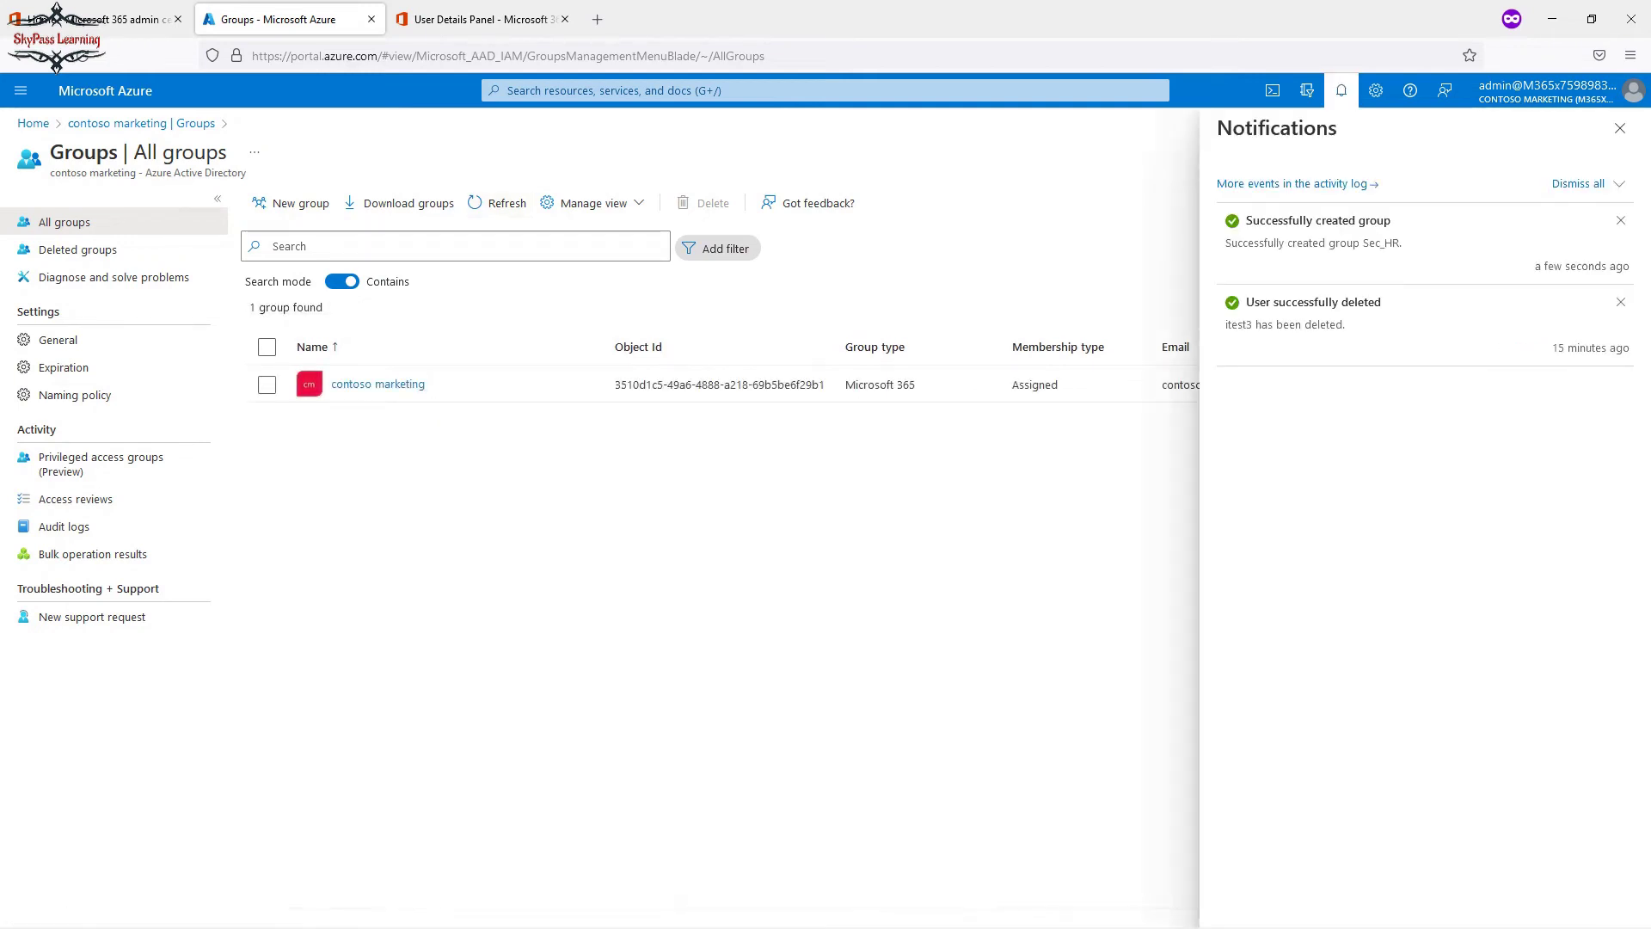
left_click(496, 203)
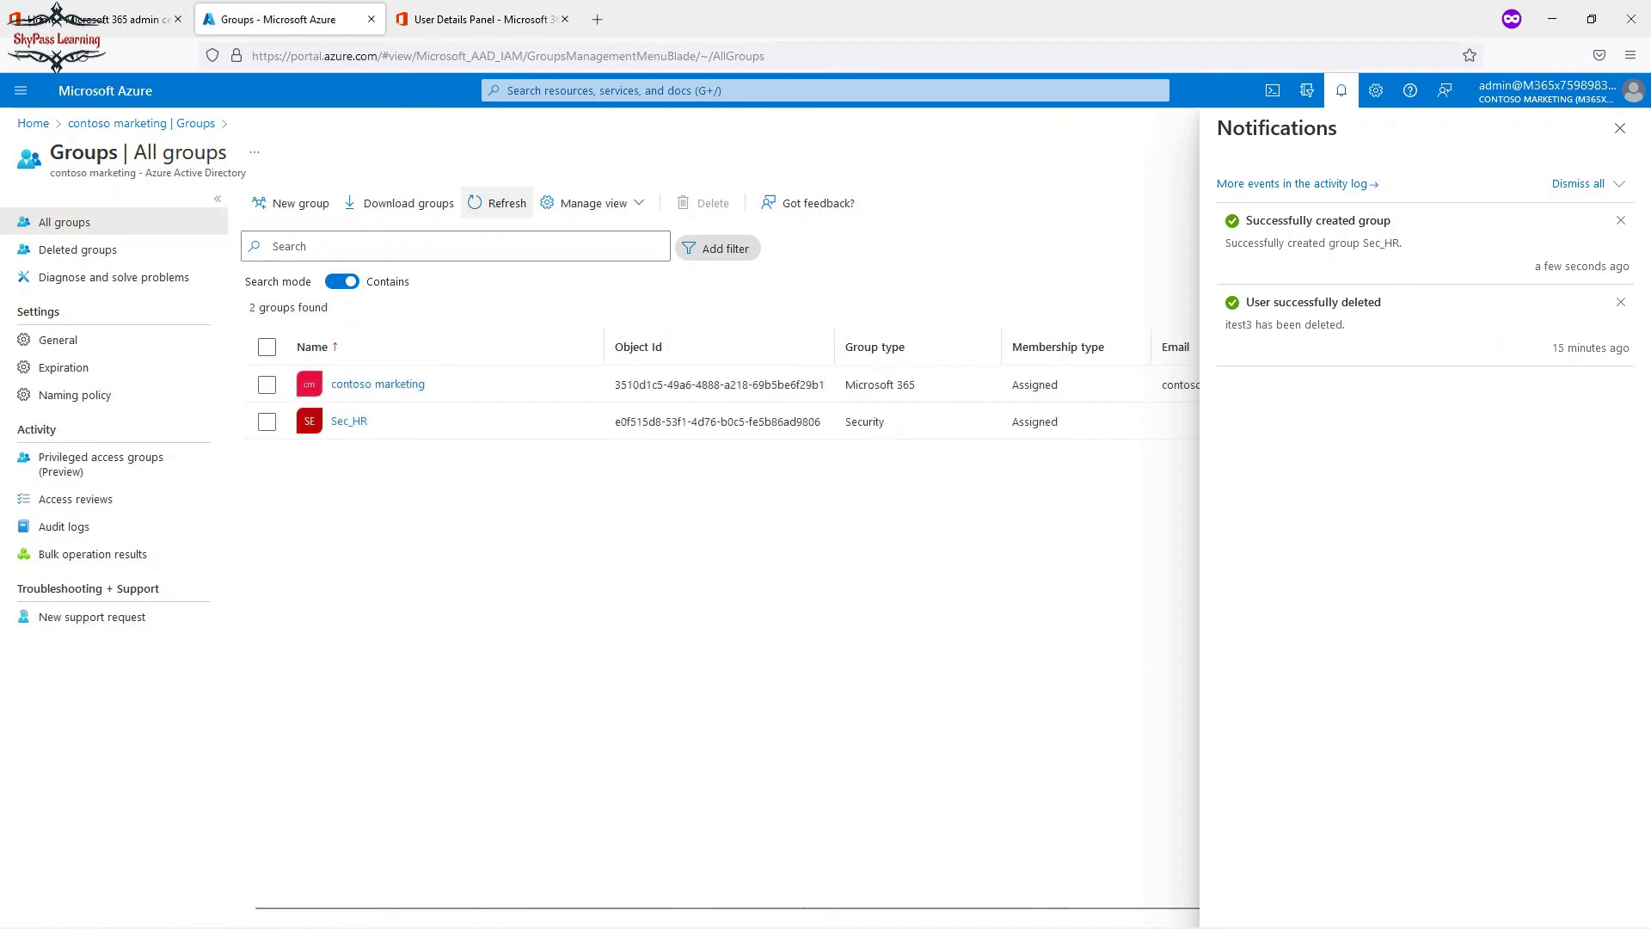
left_click(1621, 128)
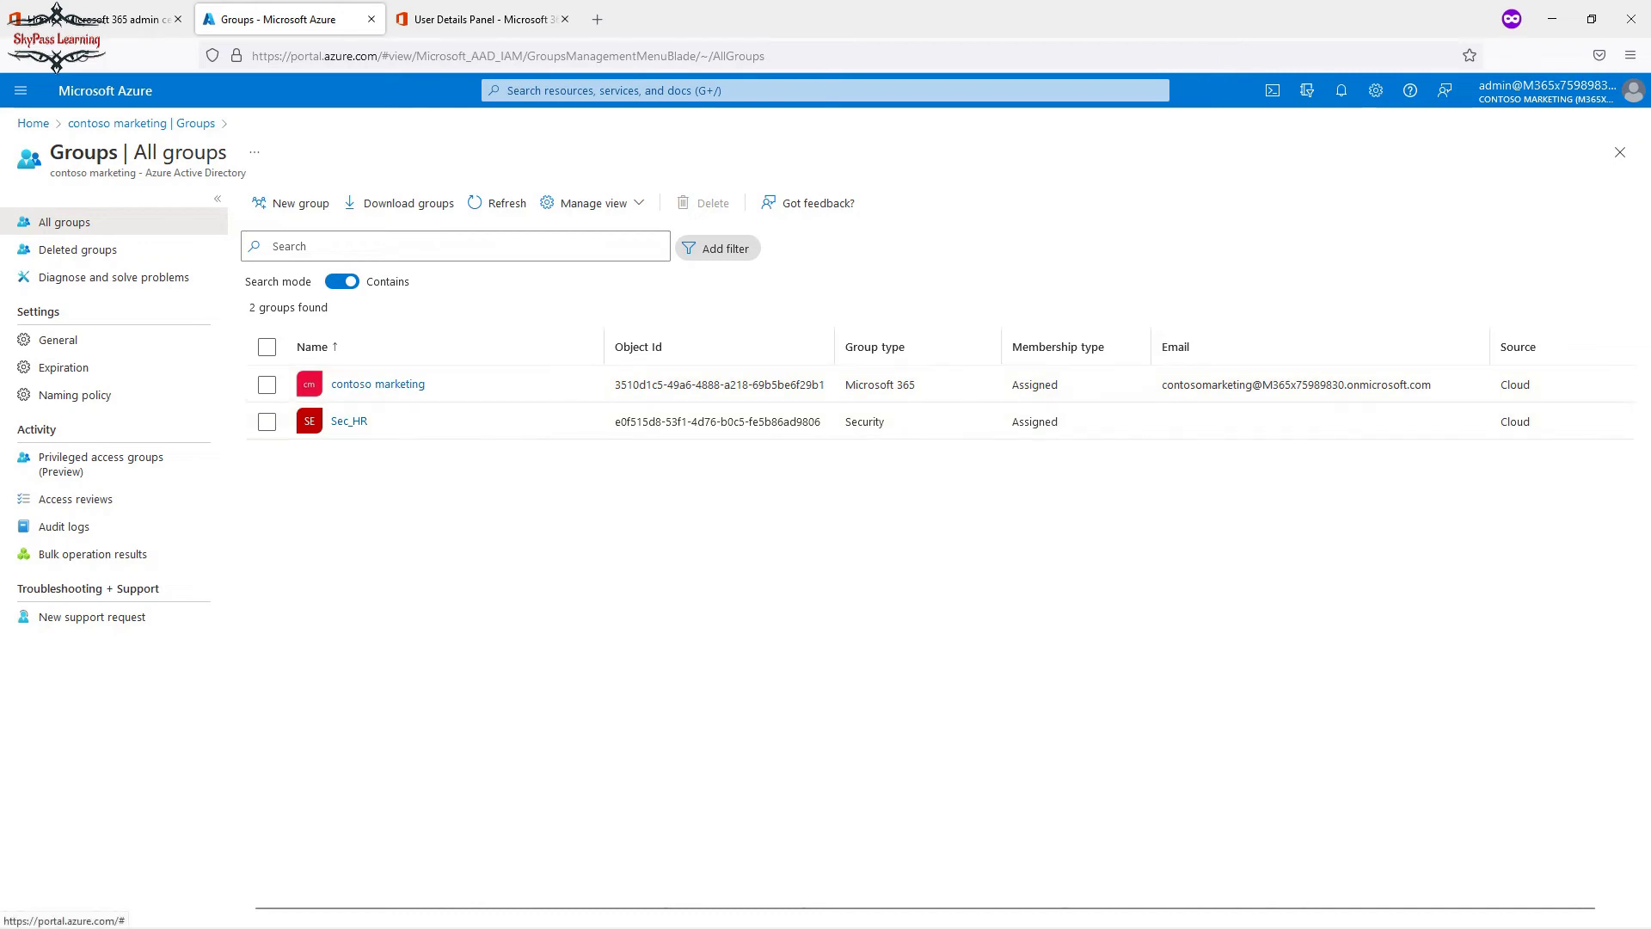
Examine the contoso marketing group's email address and the Sec_HR group's email and membership type entries
left_click_drag(1175, 385, 1432, 387)
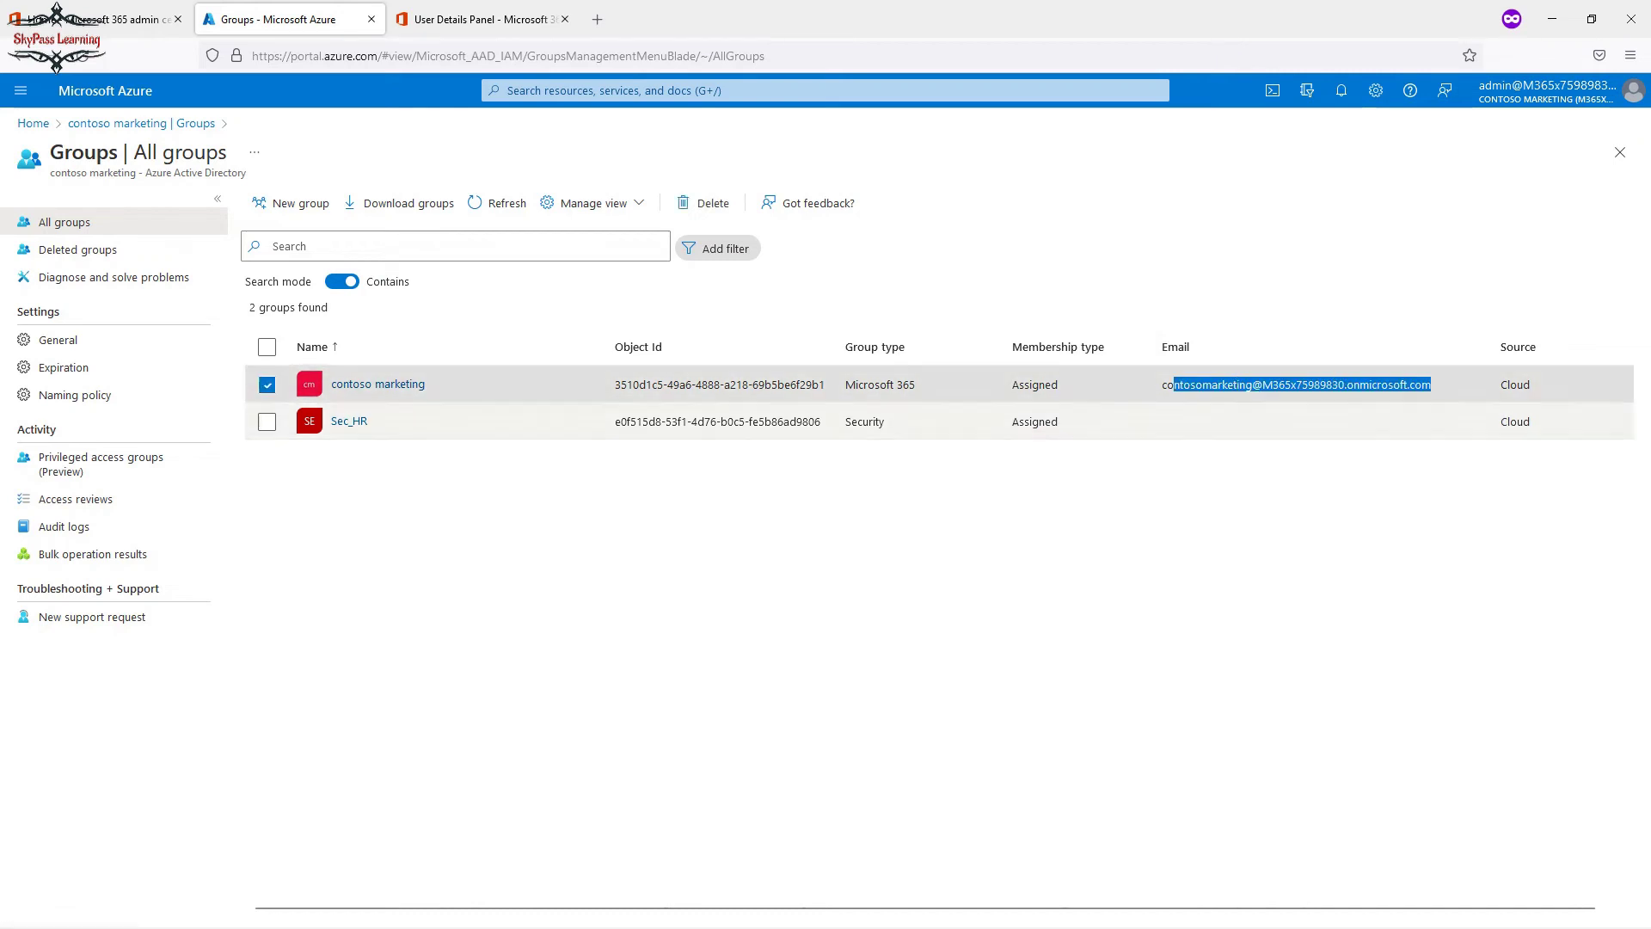
left_click(1371, 422)
left_click_drag(1011, 421, 1058, 421)
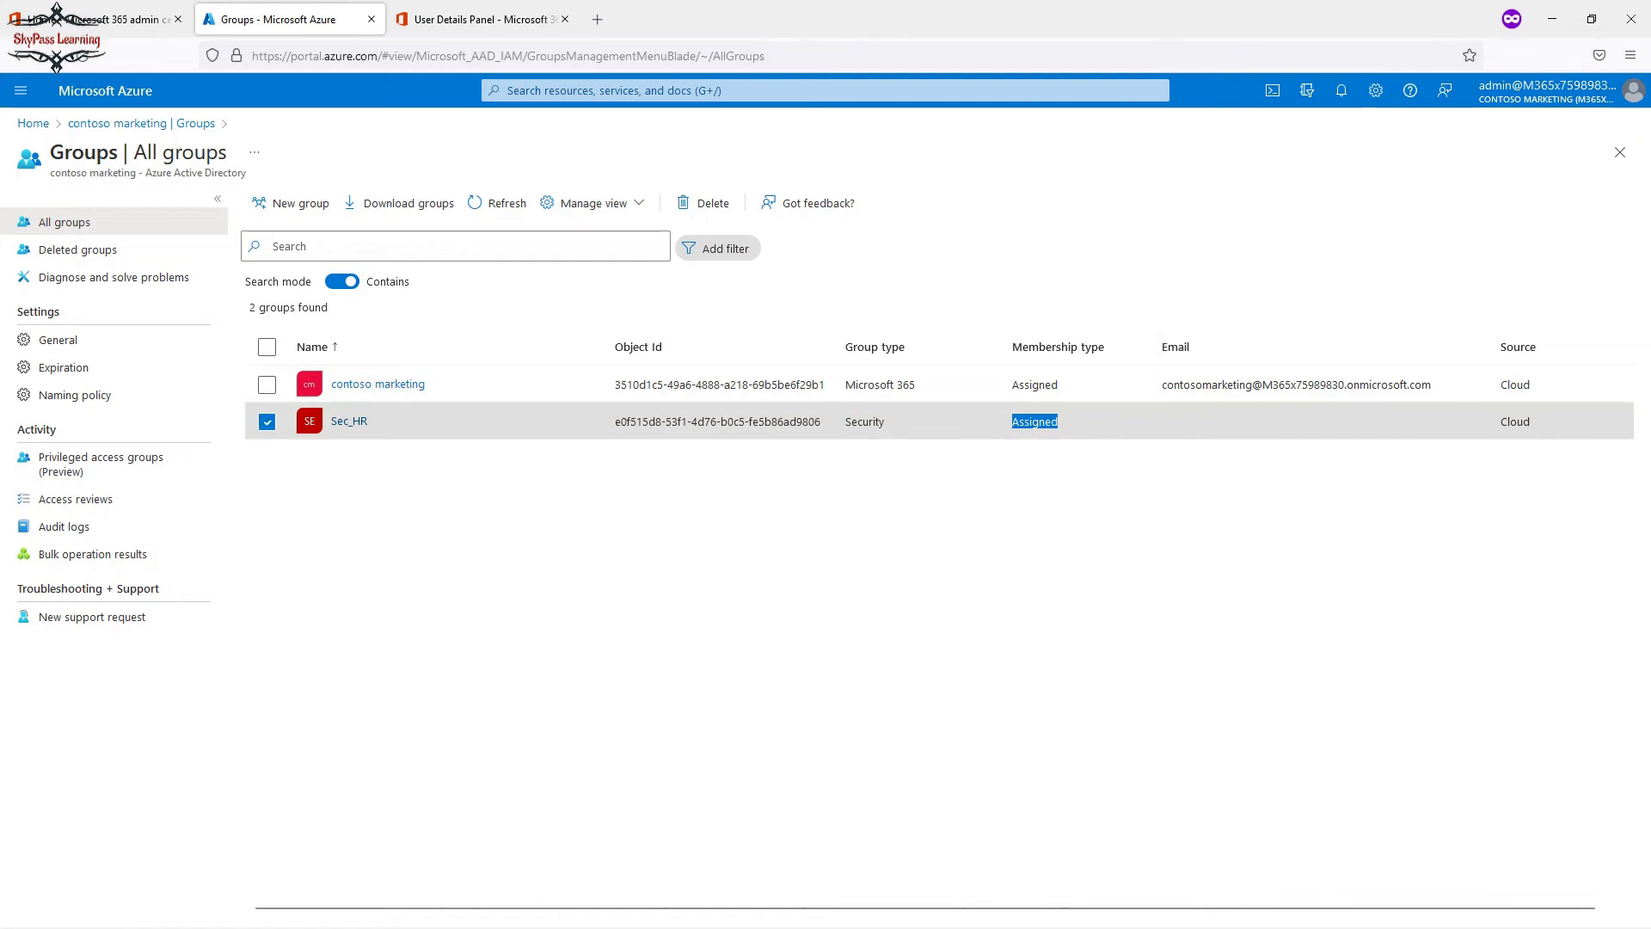
Switch to the Microsoft 365 admin center, dismiss the user deletion message and open Active teams and groups
left_click(481, 19)
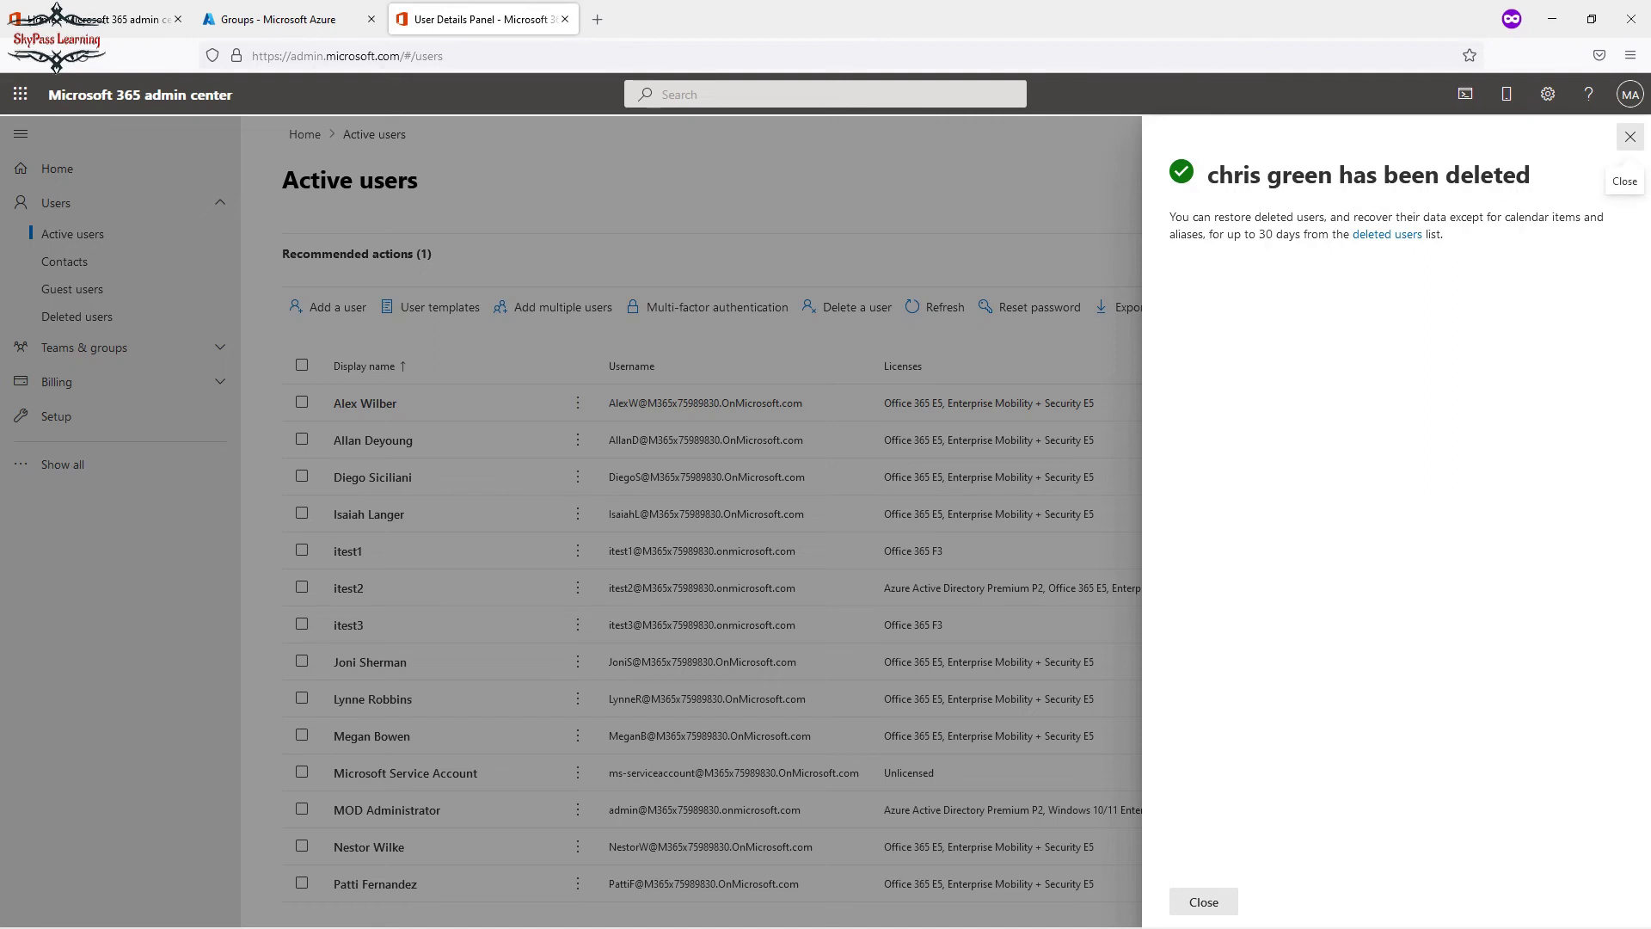
left_click(1630, 136)
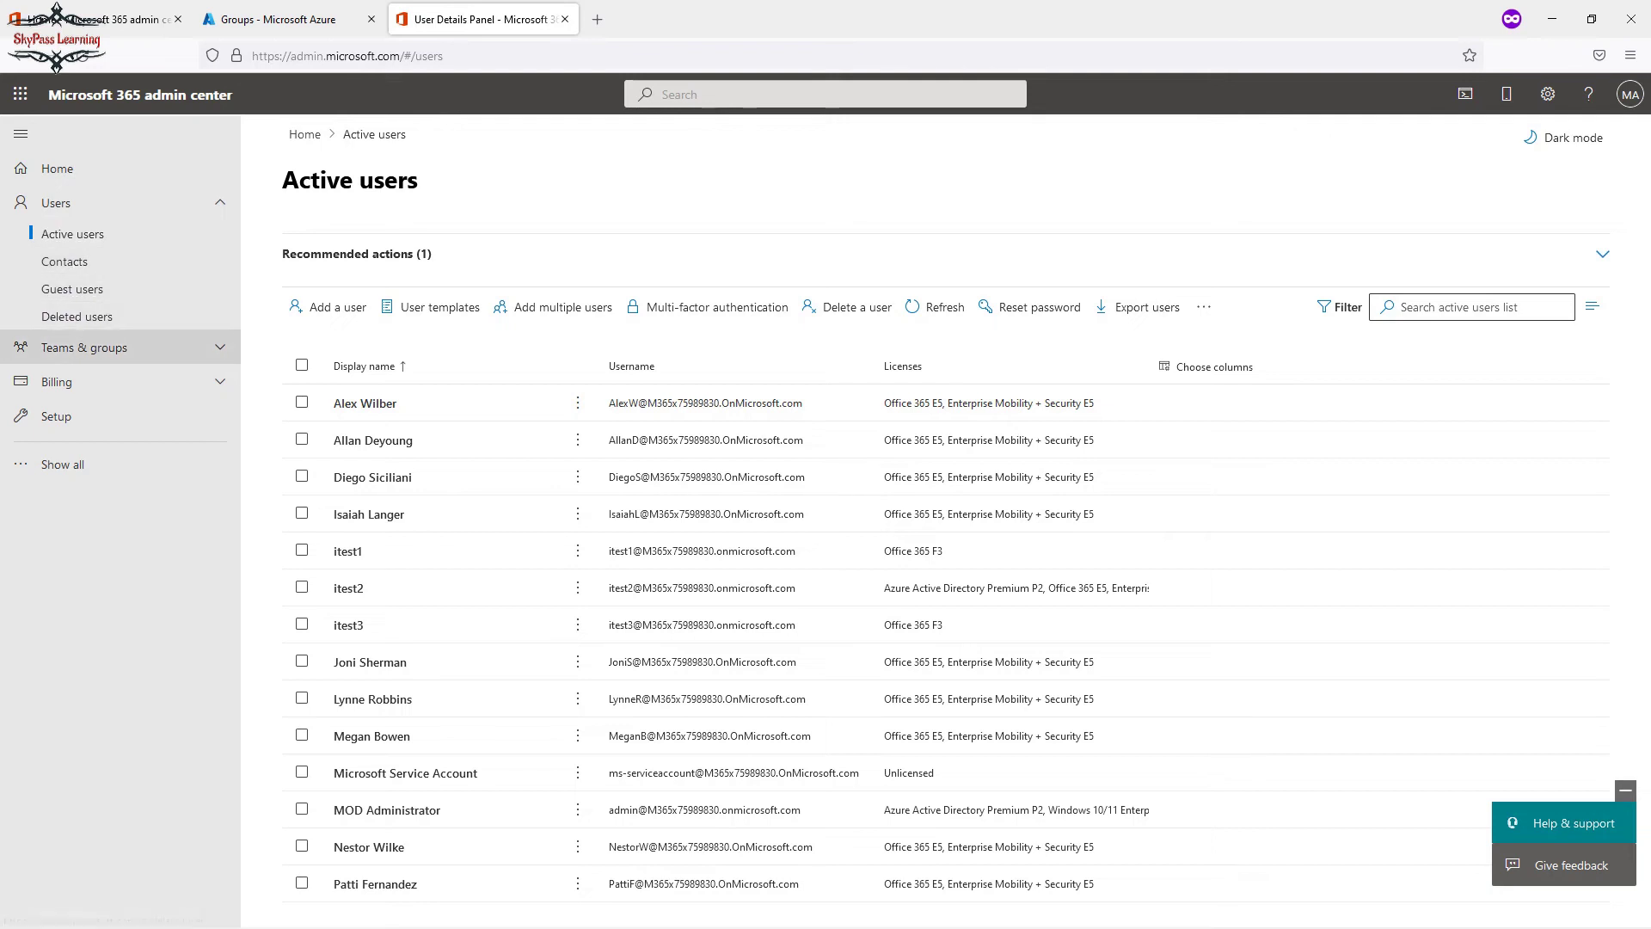
left_click(85, 347)
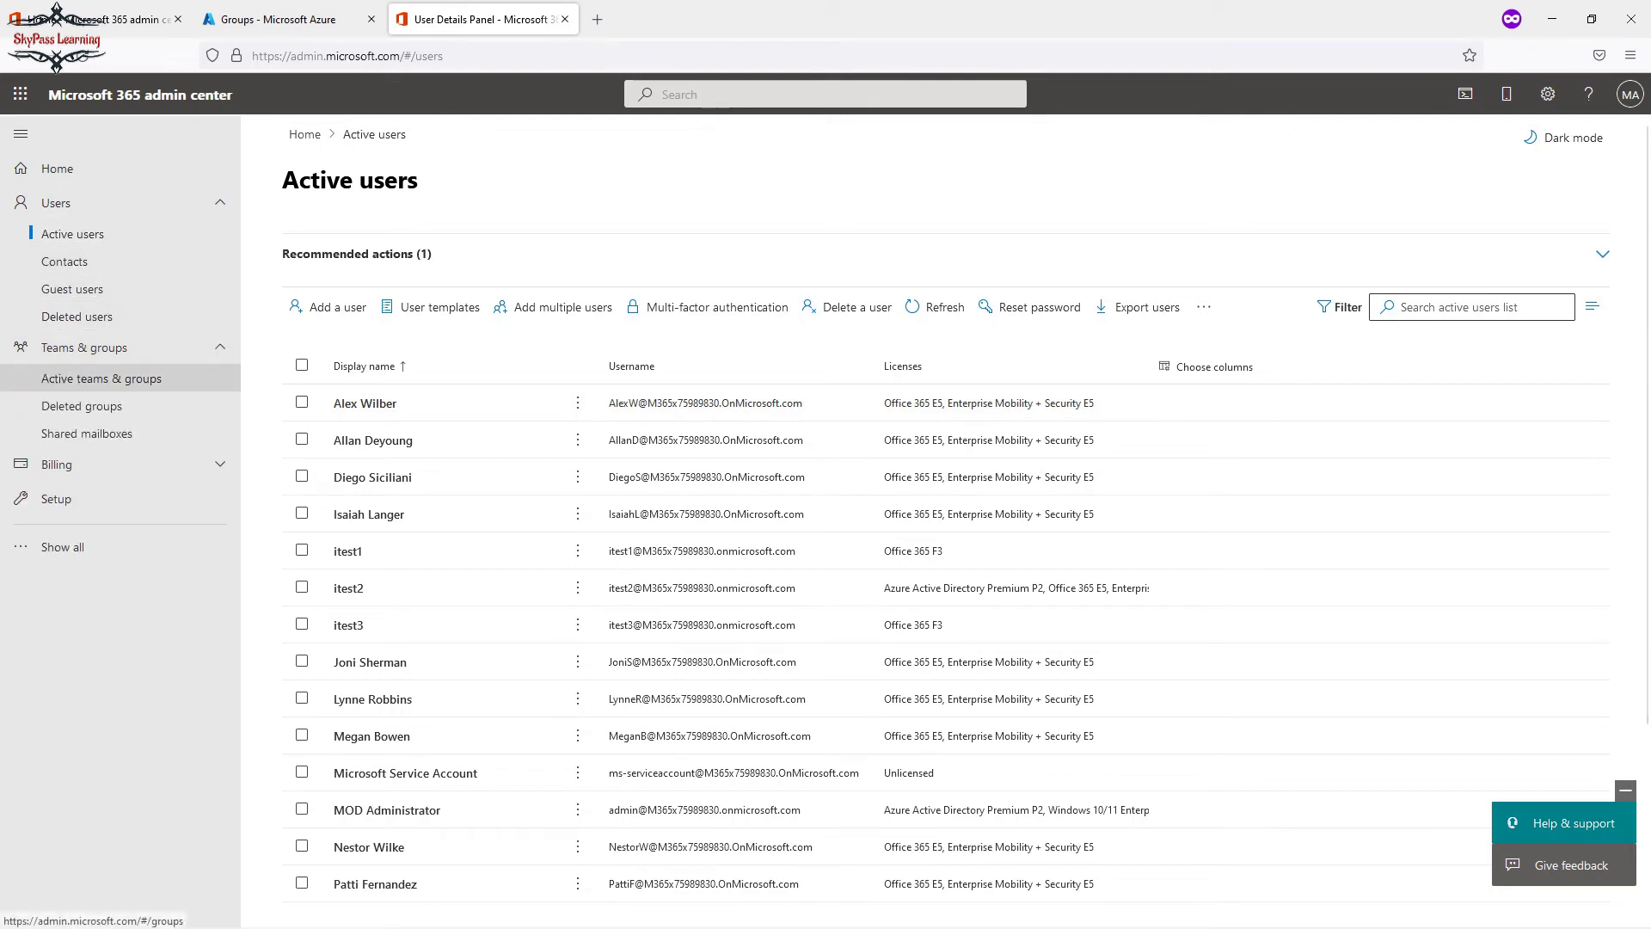
left_click(101, 378)
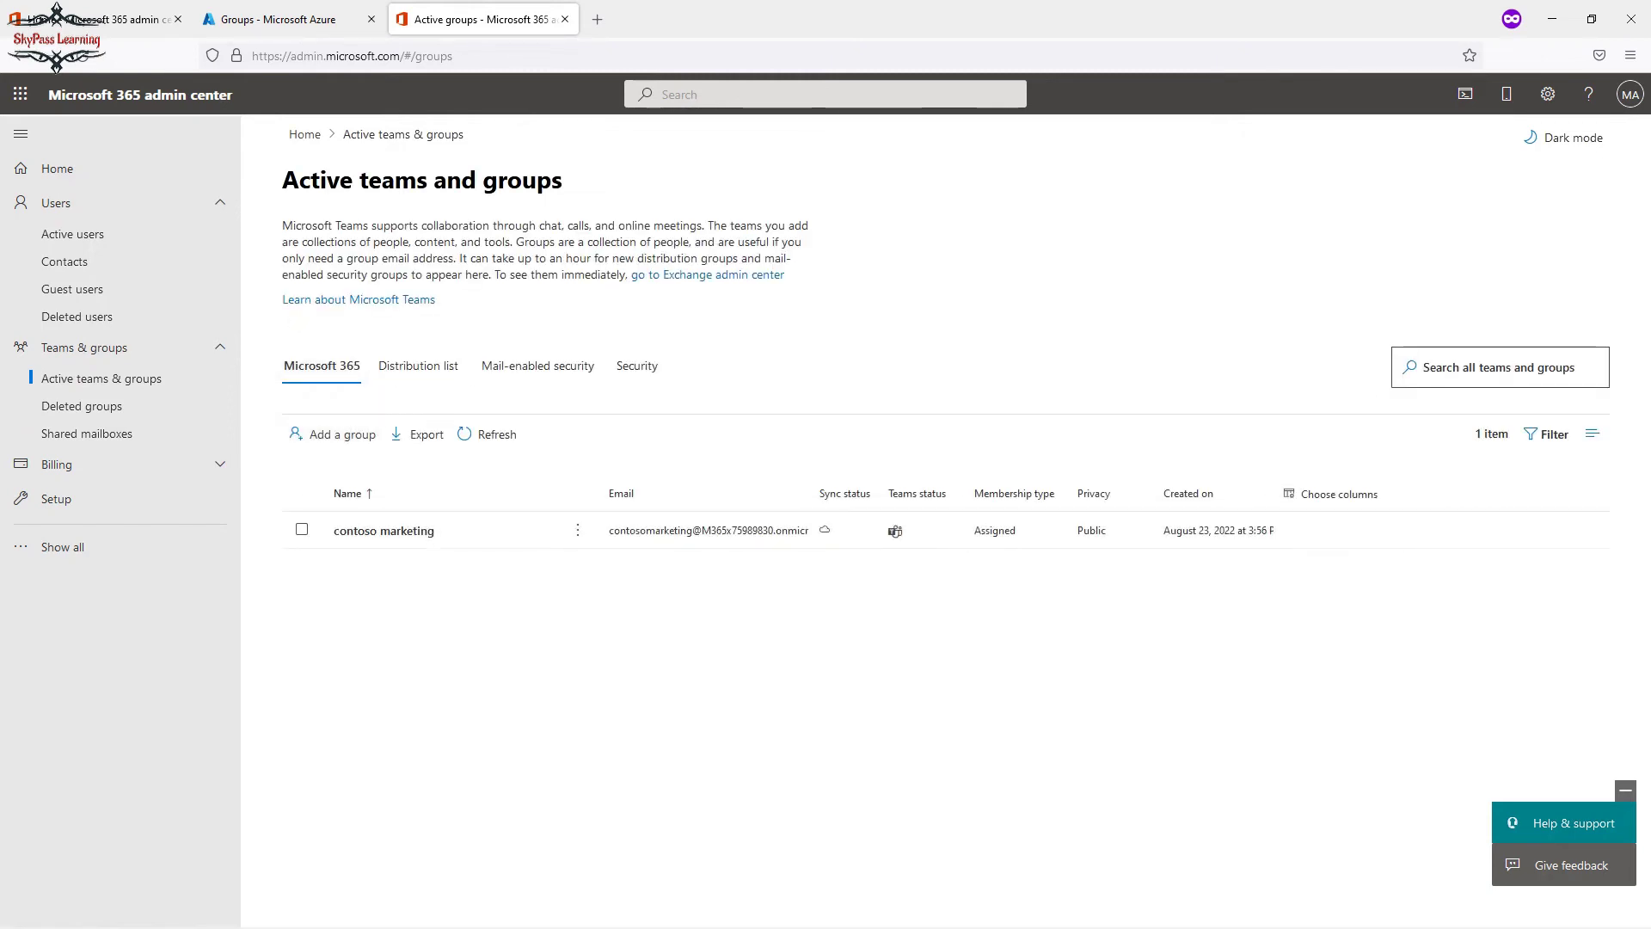
View the distribution lists and mail-enabled security groups, and start adding a group to see the available group types
left_click(419, 366)
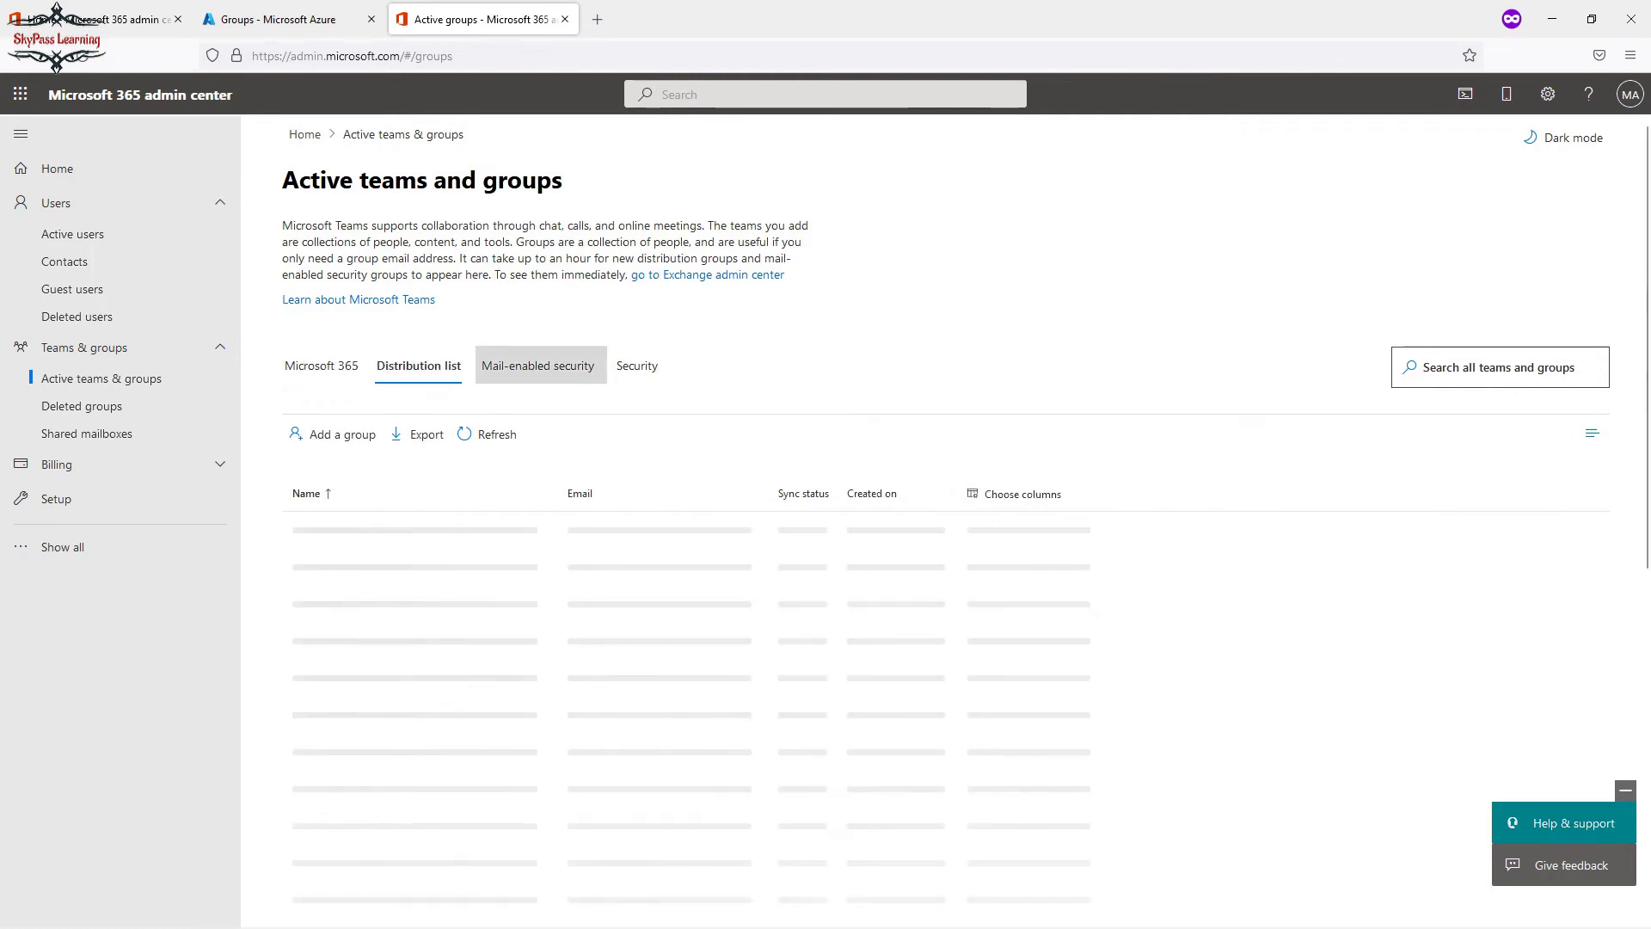
left_click(539, 365)
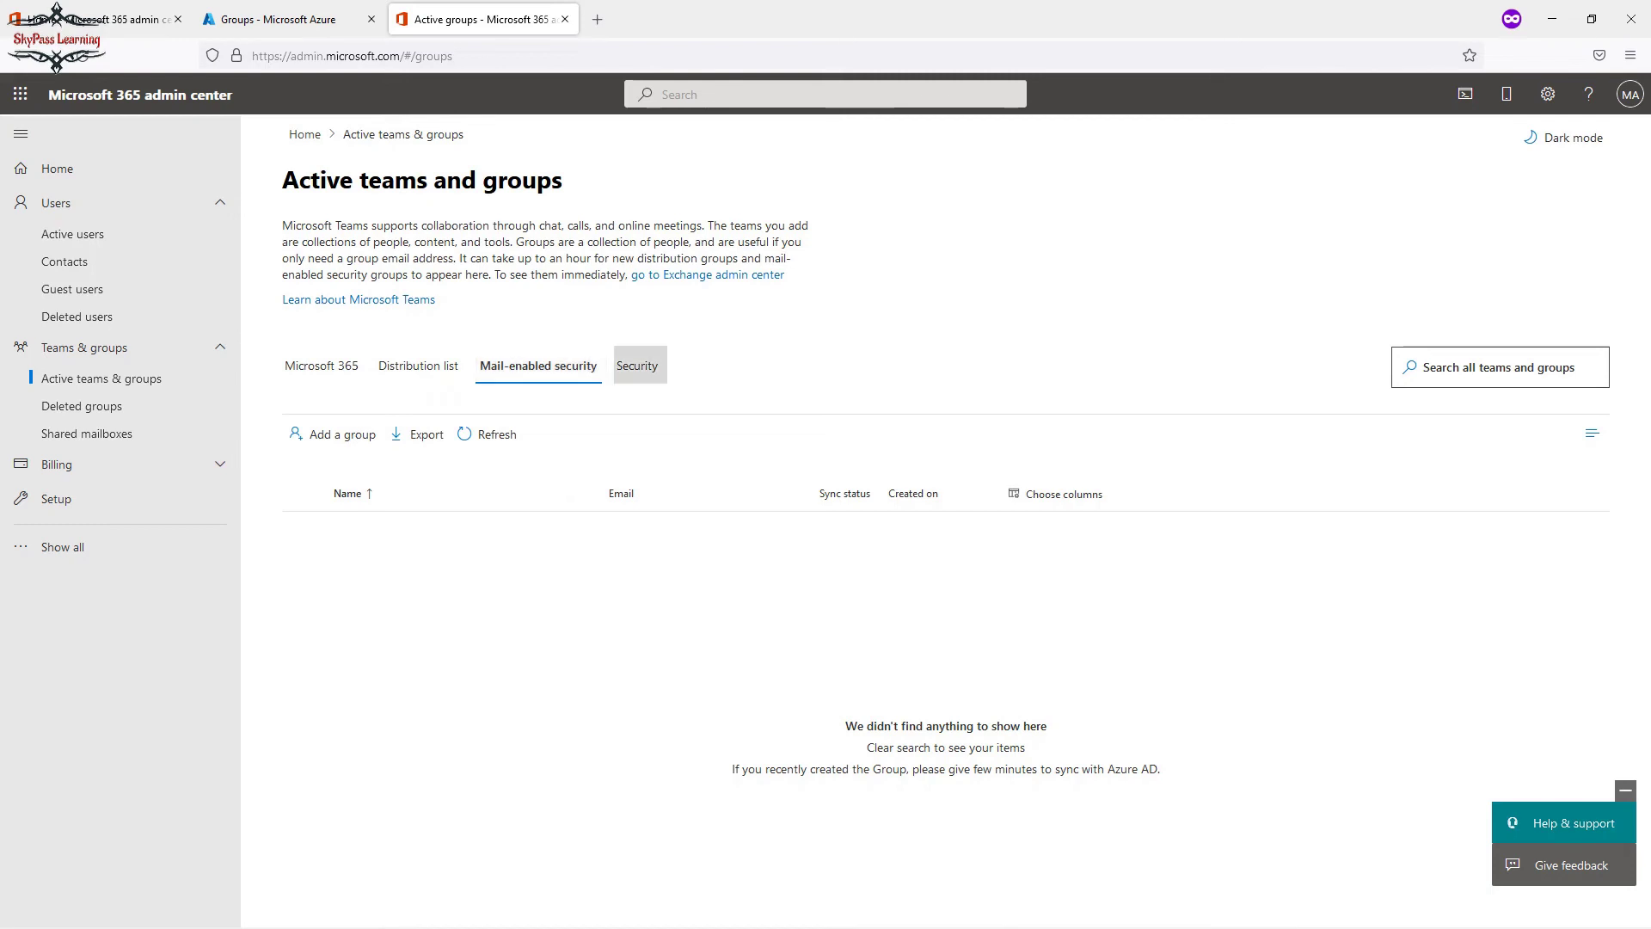
left_click(332, 434)
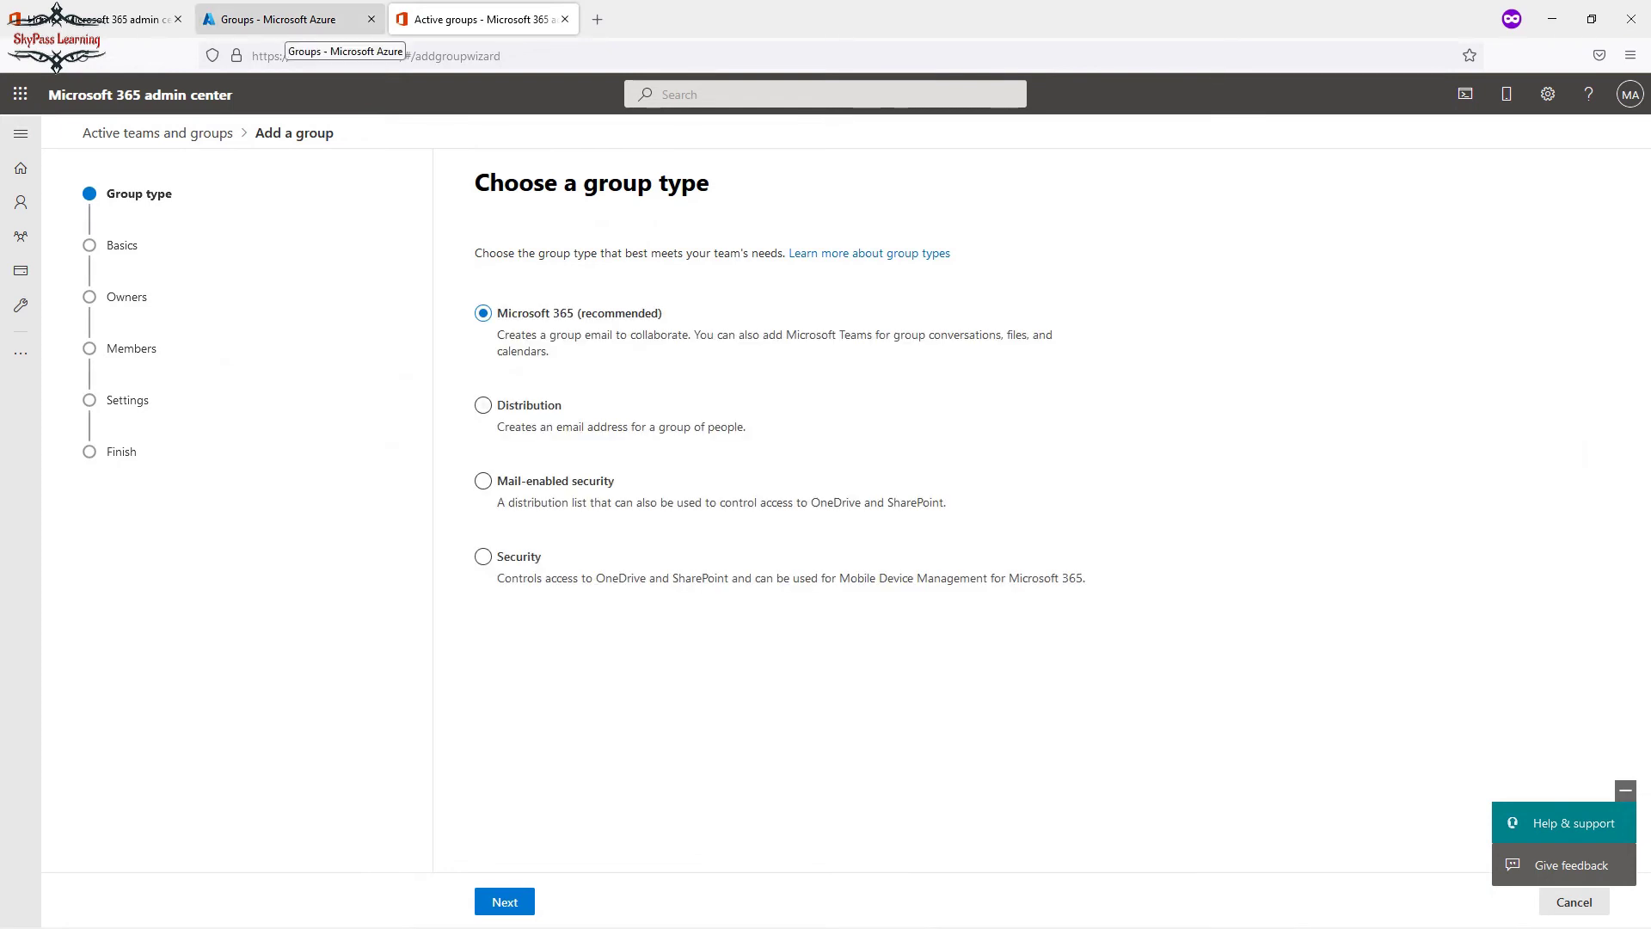
Switch to the Azure portal, view the group types offered for a new group, and return to the Microsoft 365 admin center
left_click(284, 19)
left_click(291, 203)
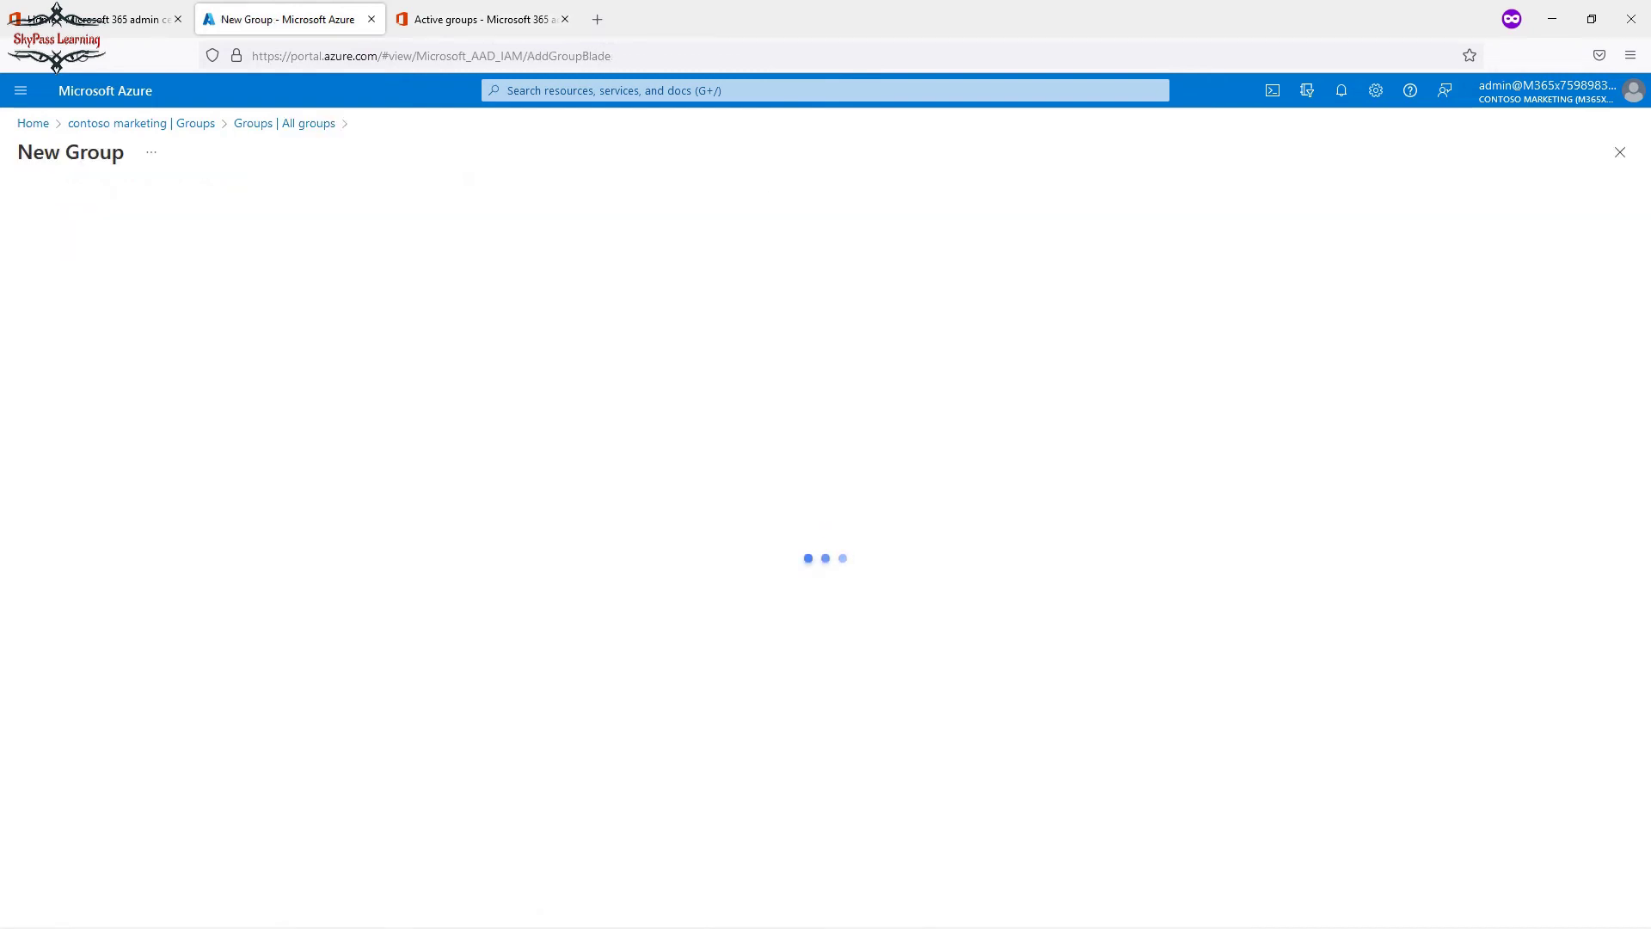
left_click(301, 265)
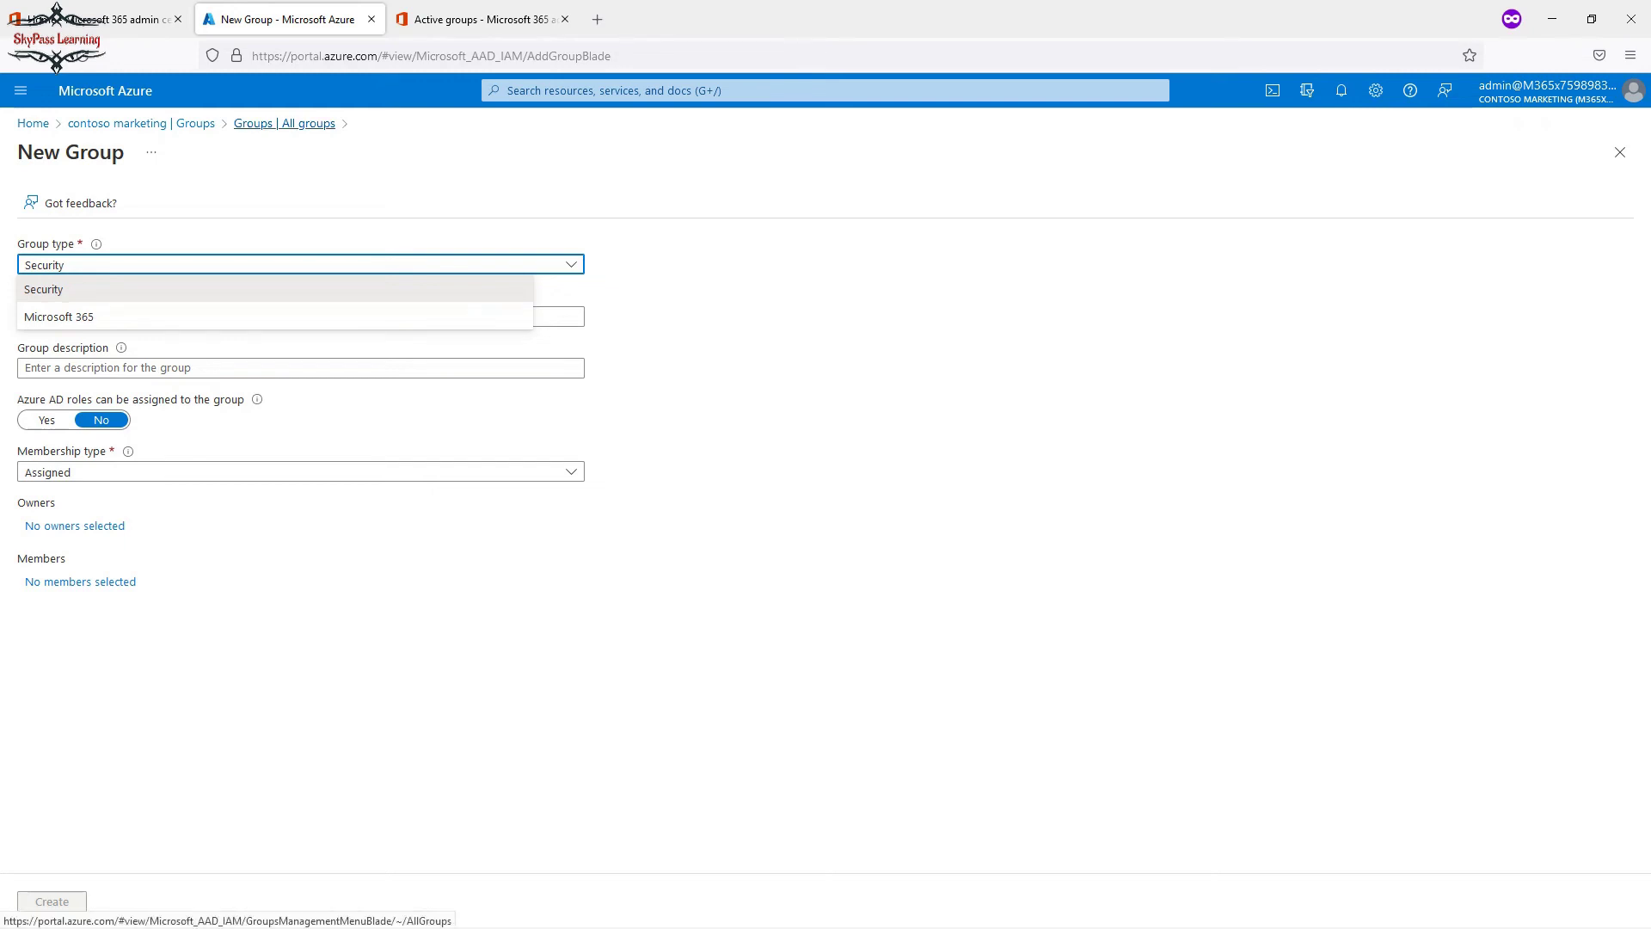
left_click(284, 123)
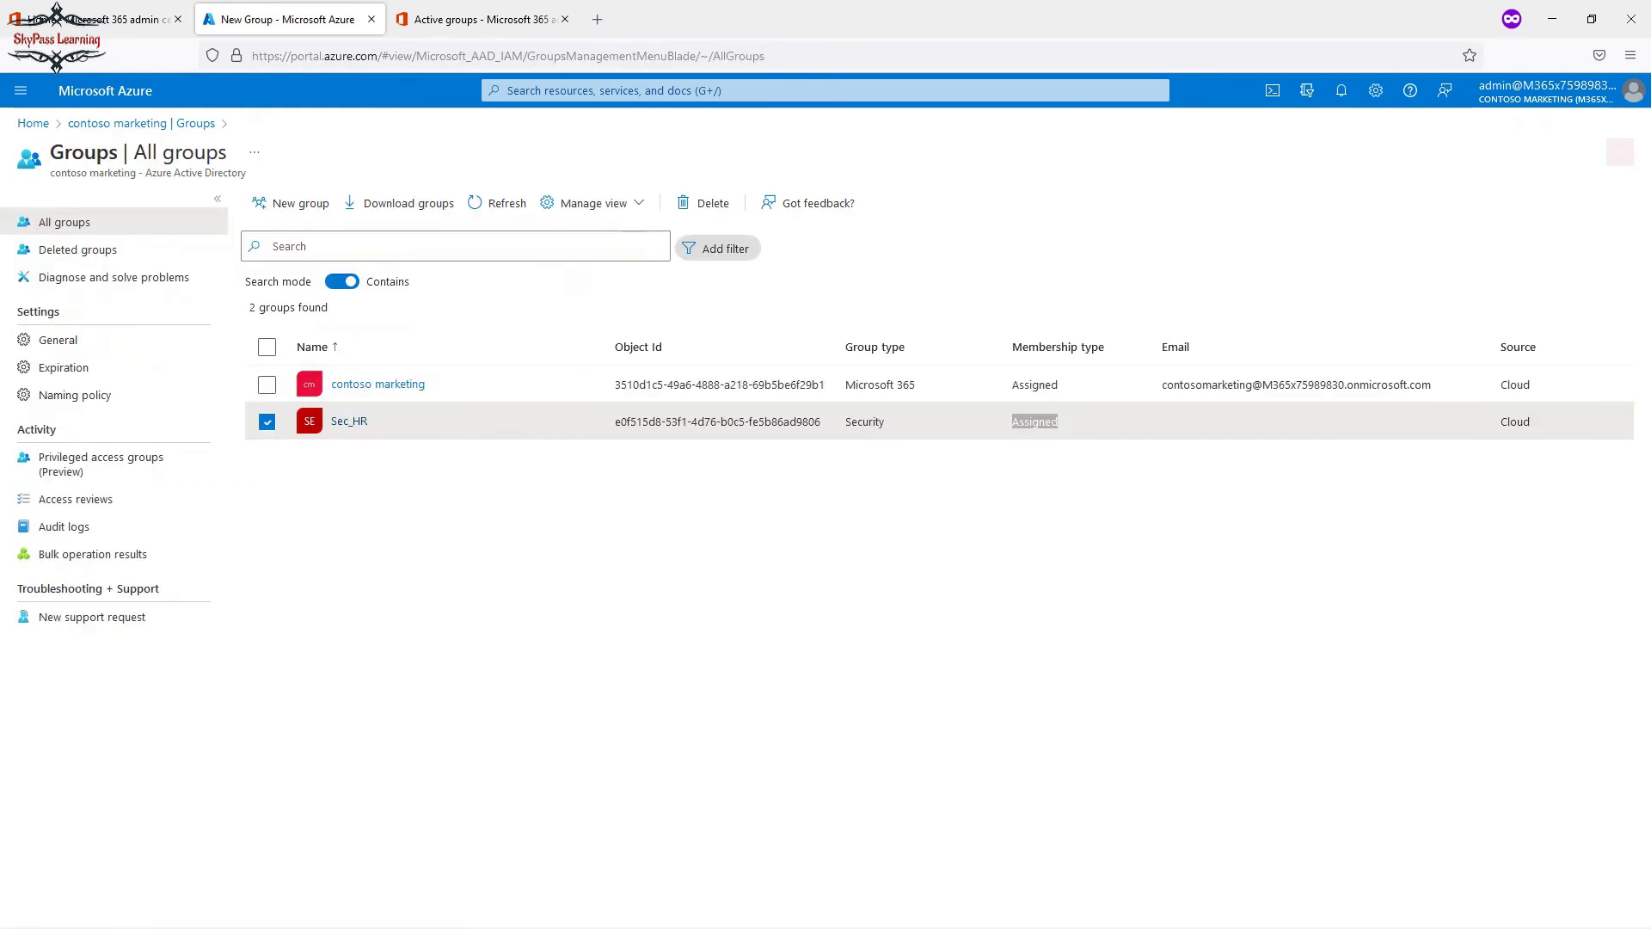
key("ctrl+Tab")
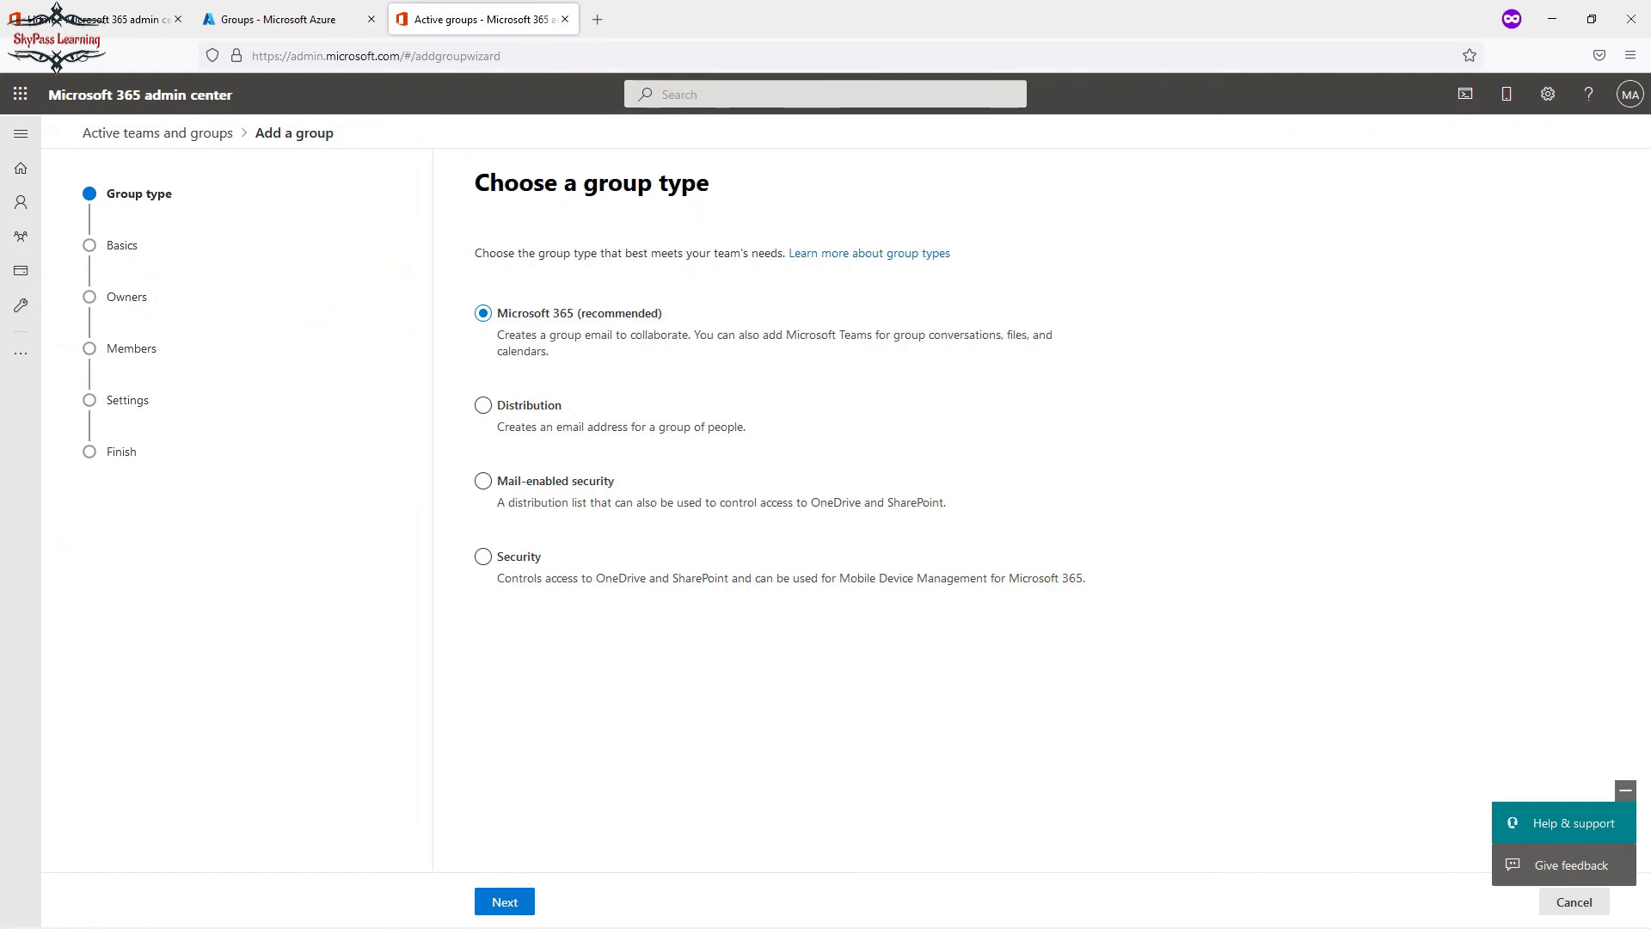
Compare the available group types and continue with Mail-enabled security as the new group's type
left_click(482, 405)
left_click(483, 481)
left_click(482, 557)
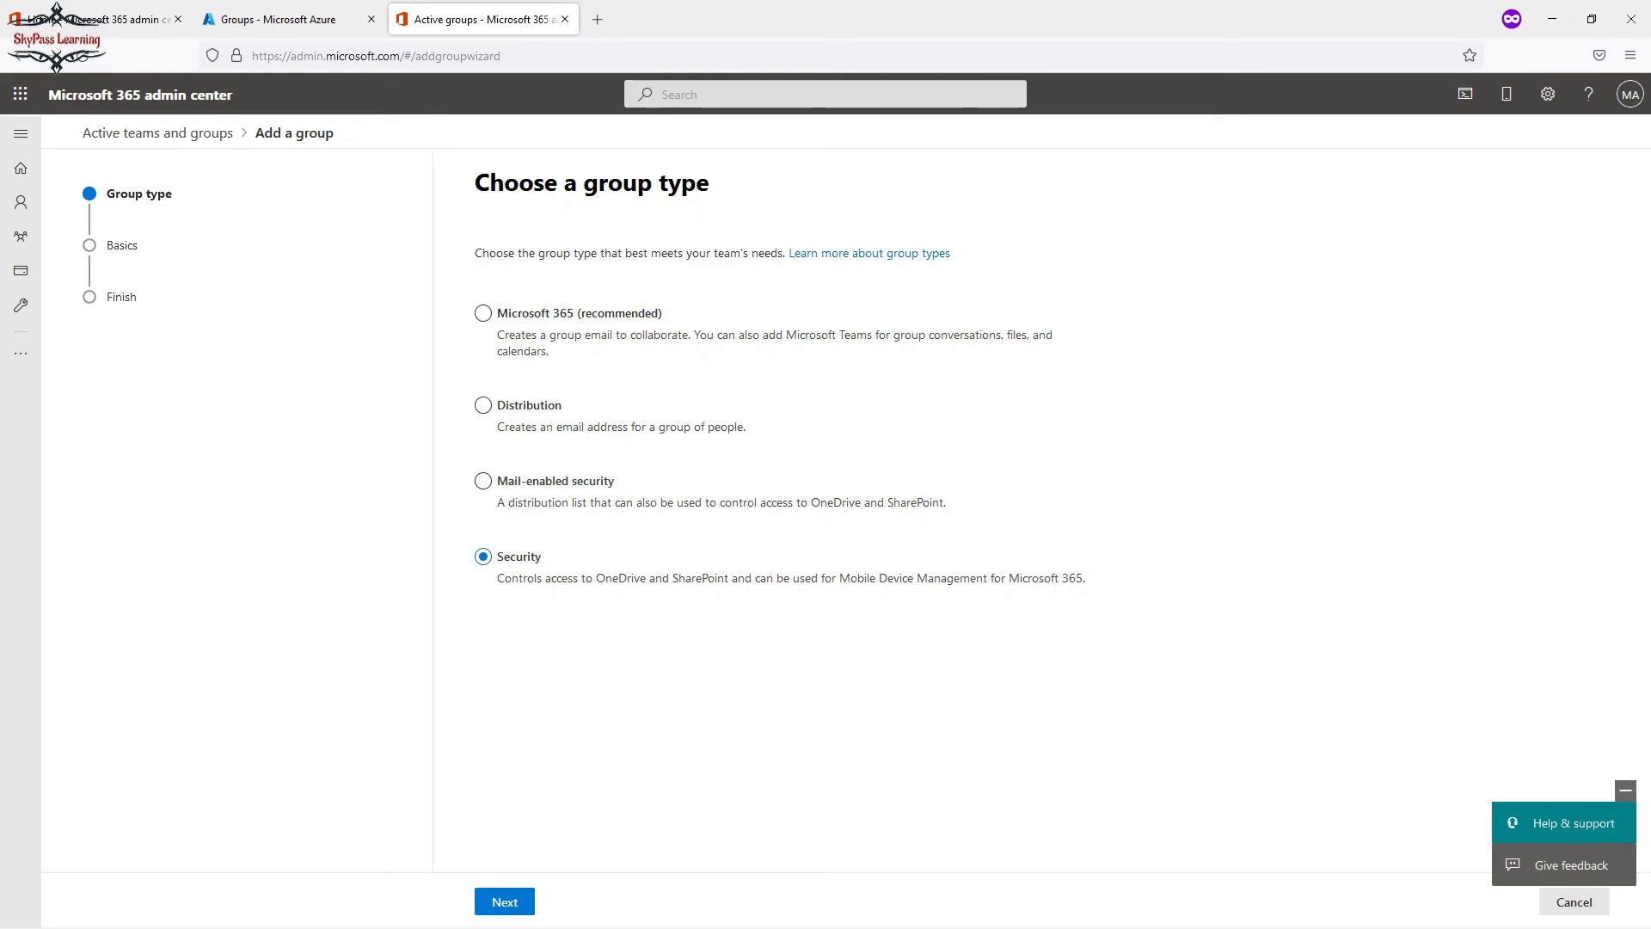
left_click(484, 481)
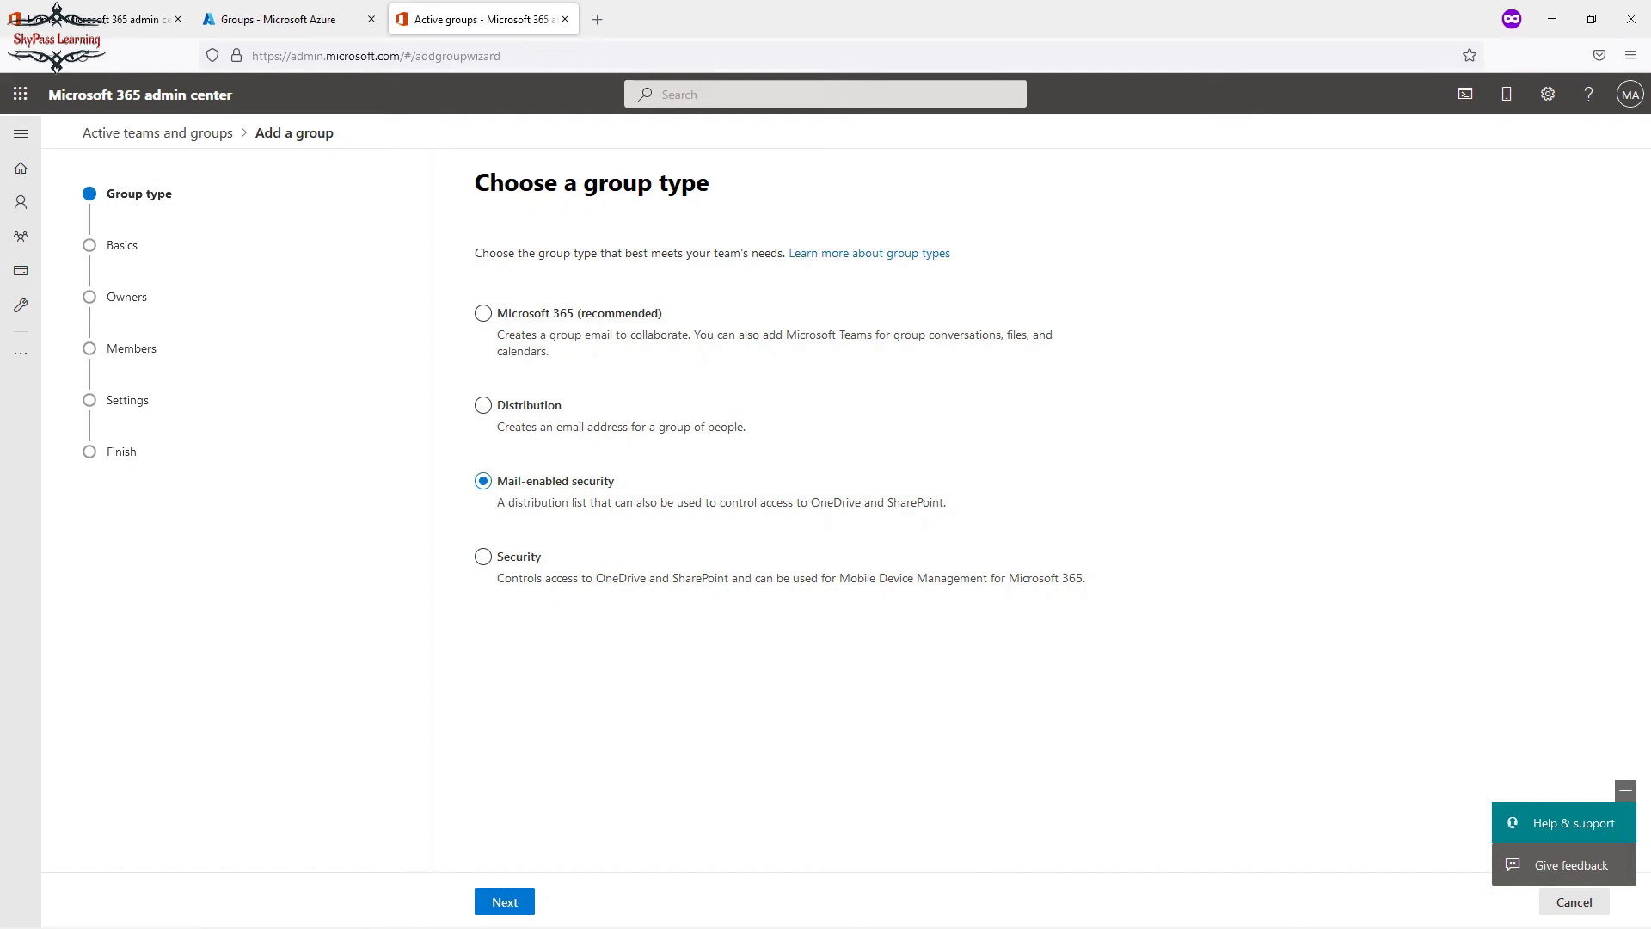
left_click(483, 406)
left_click(483, 314)
left_click(484, 481)
left_click(505, 902)
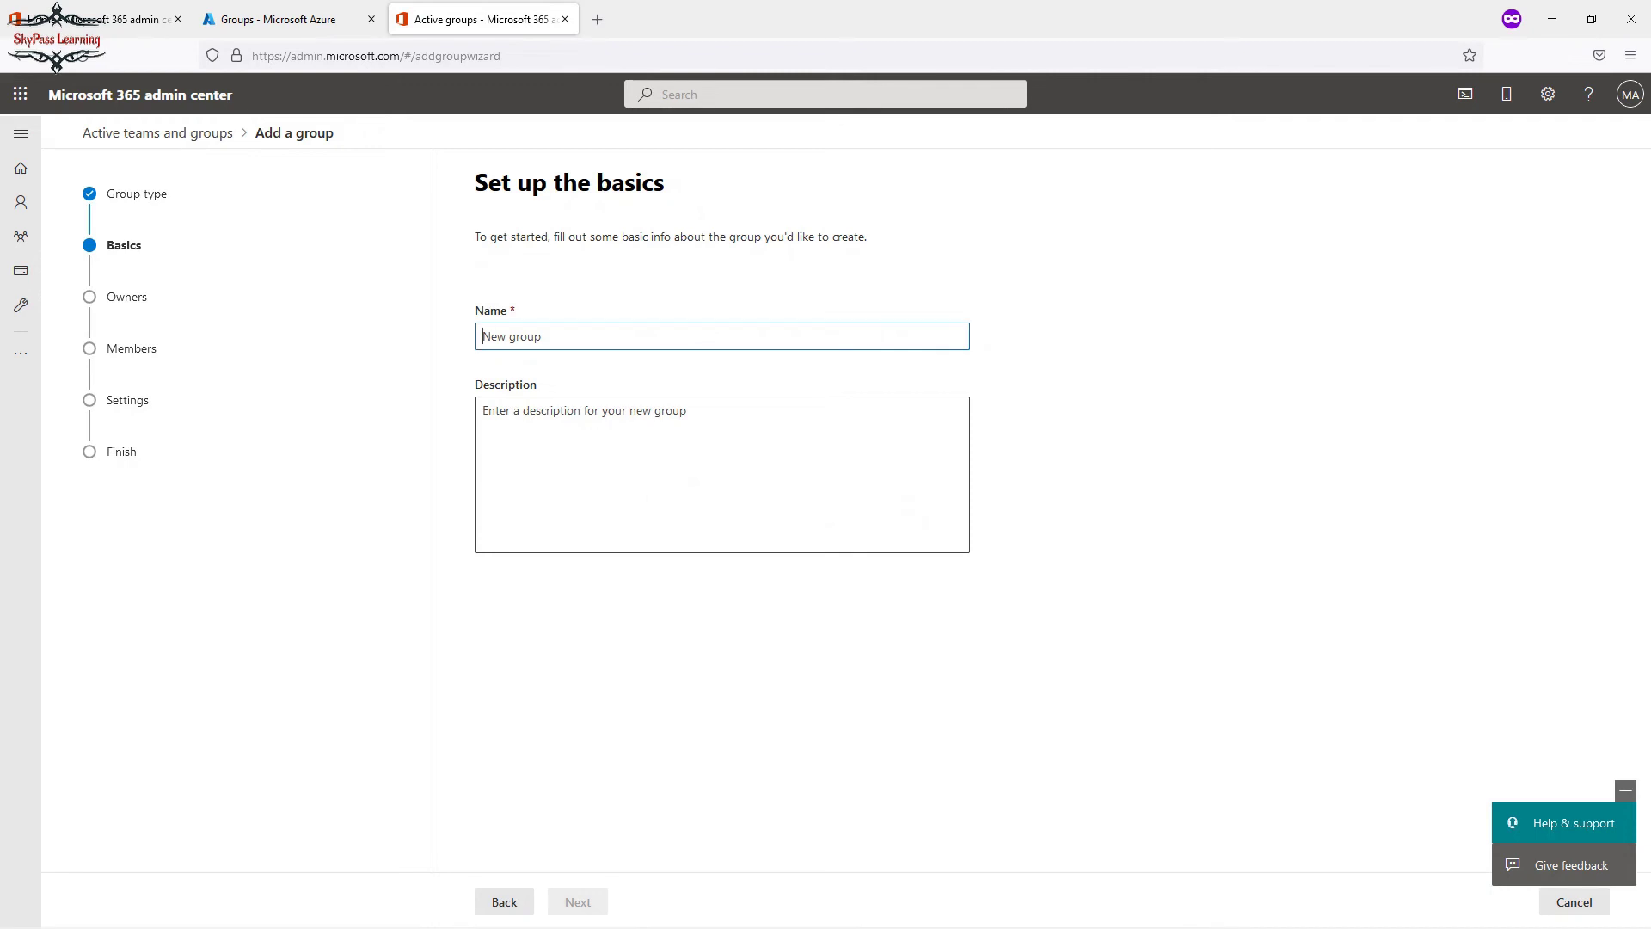
Name the group MailEnableSec_HR and continue to assigning owners
type("MailEnableSex")
key("BackSpace")
type("C")
key("BackSpace")
type("c_HR")
left_click(578, 901)
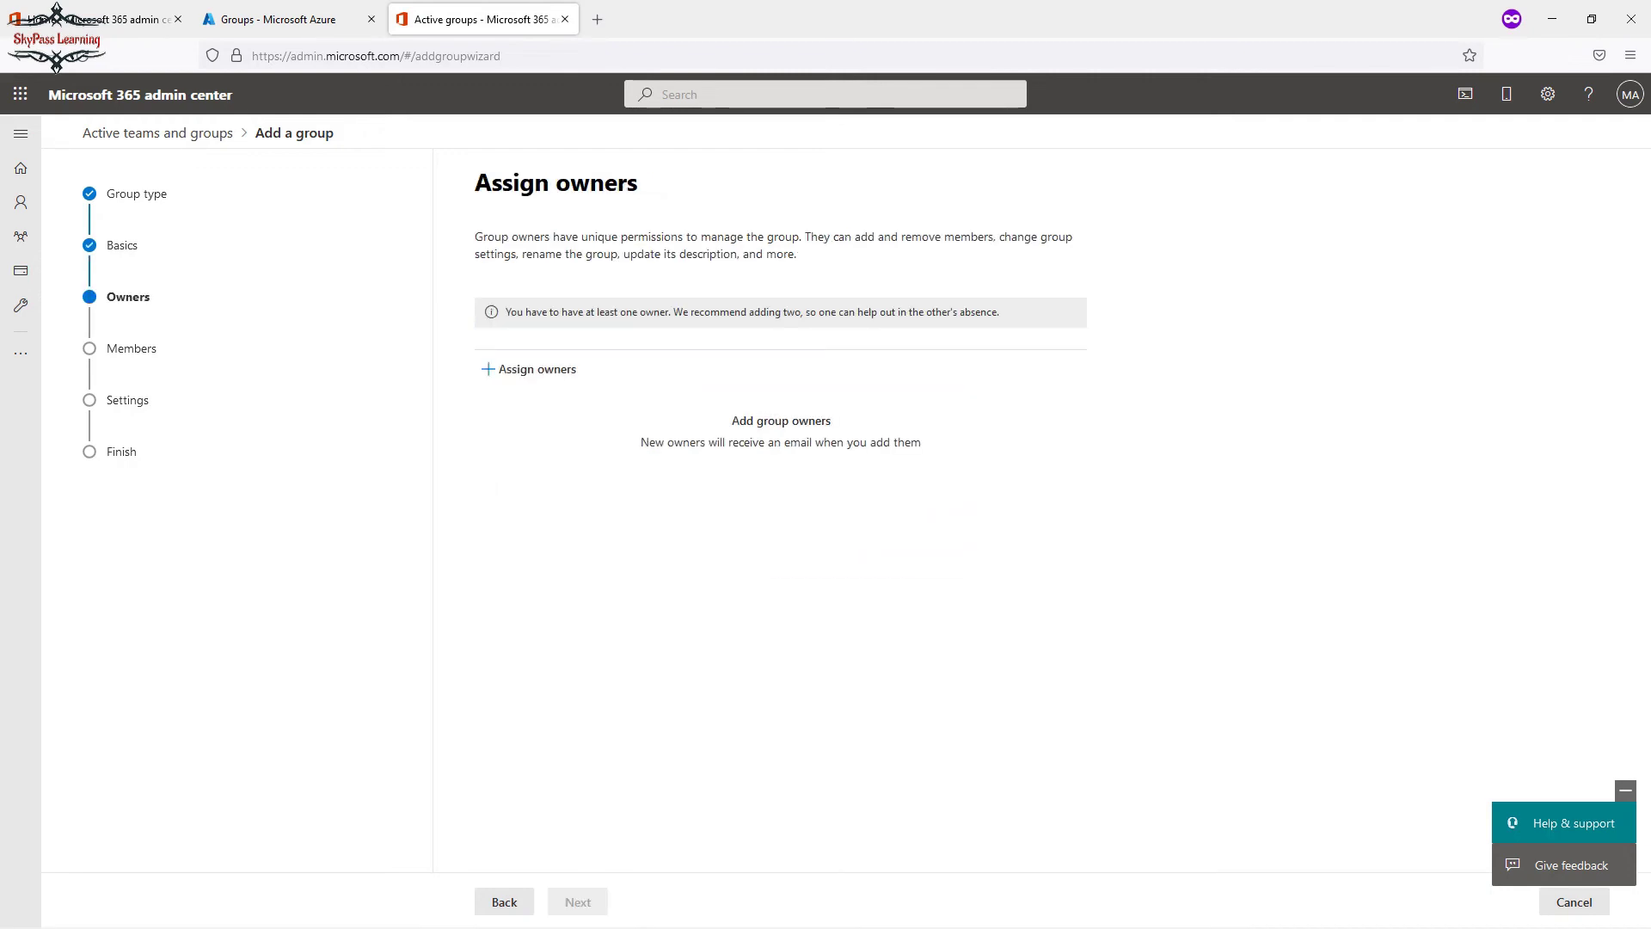
Assign the first listed user as the group's owner and continue to adding members
left_click(528, 369)
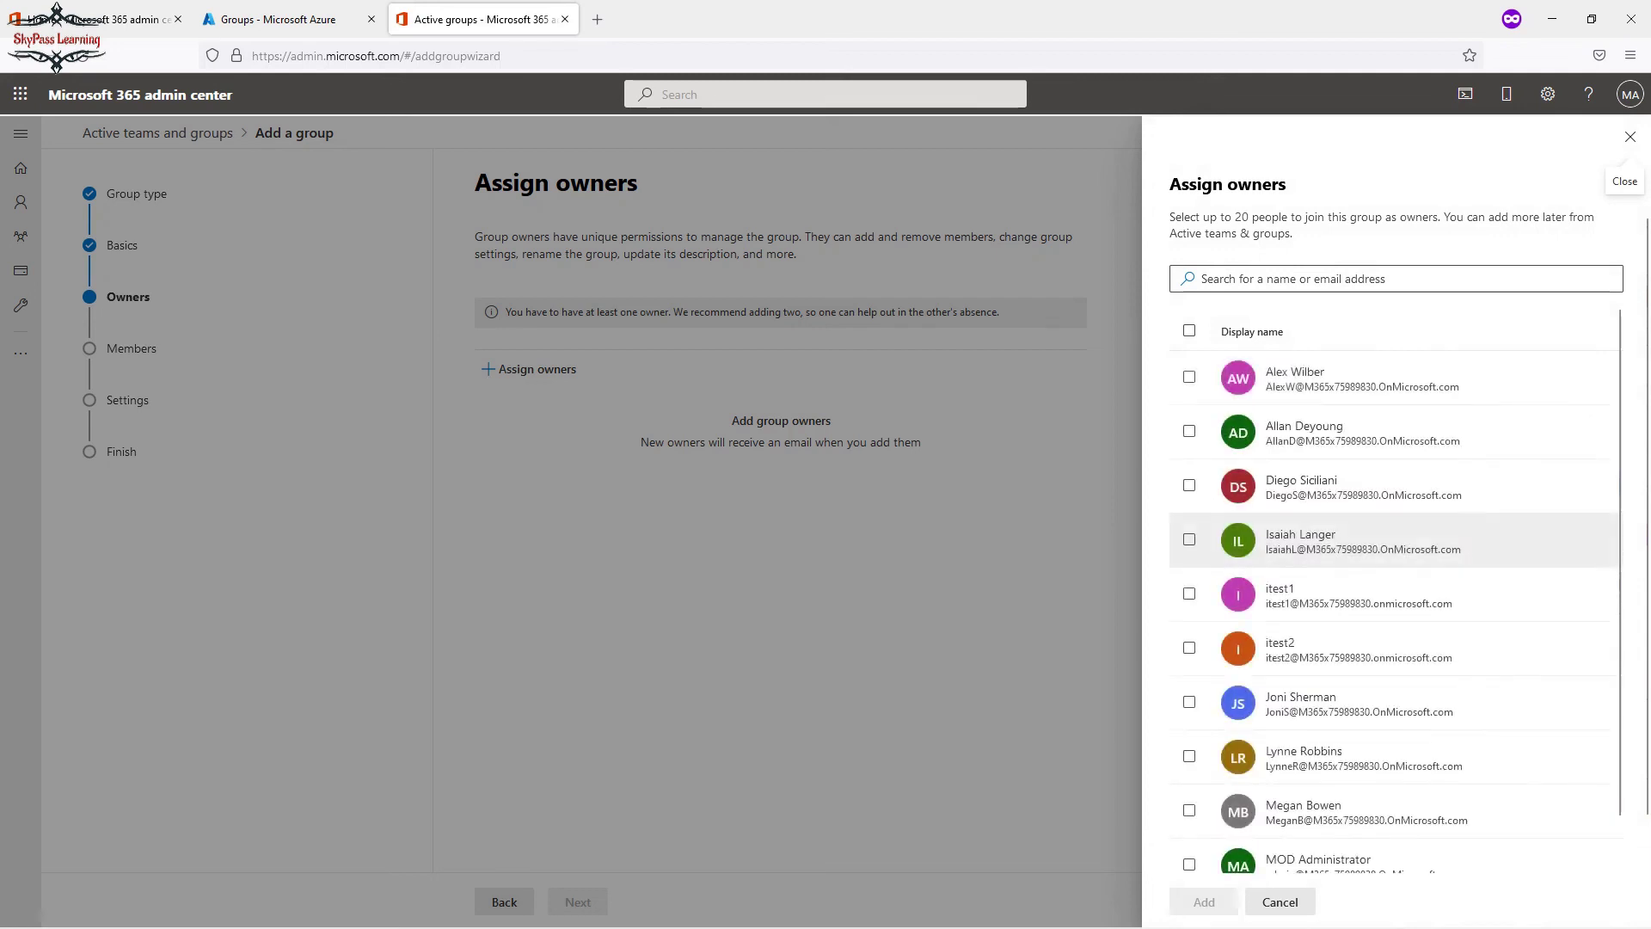
left_click(1189, 376)
left_click(1204, 901)
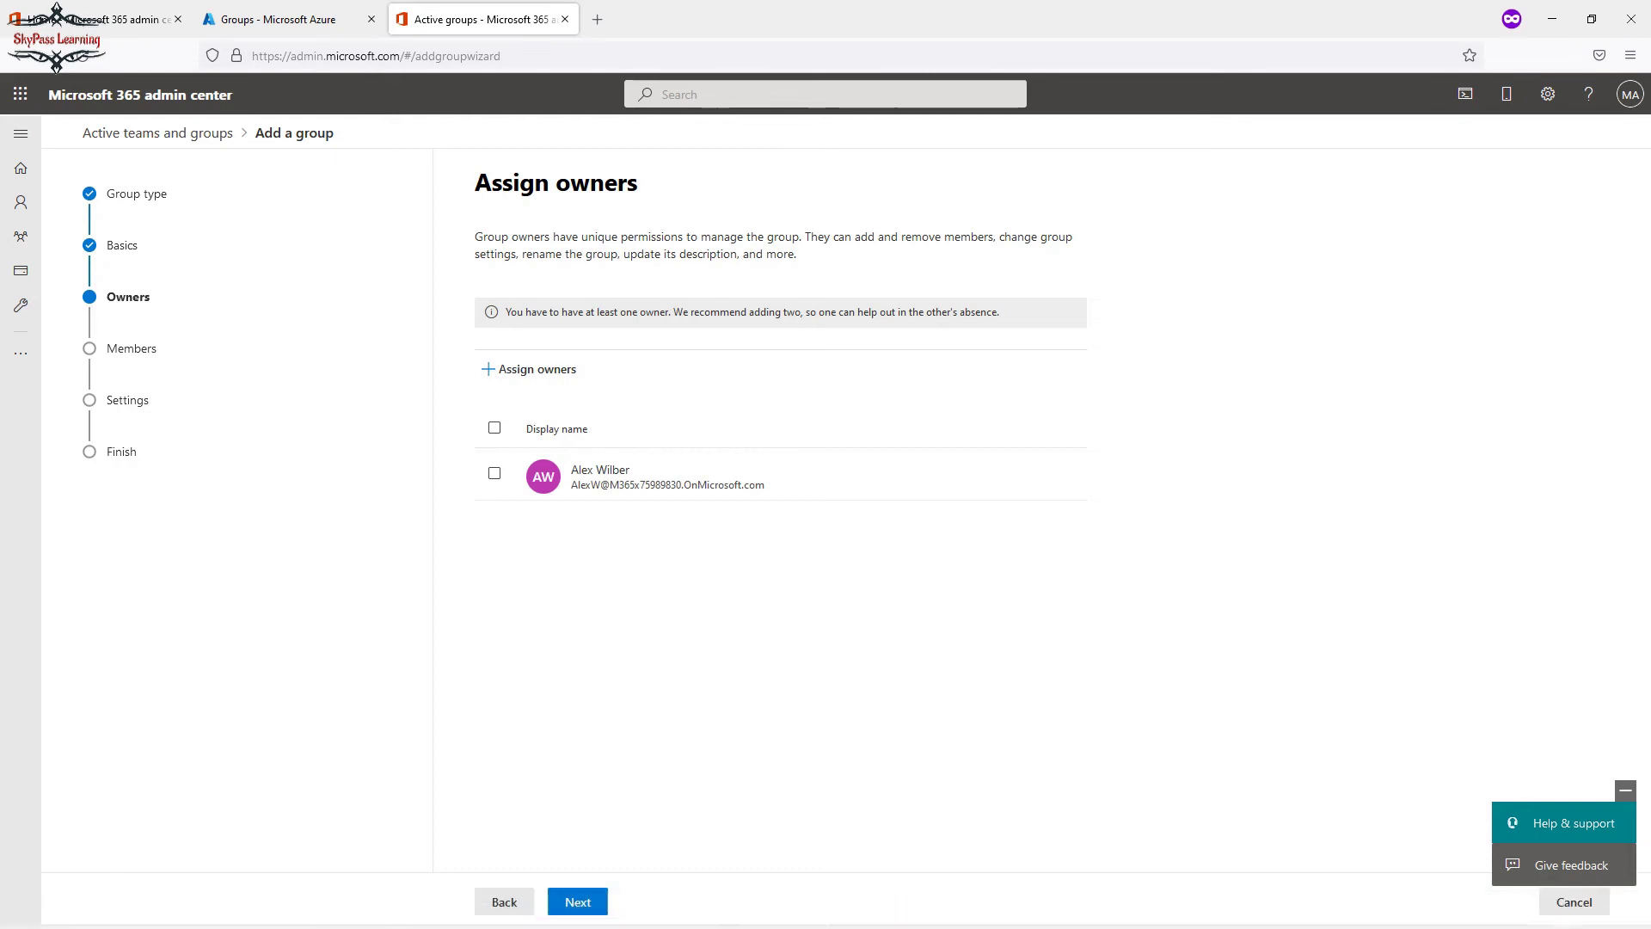
left_click(578, 902)
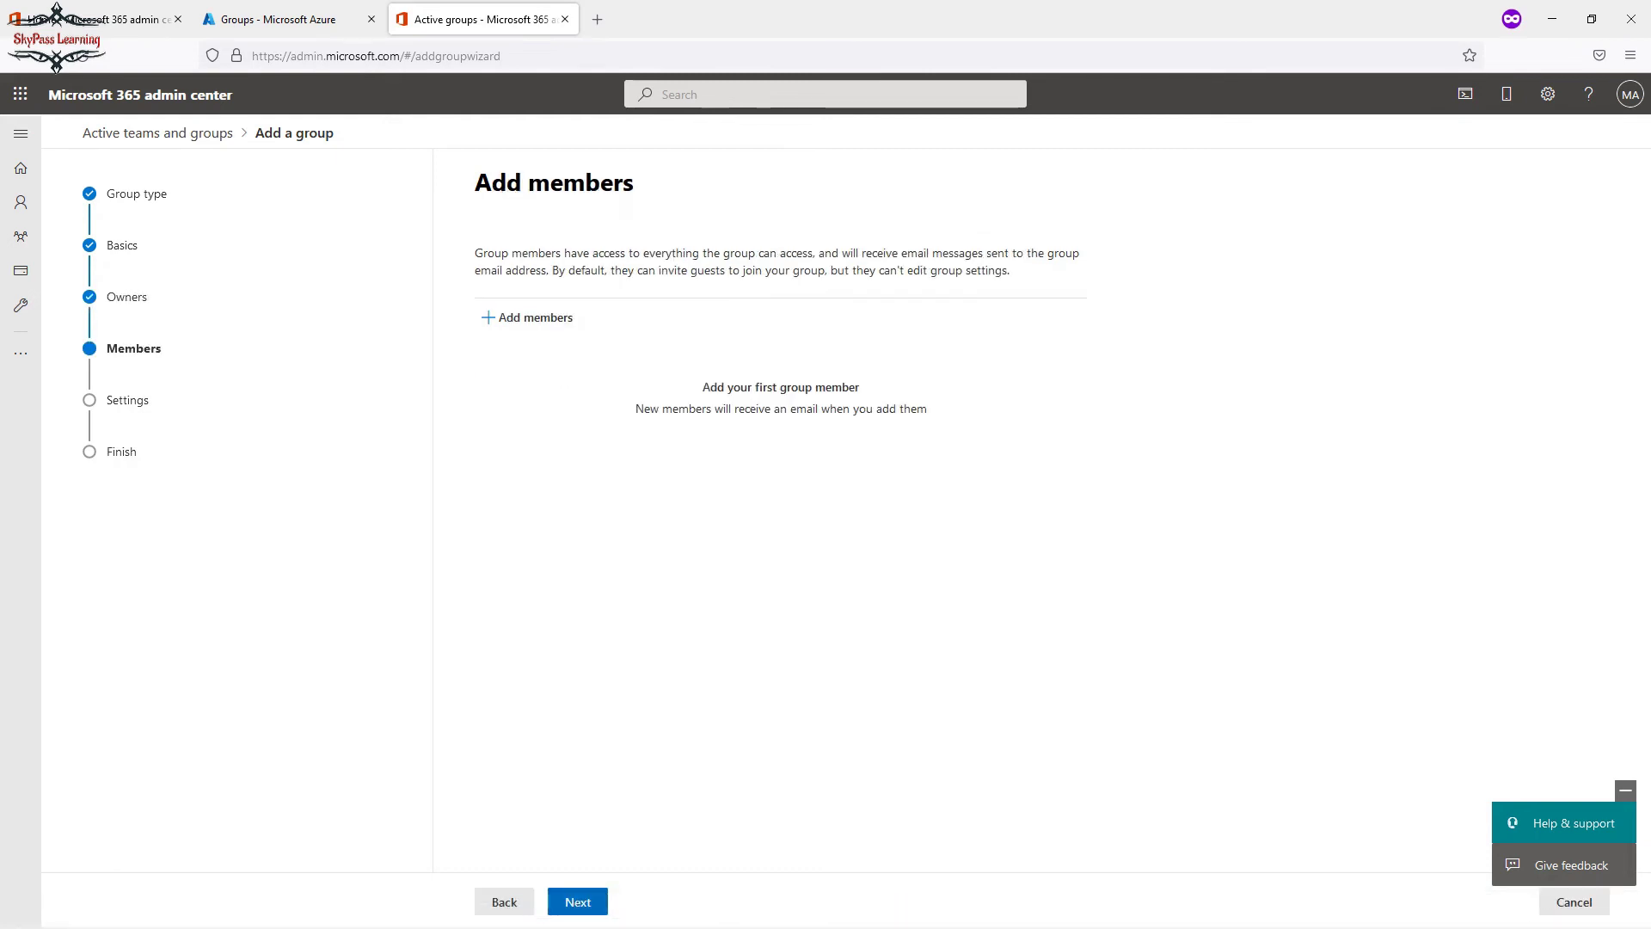
Add the third listed user as the group's only member and continue to the group settings
left_click(528, 318)
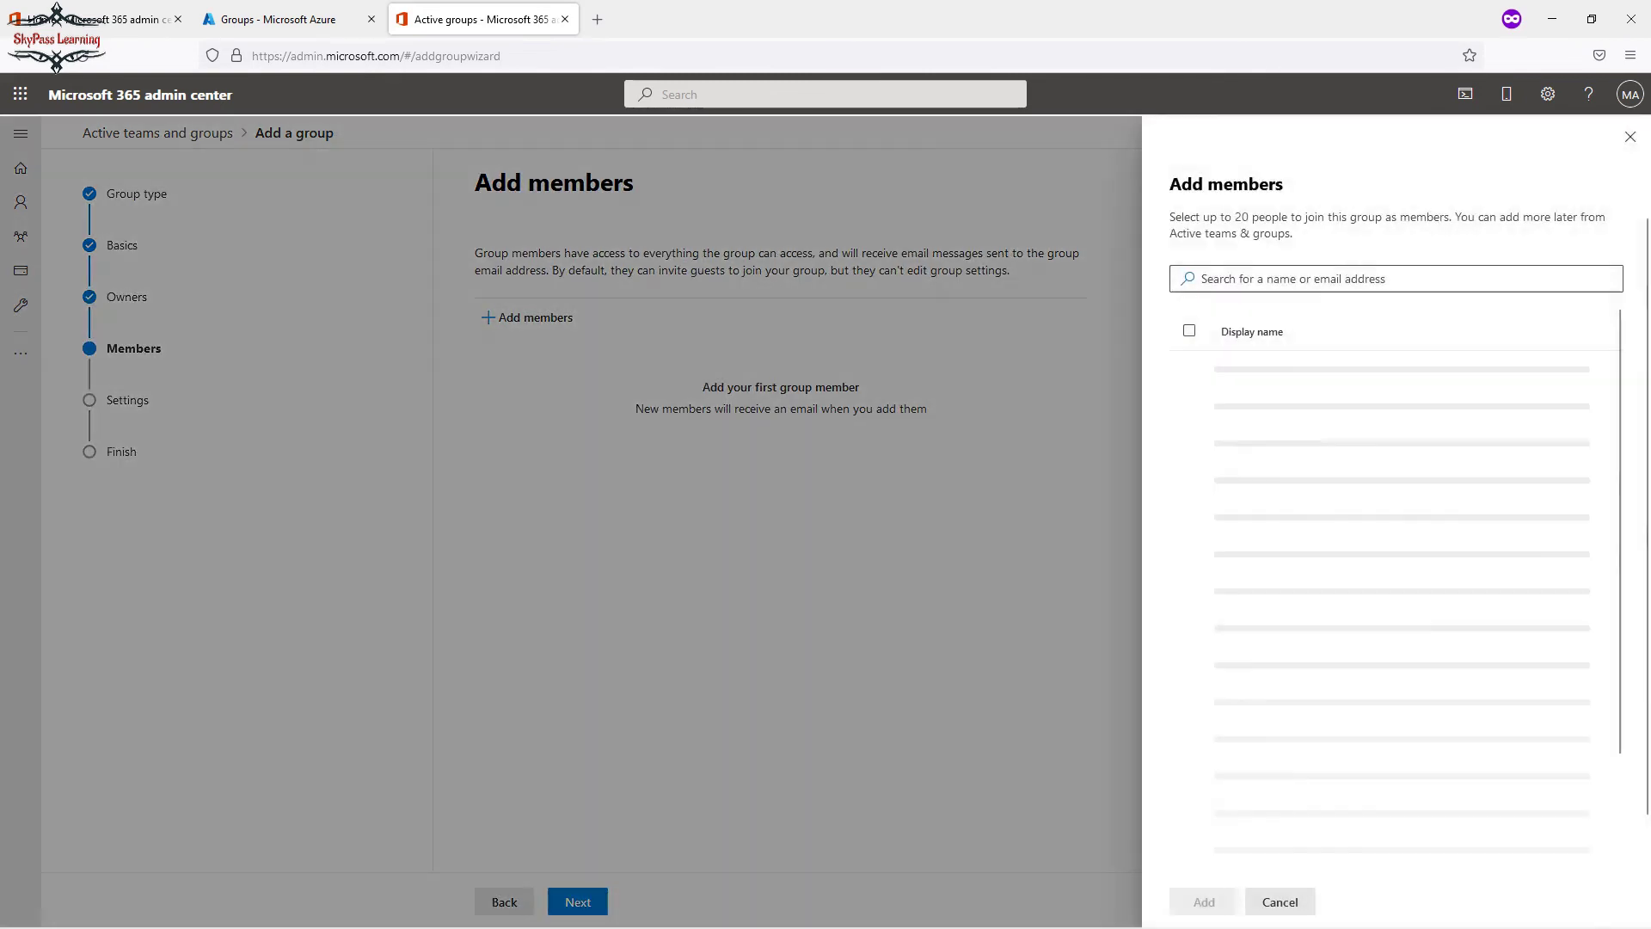
left_click(1304, 430)
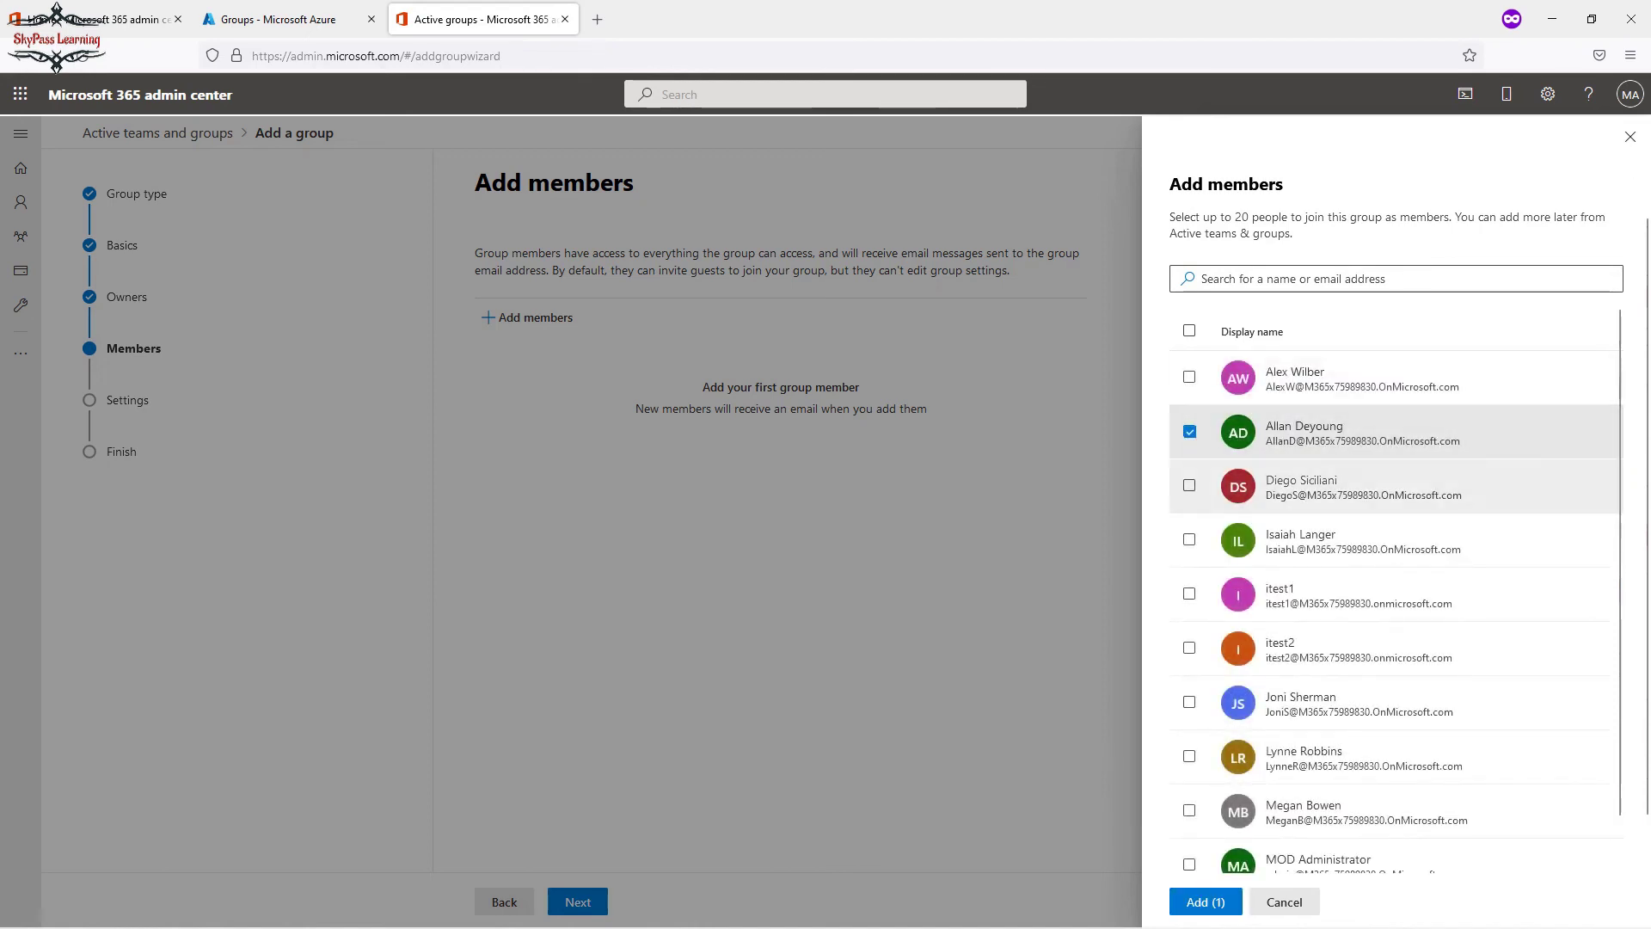
left_click(1303, 484)
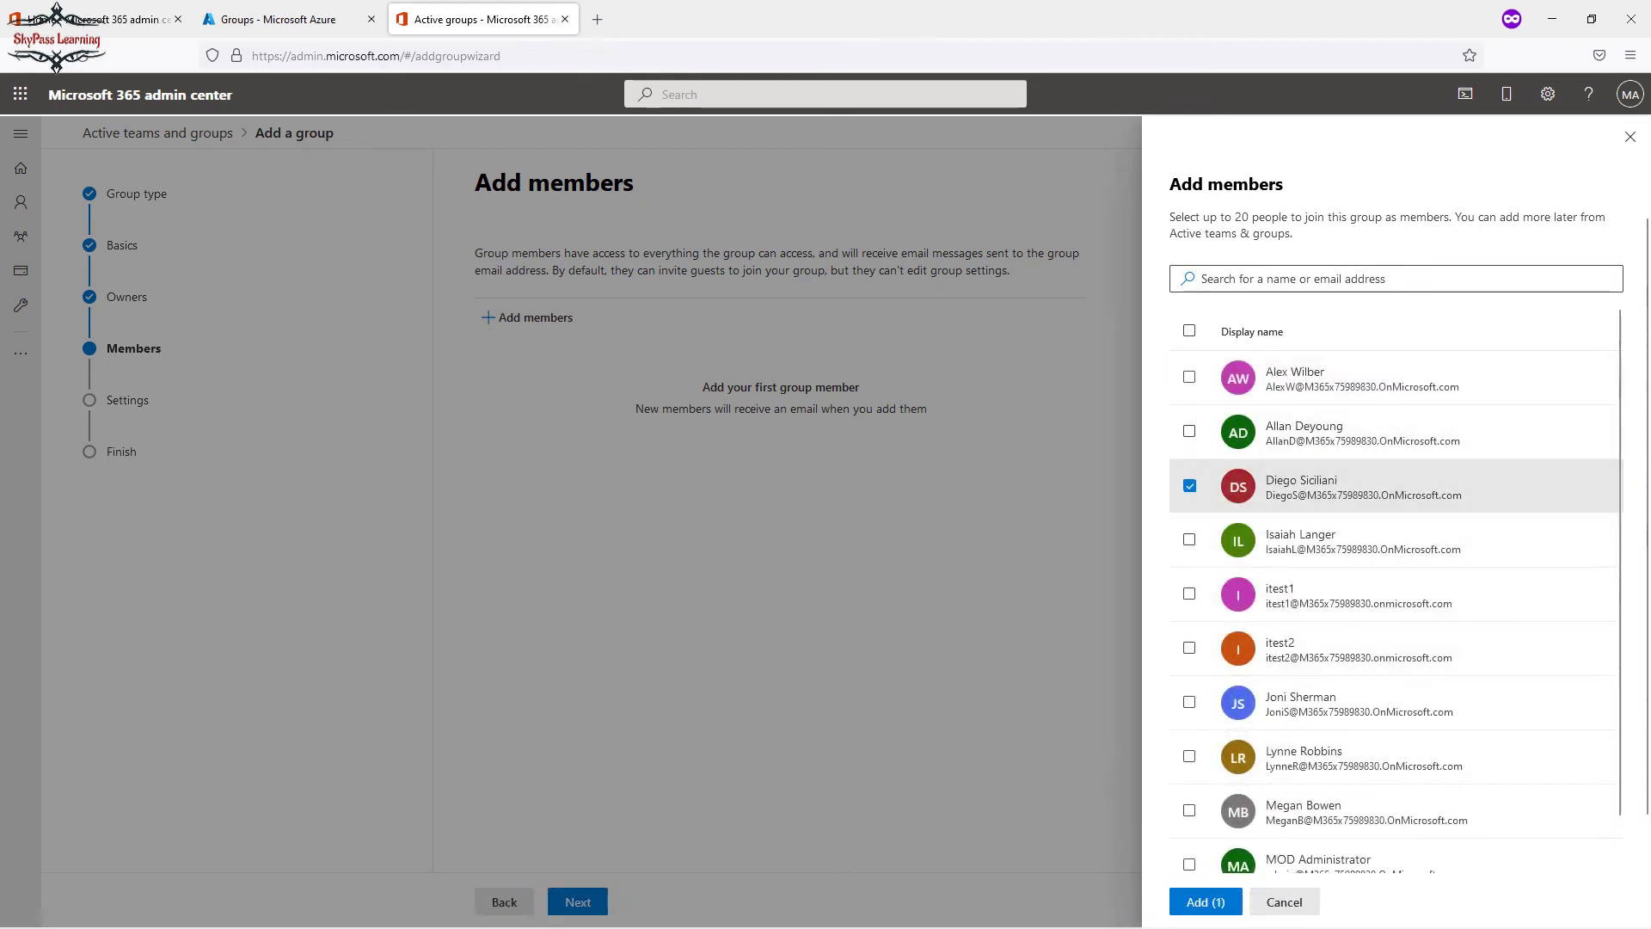
left_click(1202, 901)
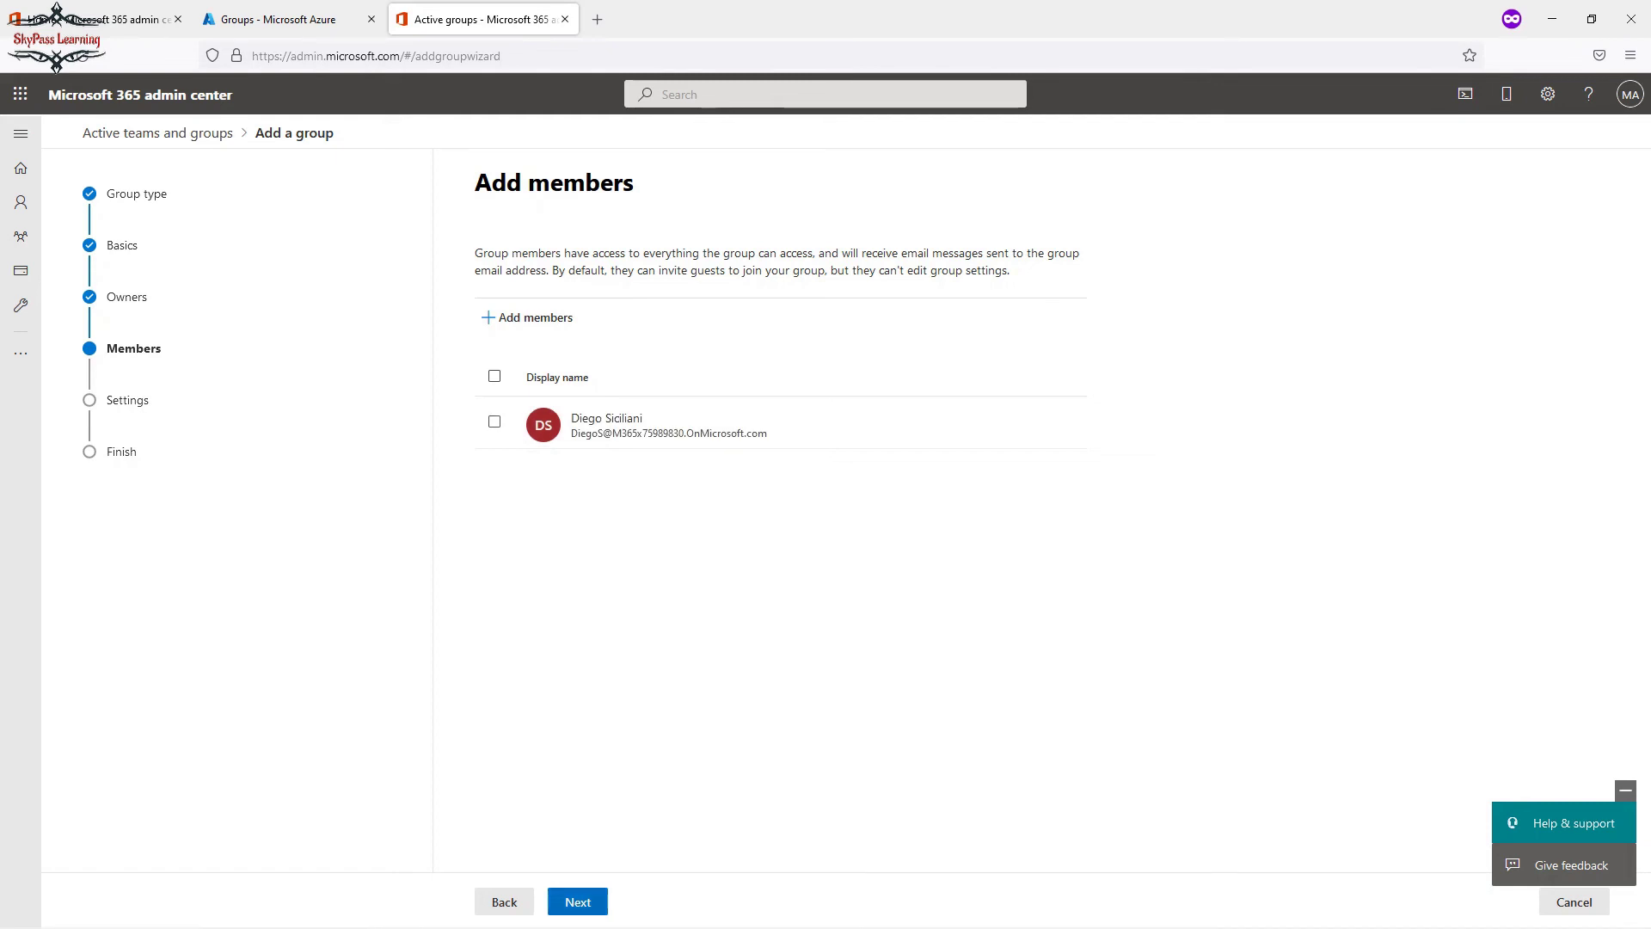
left_click(578, 901)
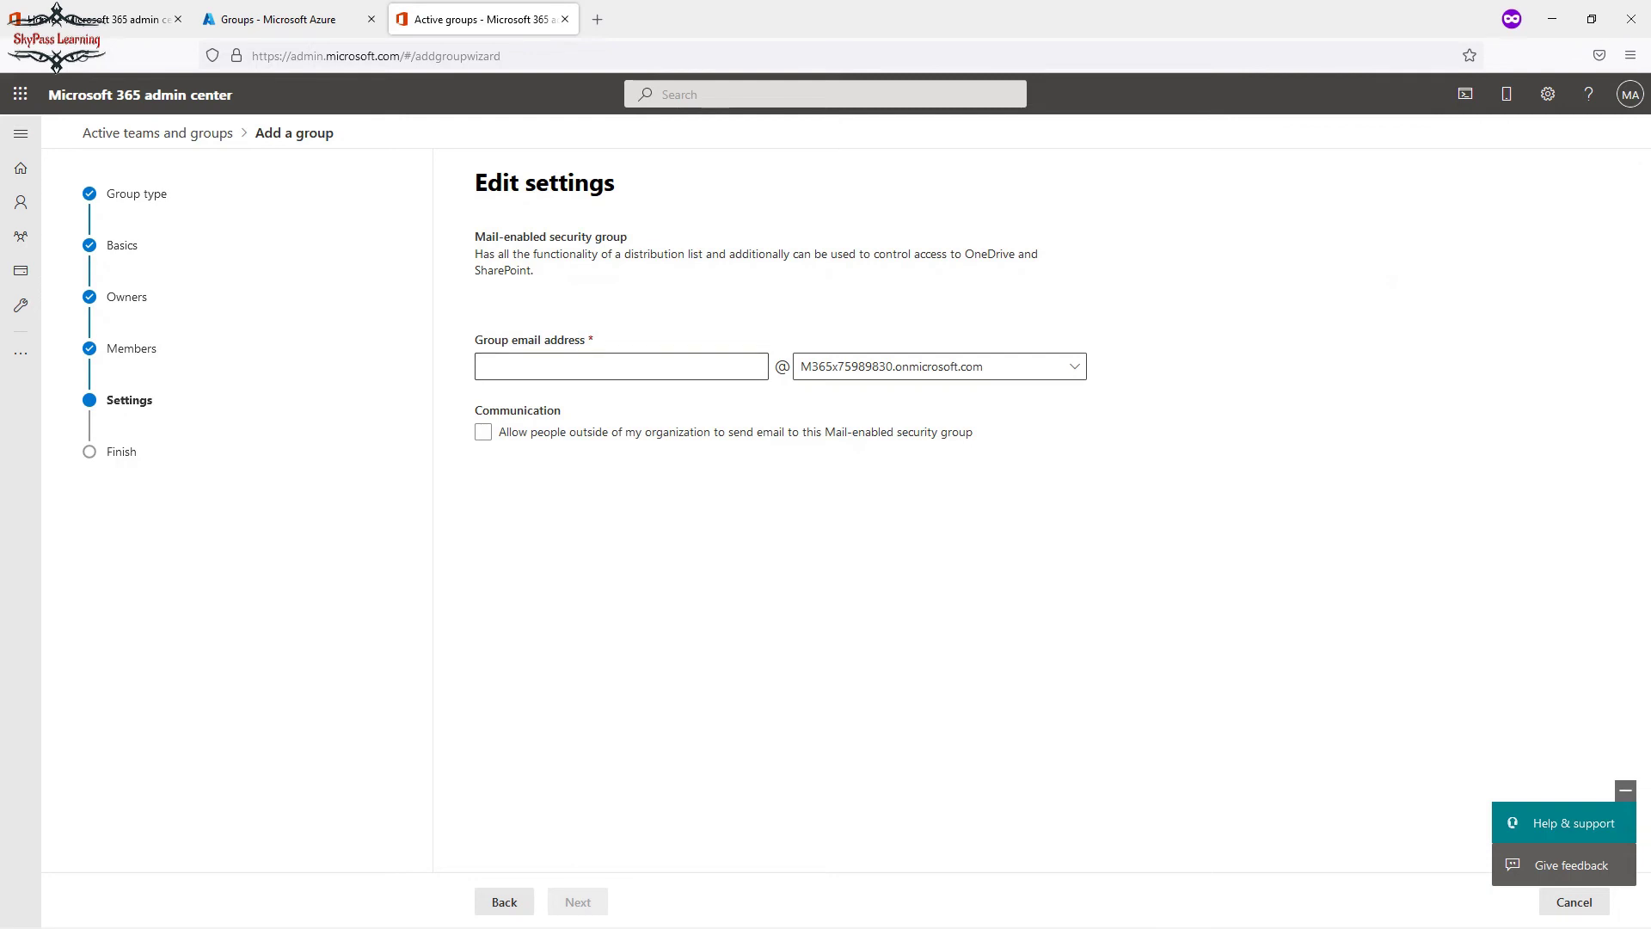
Review the group email address field, its domain choice and the option for receiving outside email
left_click(939, 366)
key("Escape")
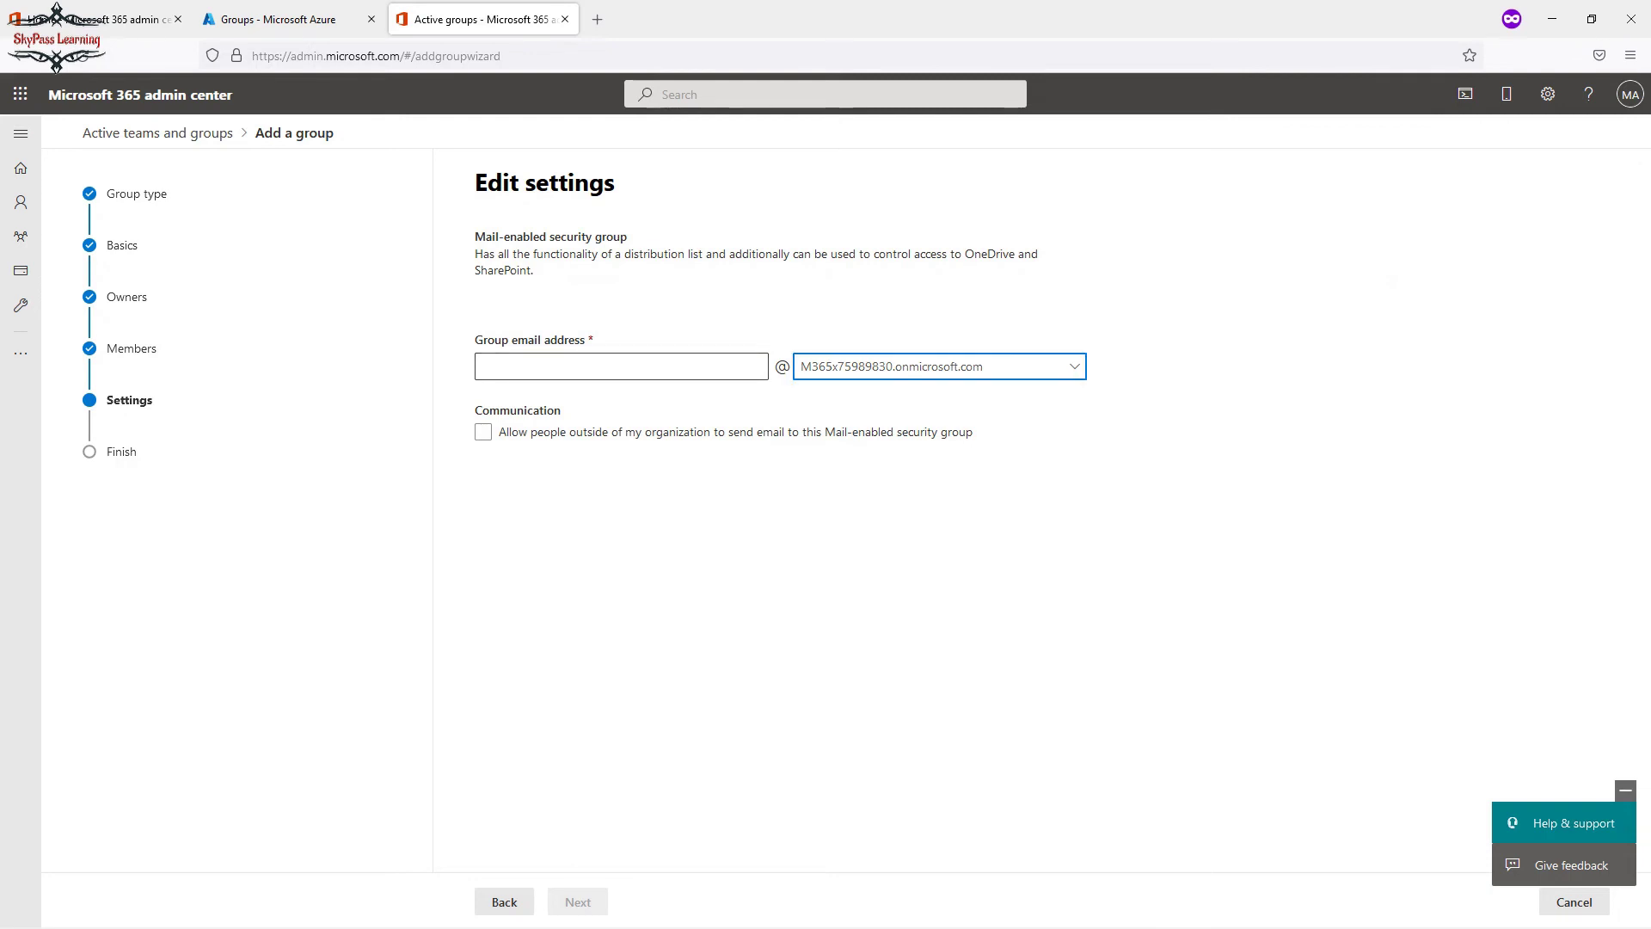
left_click(621, 367)
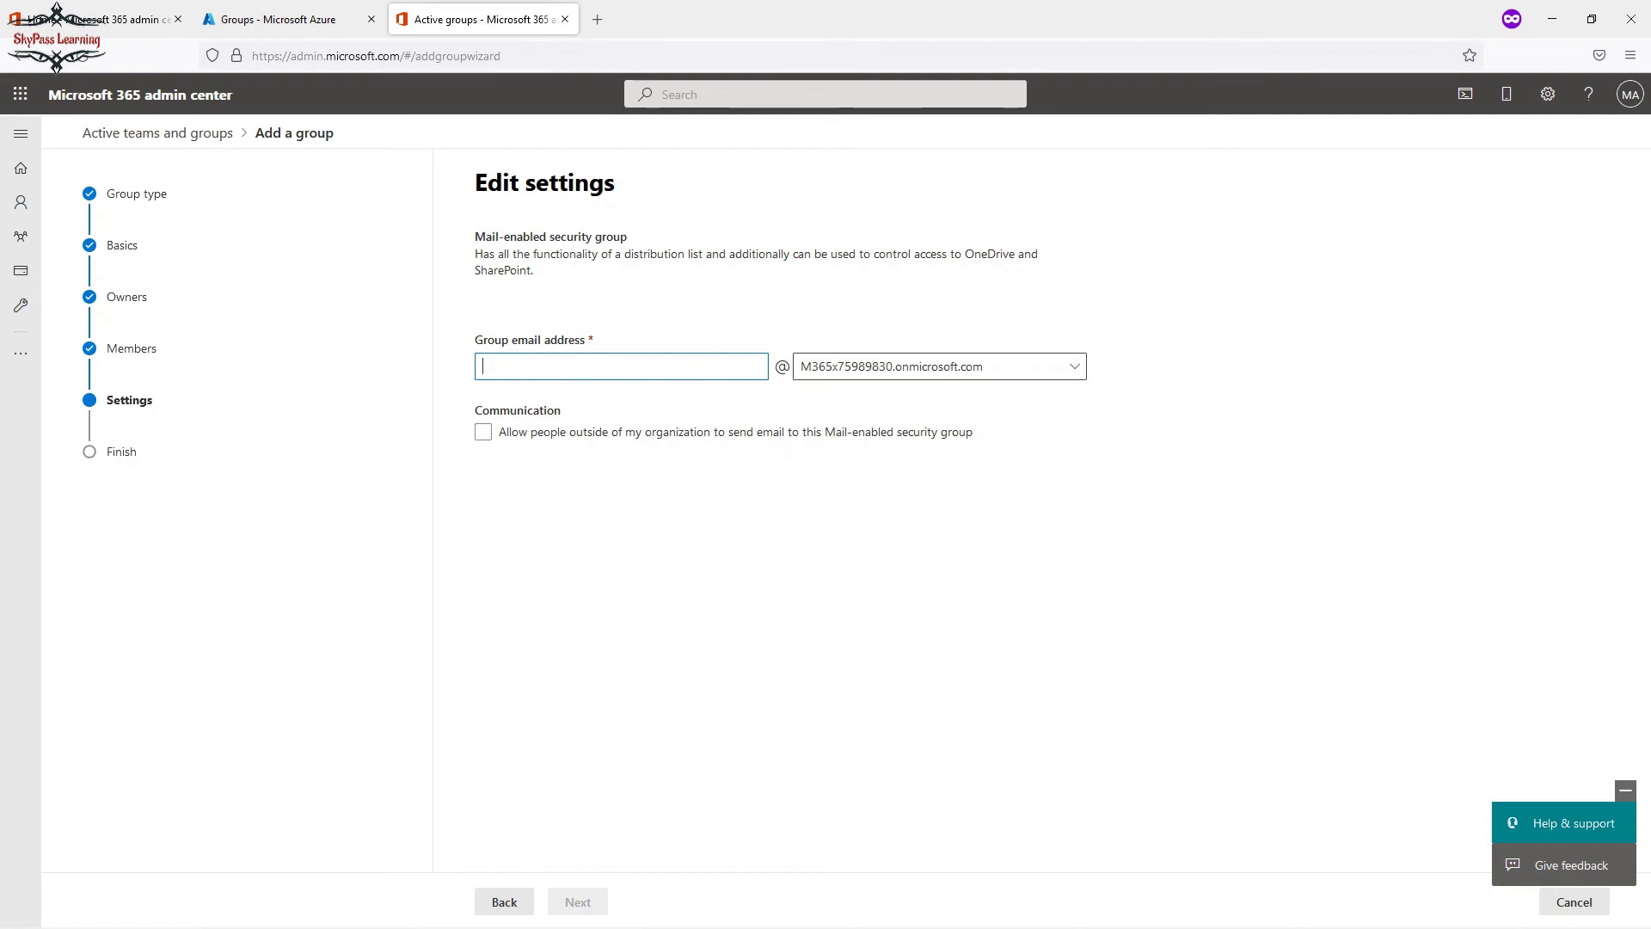
left_click_drag(475, 340, 580, 340)
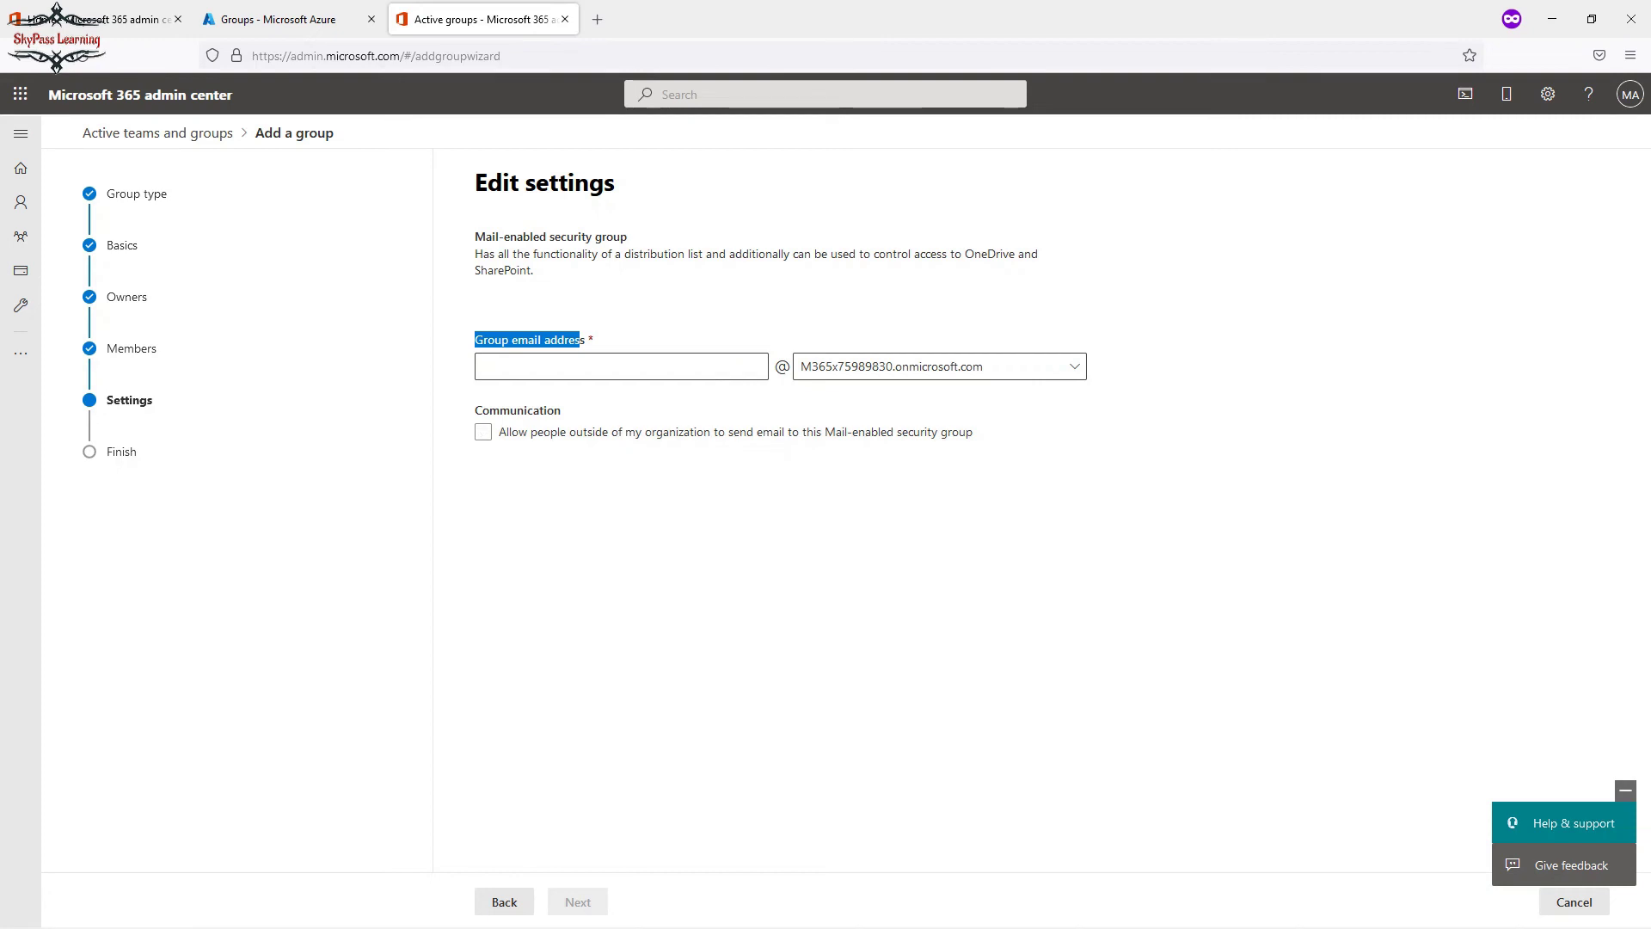
left_click(483, 432)
left_click(621, 366)
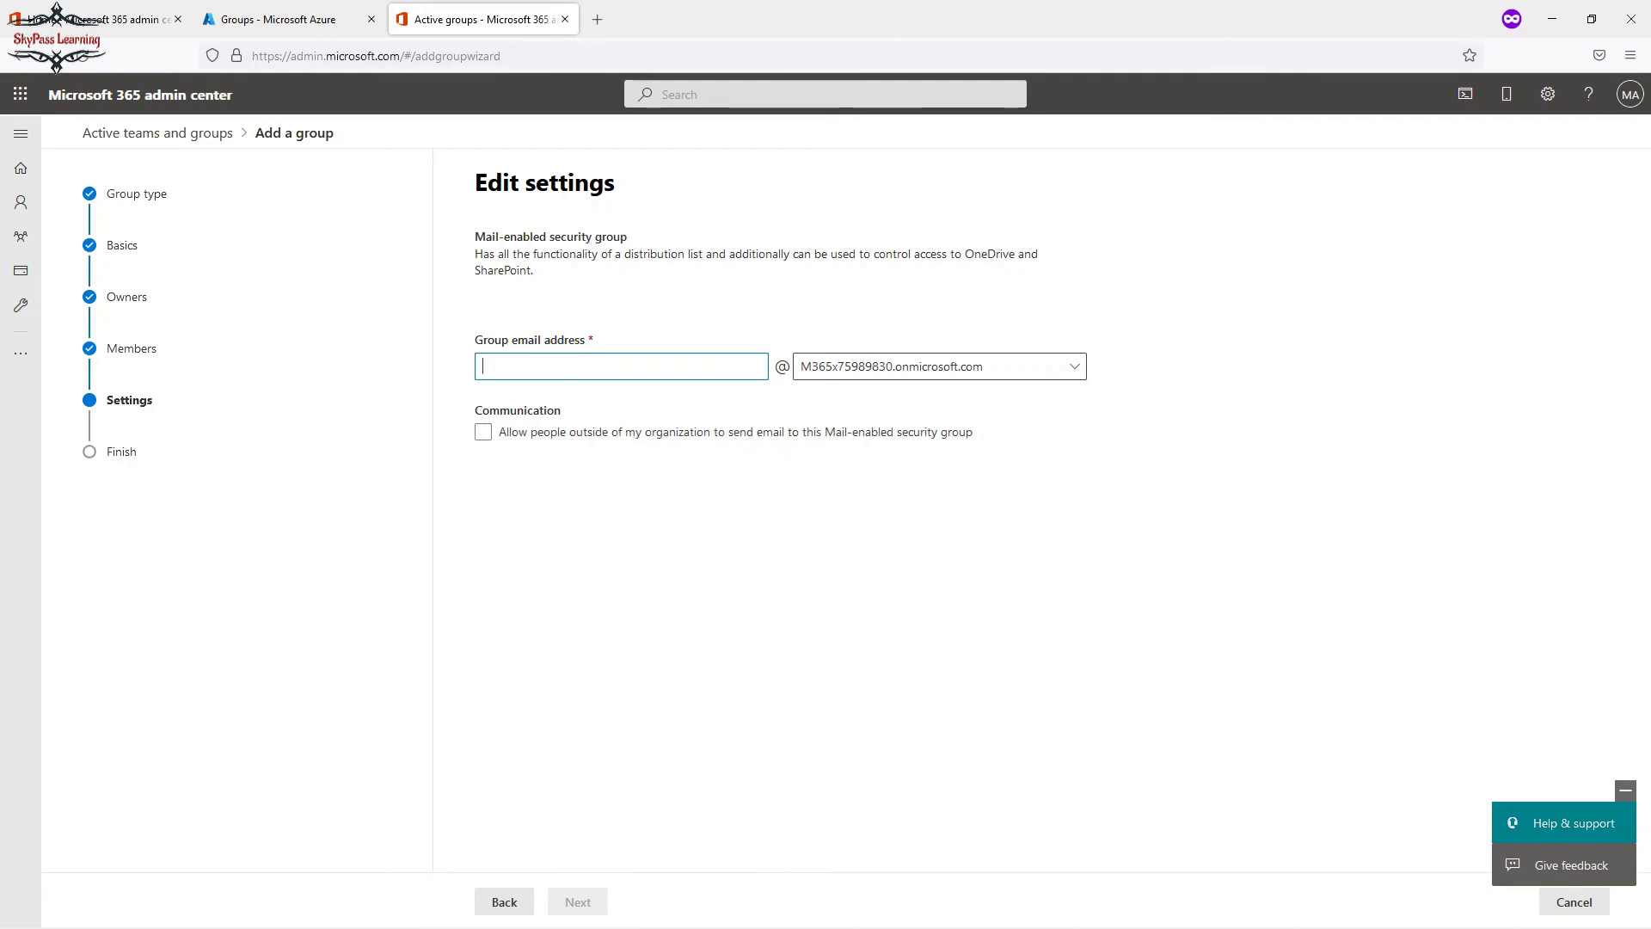
type("SG-Ex")
key("BackSpace")
key("BackSpace")
key("BackSpace")
key("BackSpace")
key("BackSpace")
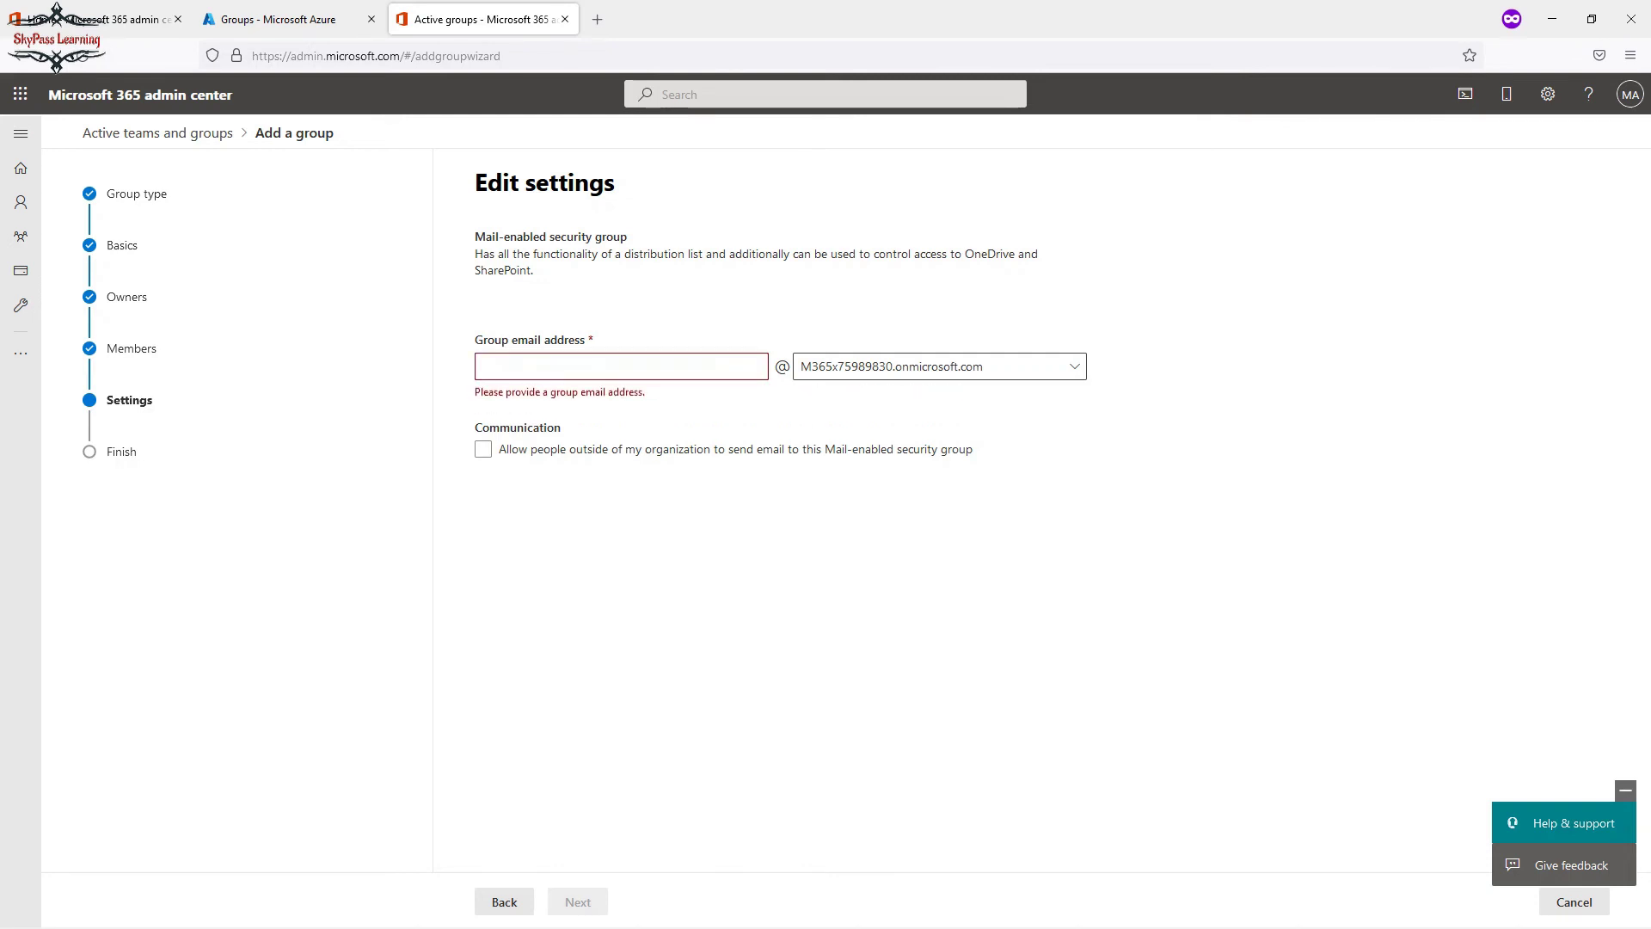
Set the group email alias to HREmail with the default domain, create the group and close the wizard
type("HR")
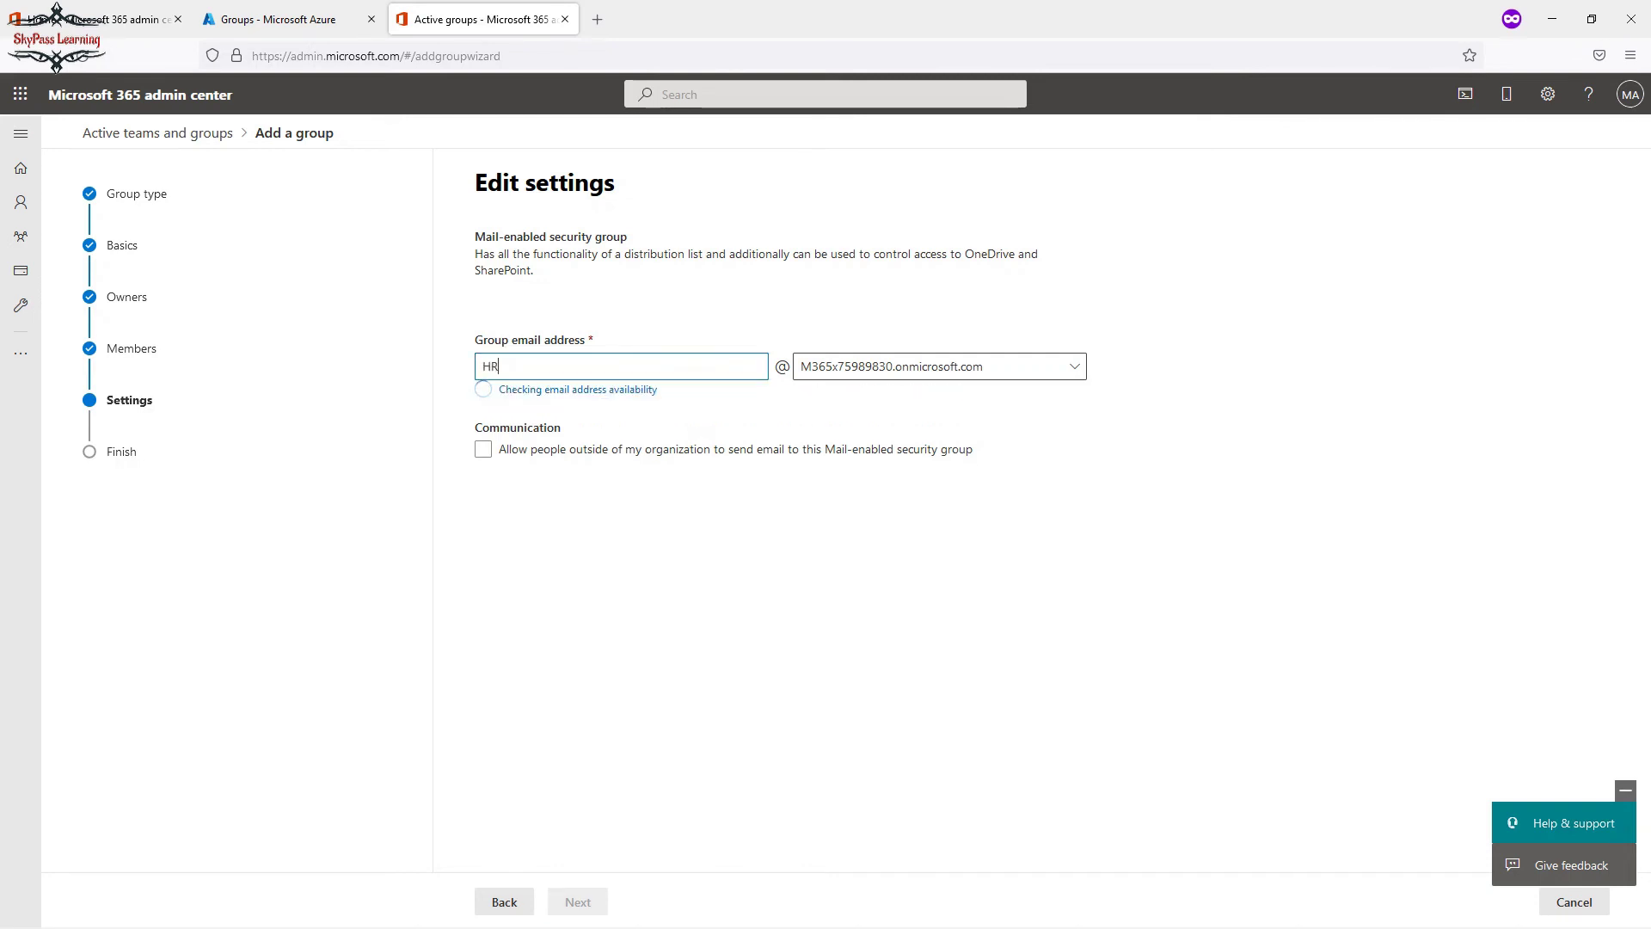
type("Email")
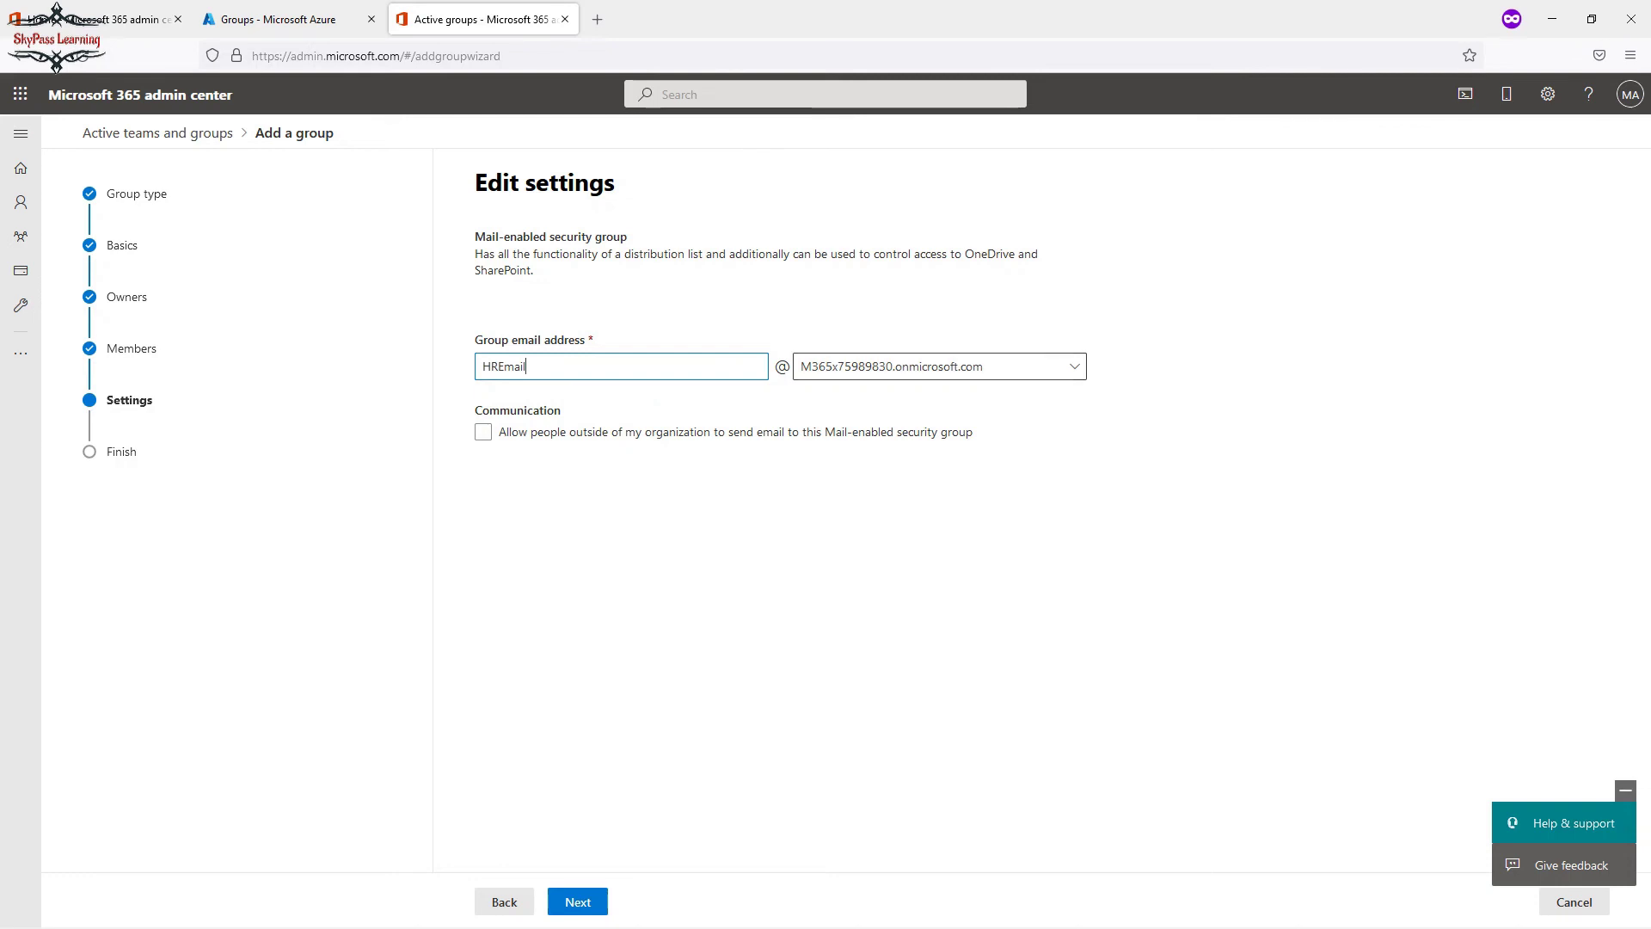
key("Return")
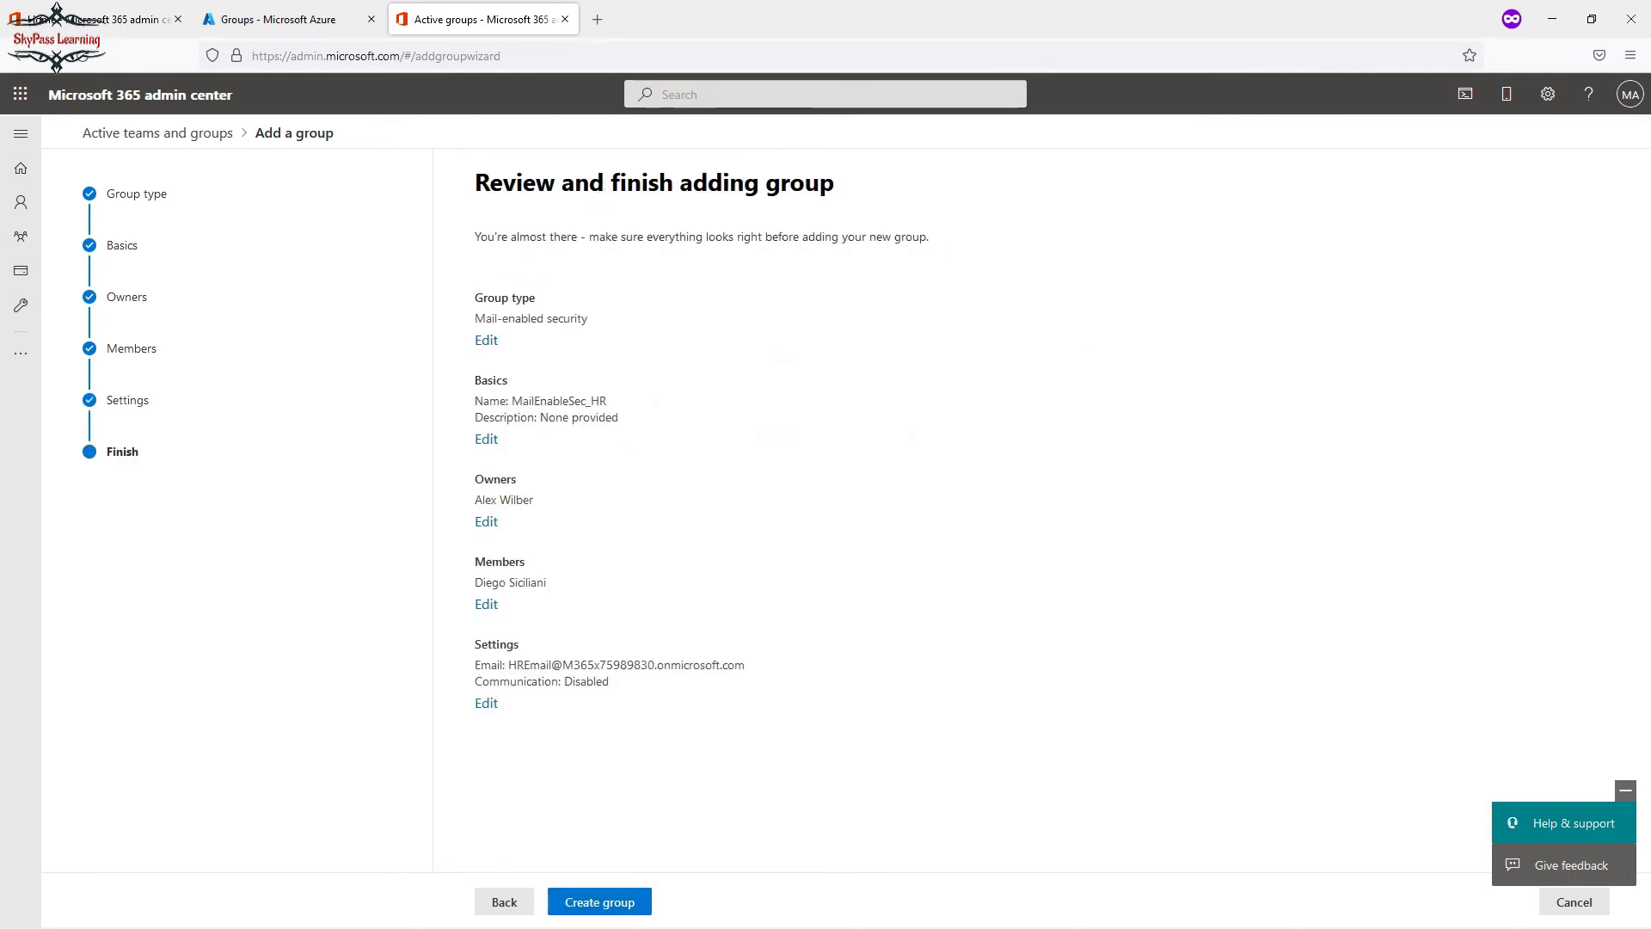
key("Return")
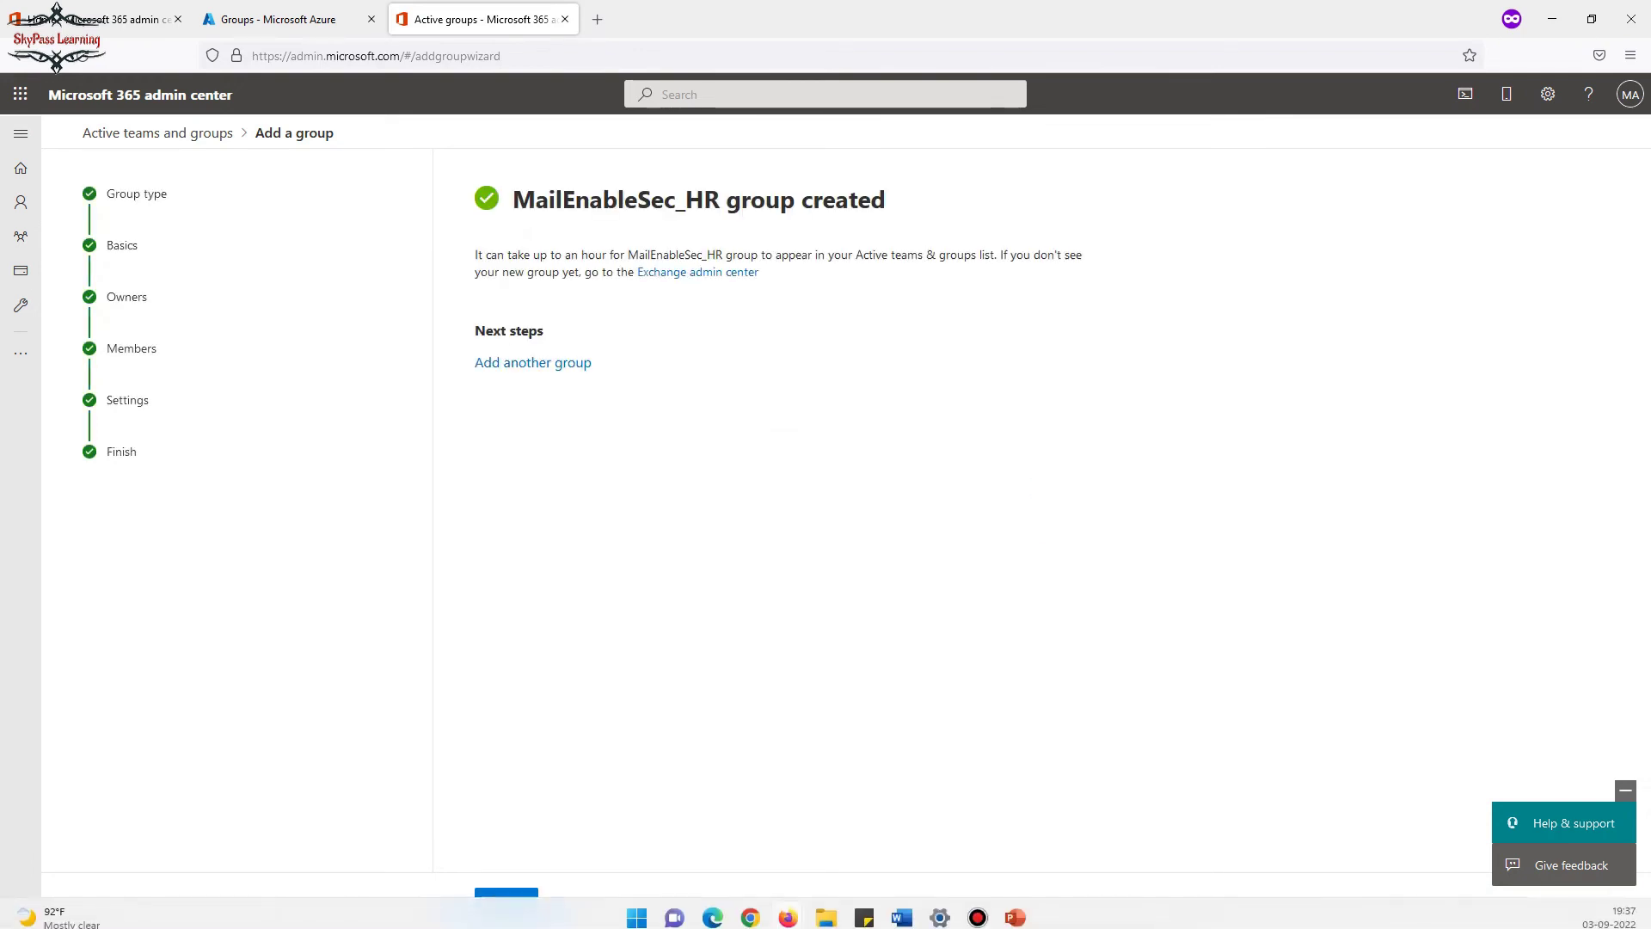
left_click(519, 899)
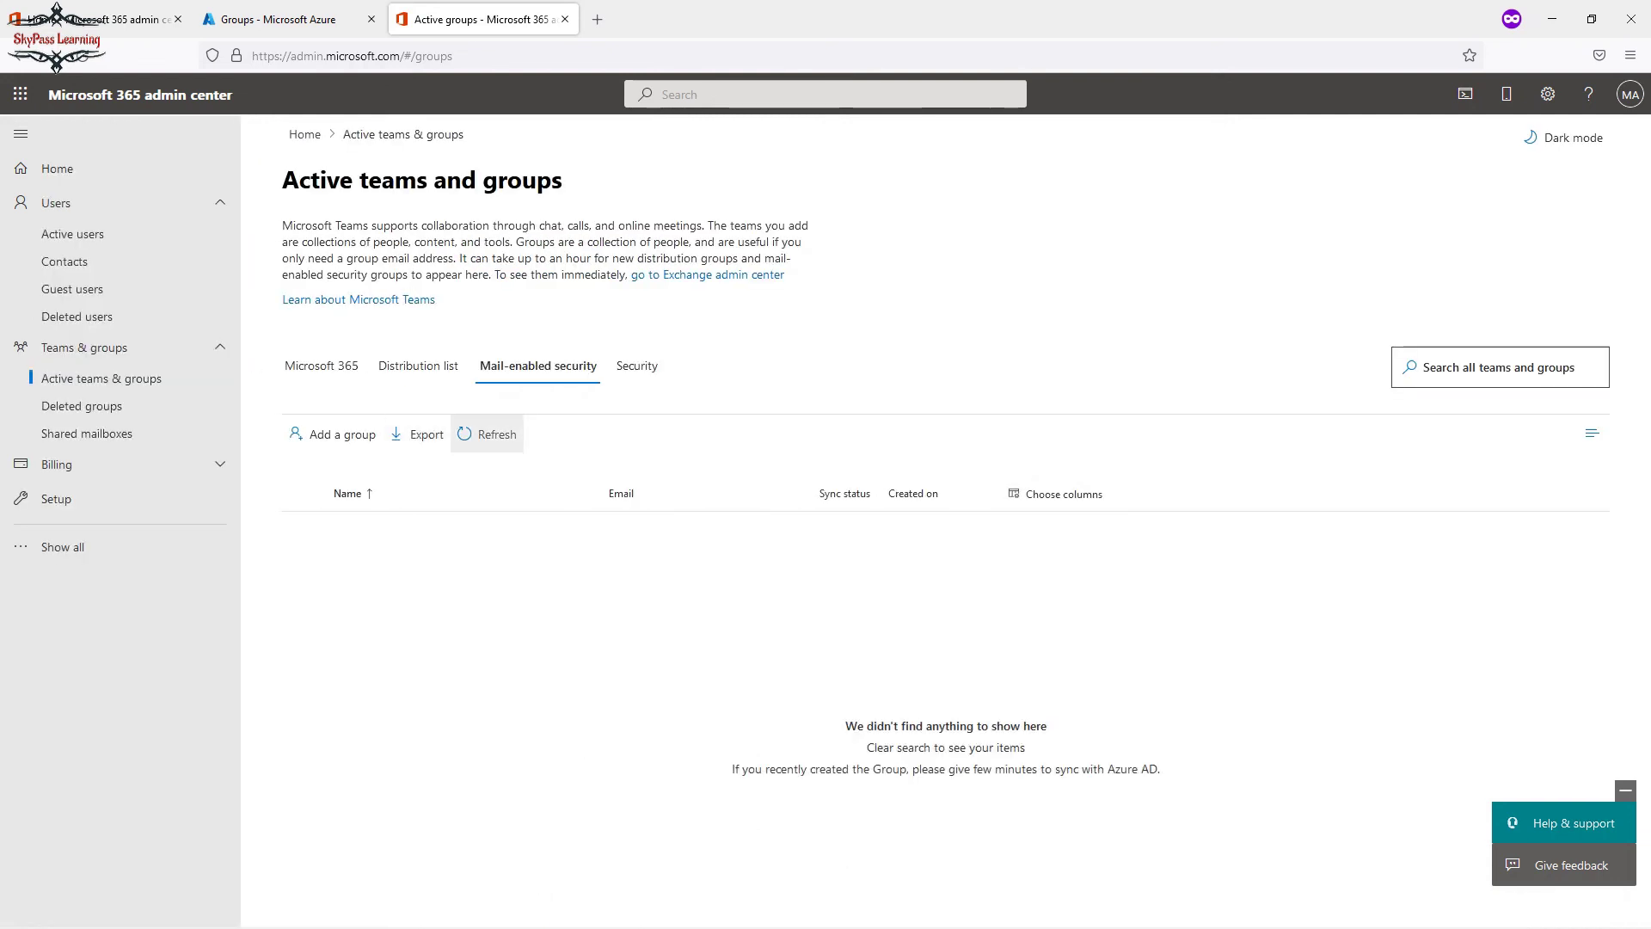
Refresh the mail-enabled security groups, and switch to the Azure portal to refresh and compare the list of all groups
left_click(487, 434)
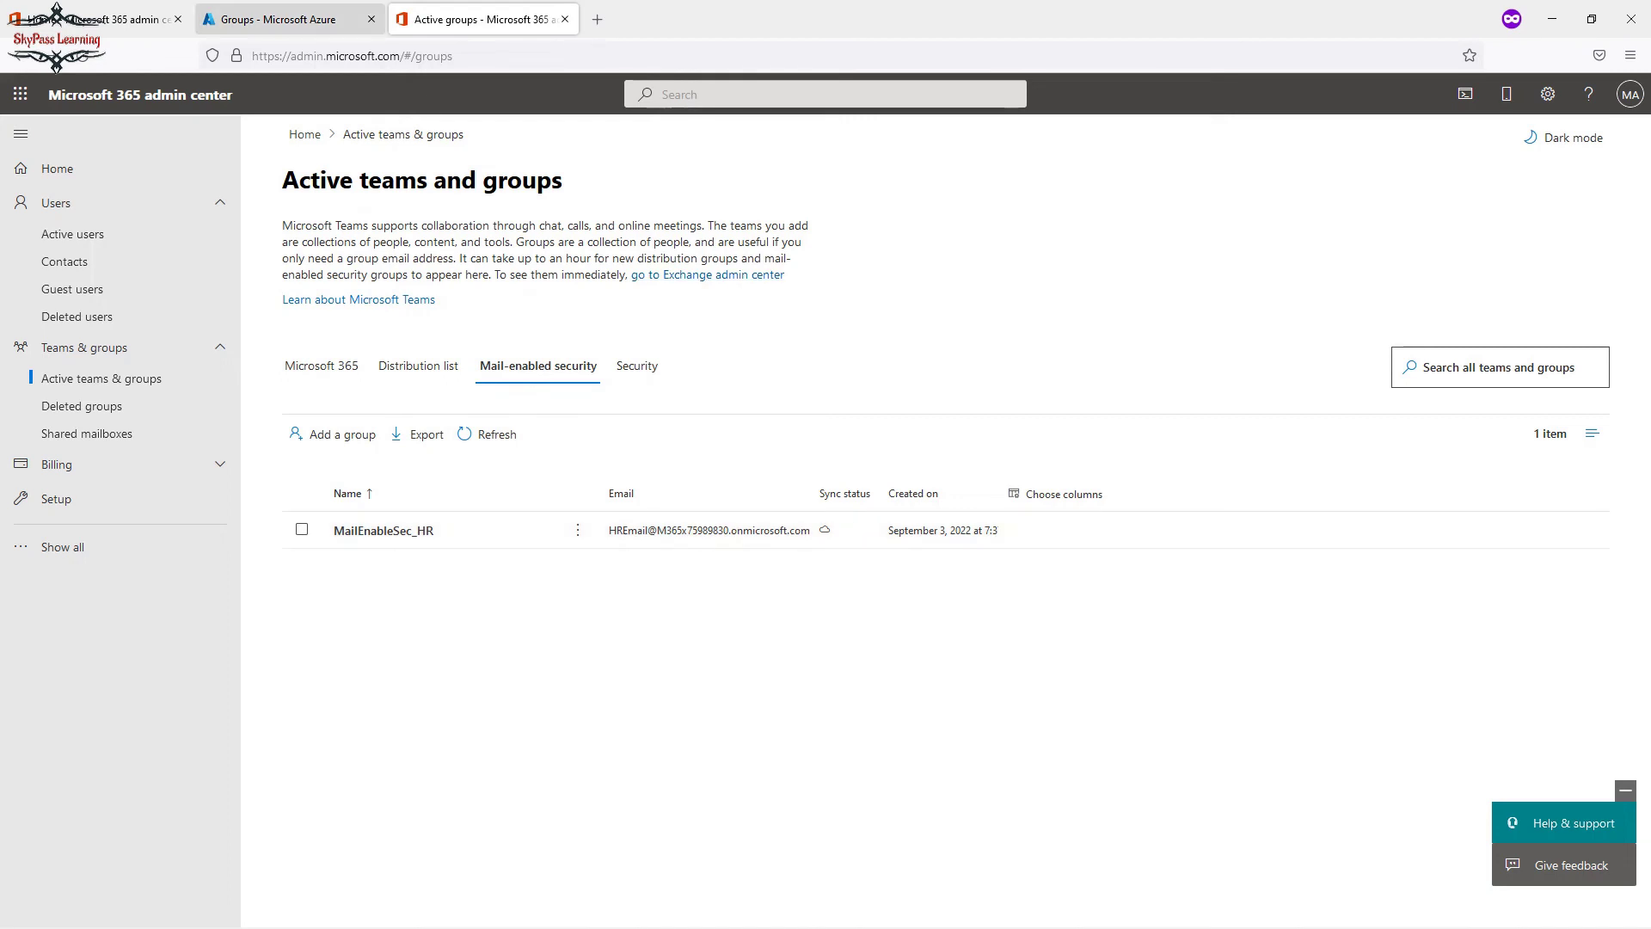
left_click(293, 19)
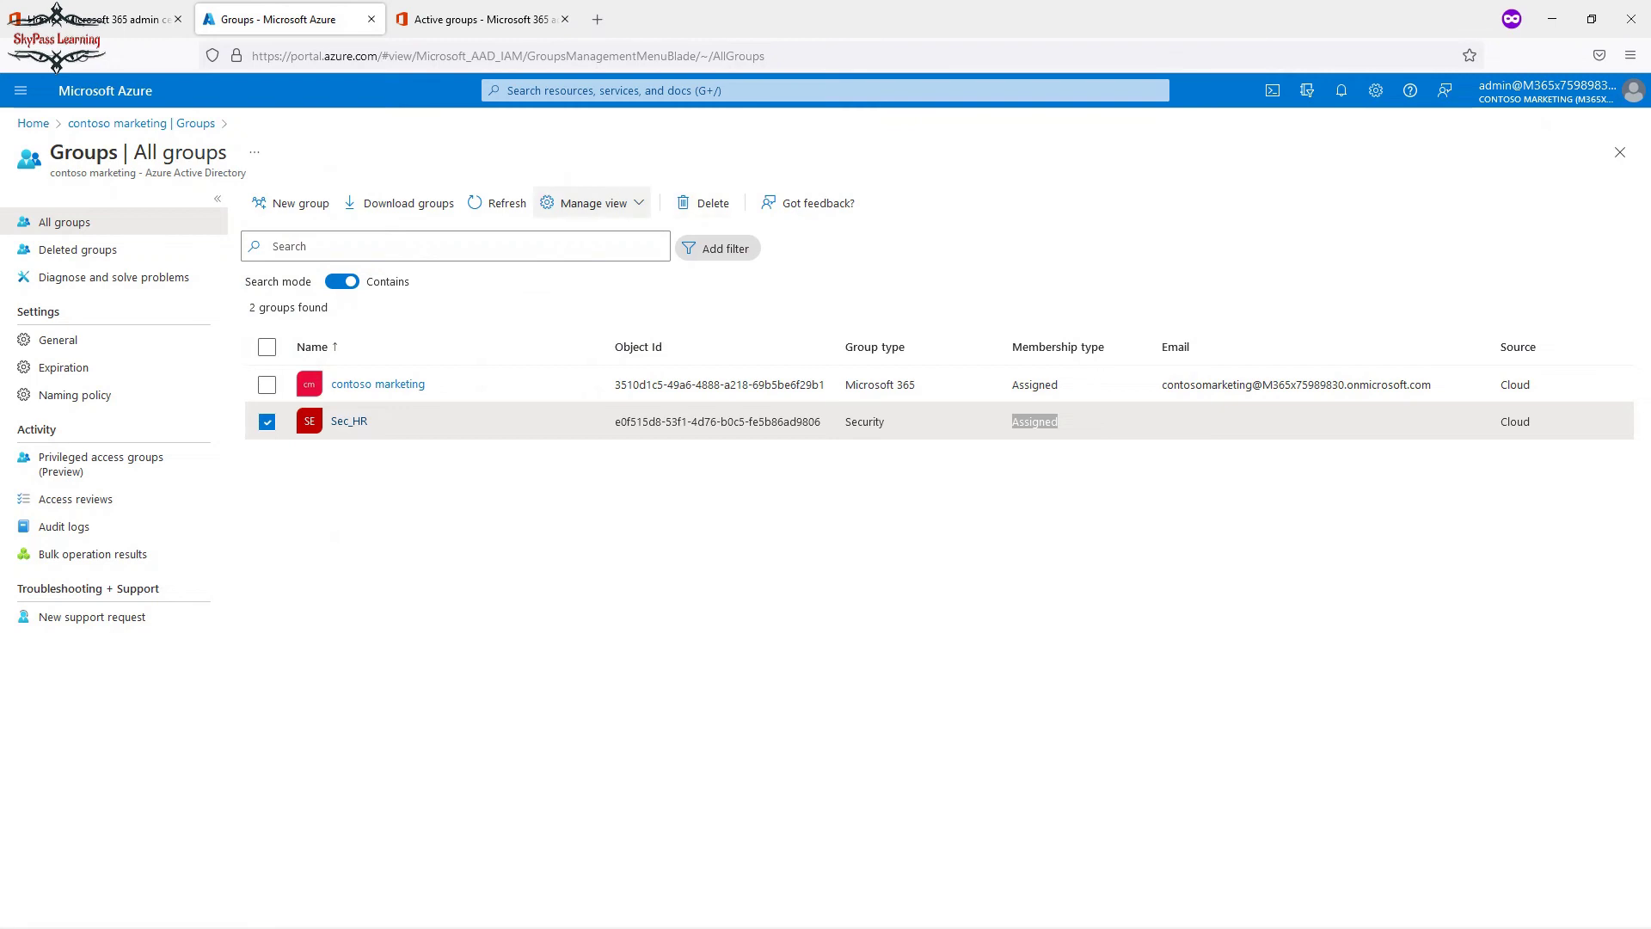
left_click(498, 203)
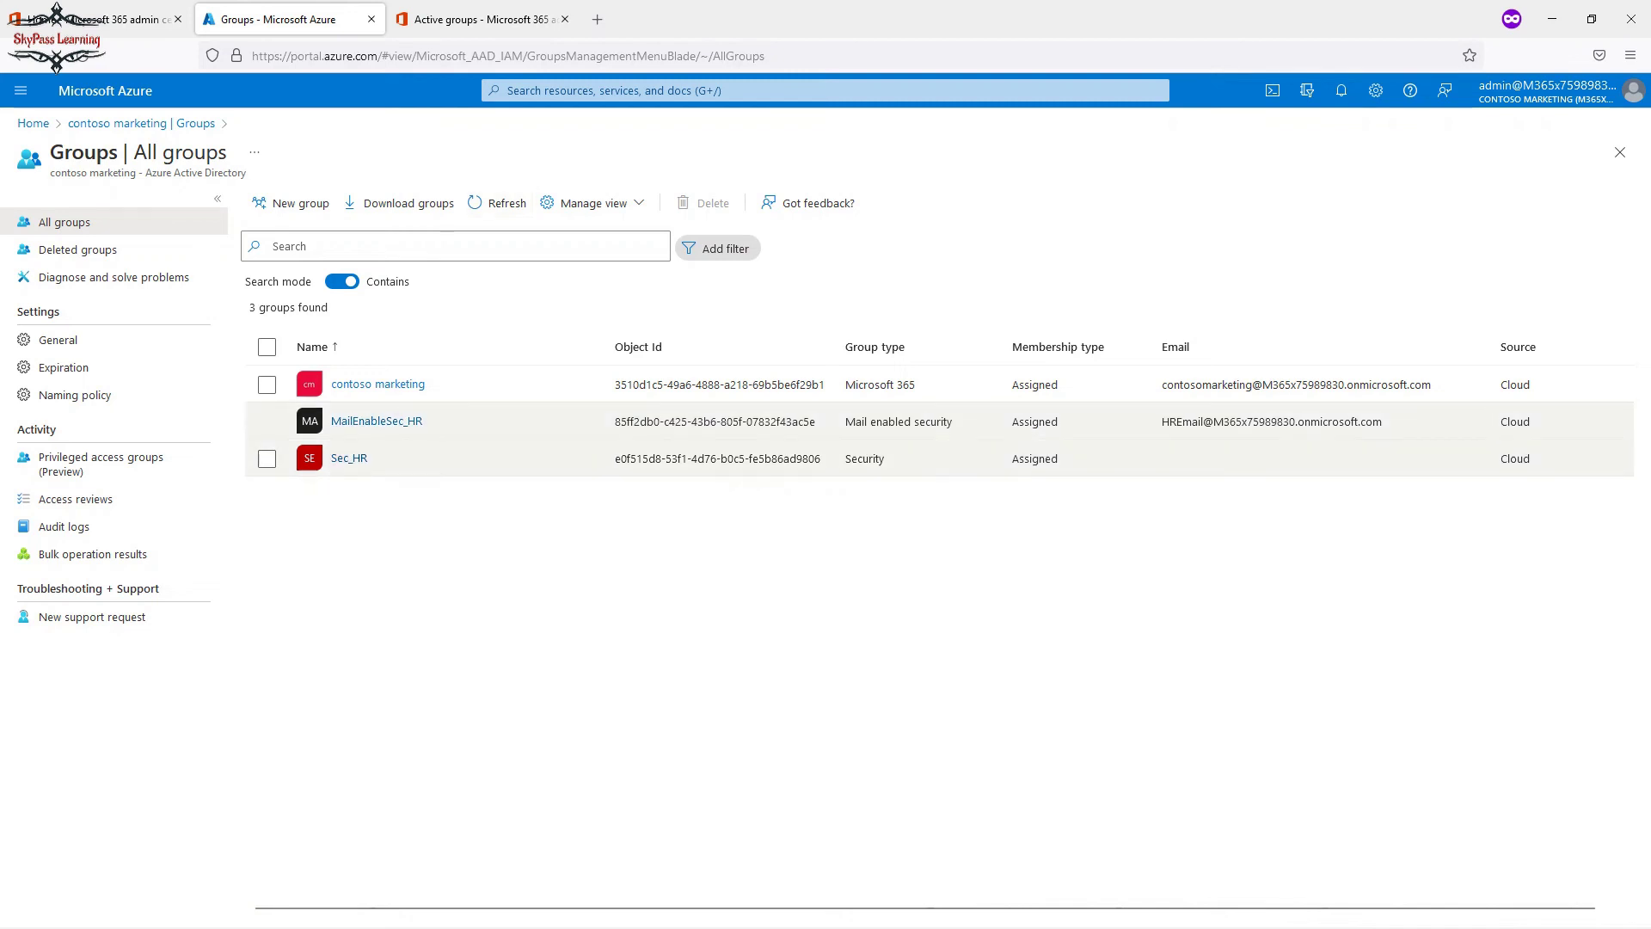
left_click(479, 18)
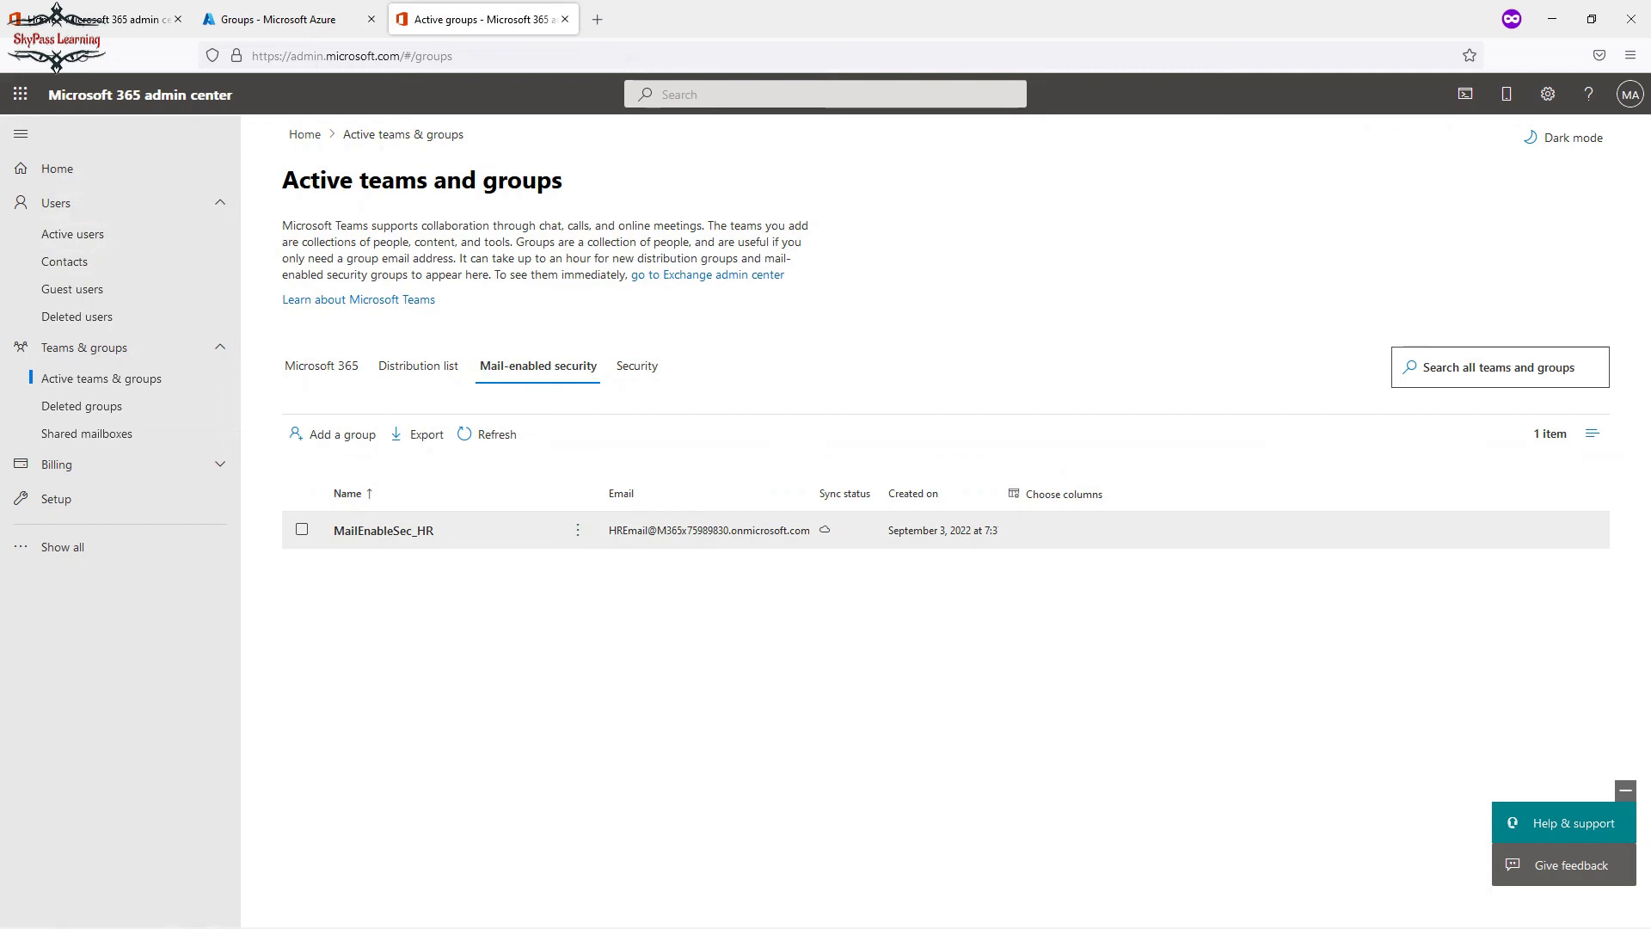
left_click(277, 19)
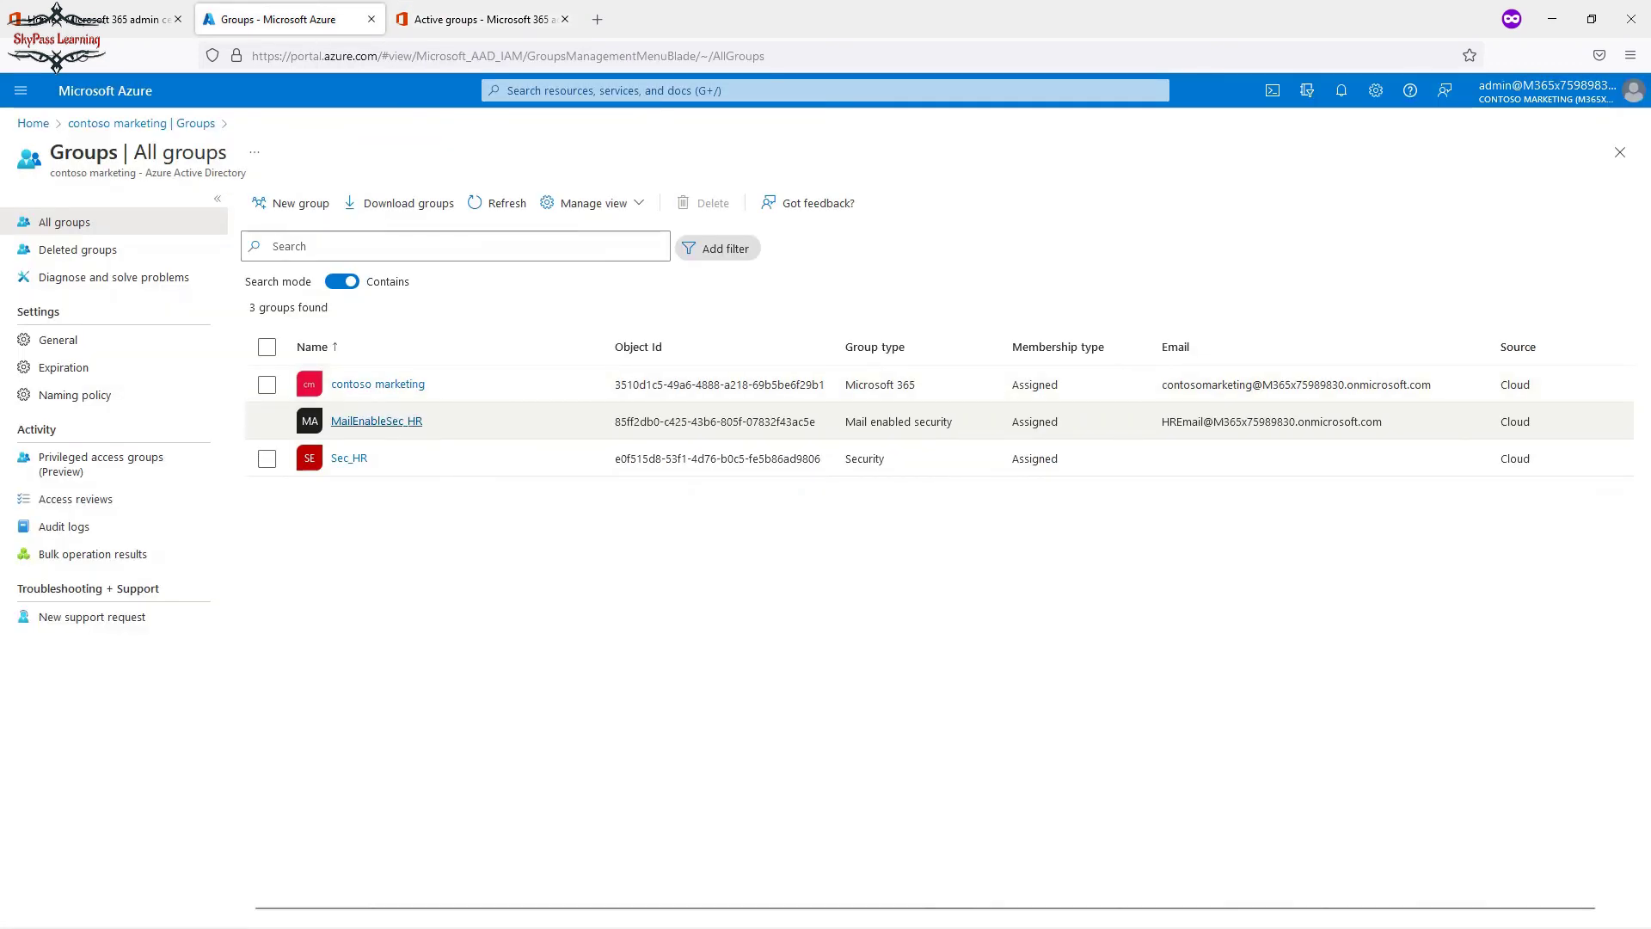
left_click(266, 384)
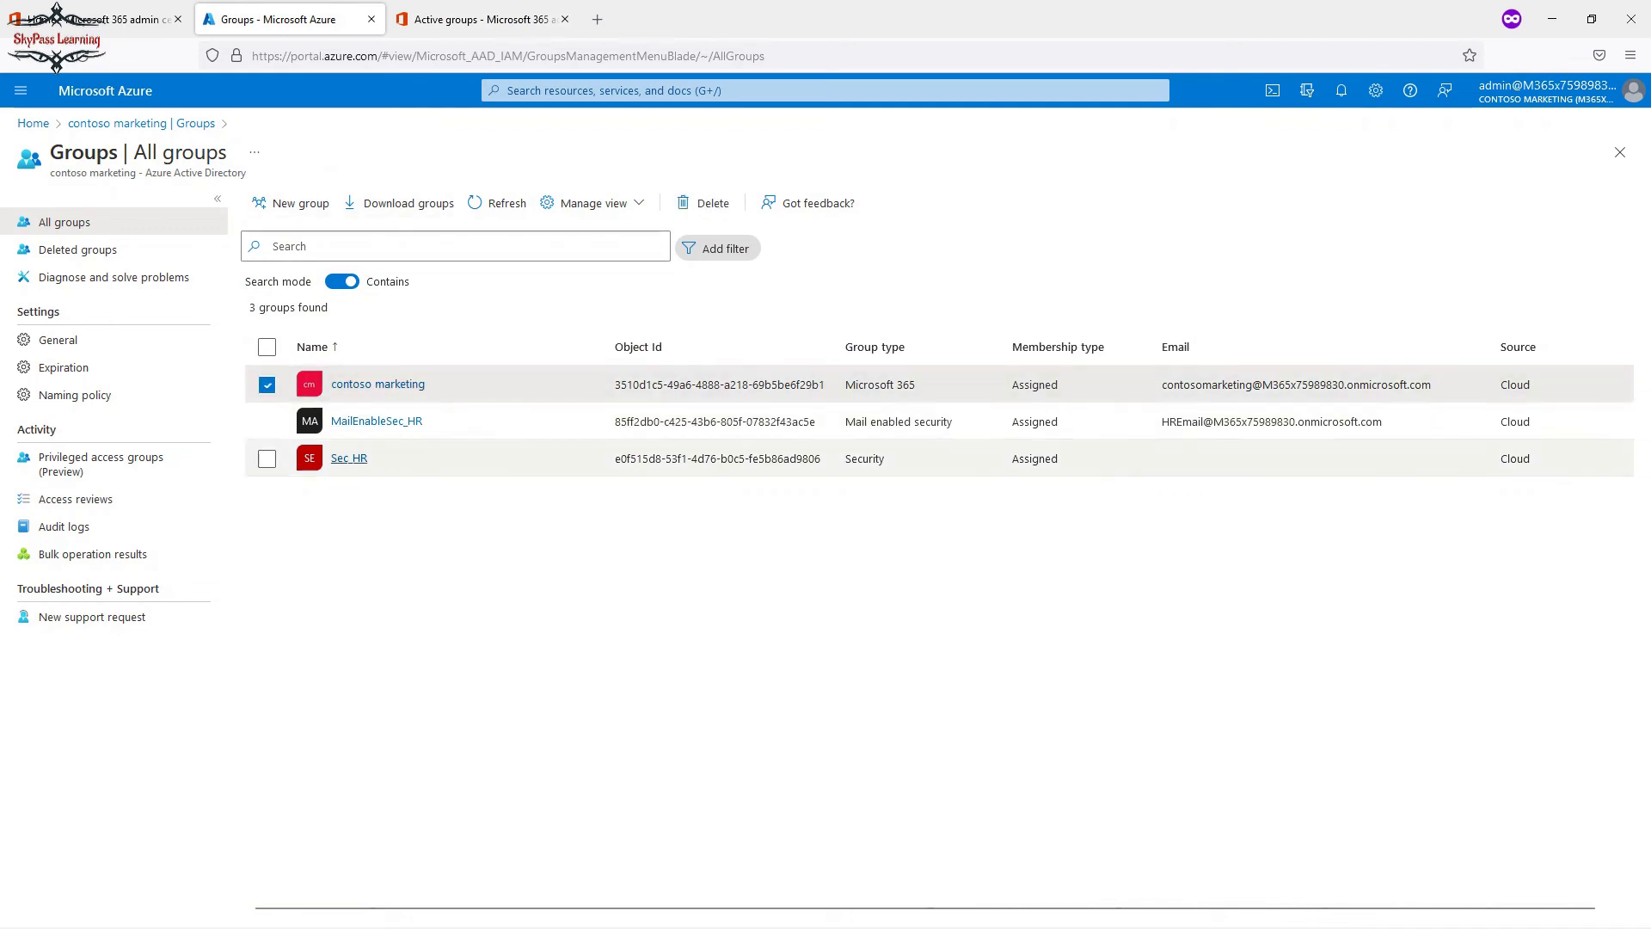
Open the MailEnableSec_HR group's details, view its direct members and select the listed member
left_click(376, 420)
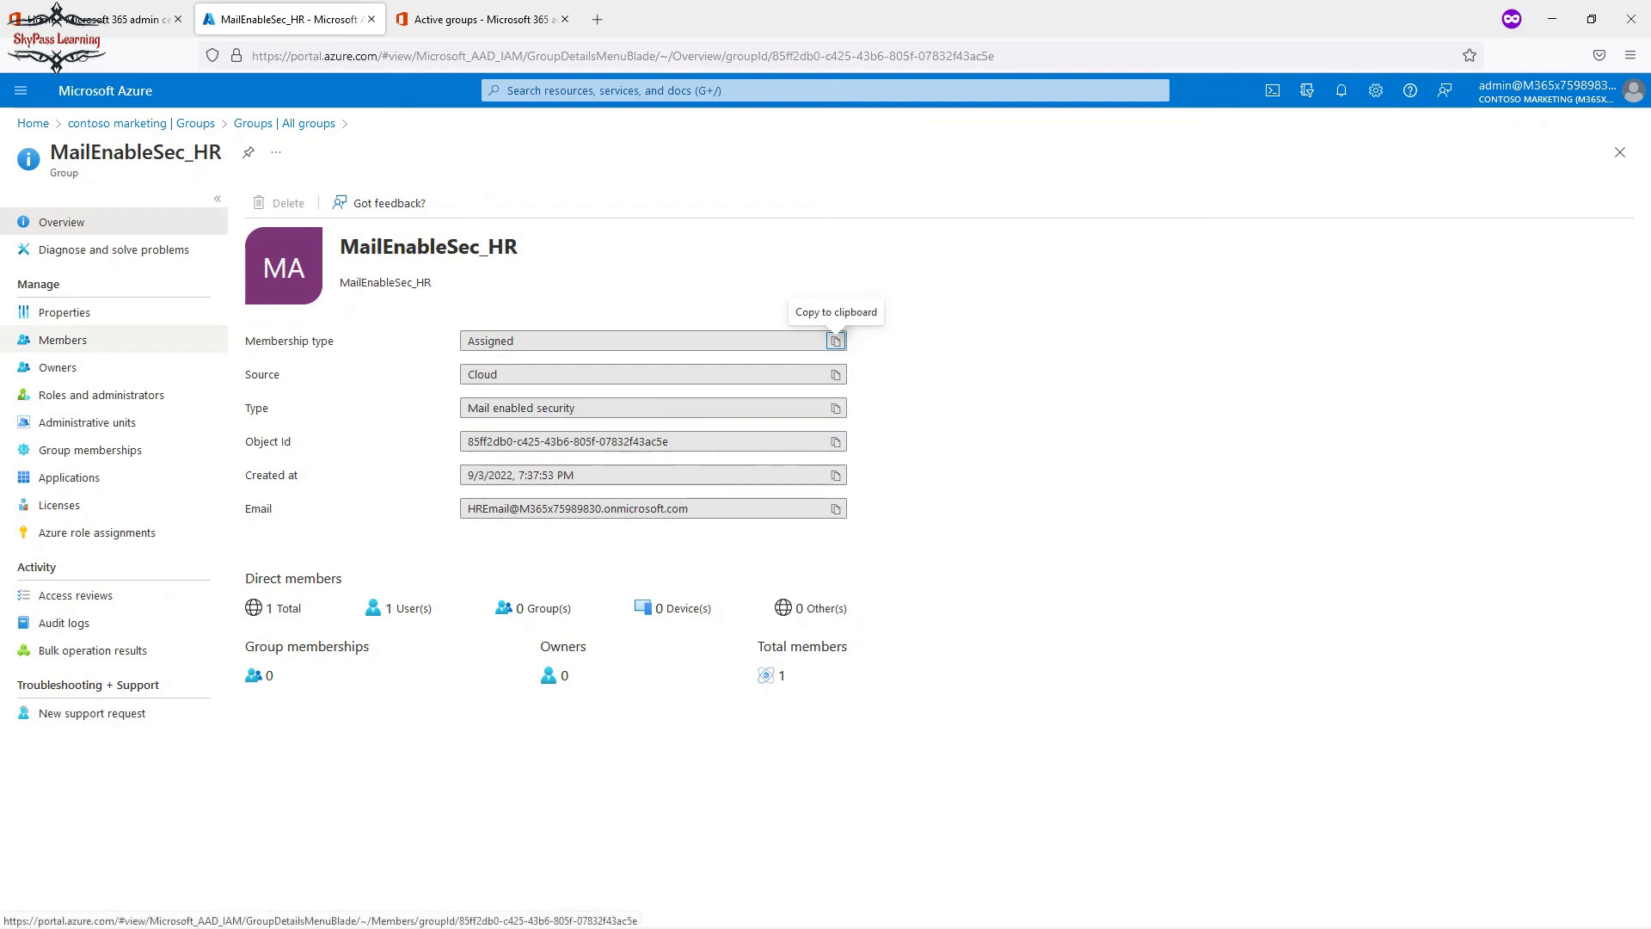
left_click(63, 339)
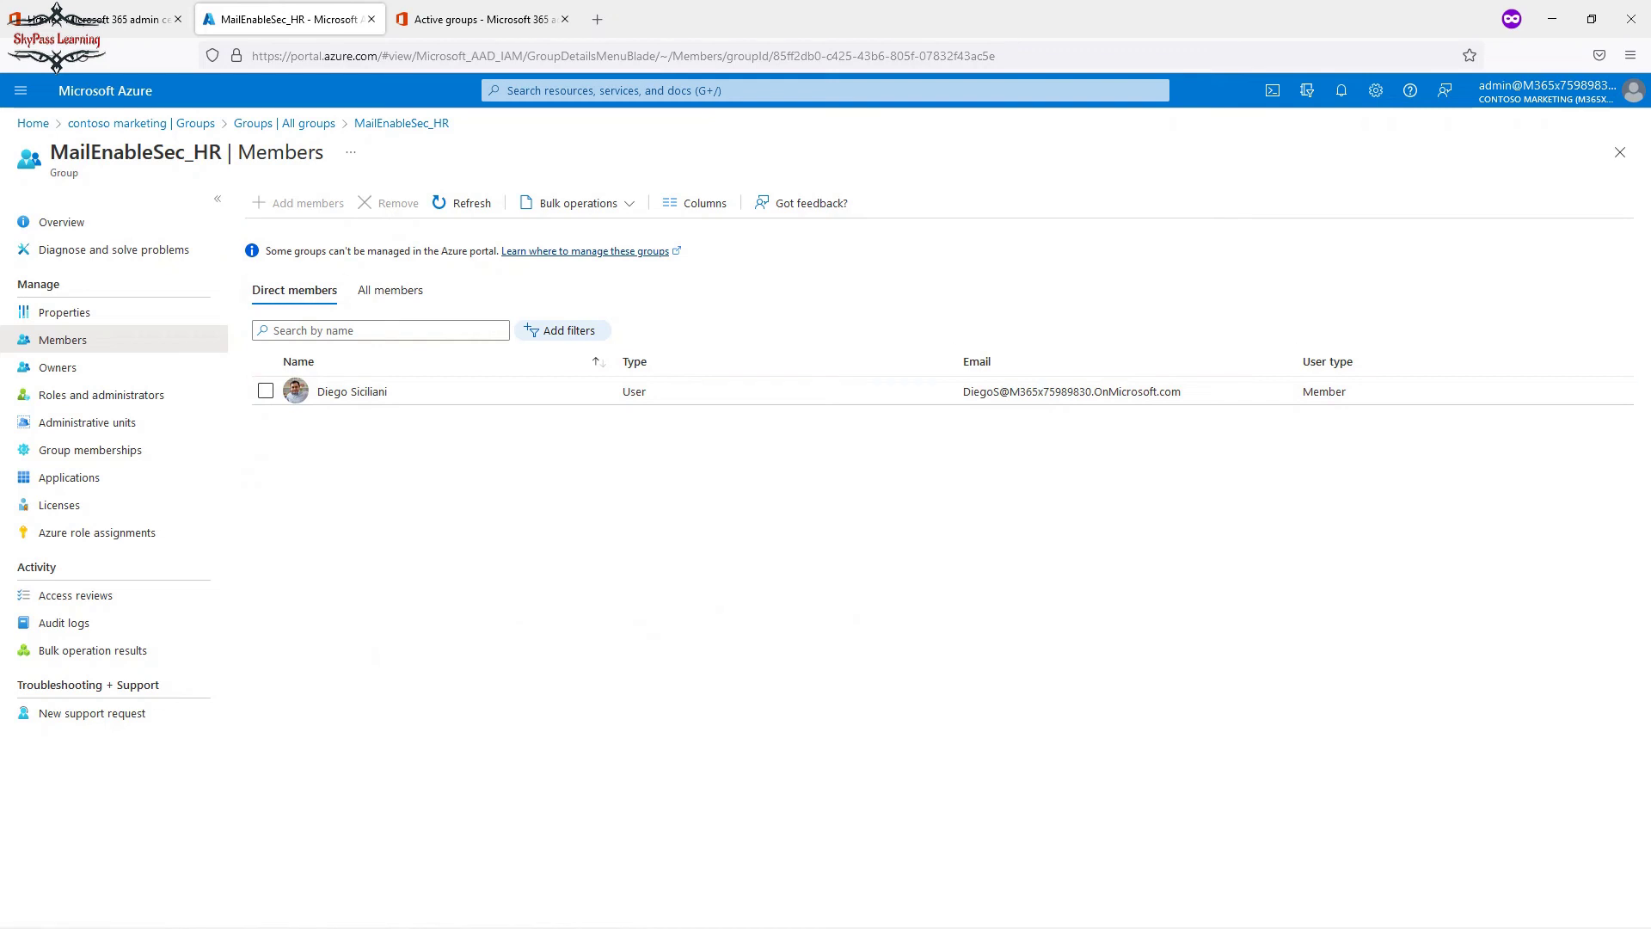
left_click(266, 391)
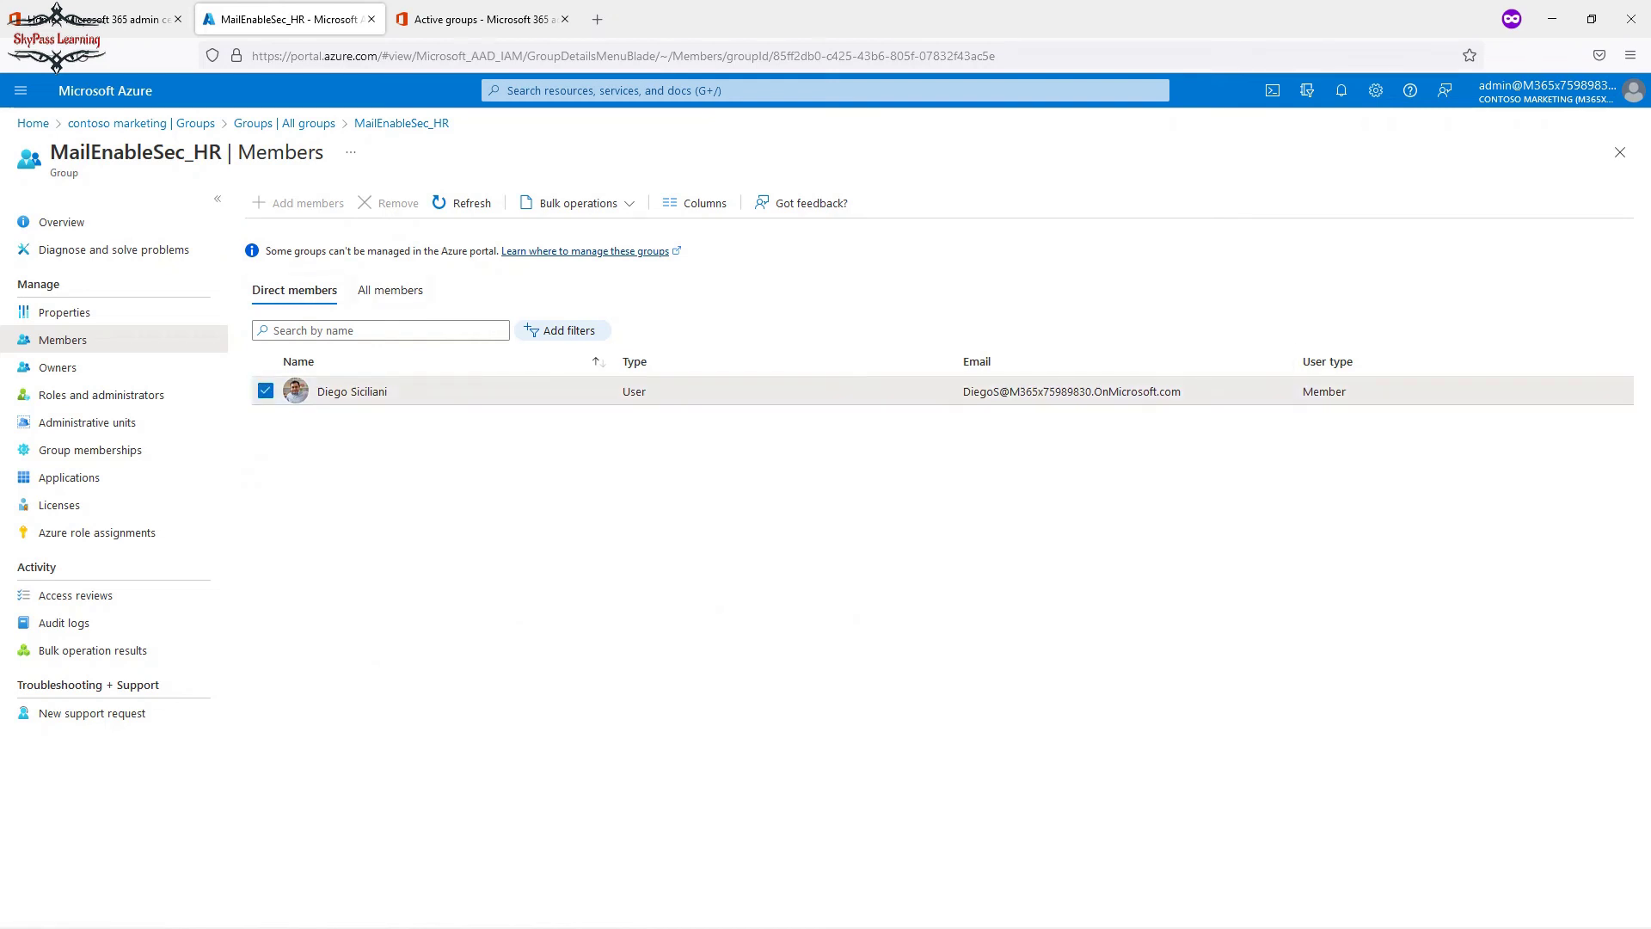
Deselect the member, and switch to the Microsoft 365 admin center to open the MailEnableSec_HR group's details
left_click(266, 392)
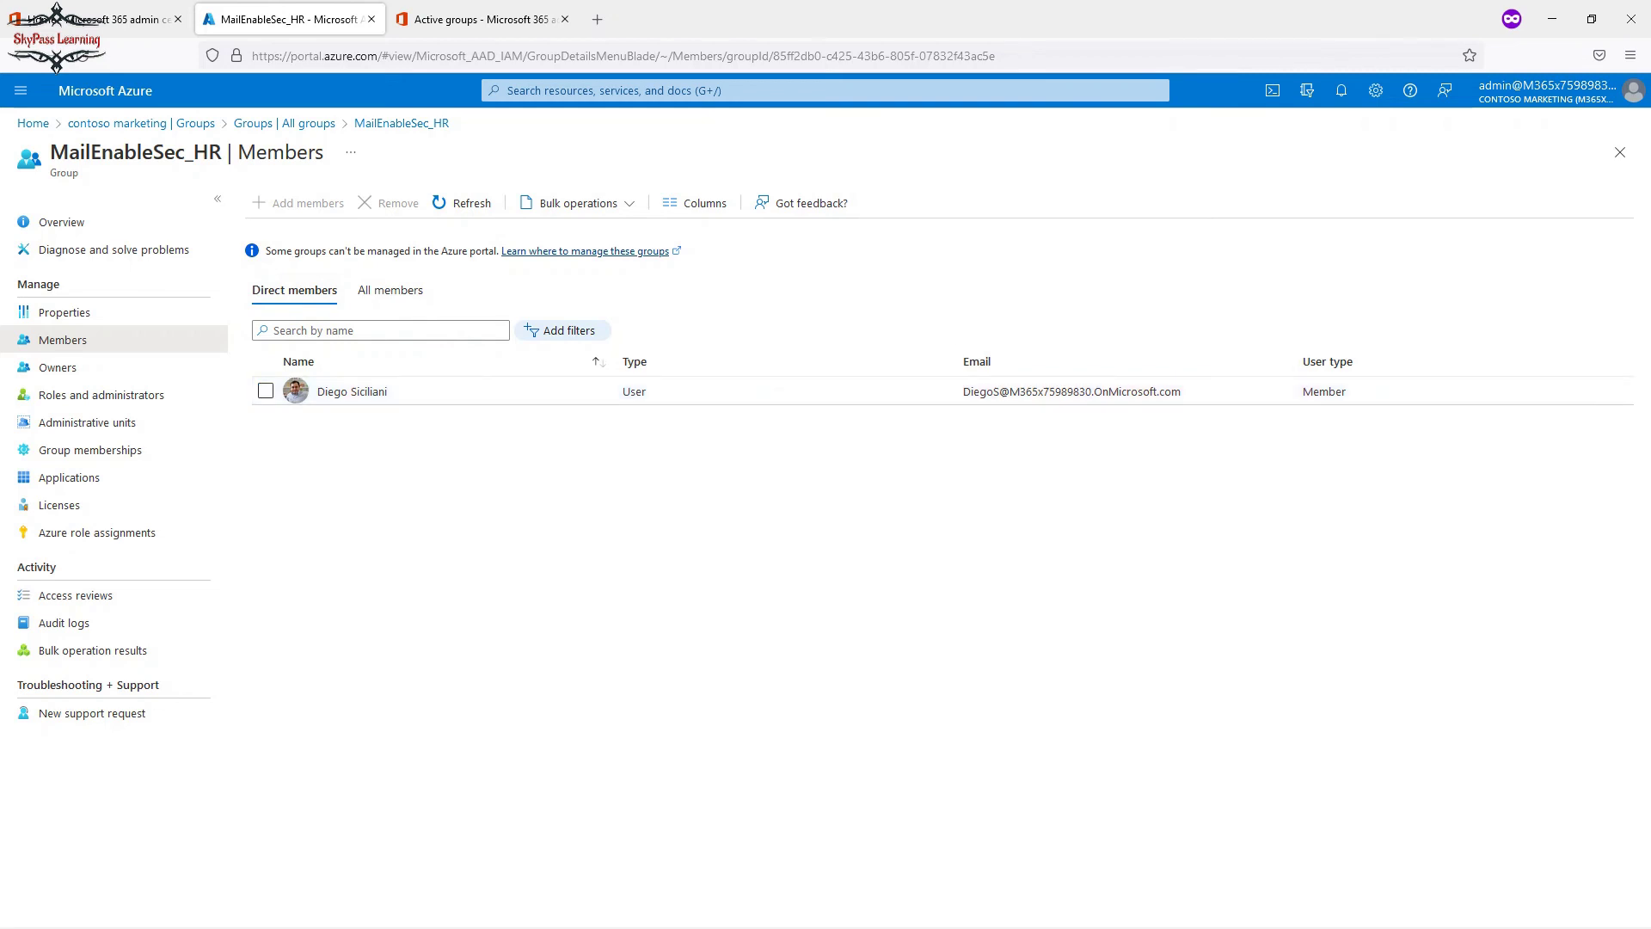
left_click(482, 19)
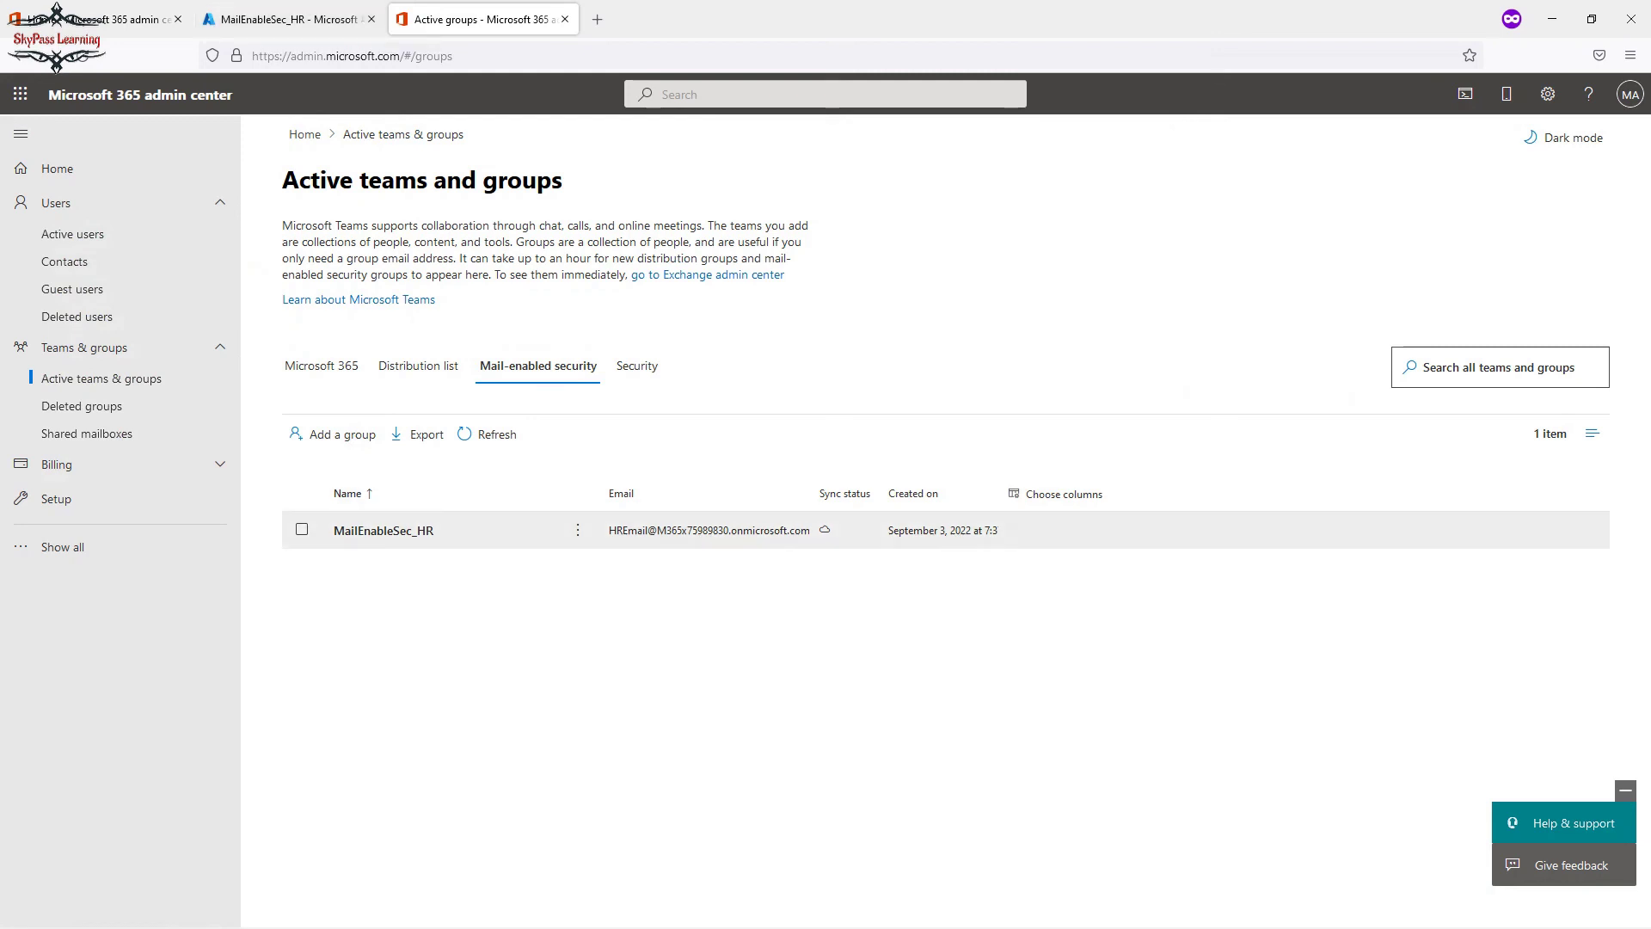
left_click(384, 530)
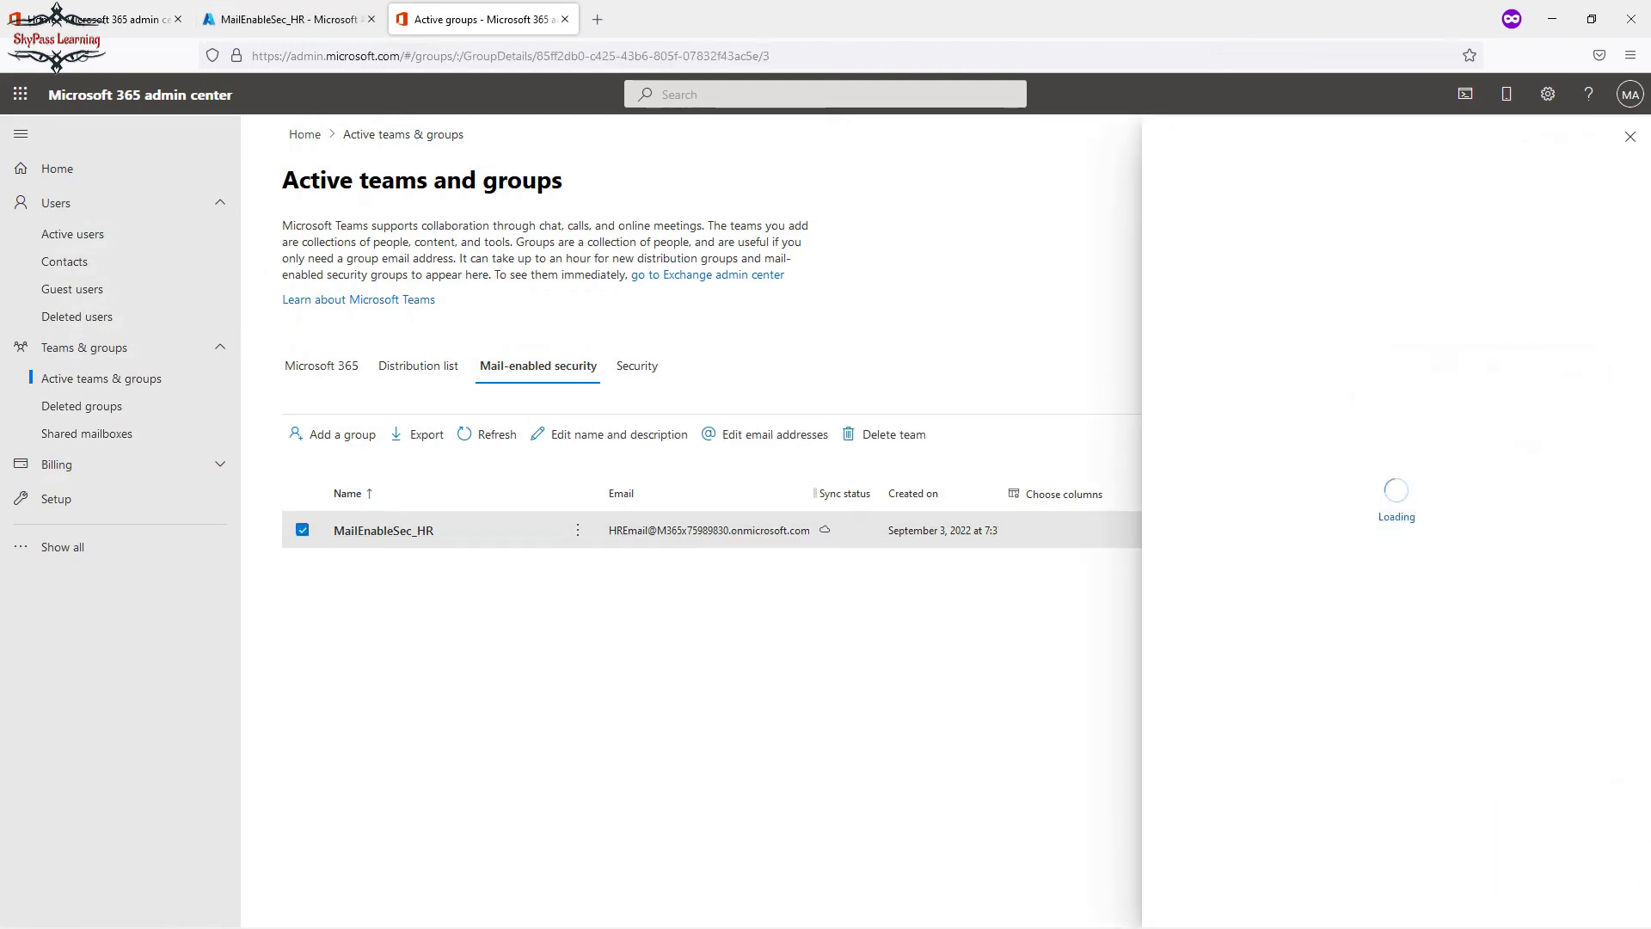
Return to the list of all groups in the Azure portal and compare it with the group details in the admin center
key("ctrl+shift+Tab")
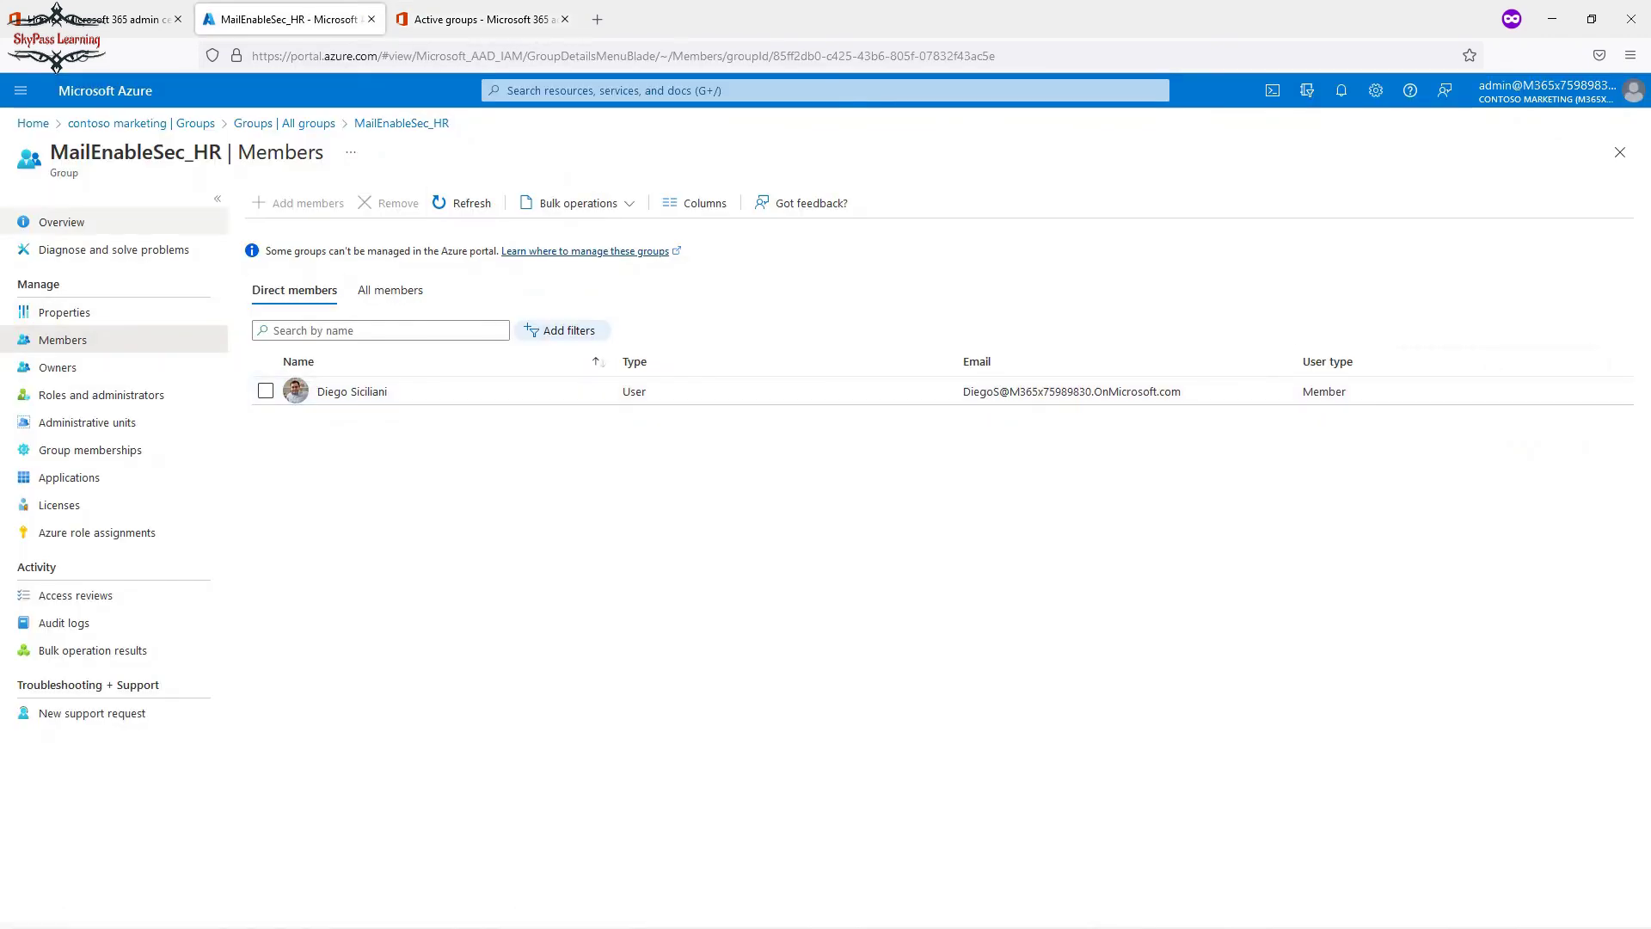
left_click(284, 123)
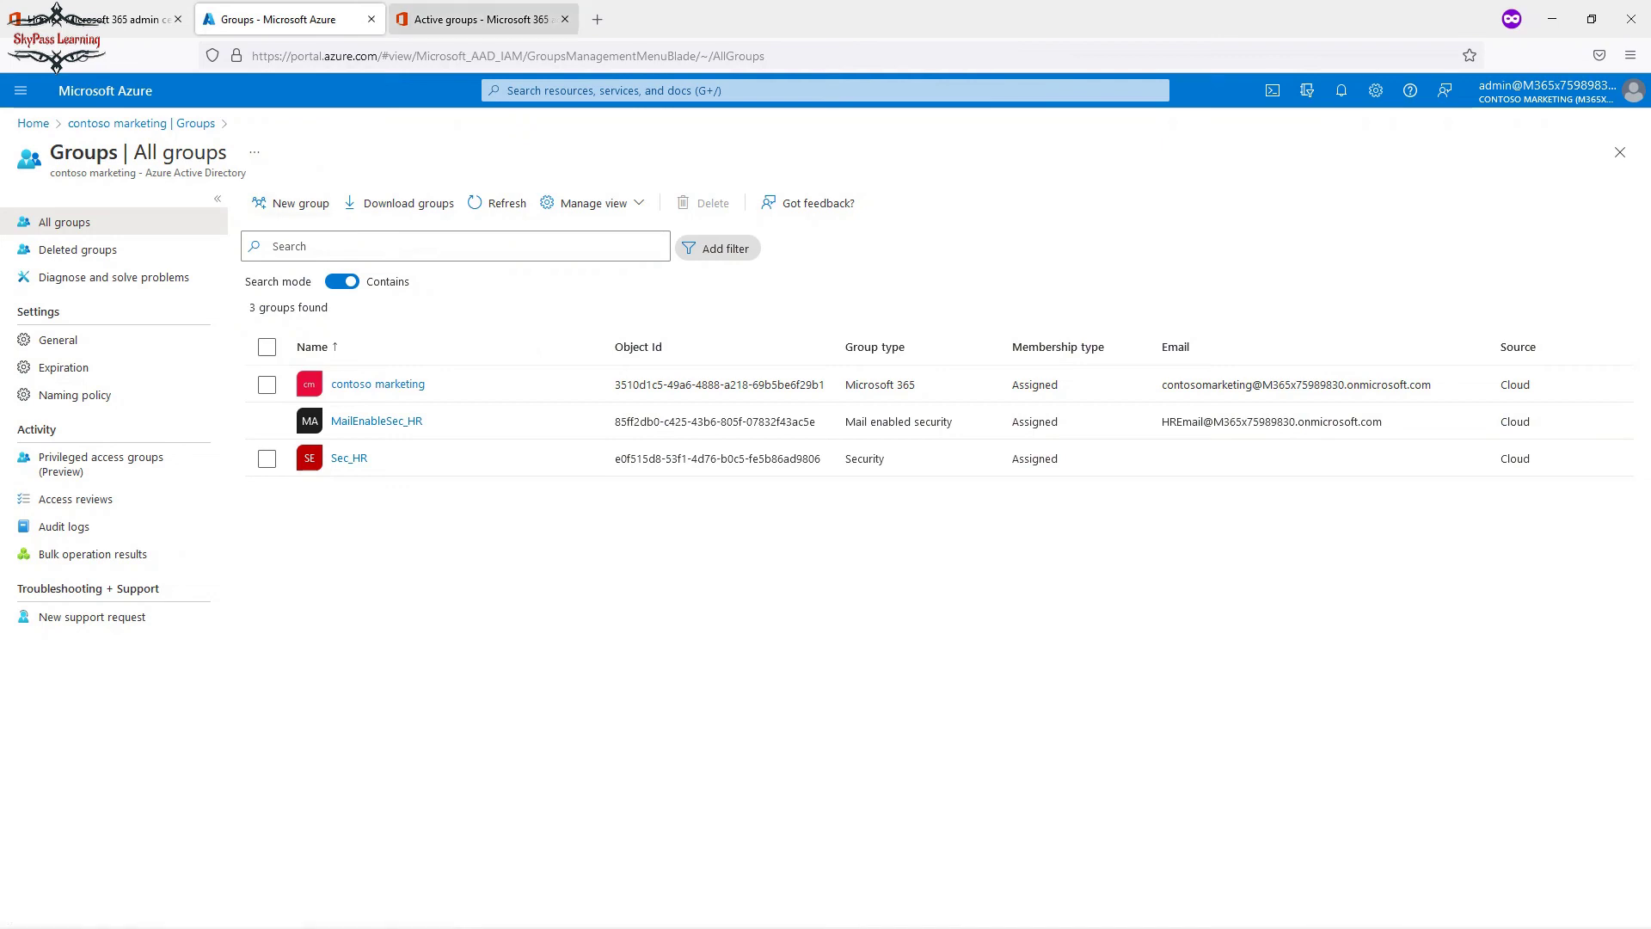
left_click(478, 19)
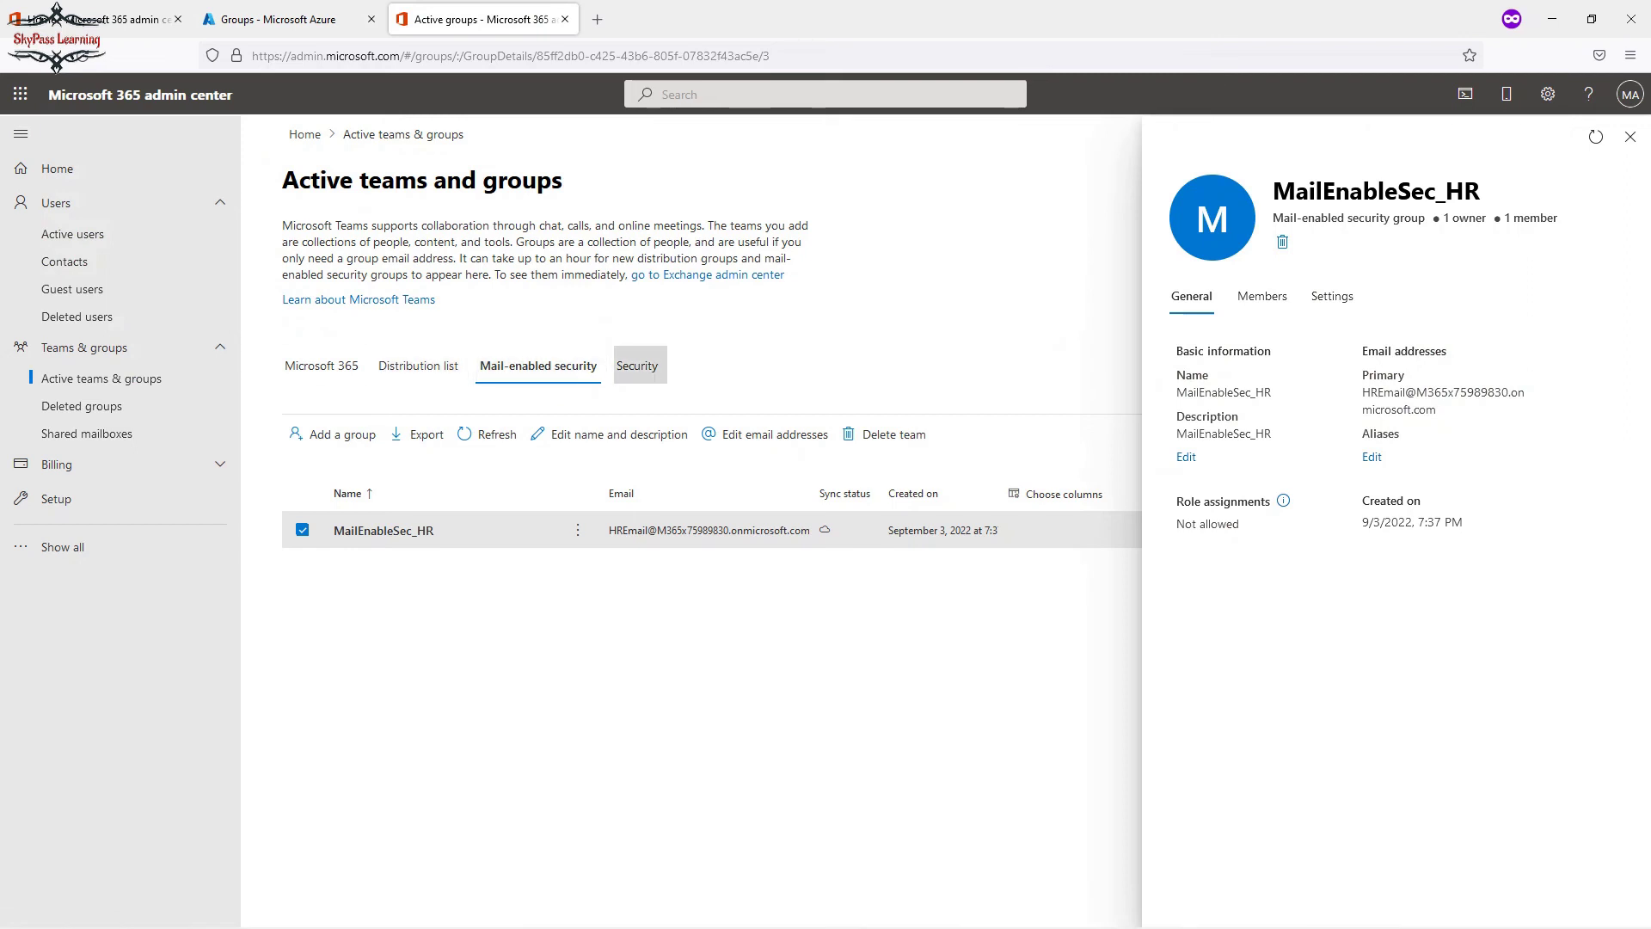
left_click(275, 19)
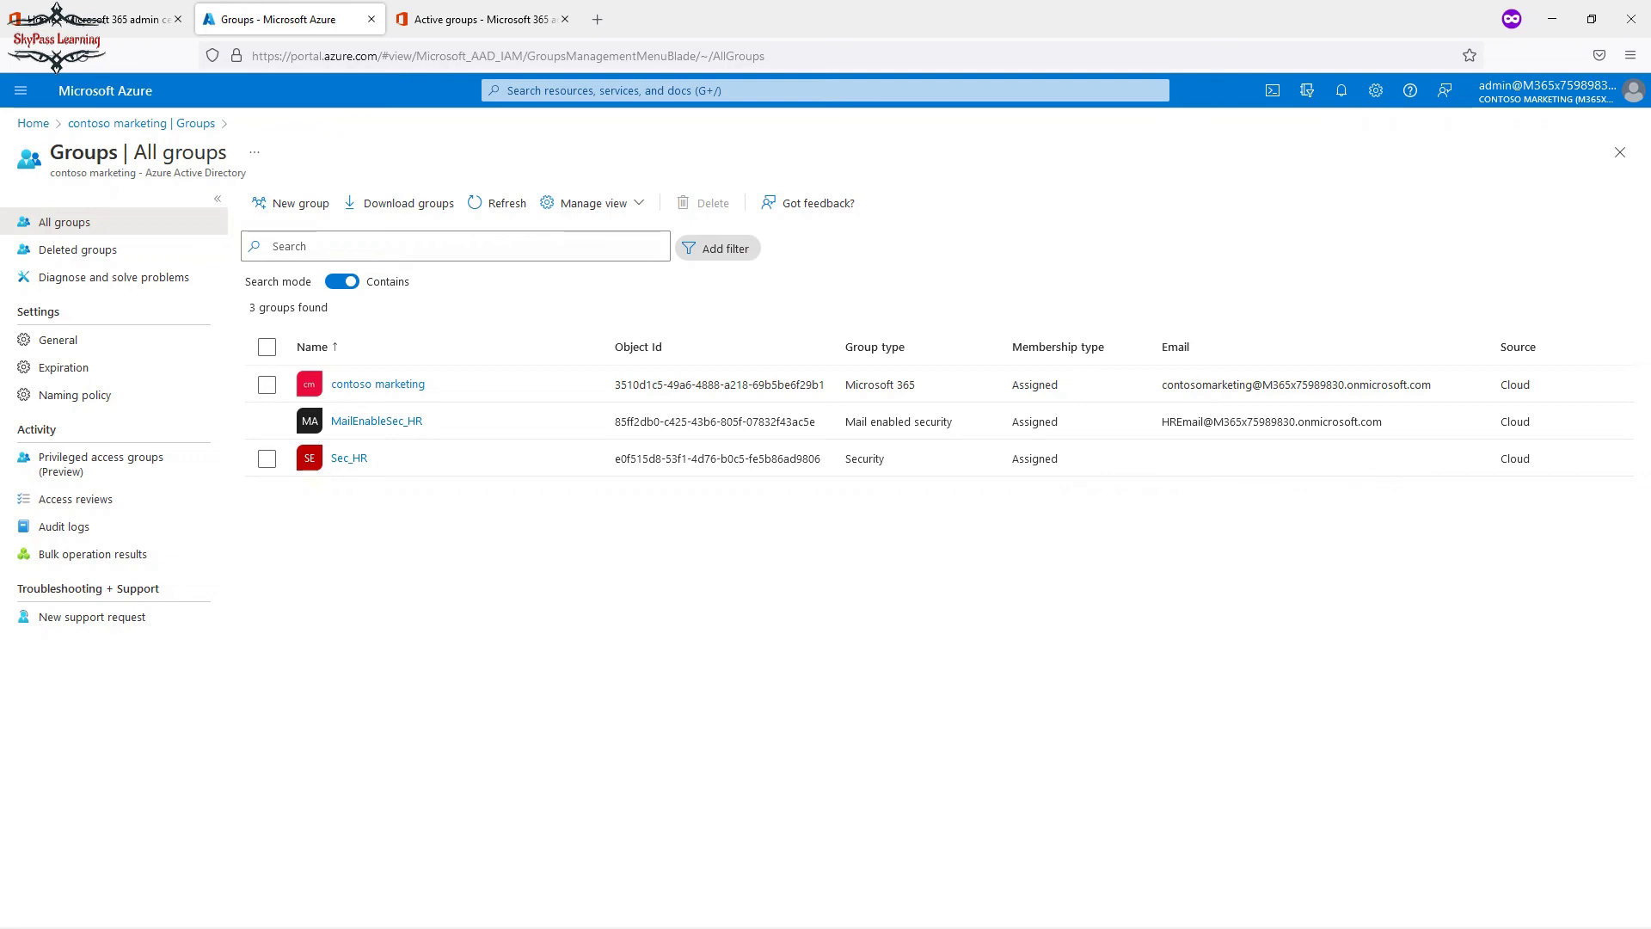
Open a new group form in the Azure portal, review the available group types, and return to the tenant overview
left_click(290, 203)
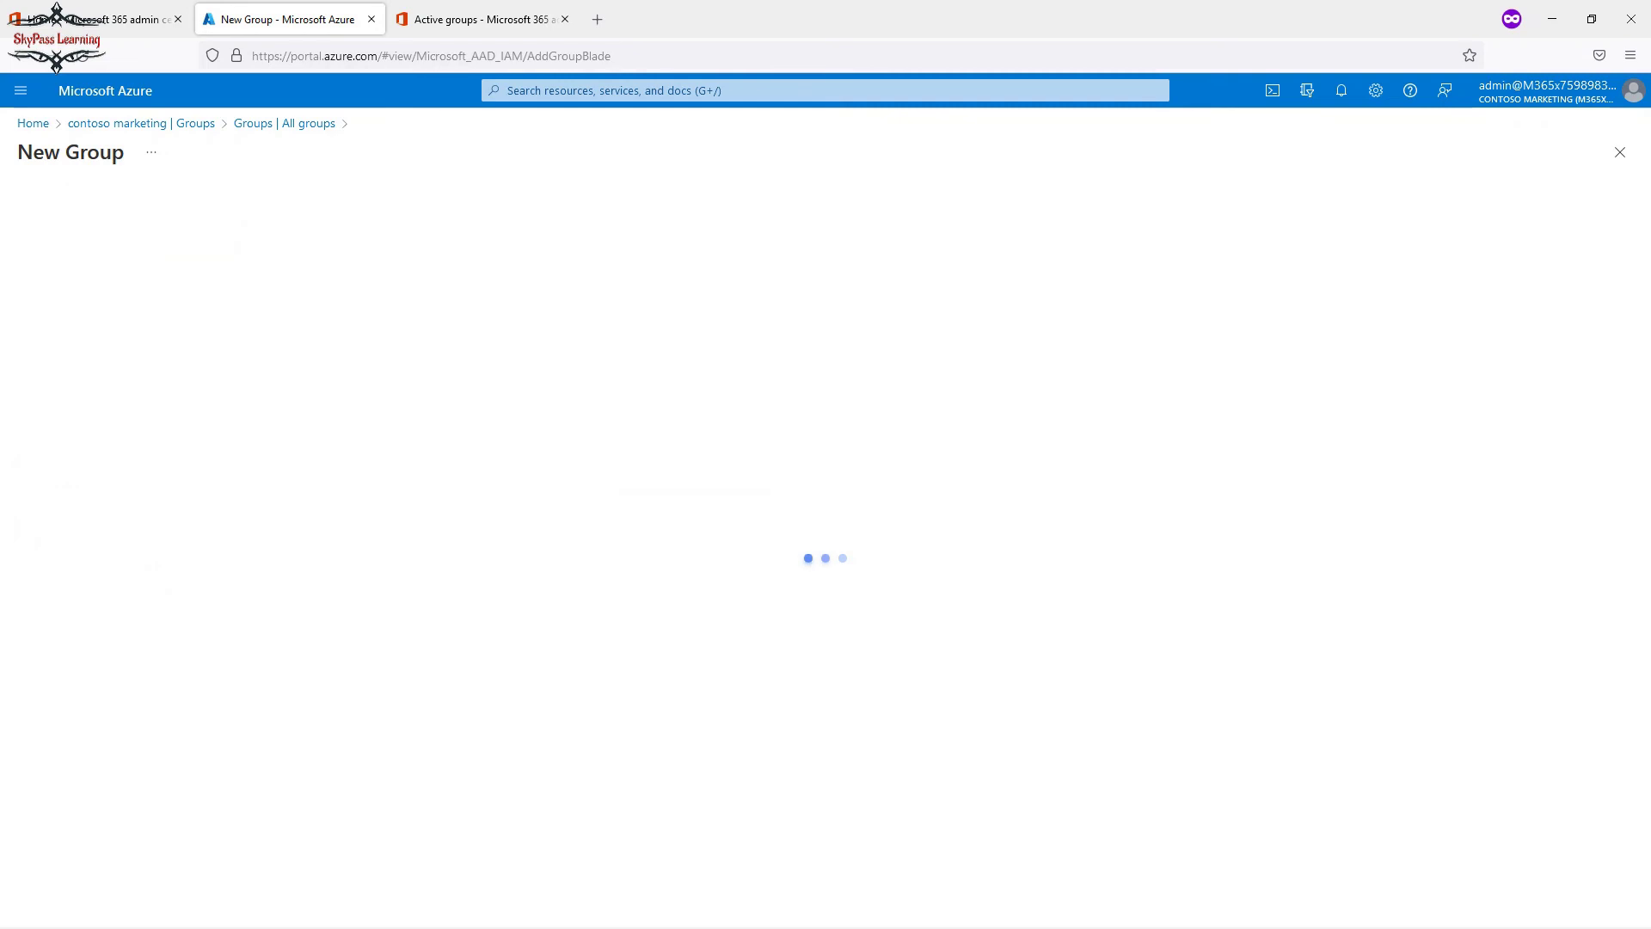
left_click(293, 264)
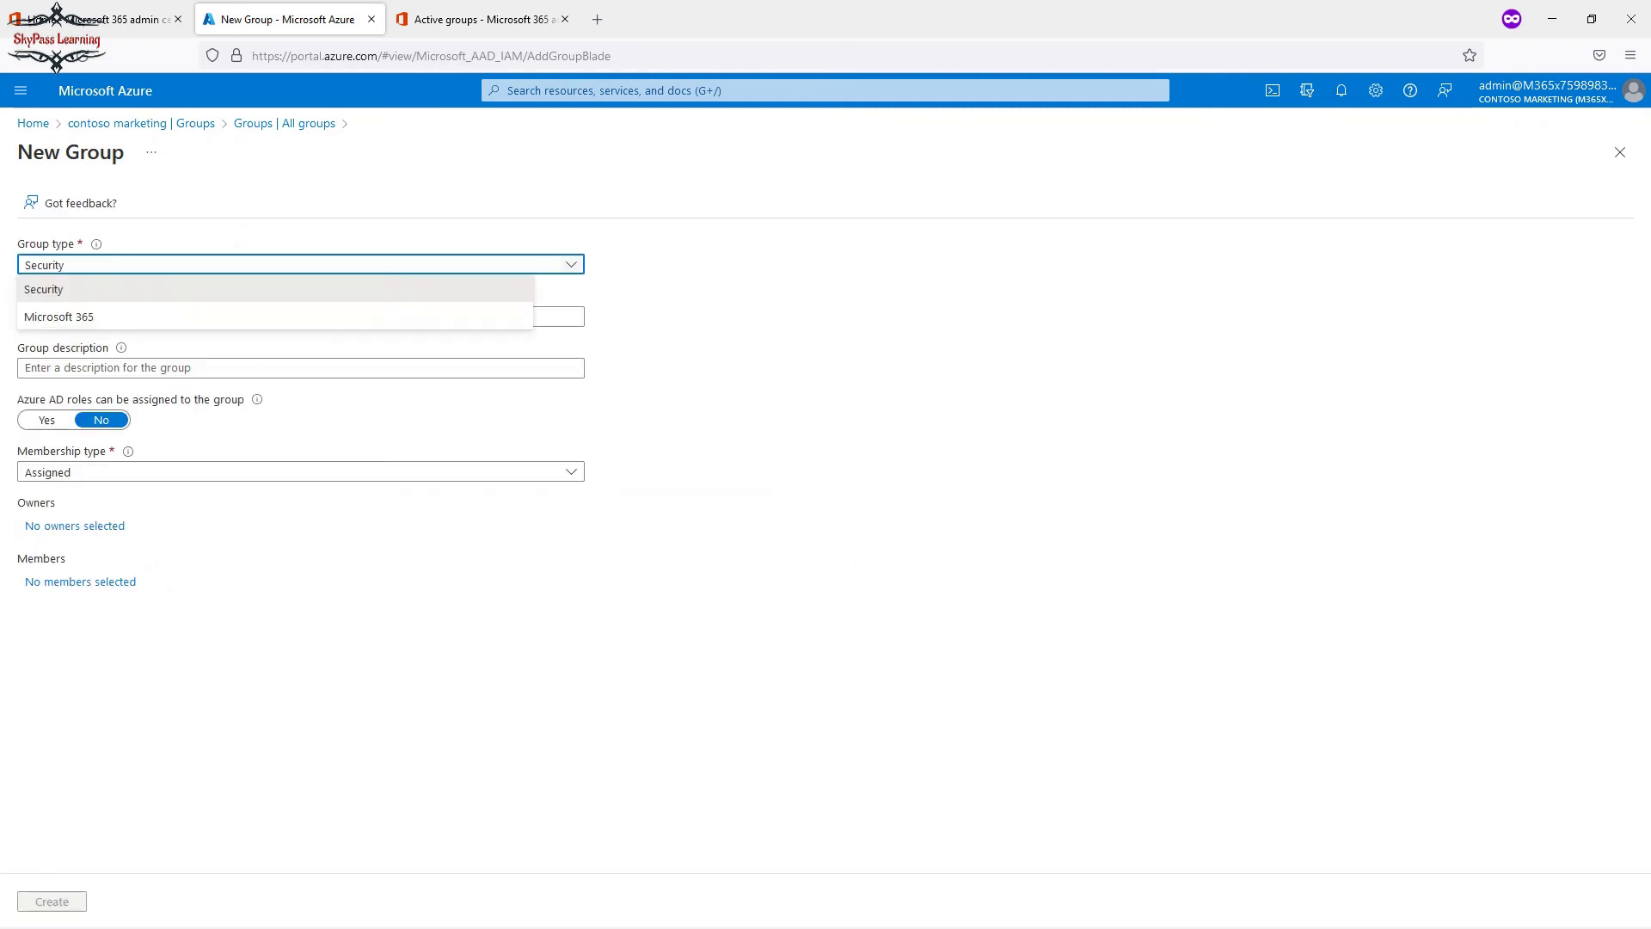
left_click(51, 287)
key("ctrl+Tab")
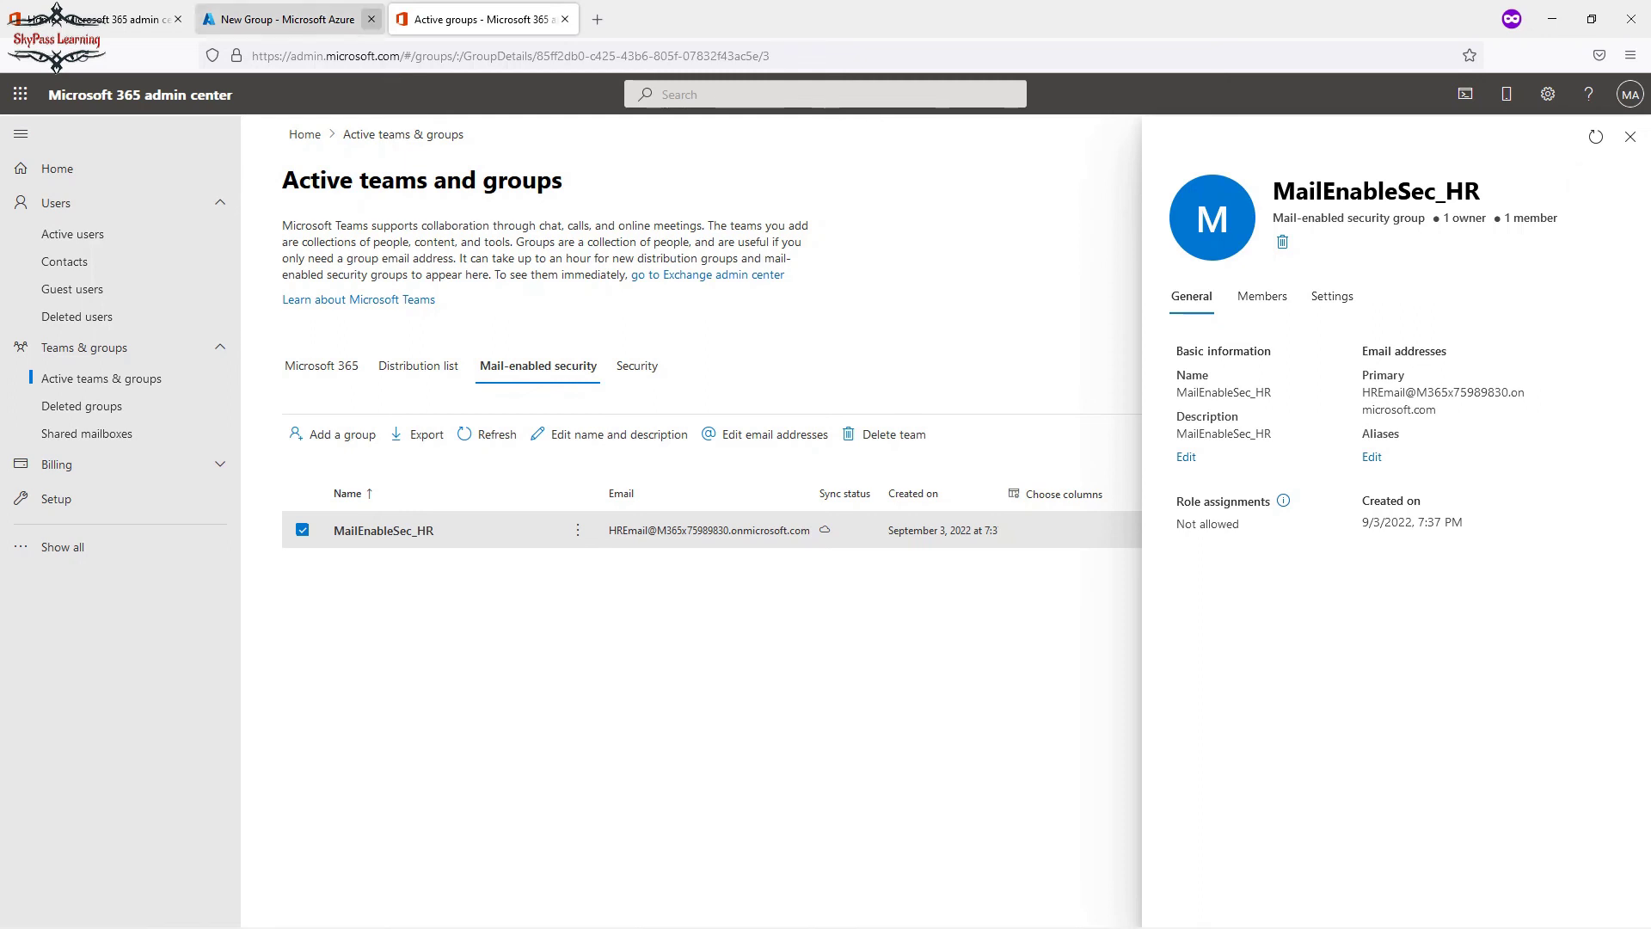
left_click(284, 19)
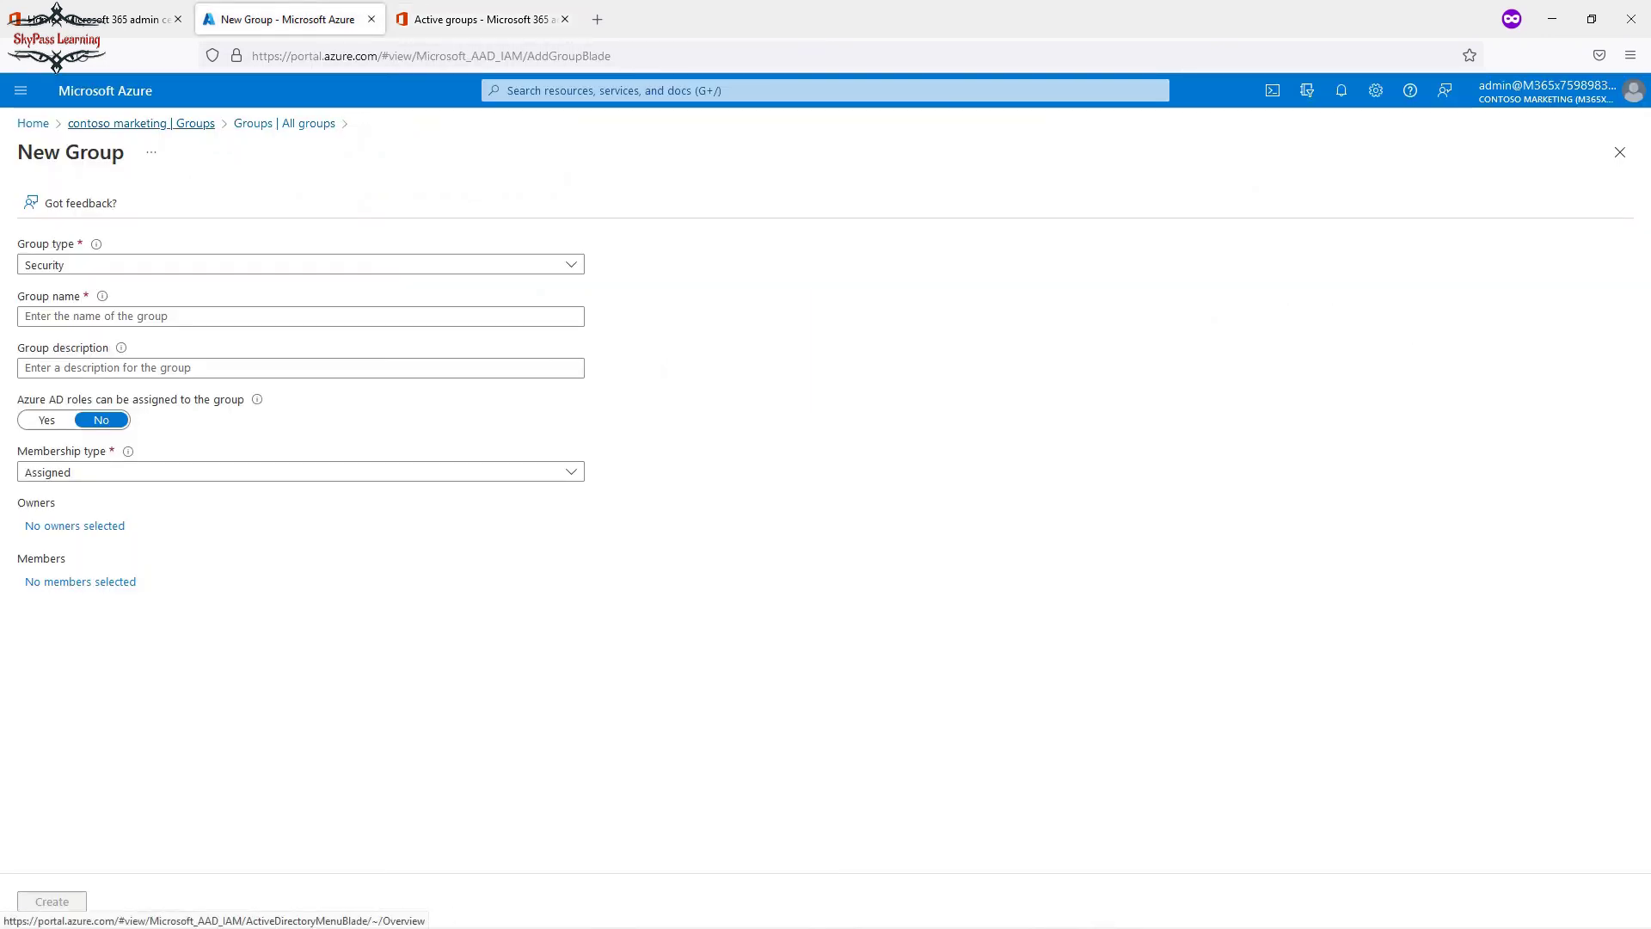
left_click(141, 123)
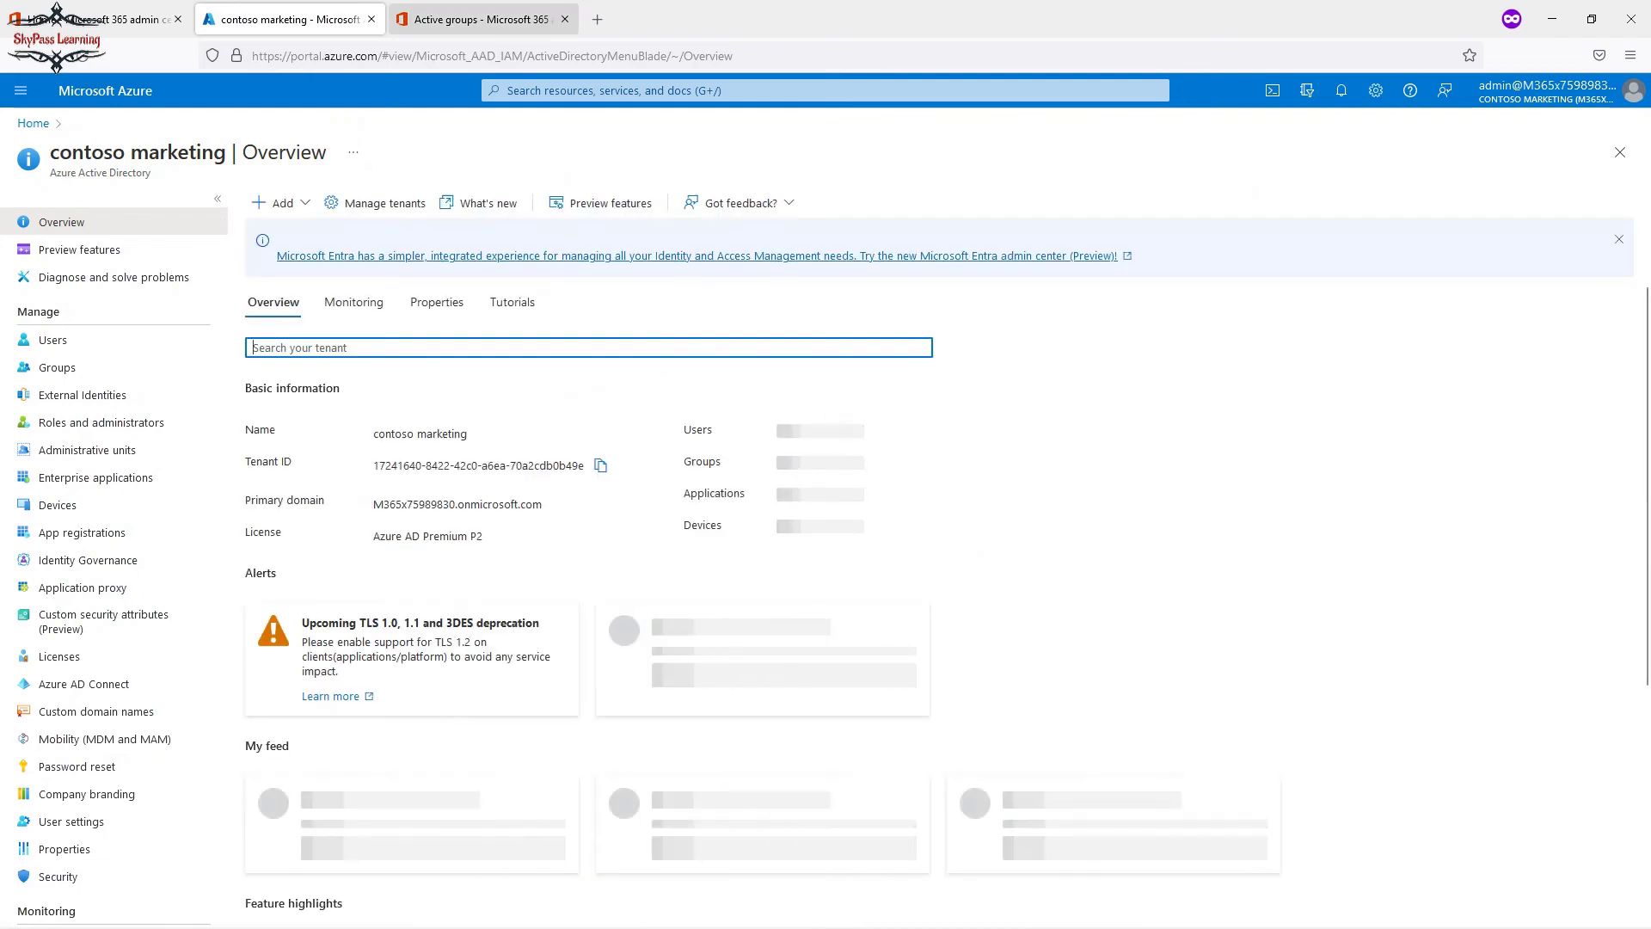
left_click(478, 19)
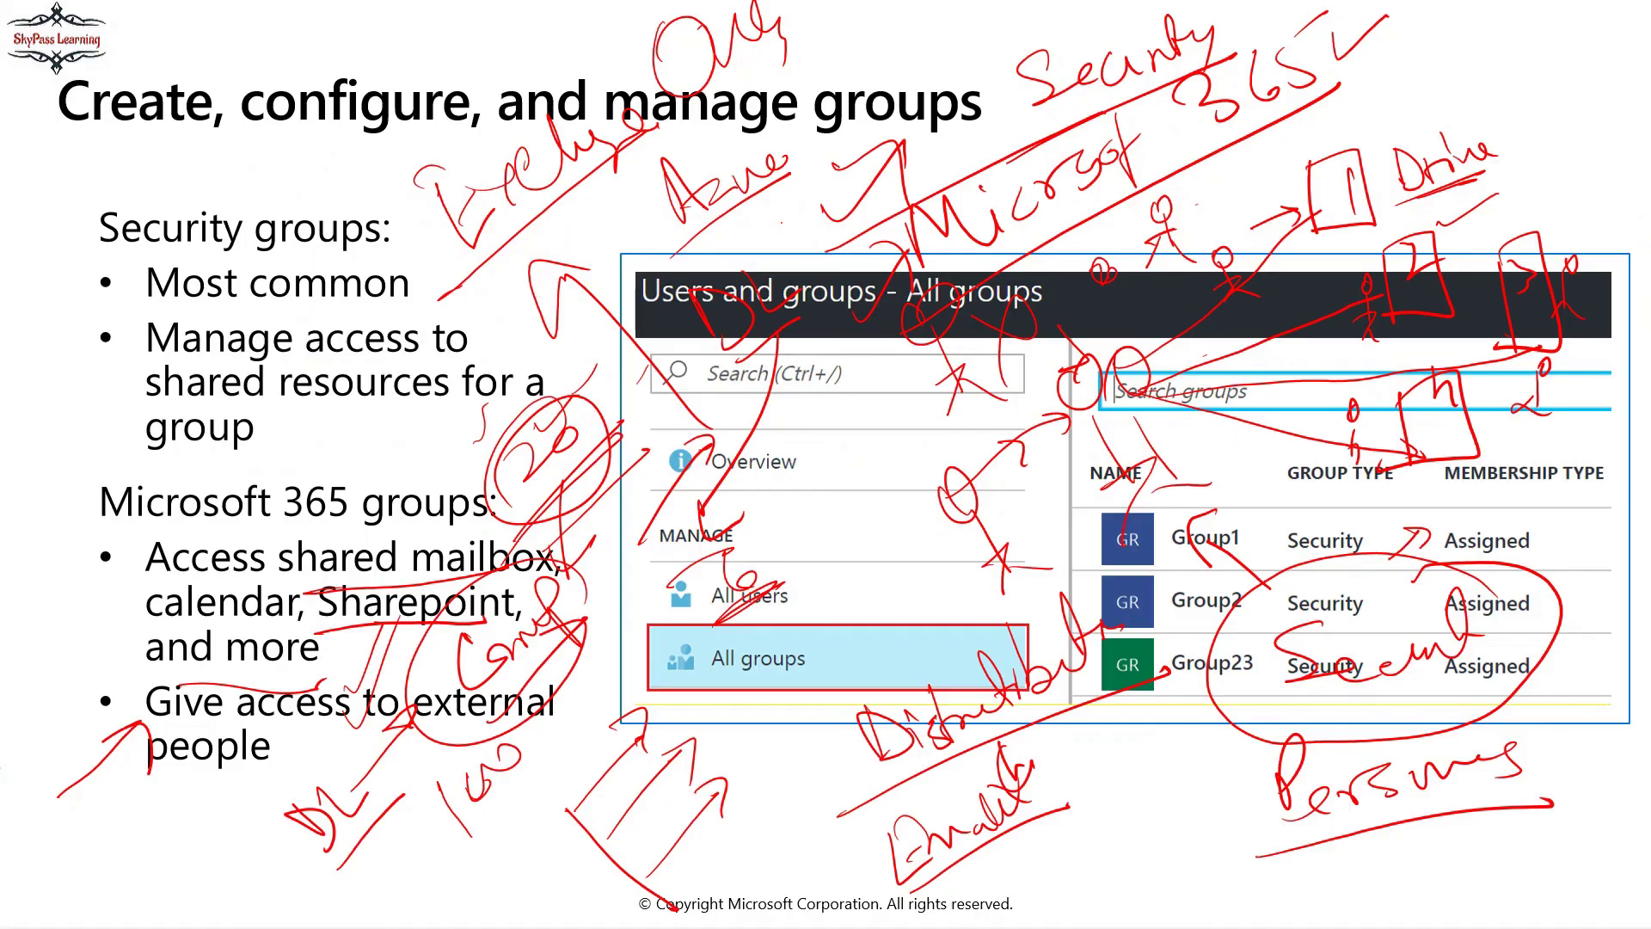
key("Right")
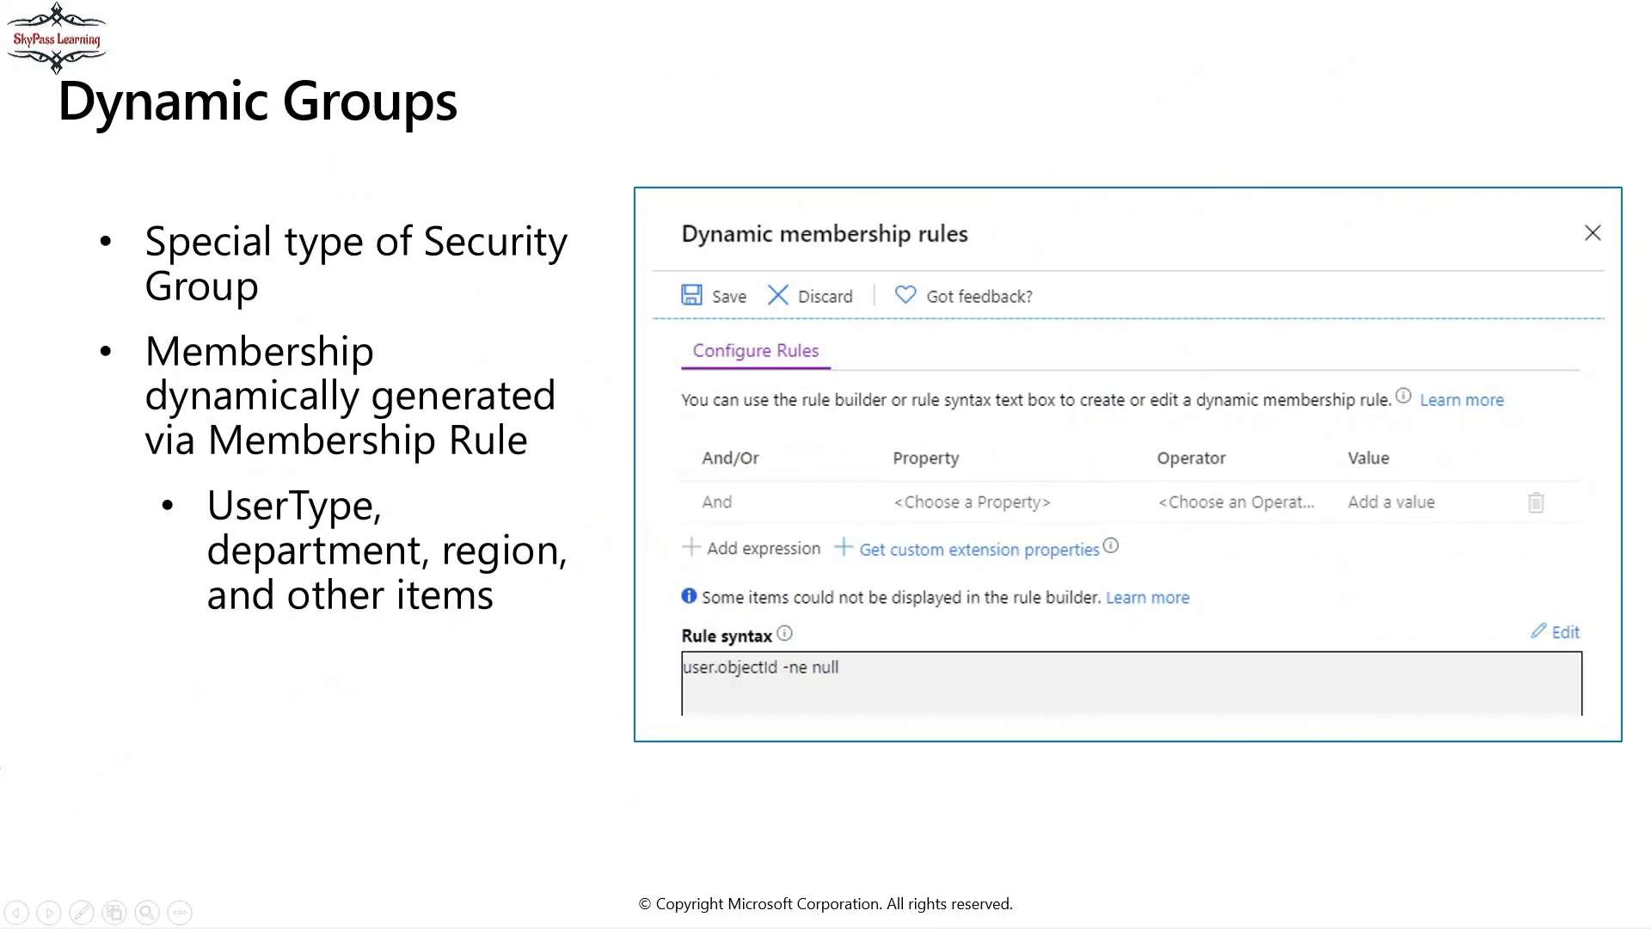
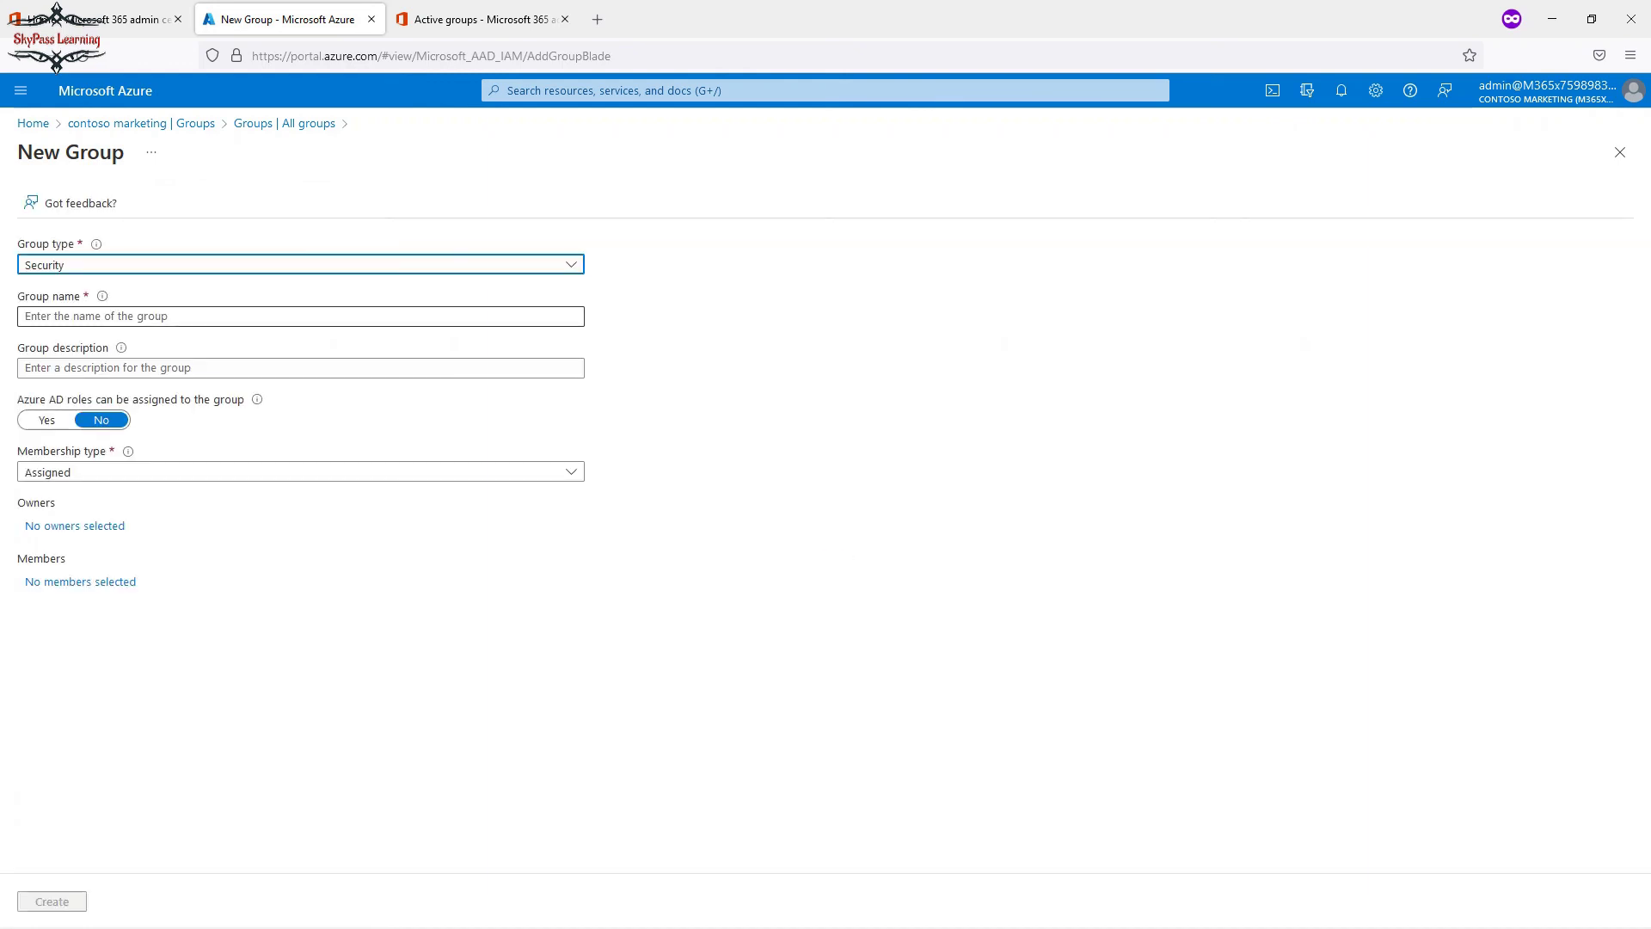
Name the new security group Dyn_Sales
left_click(300, 316)
type("Sa")
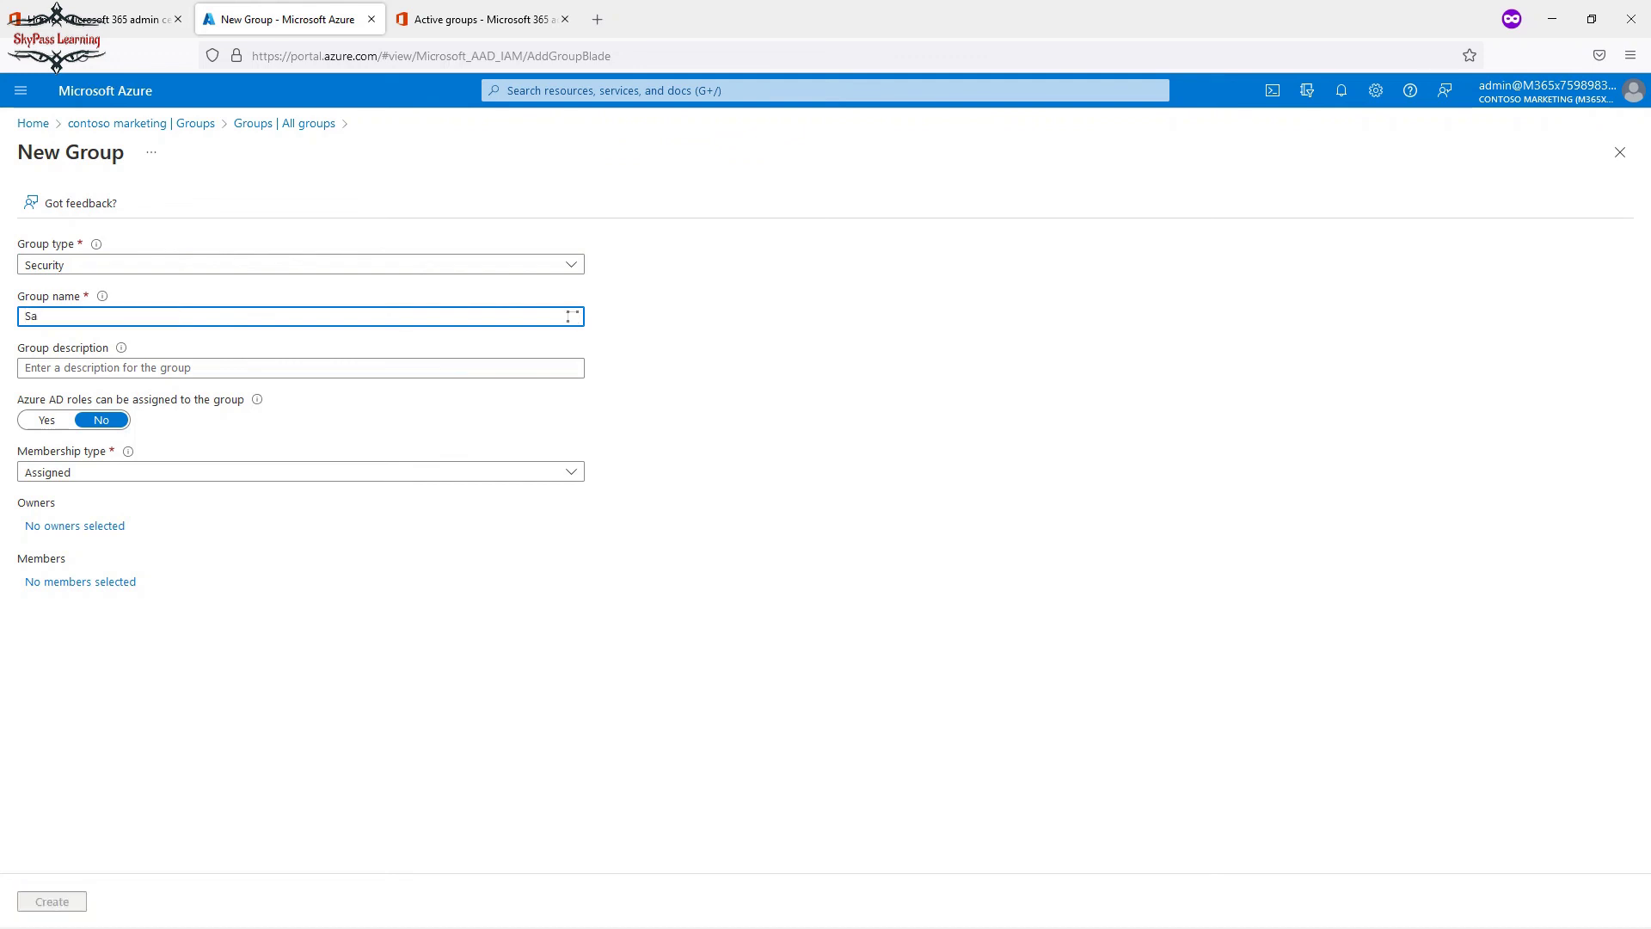
key("BackSpace")
type("S")
key("BackSpace")
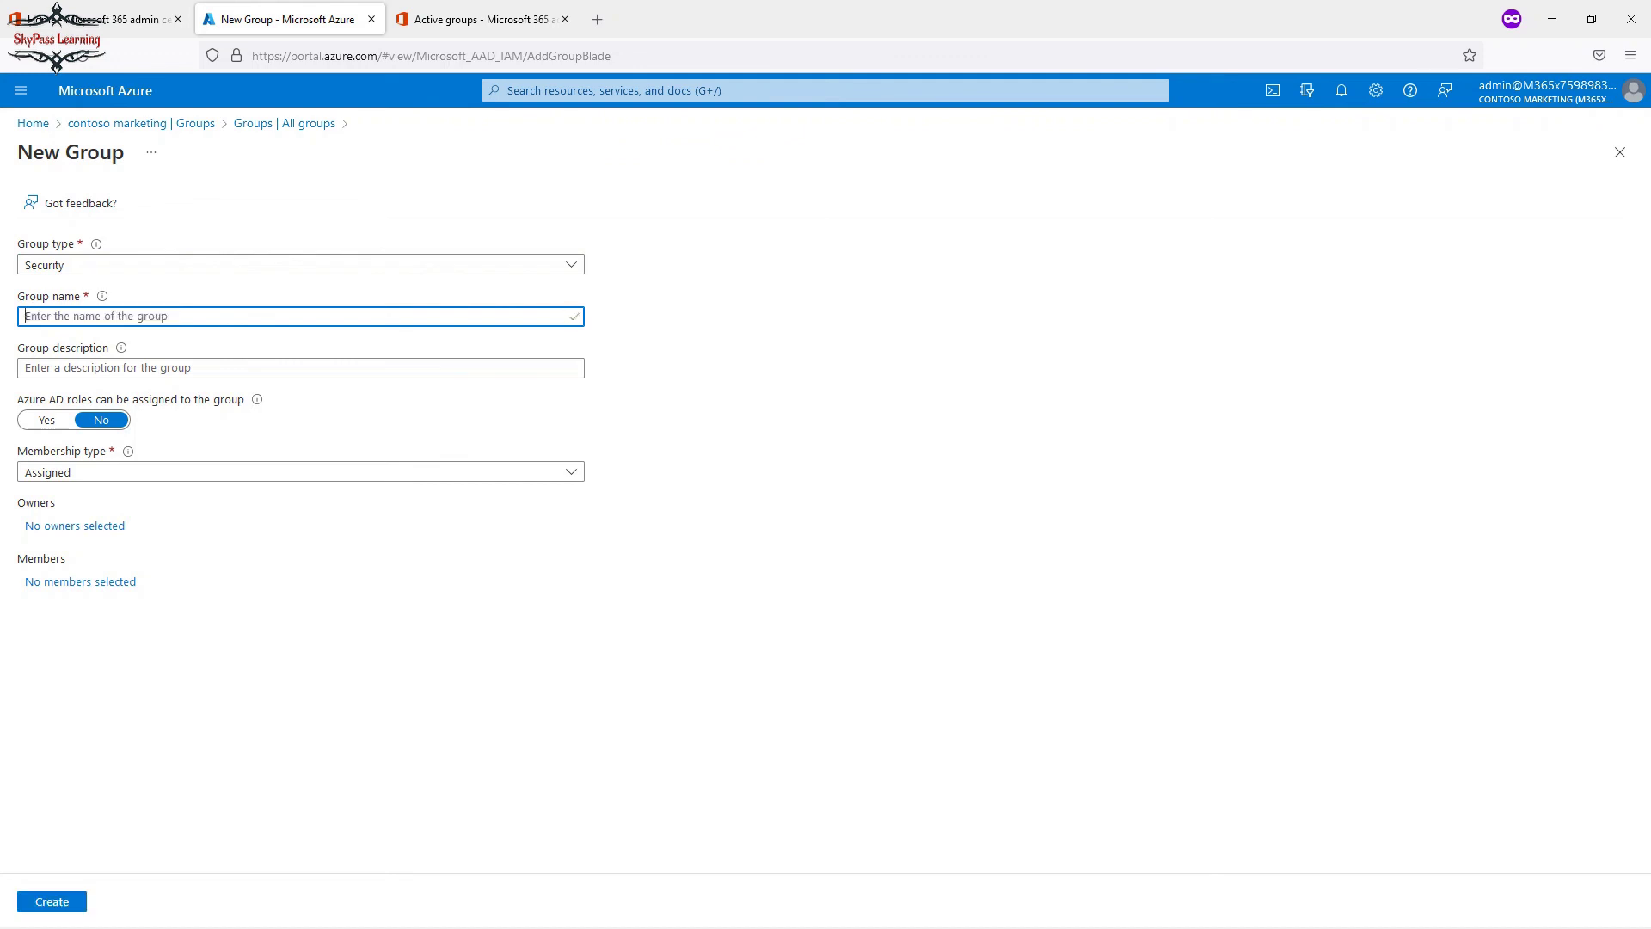
type("Dyn_")
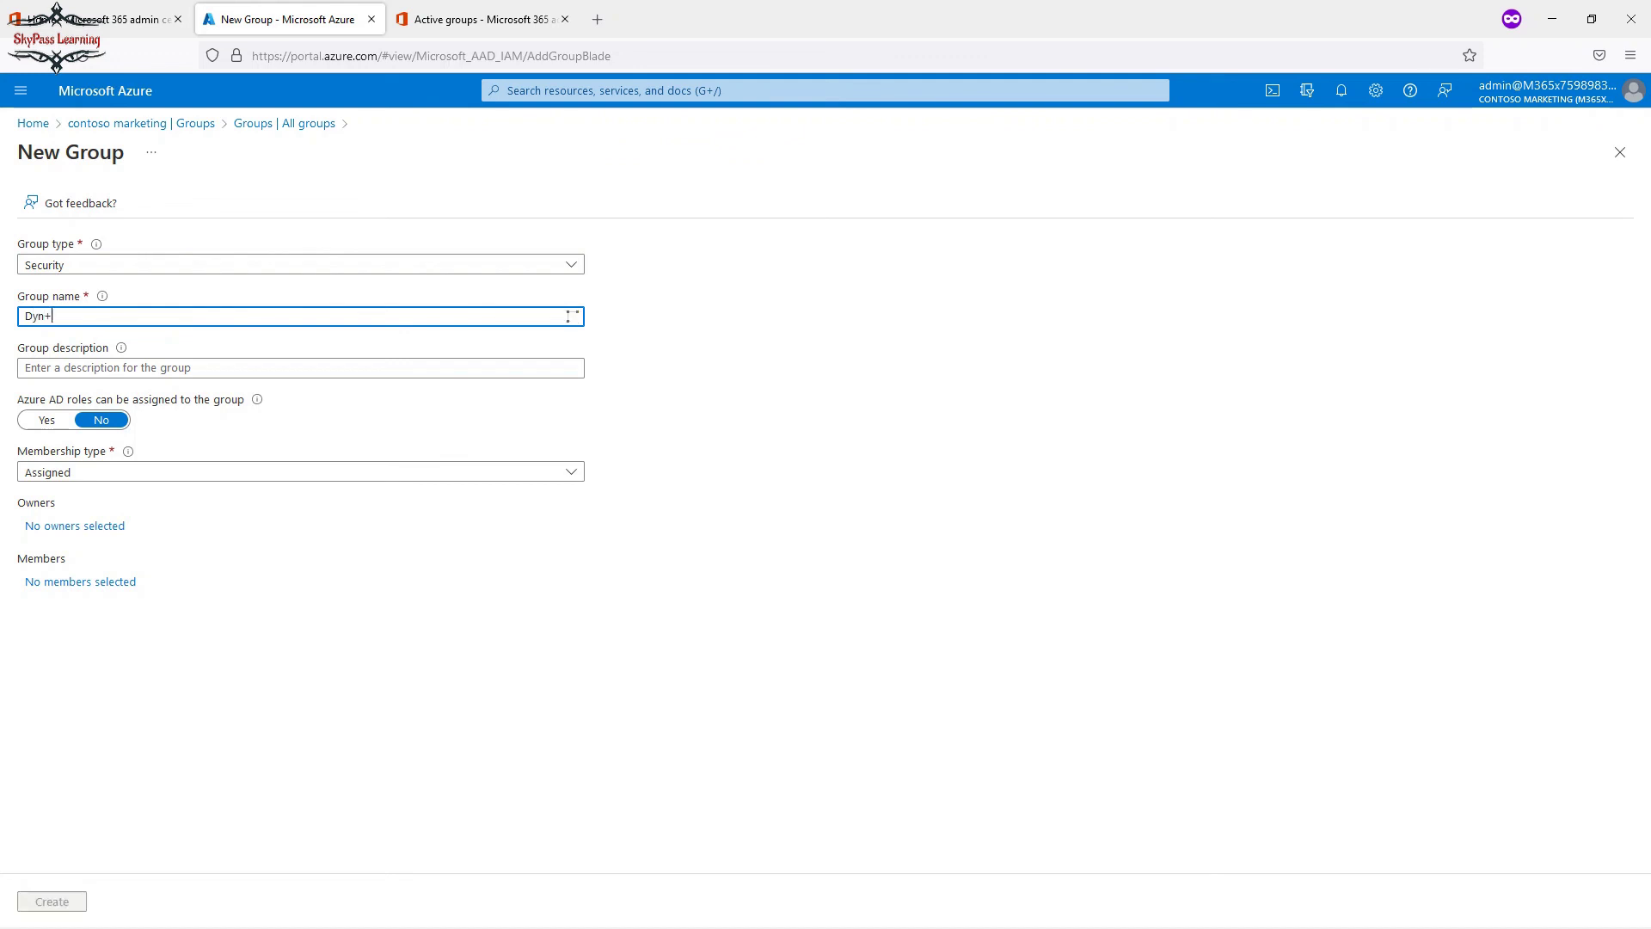
type("Sales")
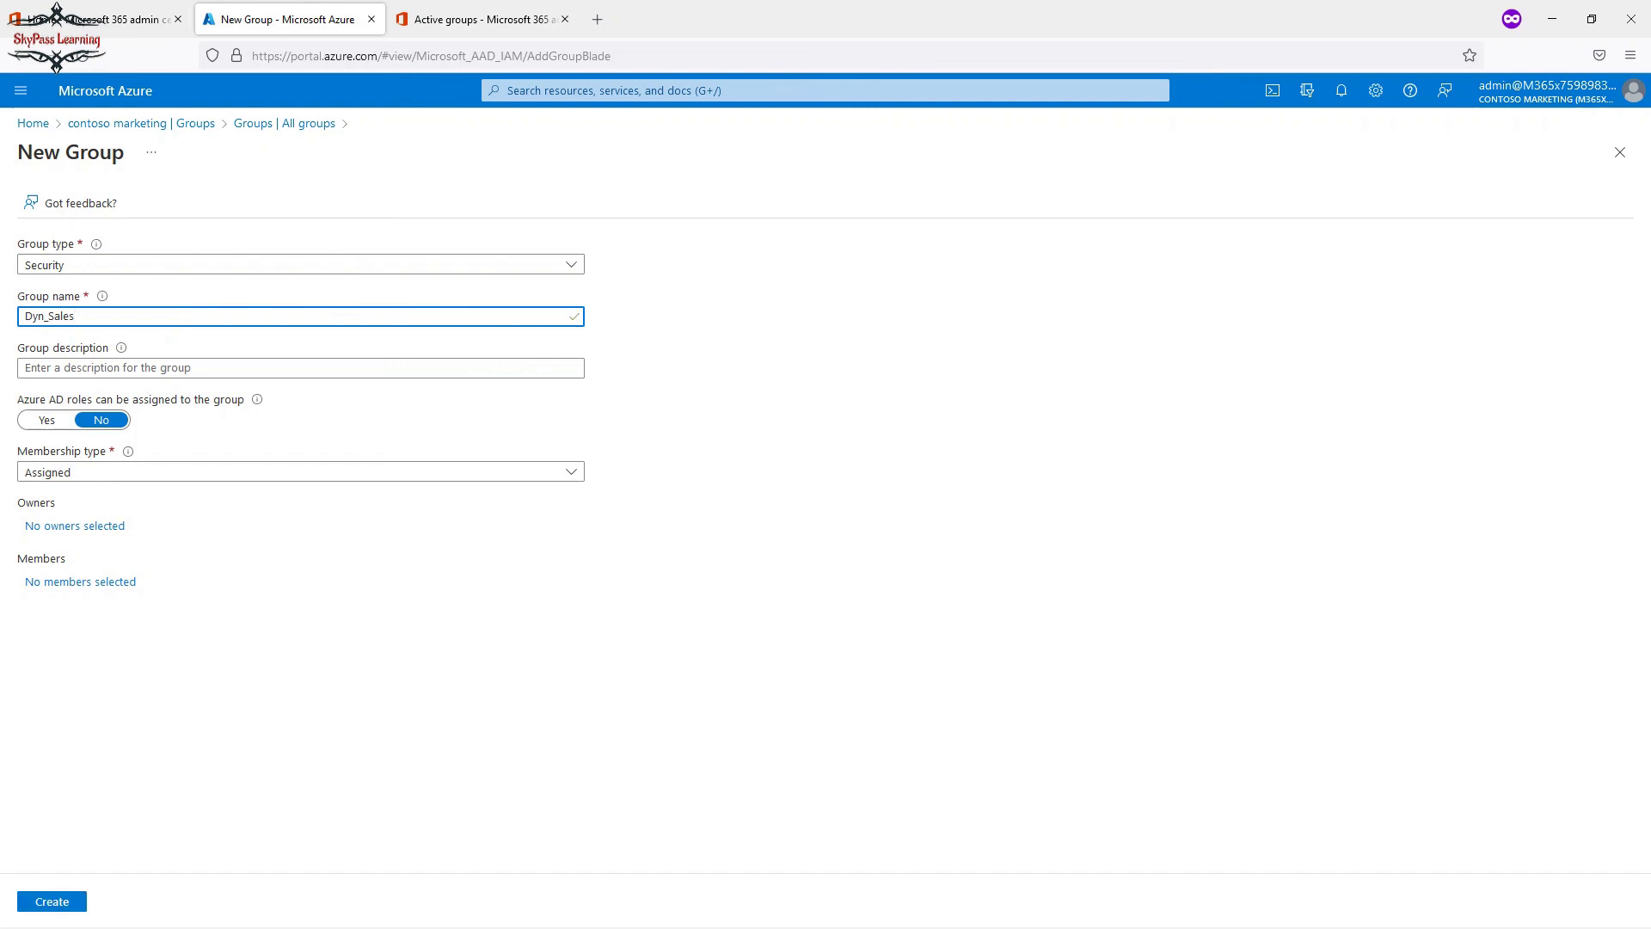
Compare how members are added under the Assigned and Dynamic User membership types without selecting any member
left_click(80, 582)
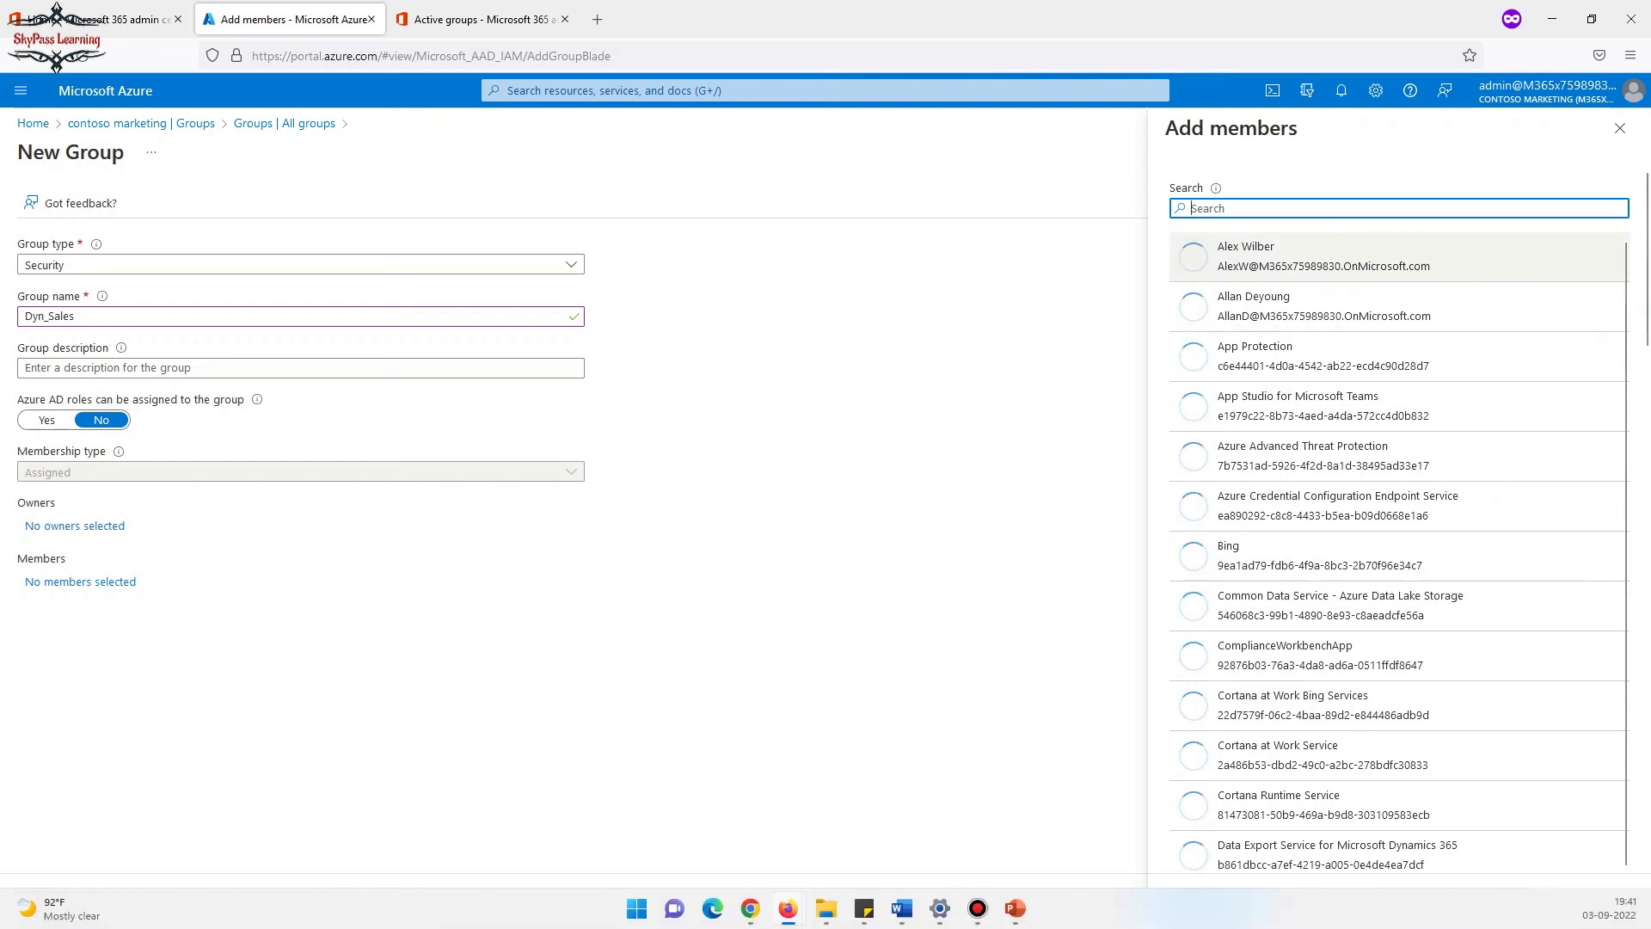
left_click(1620, 129)
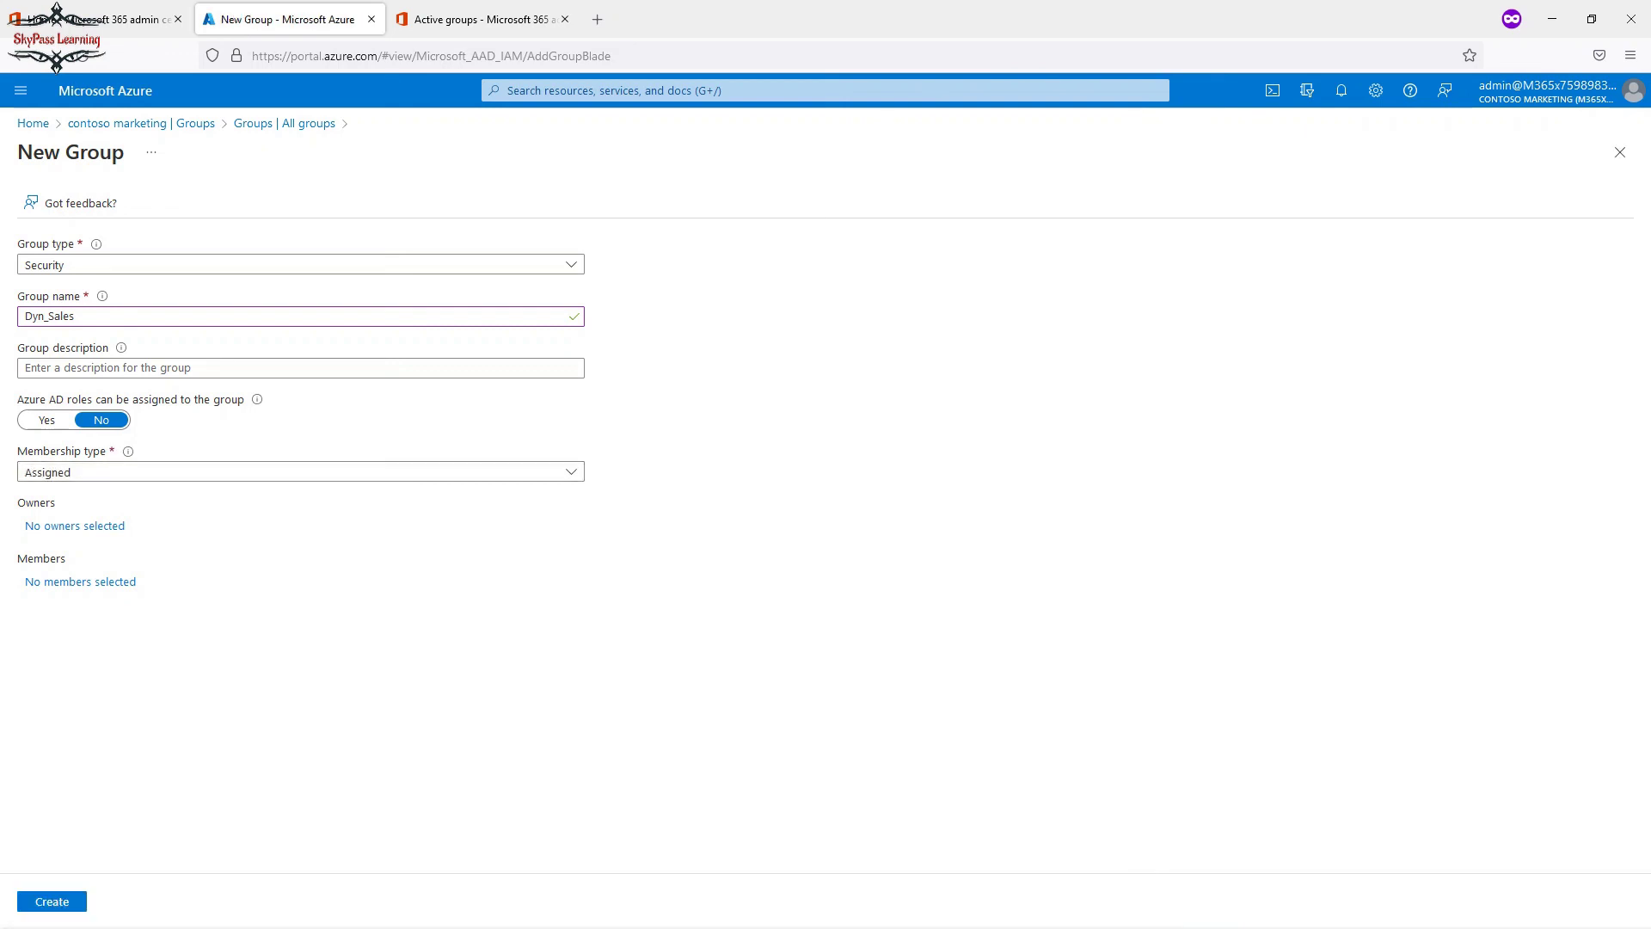
left_click(301, 473)
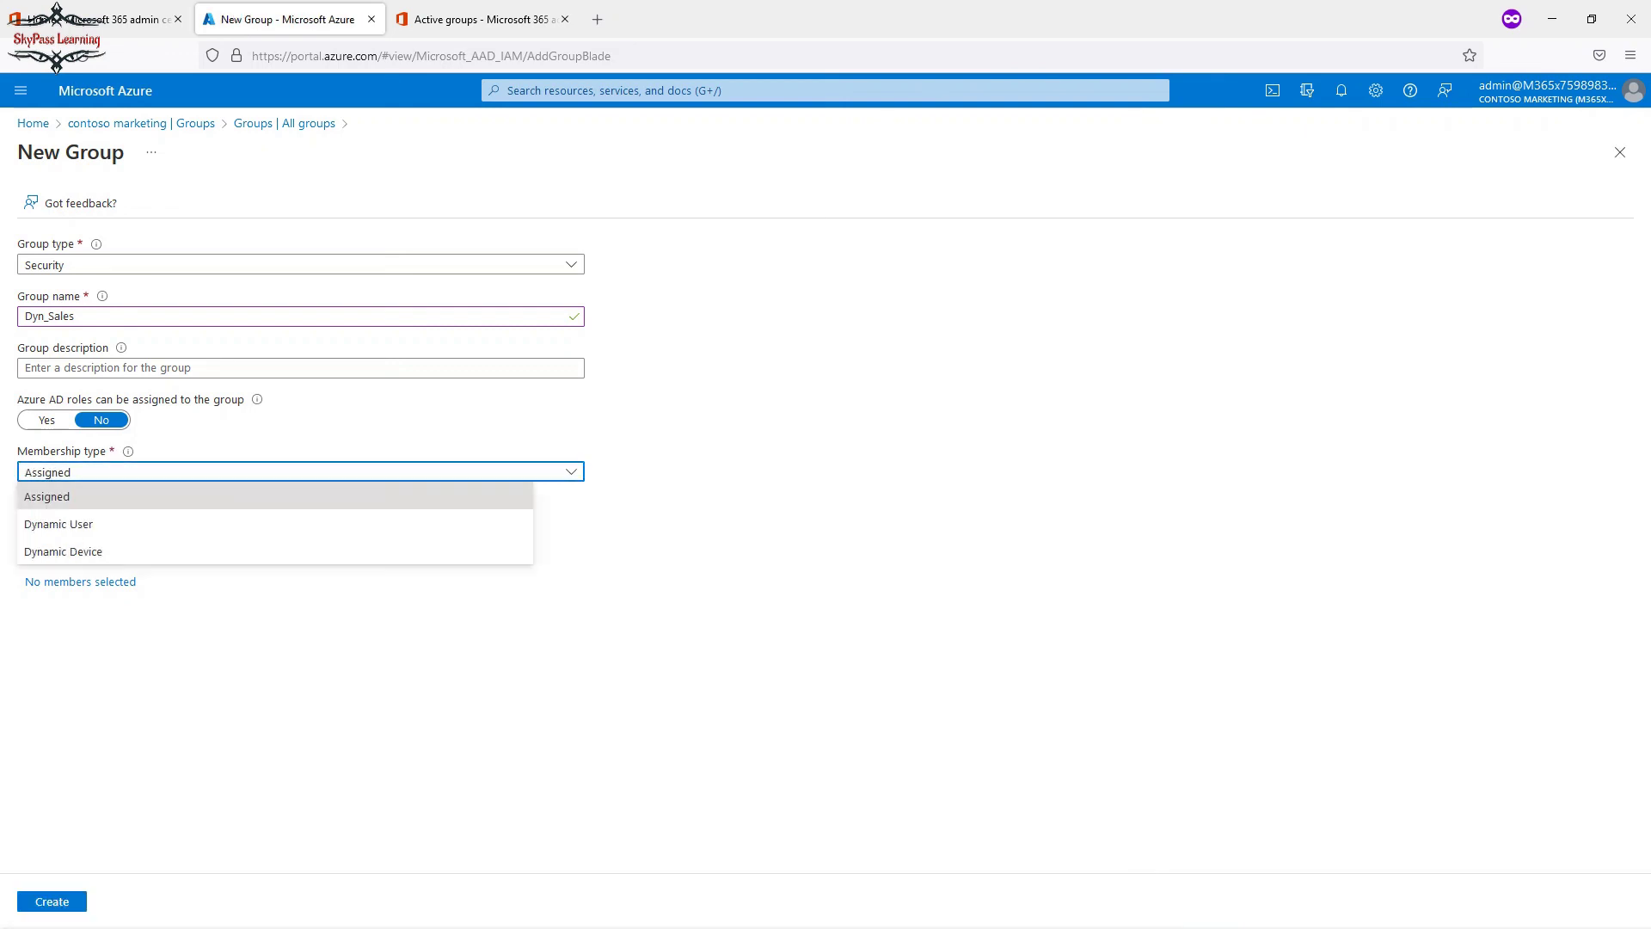
left_click(58, 524)
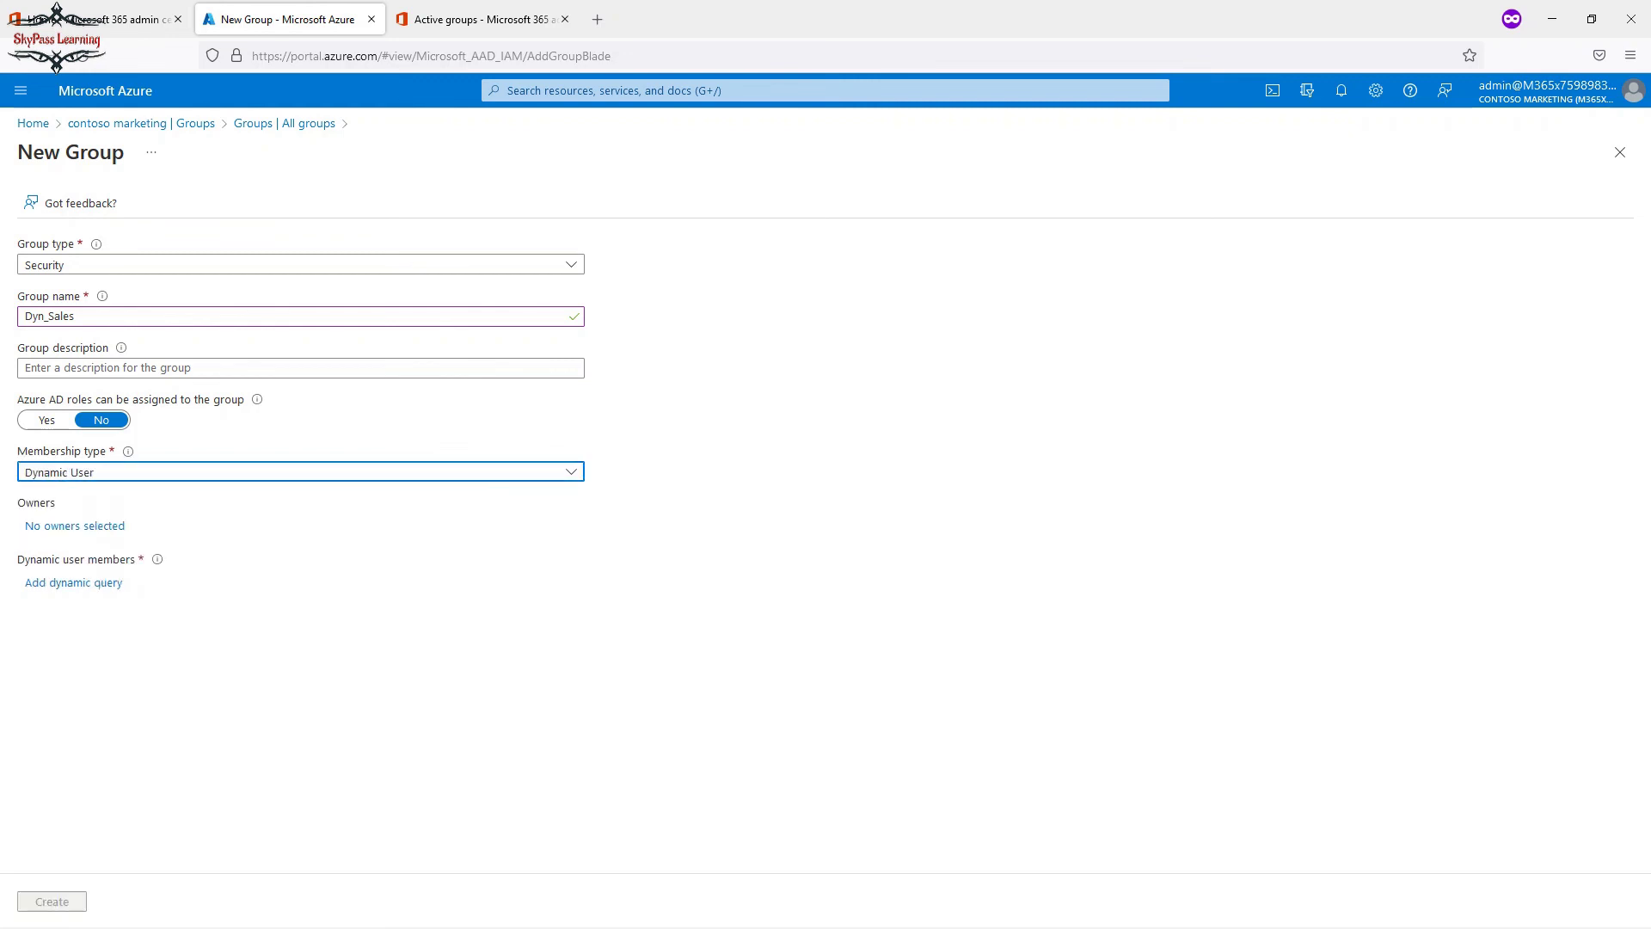
left_click_drag(25, 559, 123, 584)
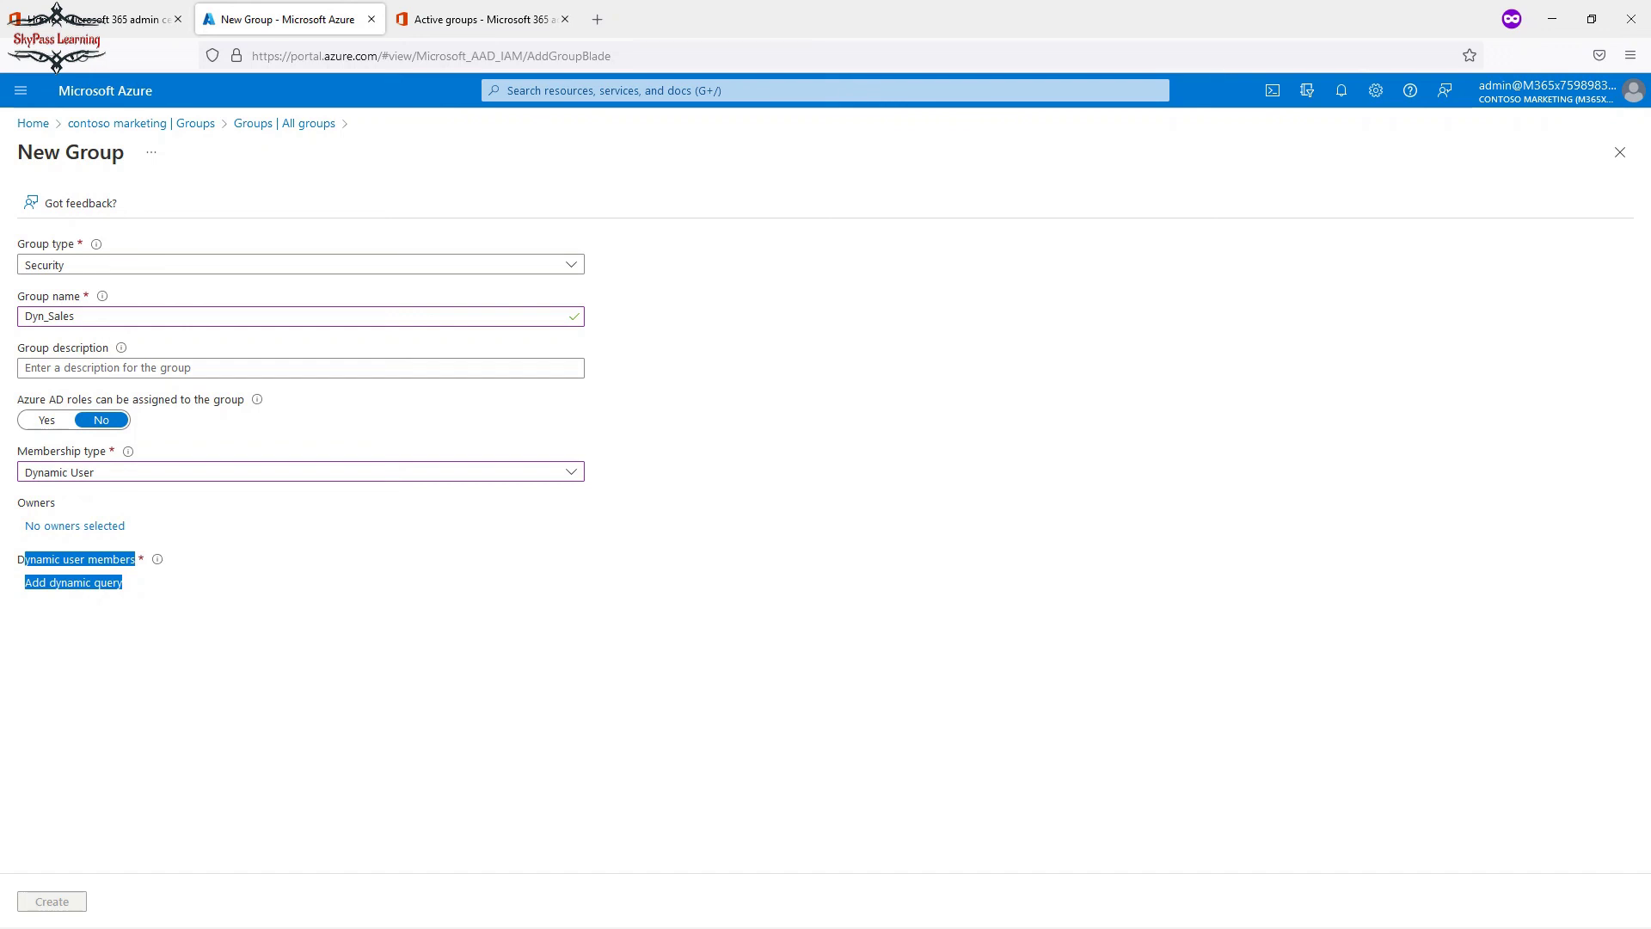
left_click(301, 473)
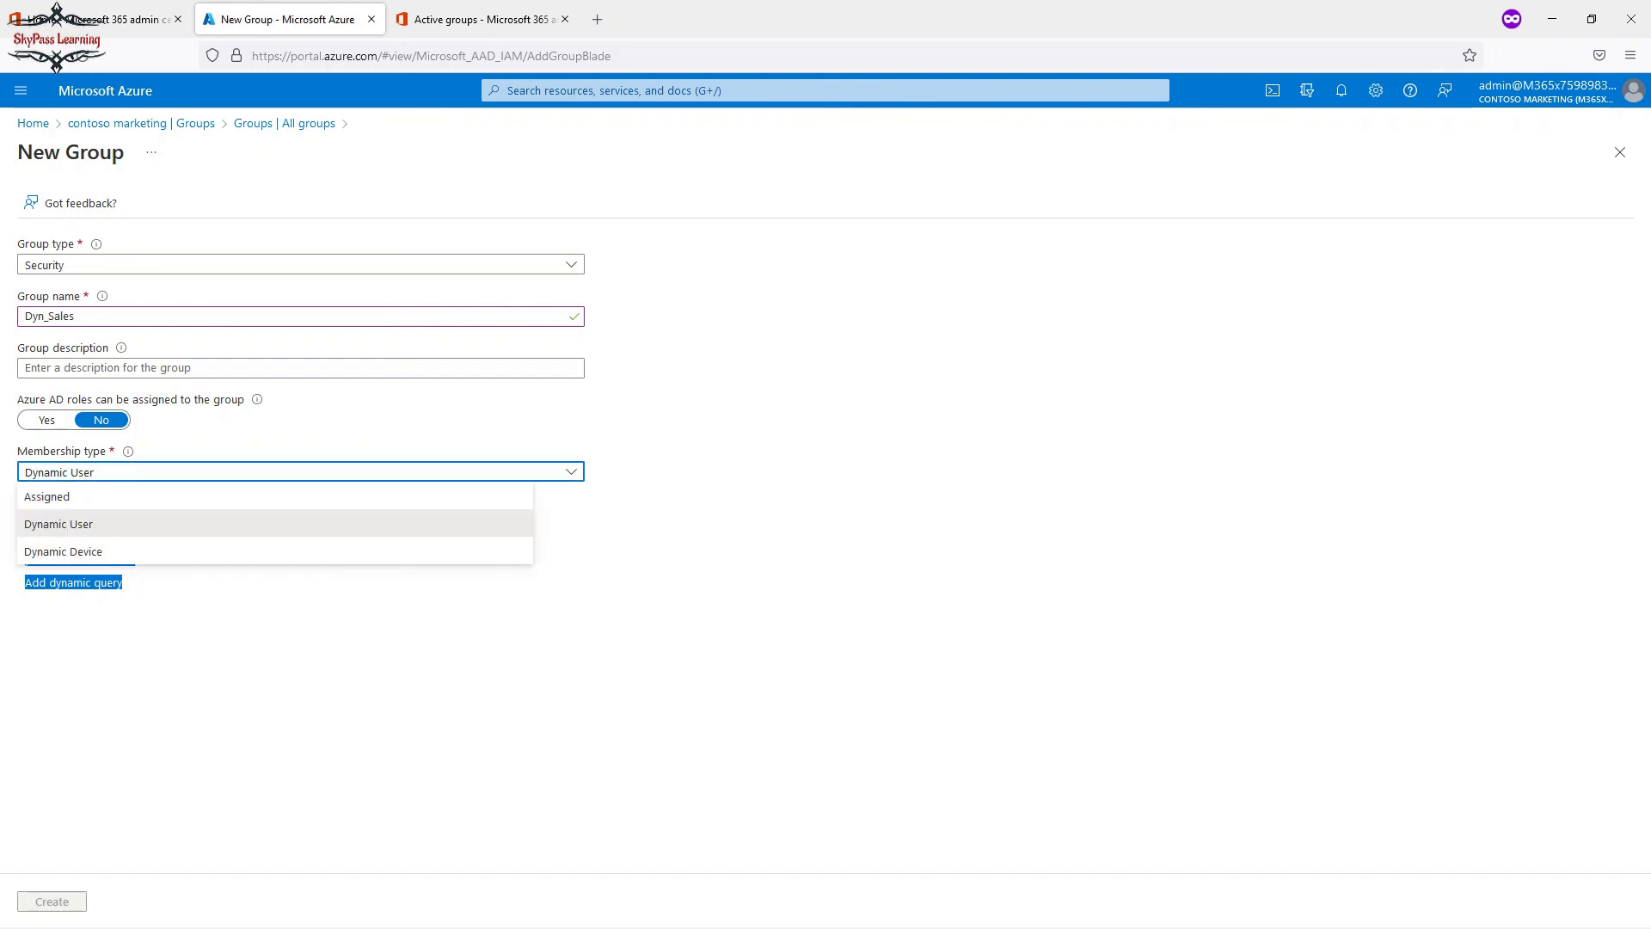
left_click(47, 496)
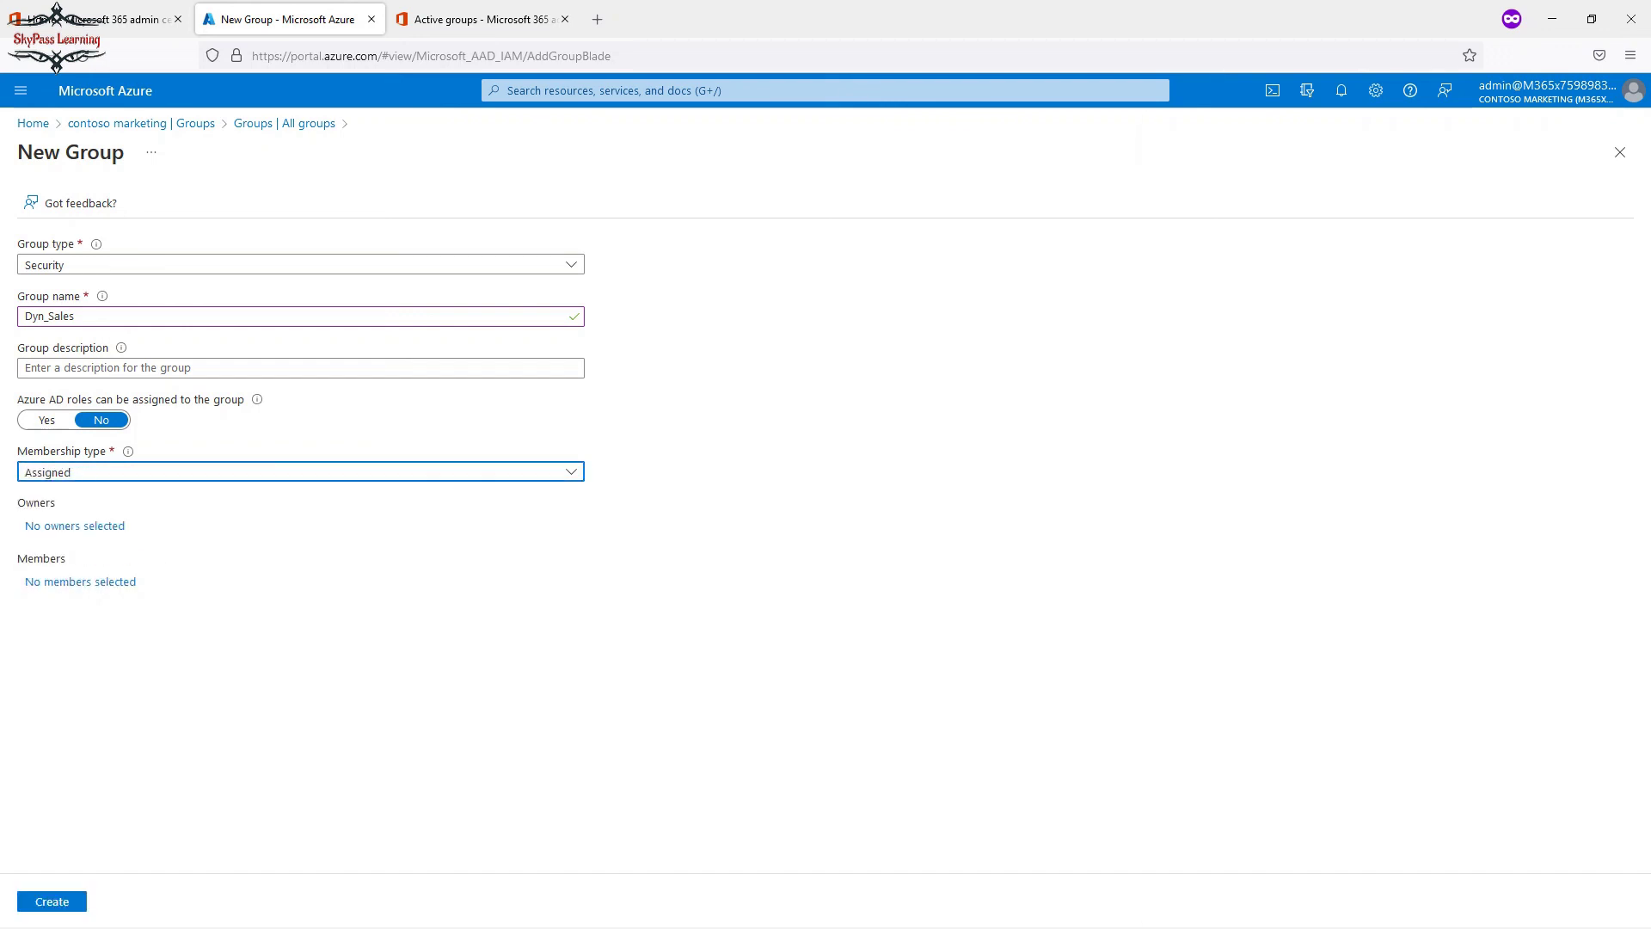
left_click(80, 581)
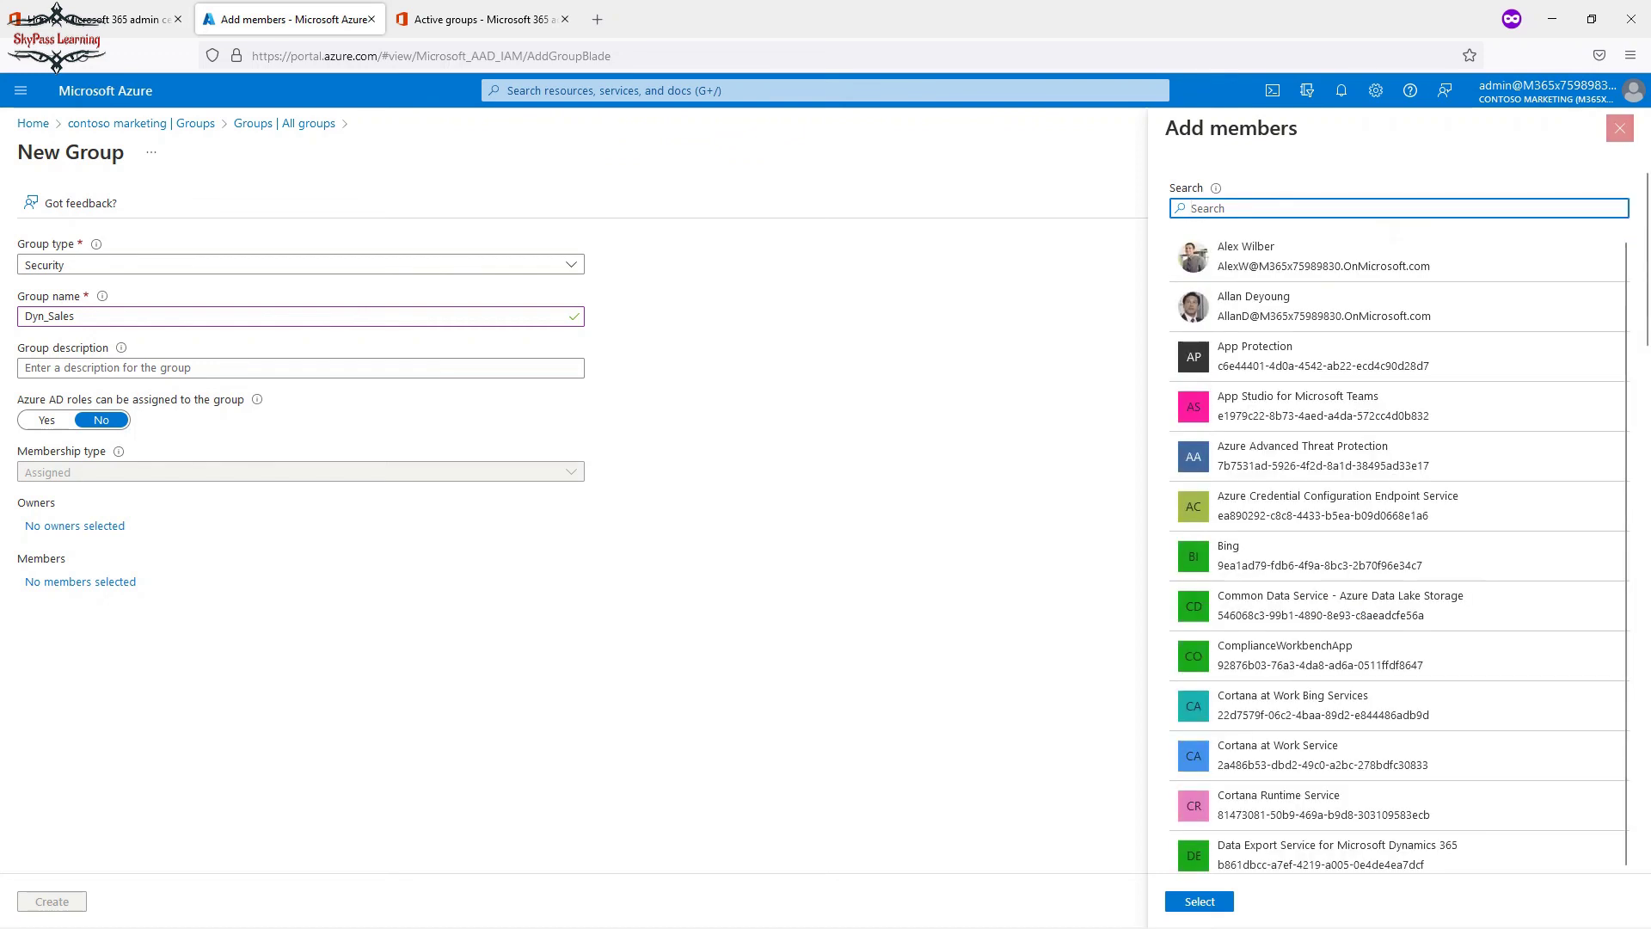
left_click(1621, 129)
Set the membership type to Dynamic User and add an expression to the dynamic membership rules
left_click(292, 471)
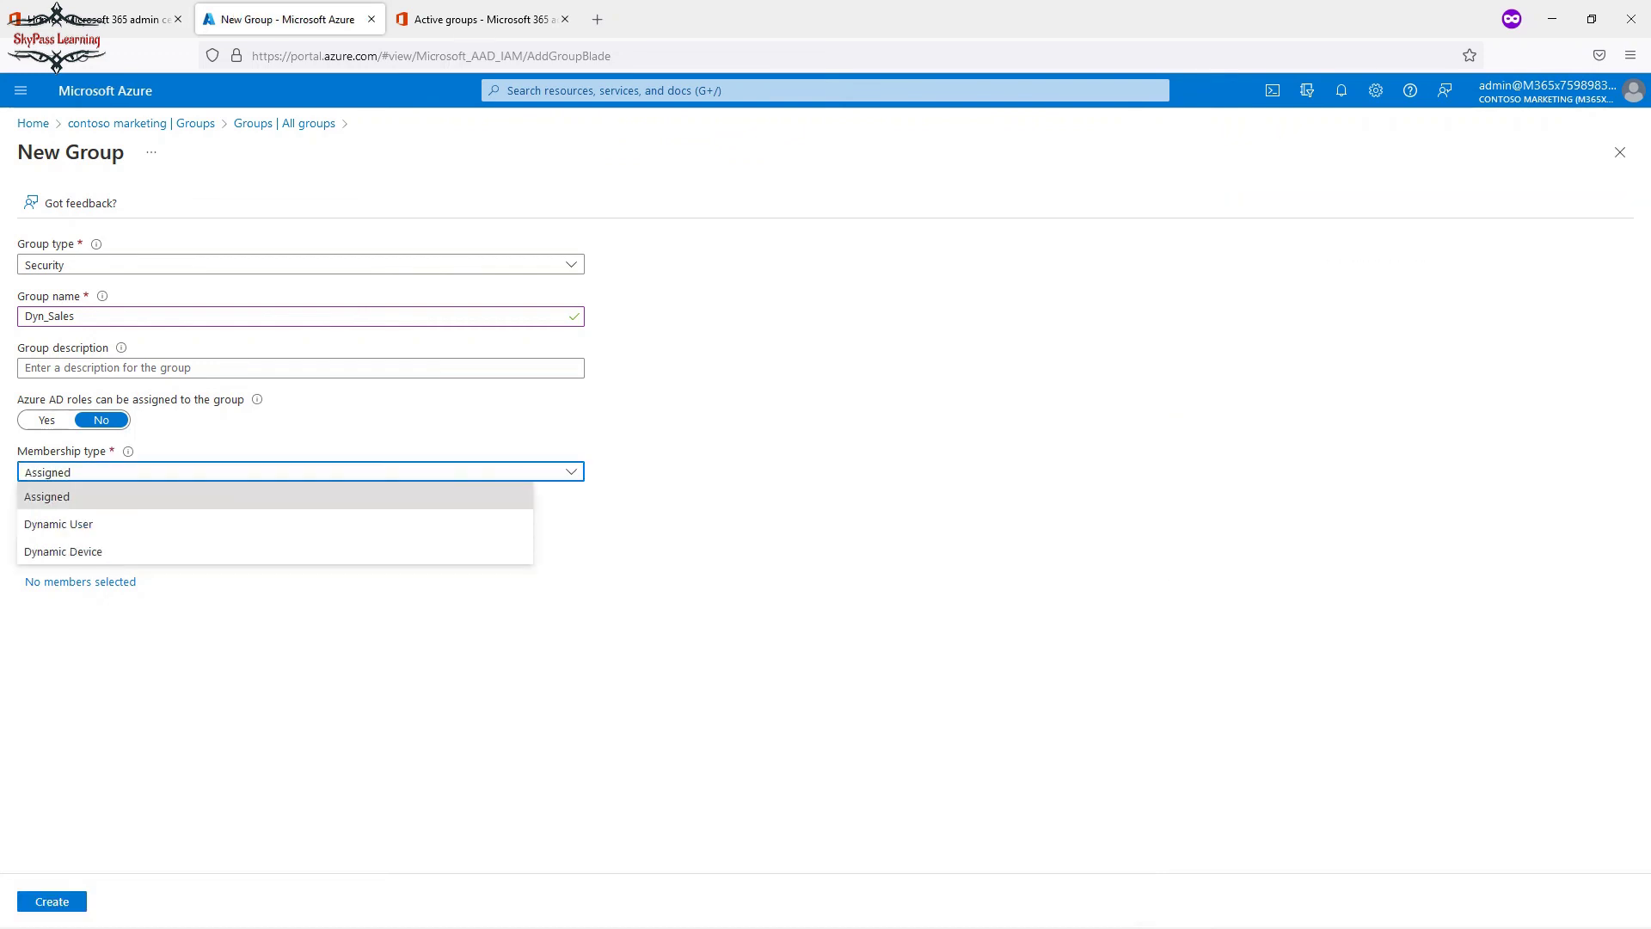
left_click(52, 523)
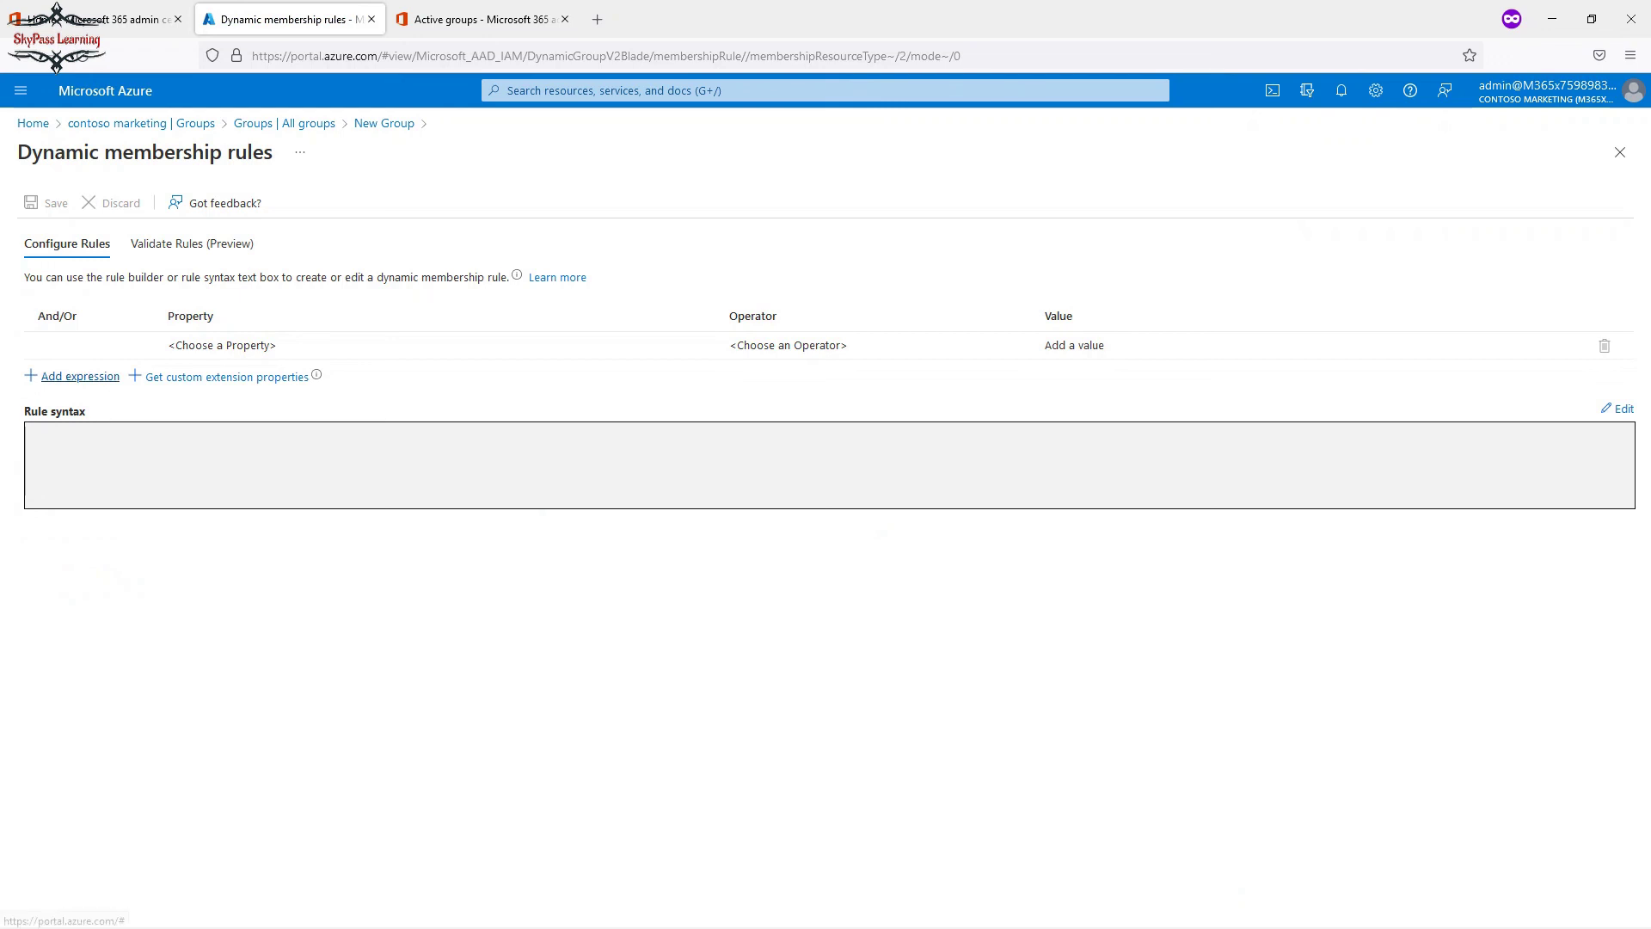
left_click(80, 376)
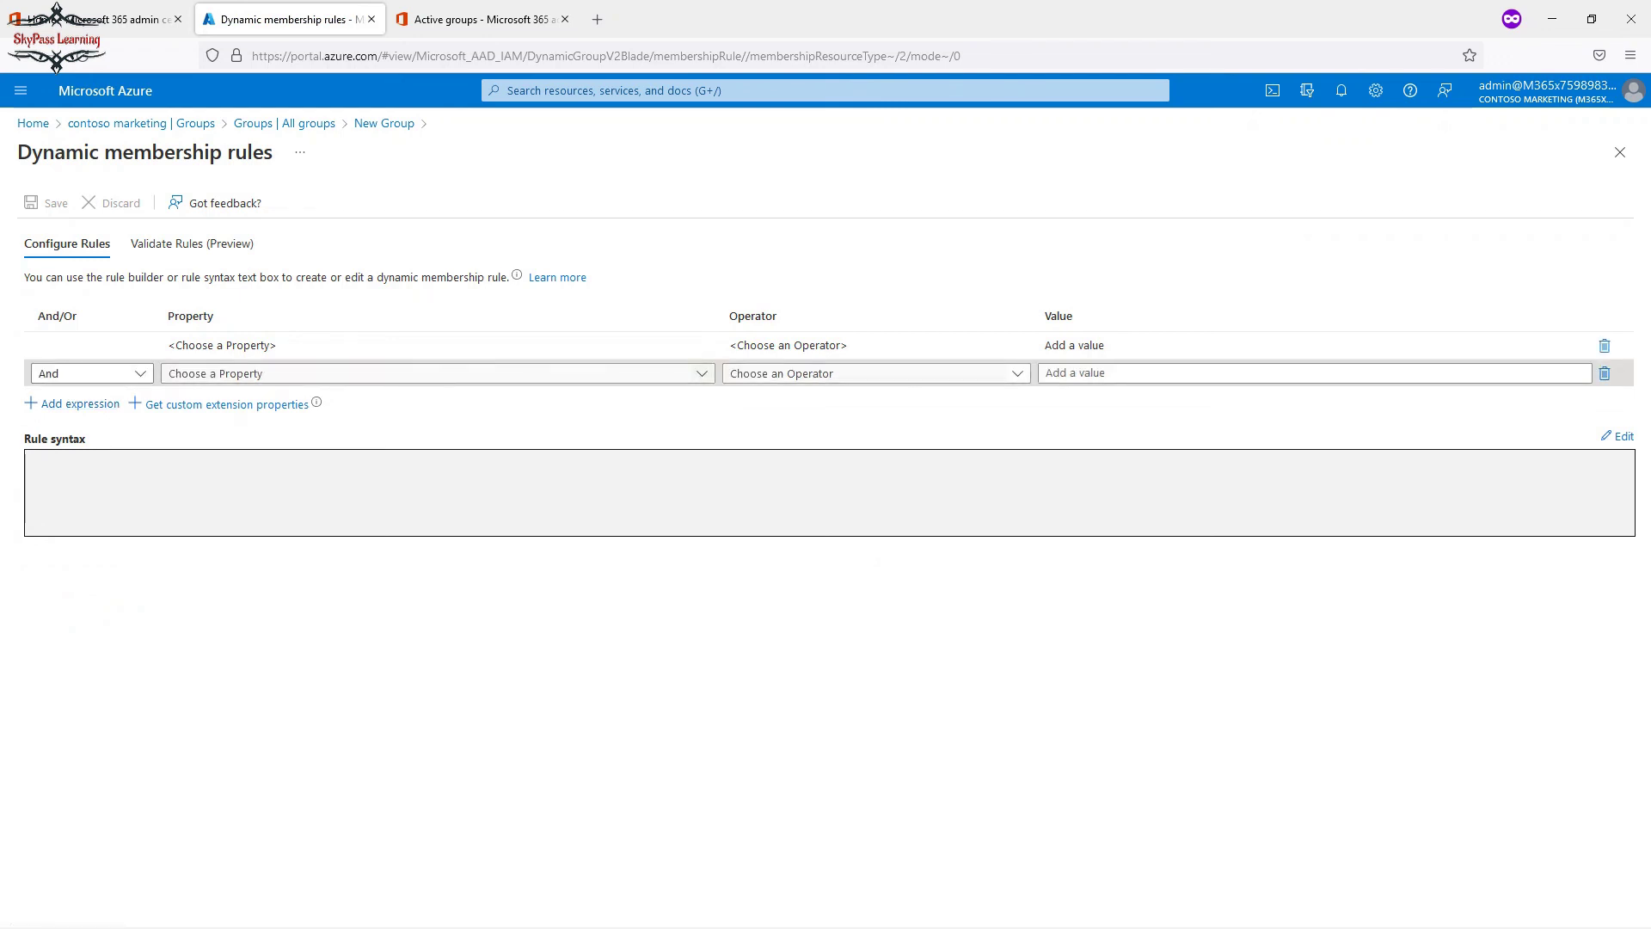
Define the dynamic membership rule as department Equals Sales, removing the blank expression, and save it
left_click(430, 373)
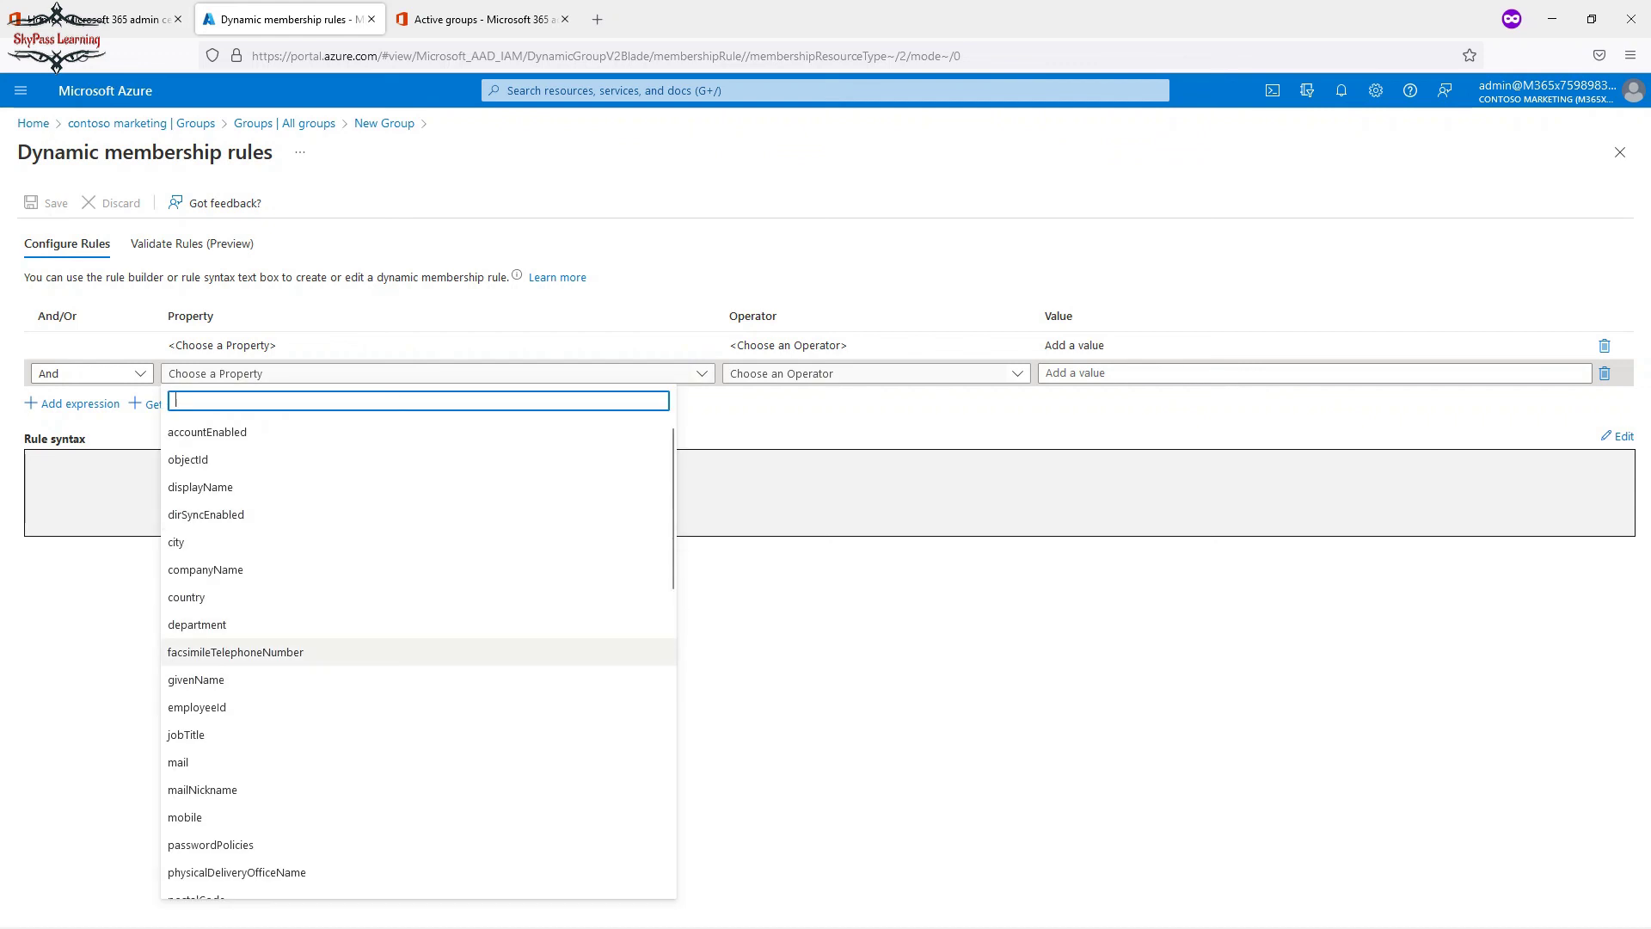
left_click(197, 624)
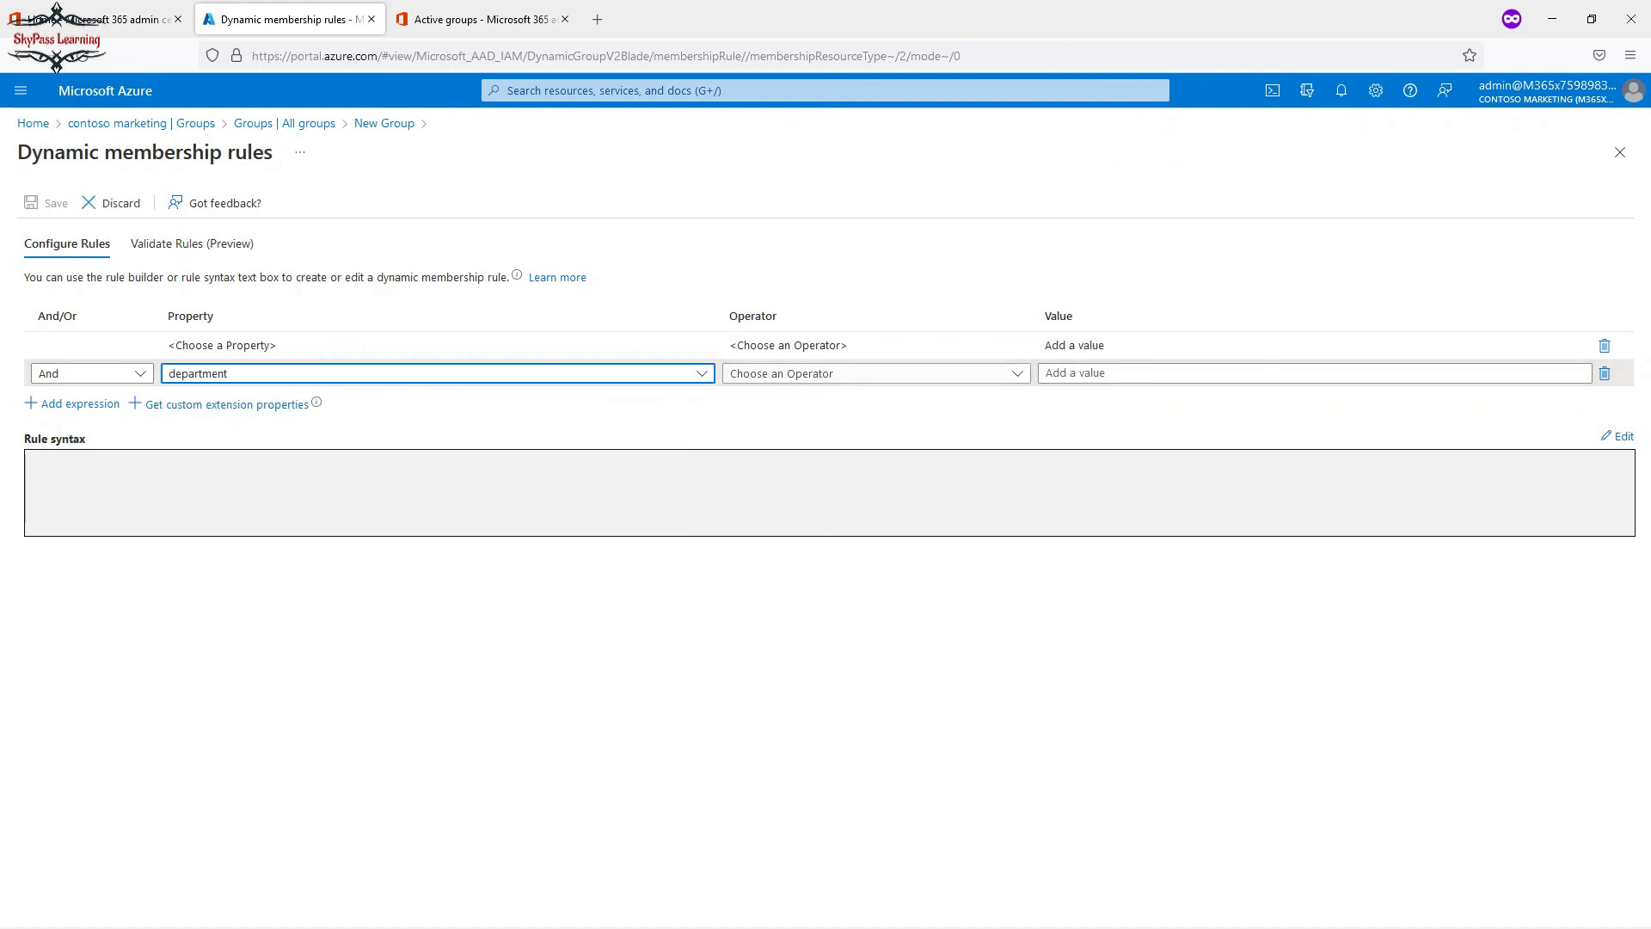
left_click(876, 374)
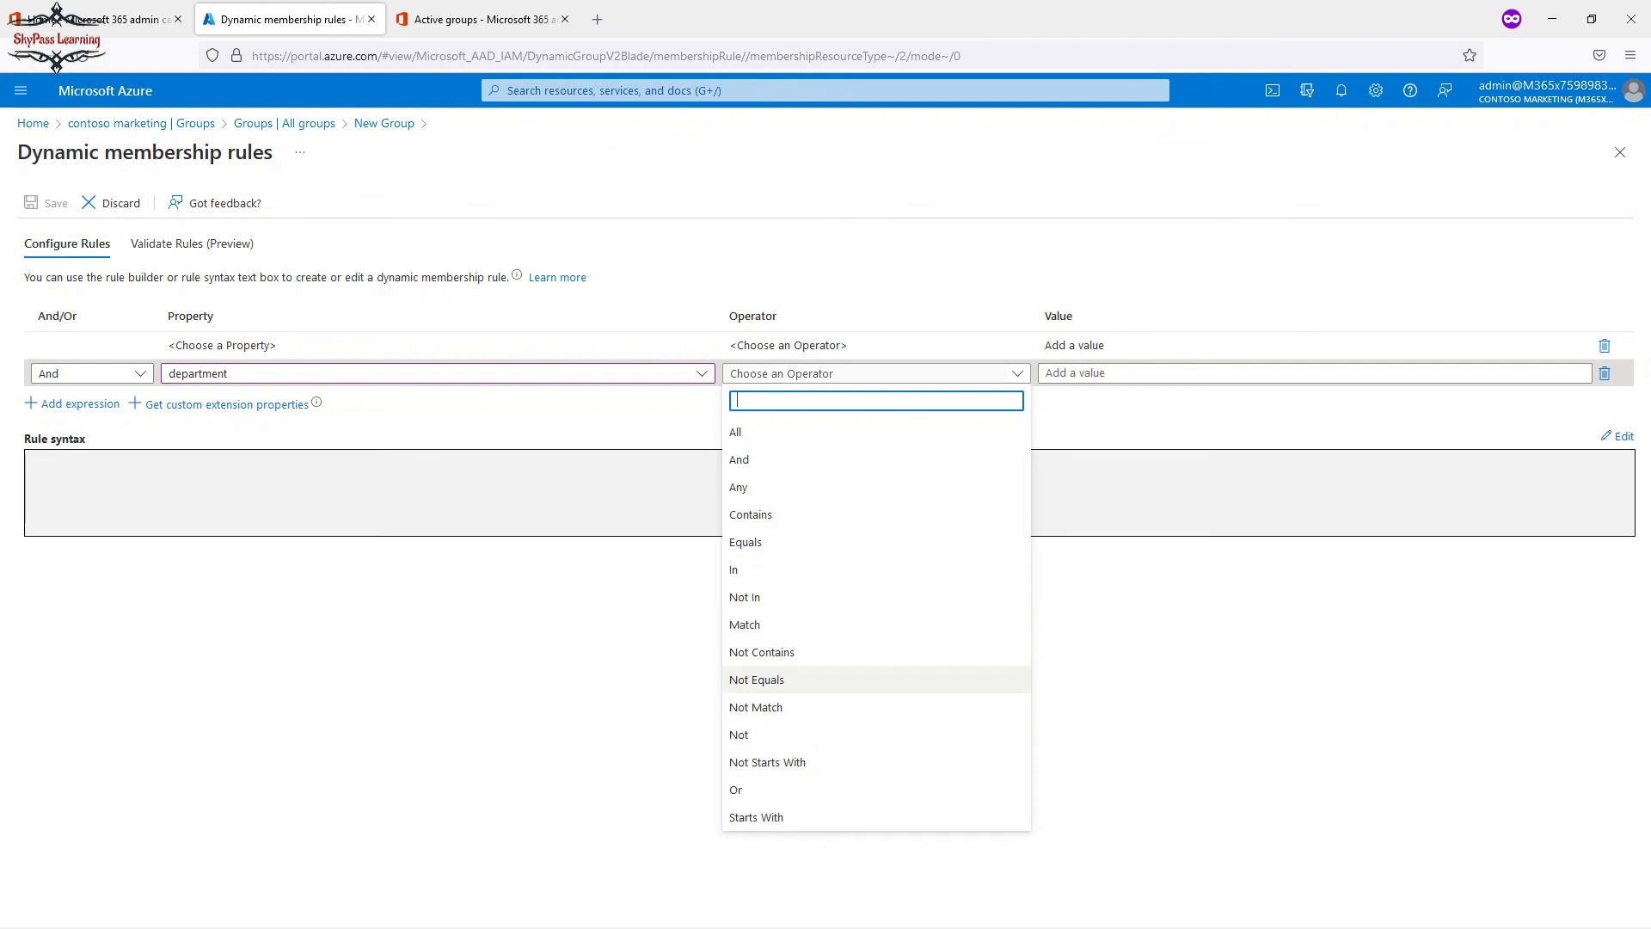
left_click(746, 542)
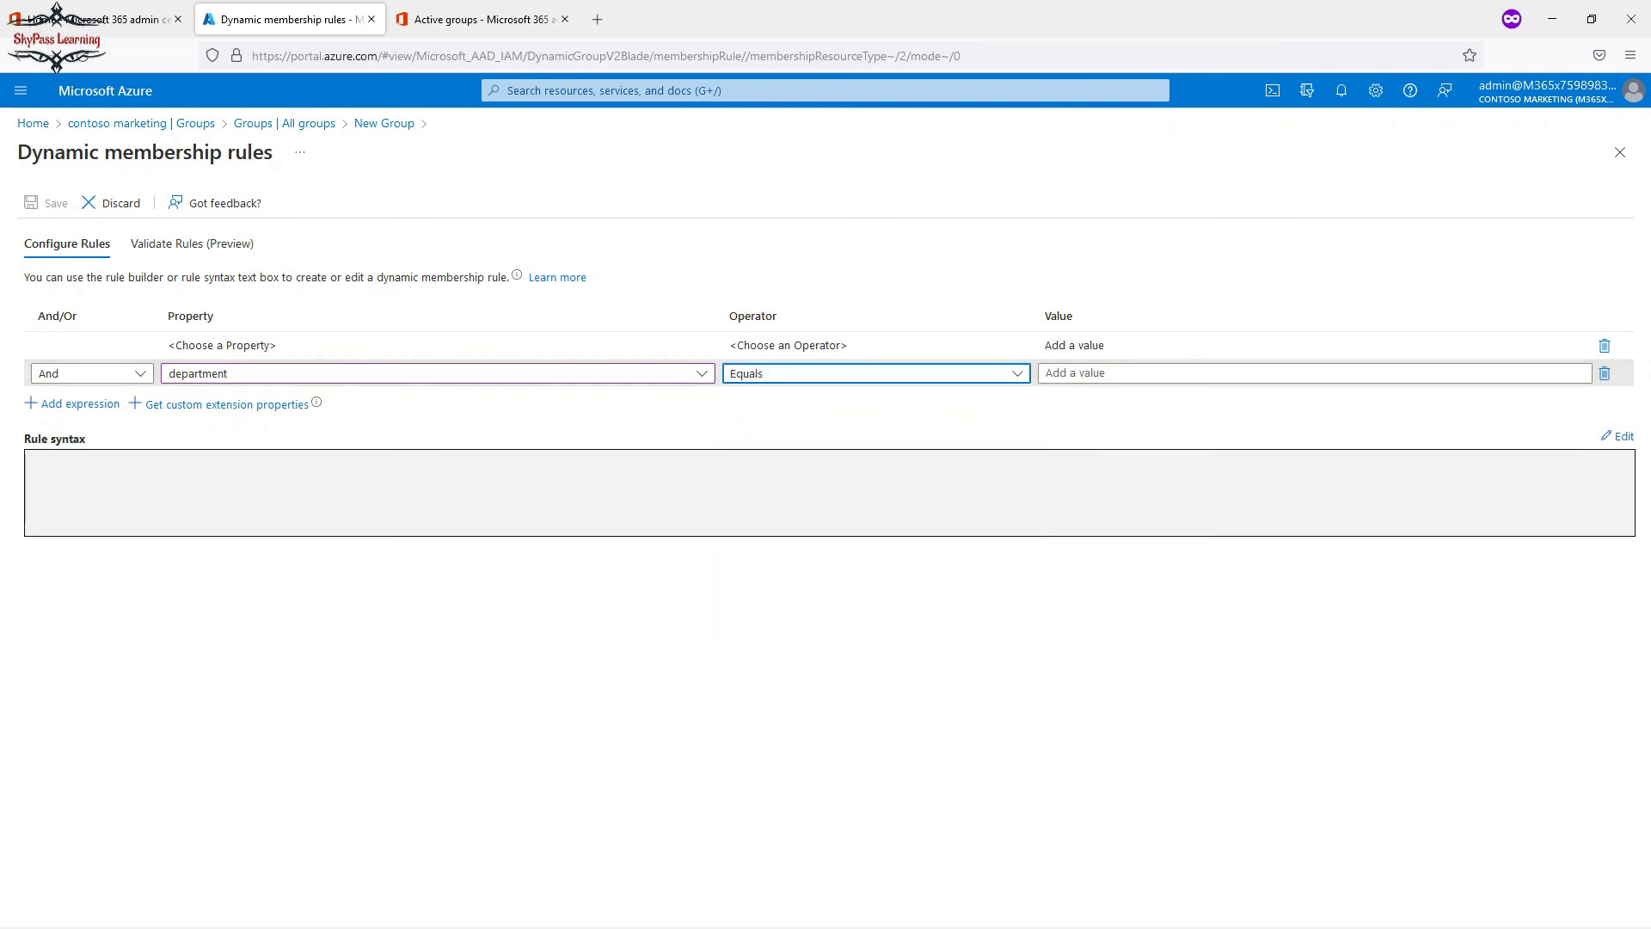
left_click(1118, 372)
type("Sa")
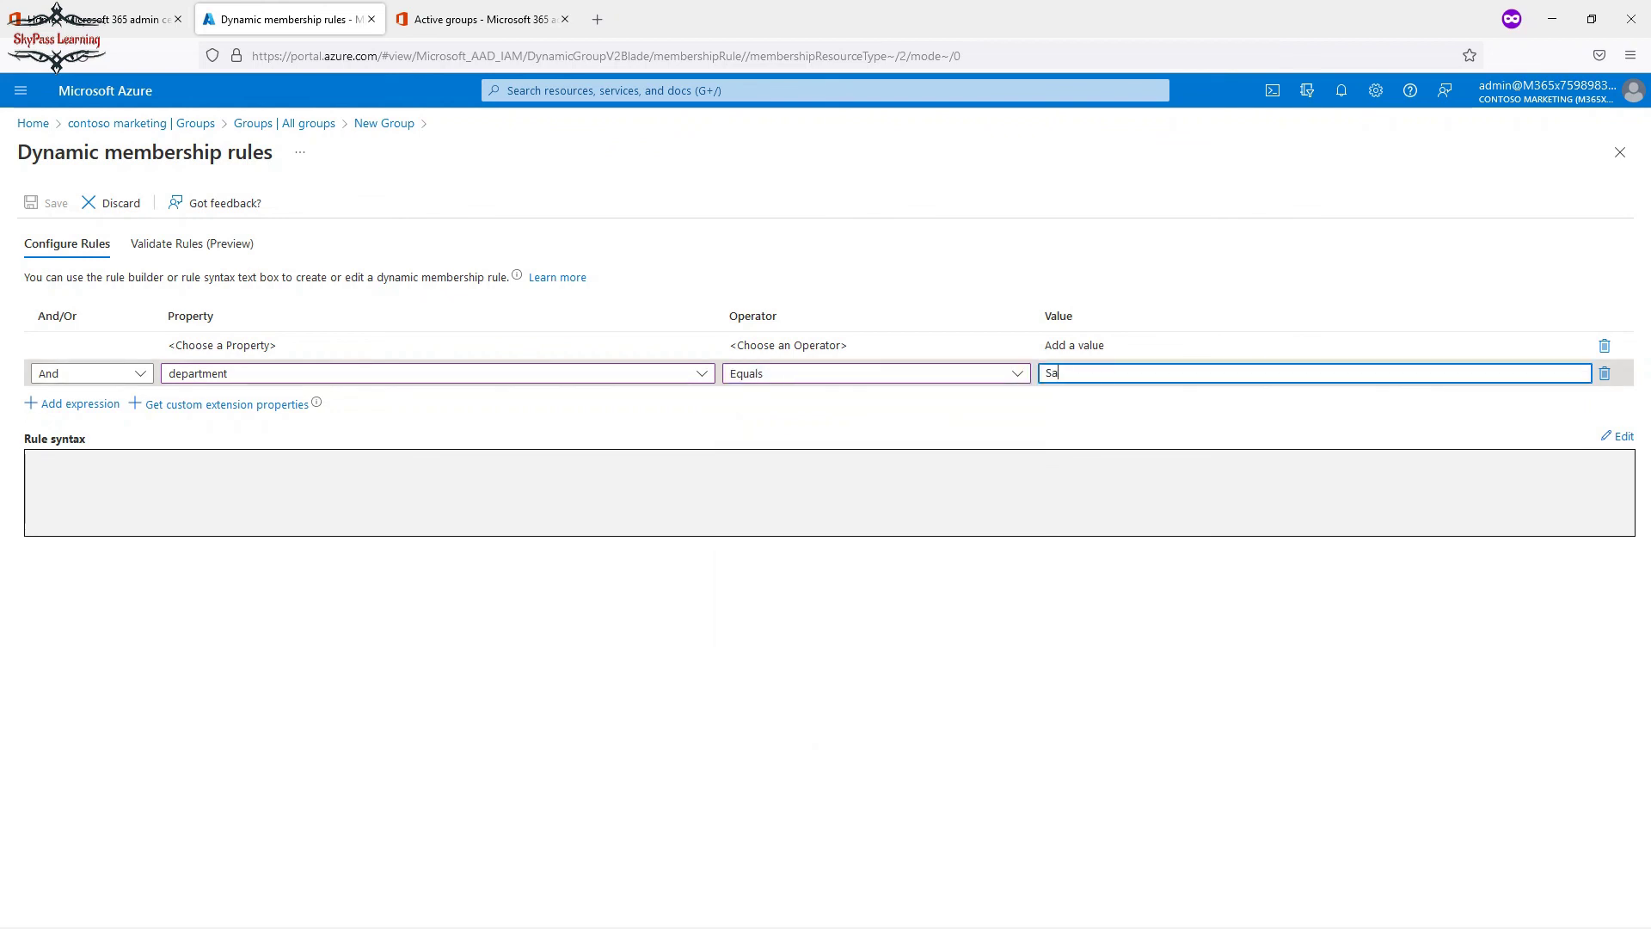
type("les")
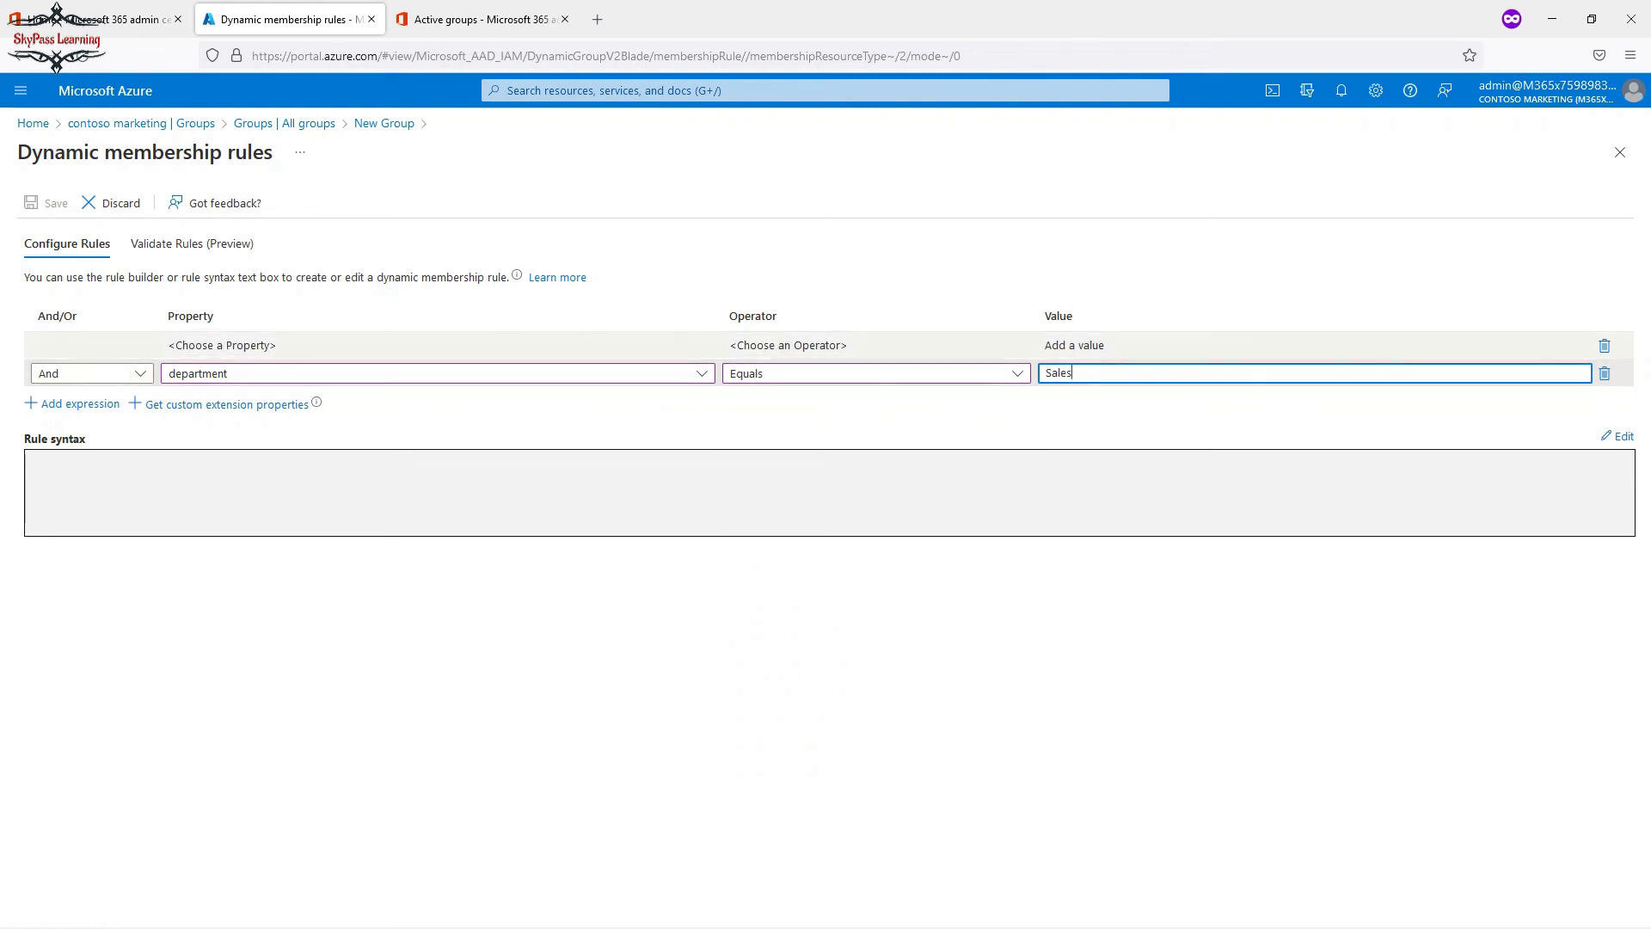
left_click(1605, 346)
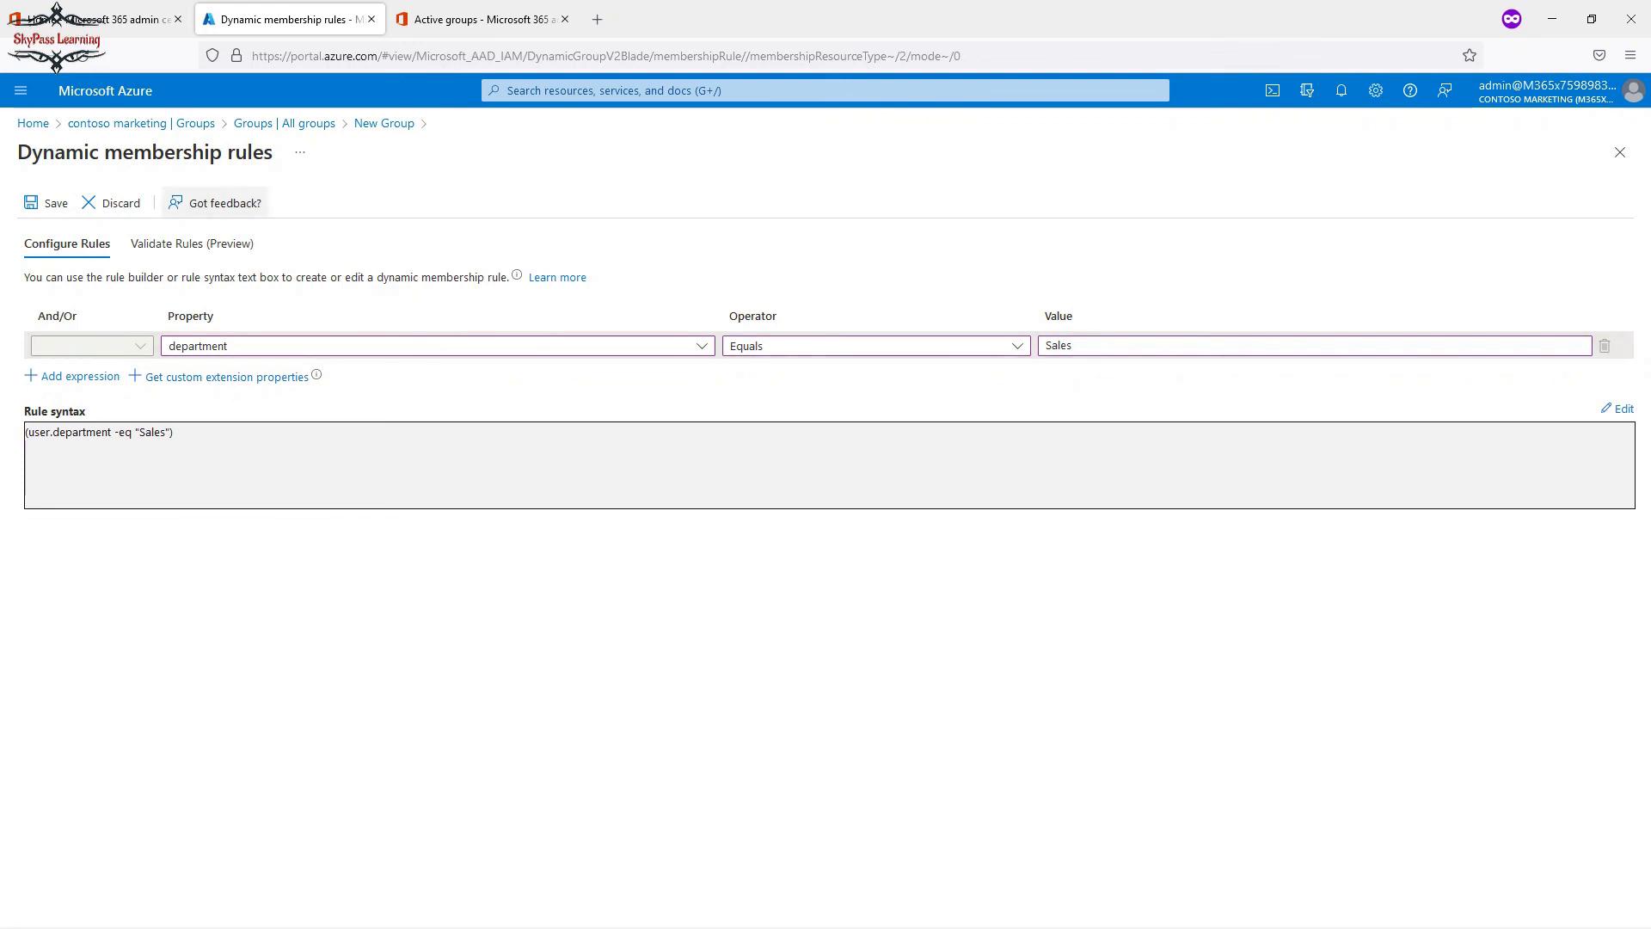
left_click(48, 203)
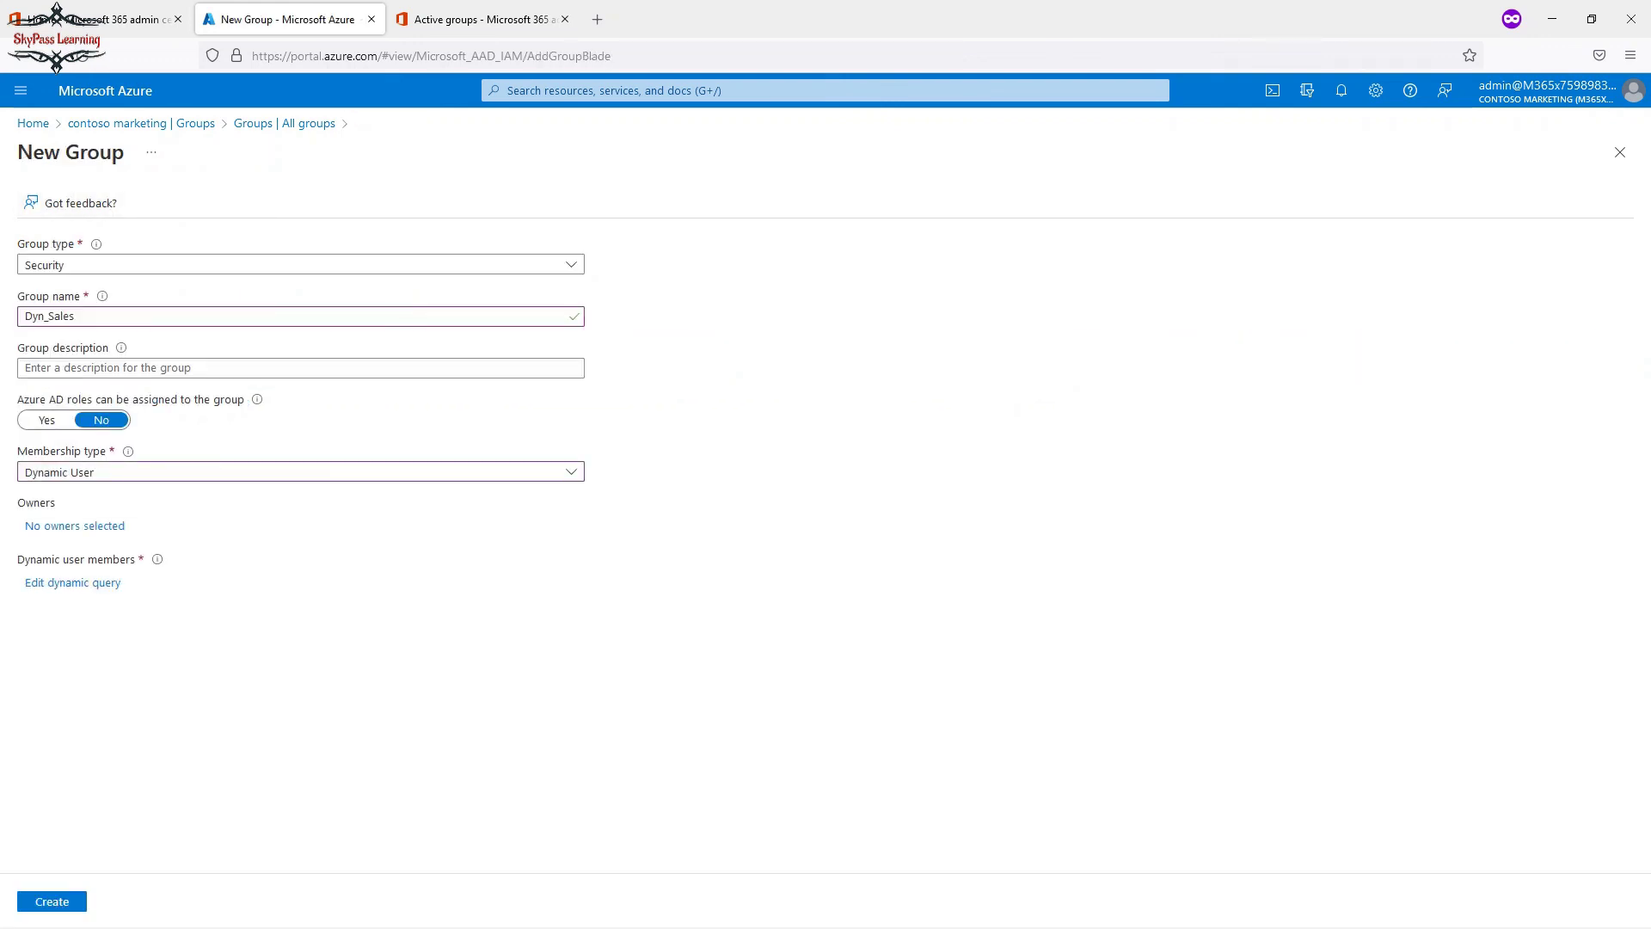
Reopen the group's dynamic query and add a second expression joined with Or
left_click(72, 583)
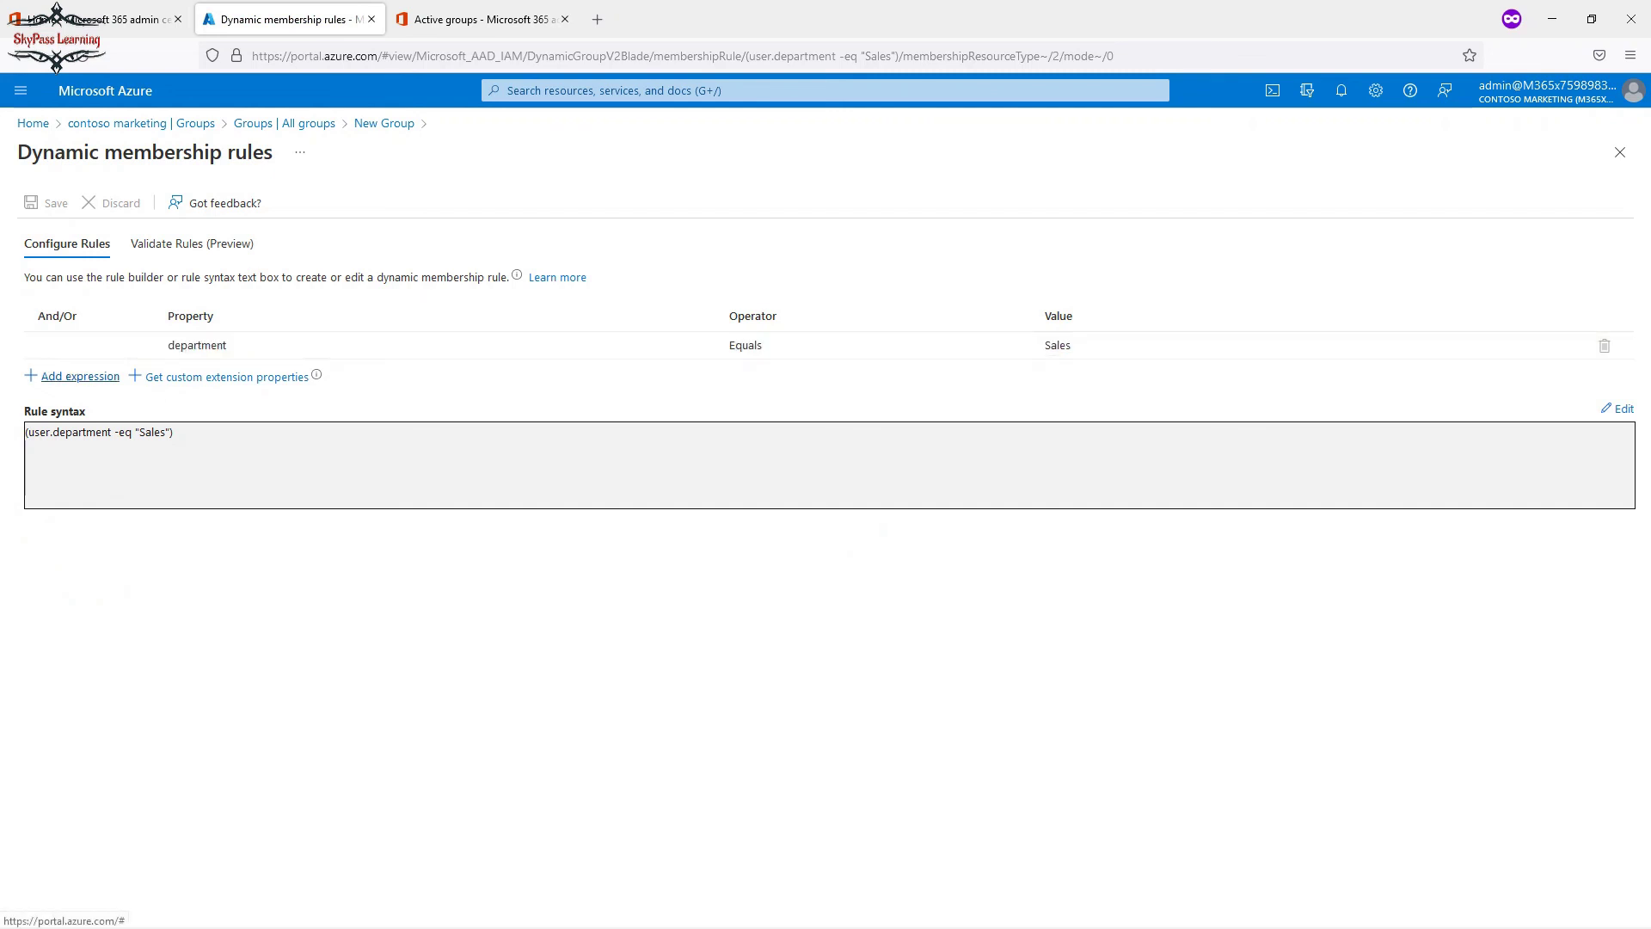
left_click(80, 376)
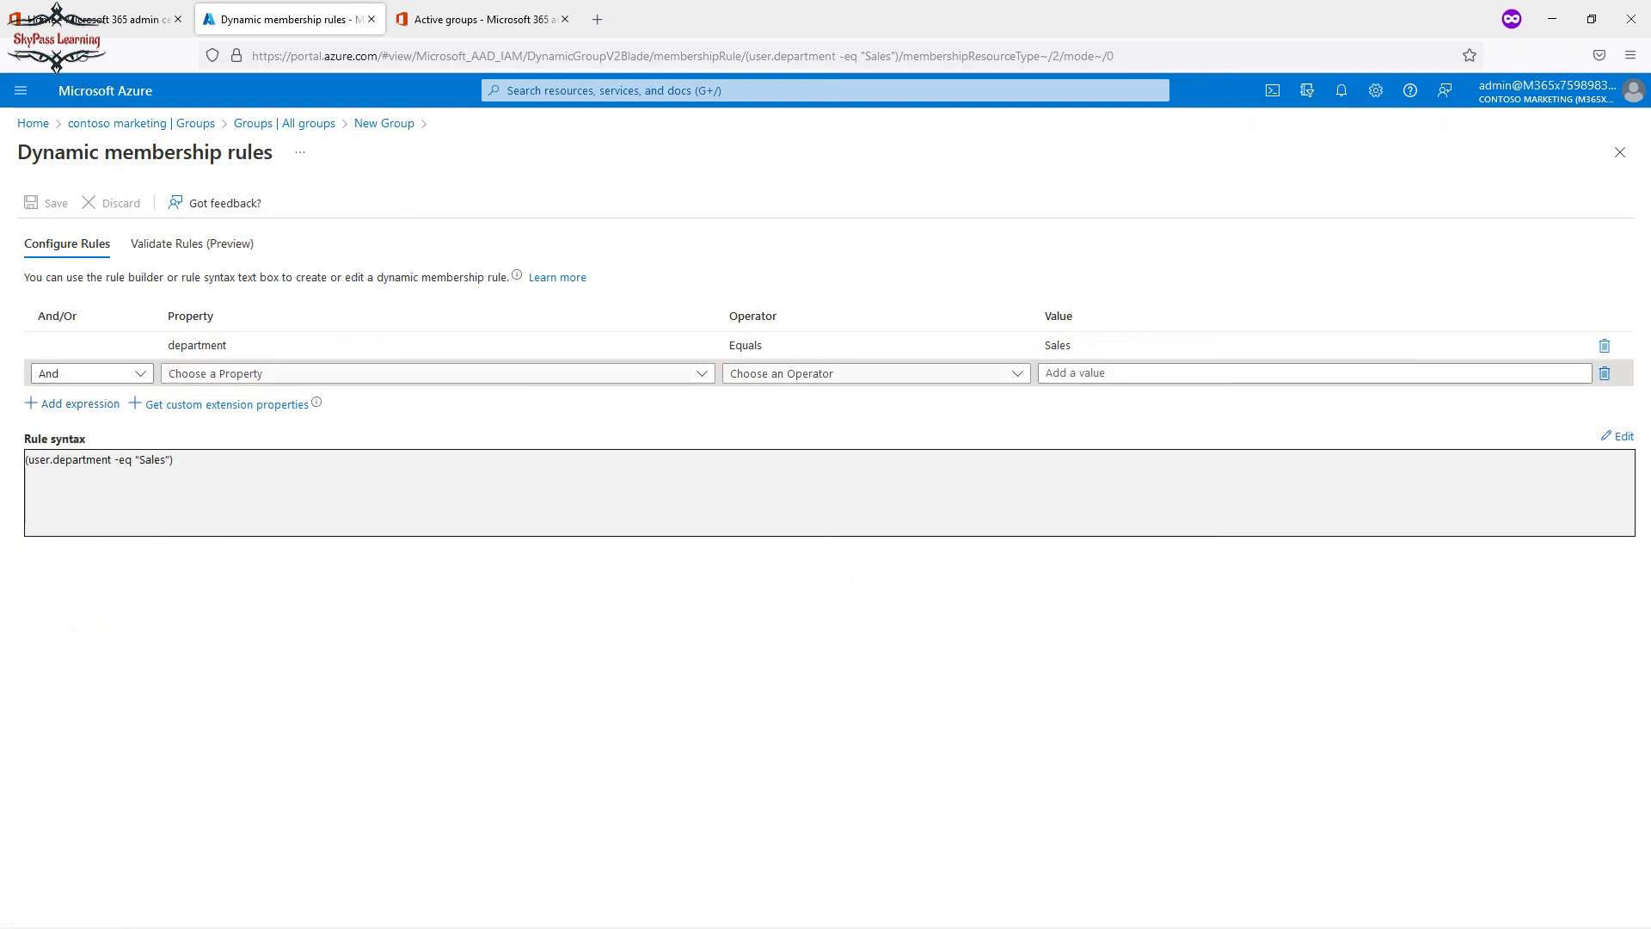
left_click(86, 373)
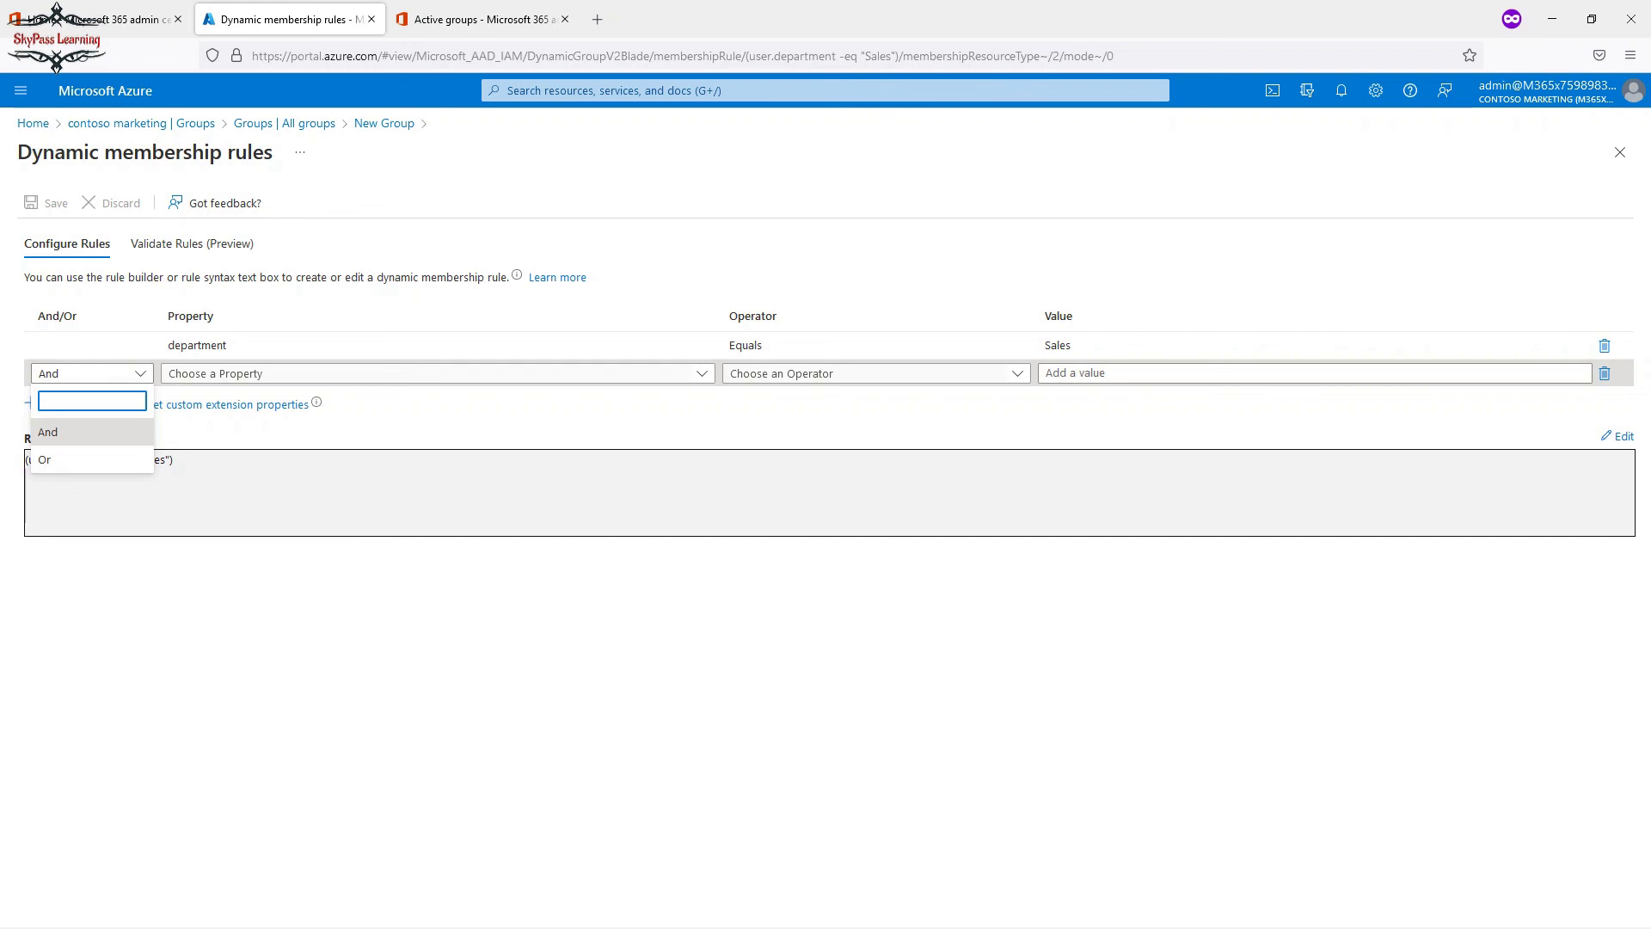
left_click(51, 459)
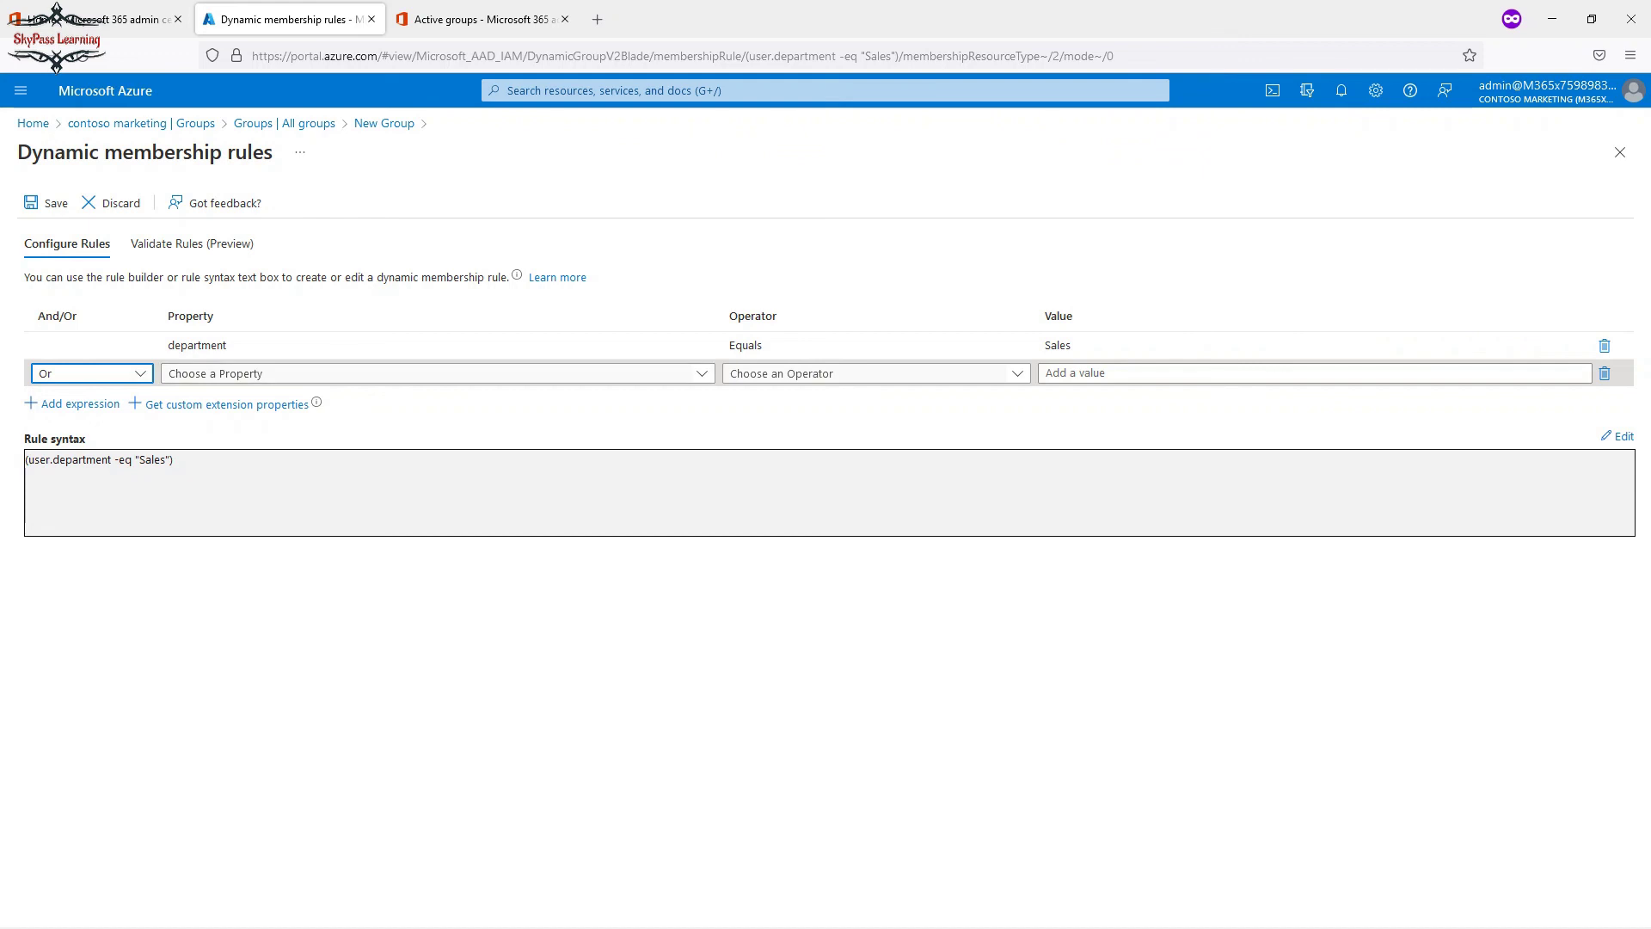
Set the second expression to department Equals Marketing and save the membership rules
left_click(430, 373)
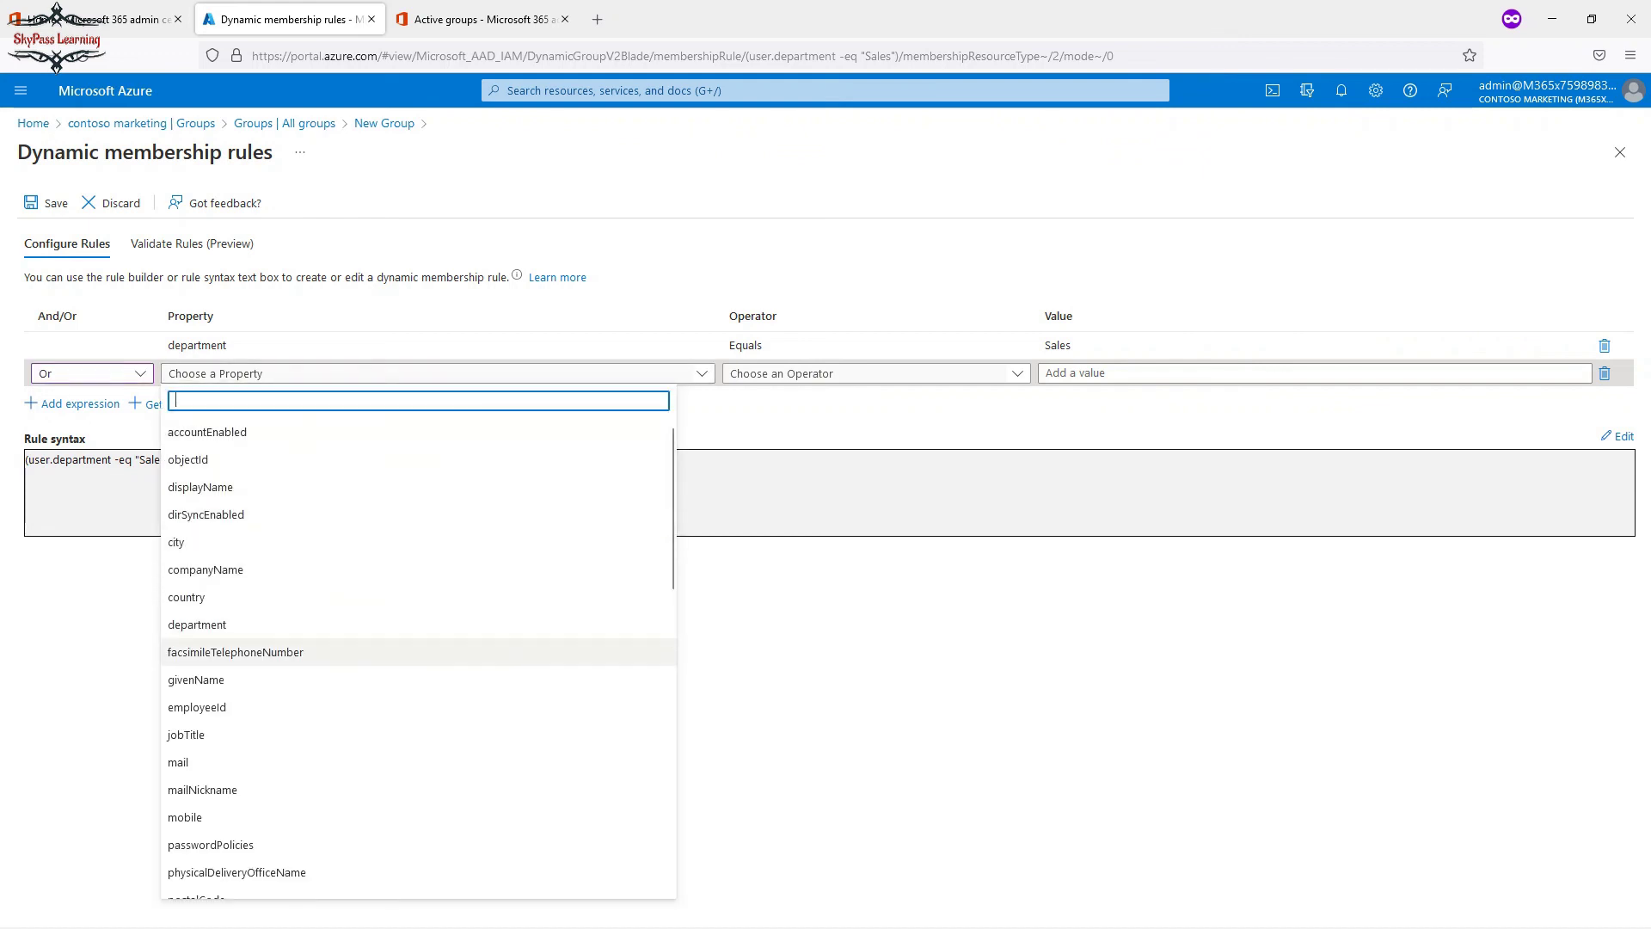
left_click(197, 625)
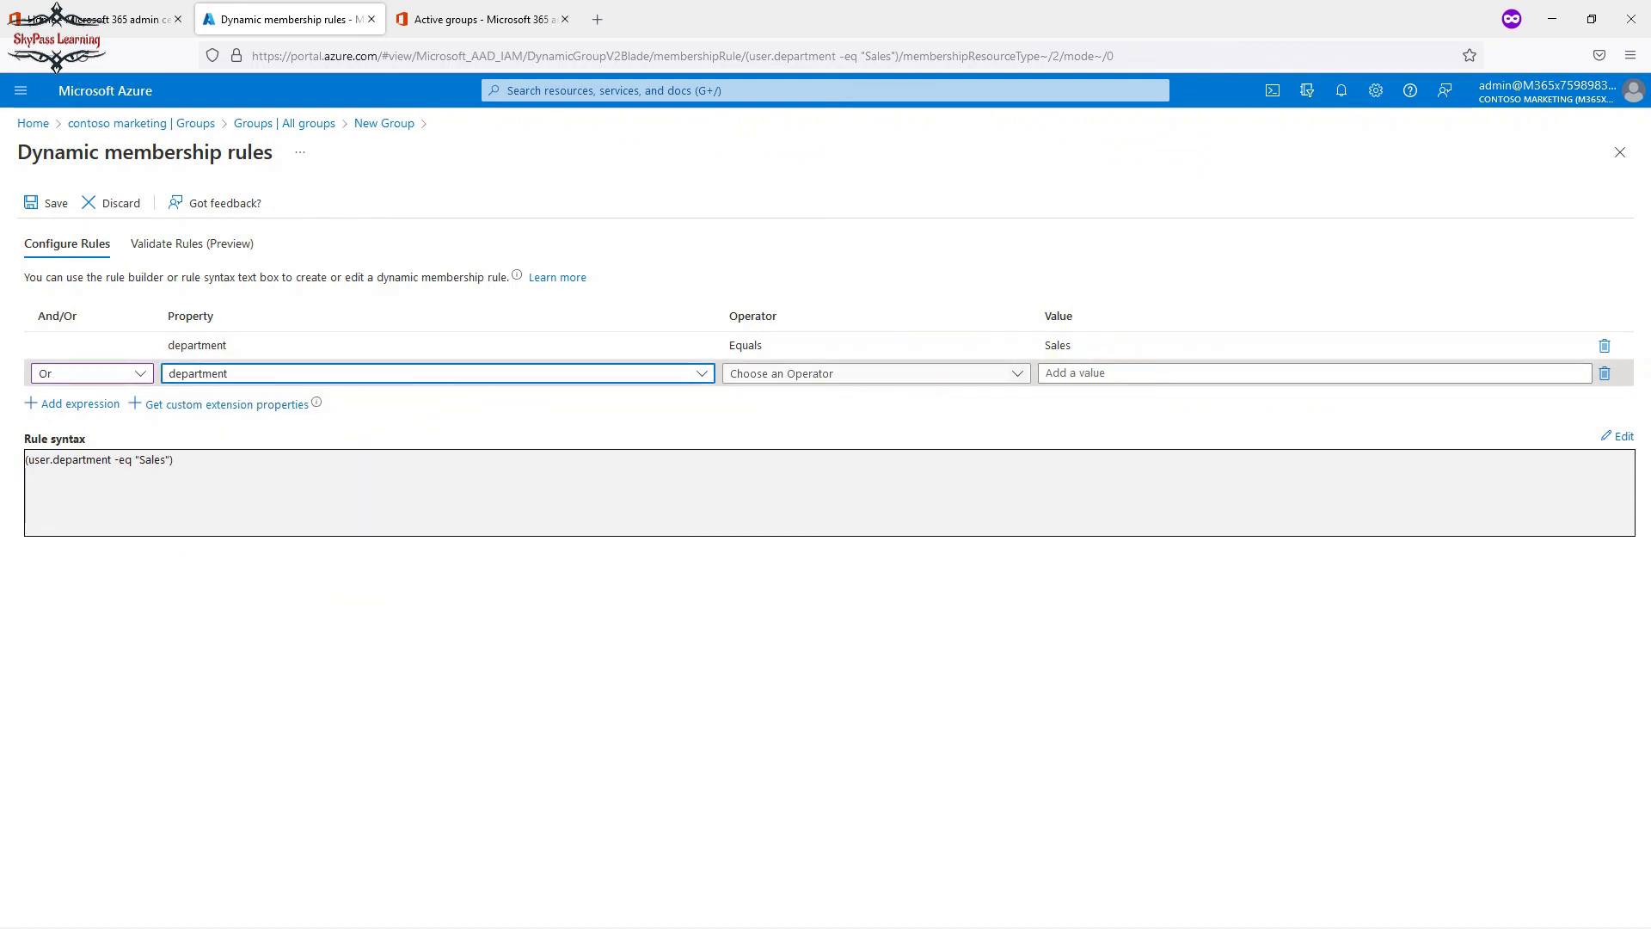
left_click(1018, 373)
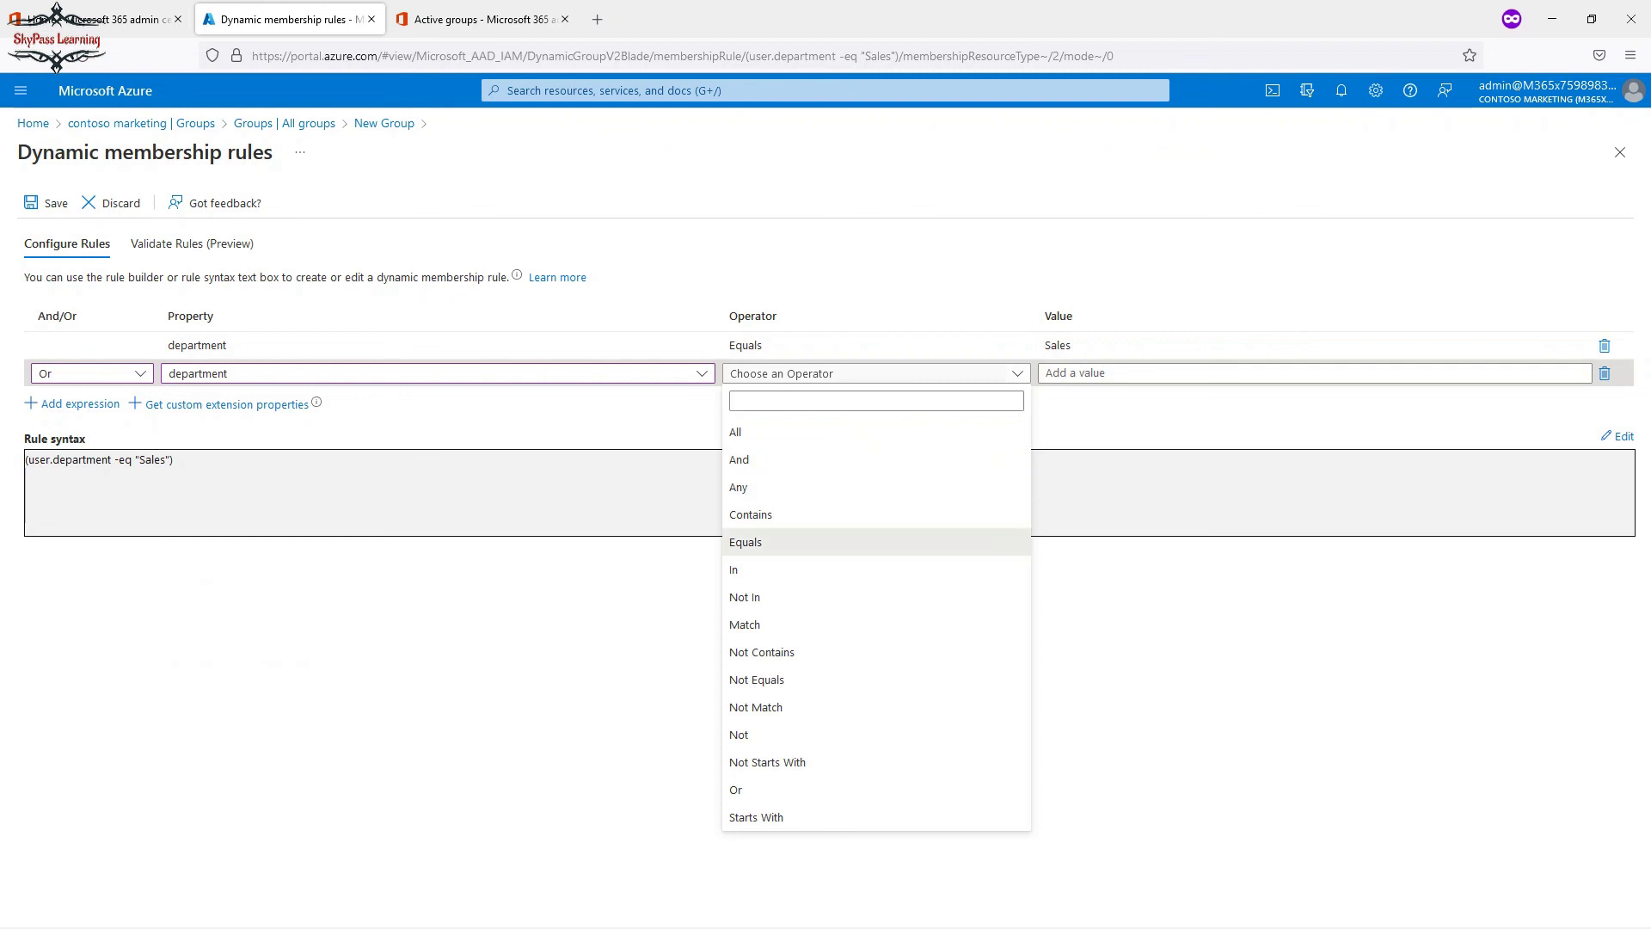
left_click(746, 542)
left_click(1058, 373)
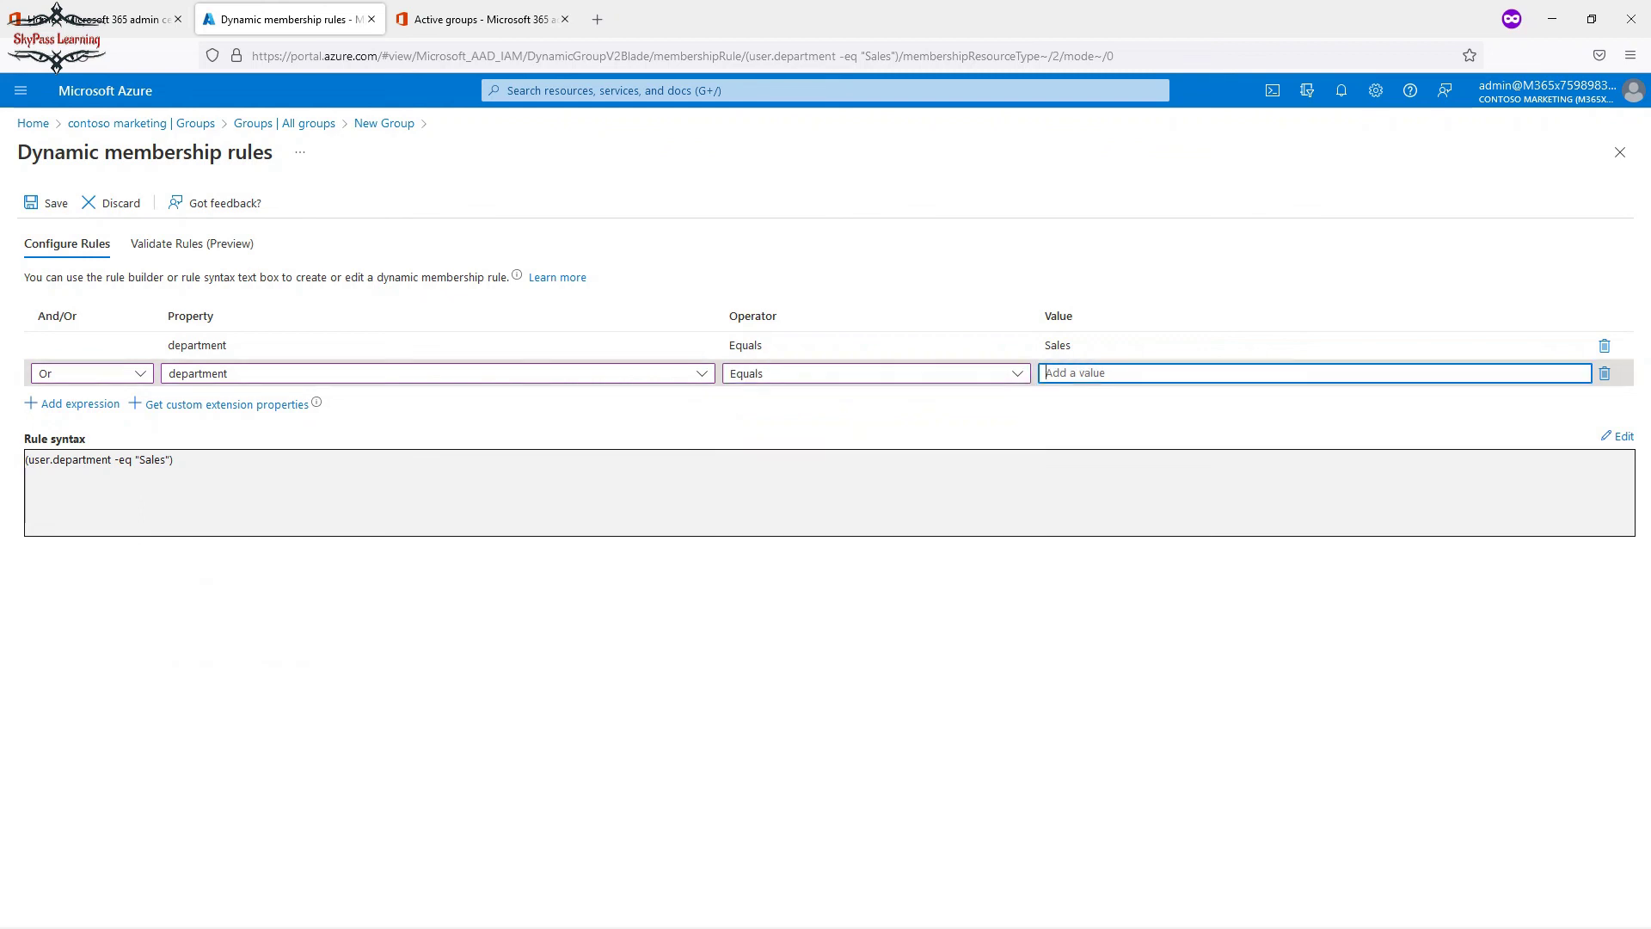
type("Marketing")
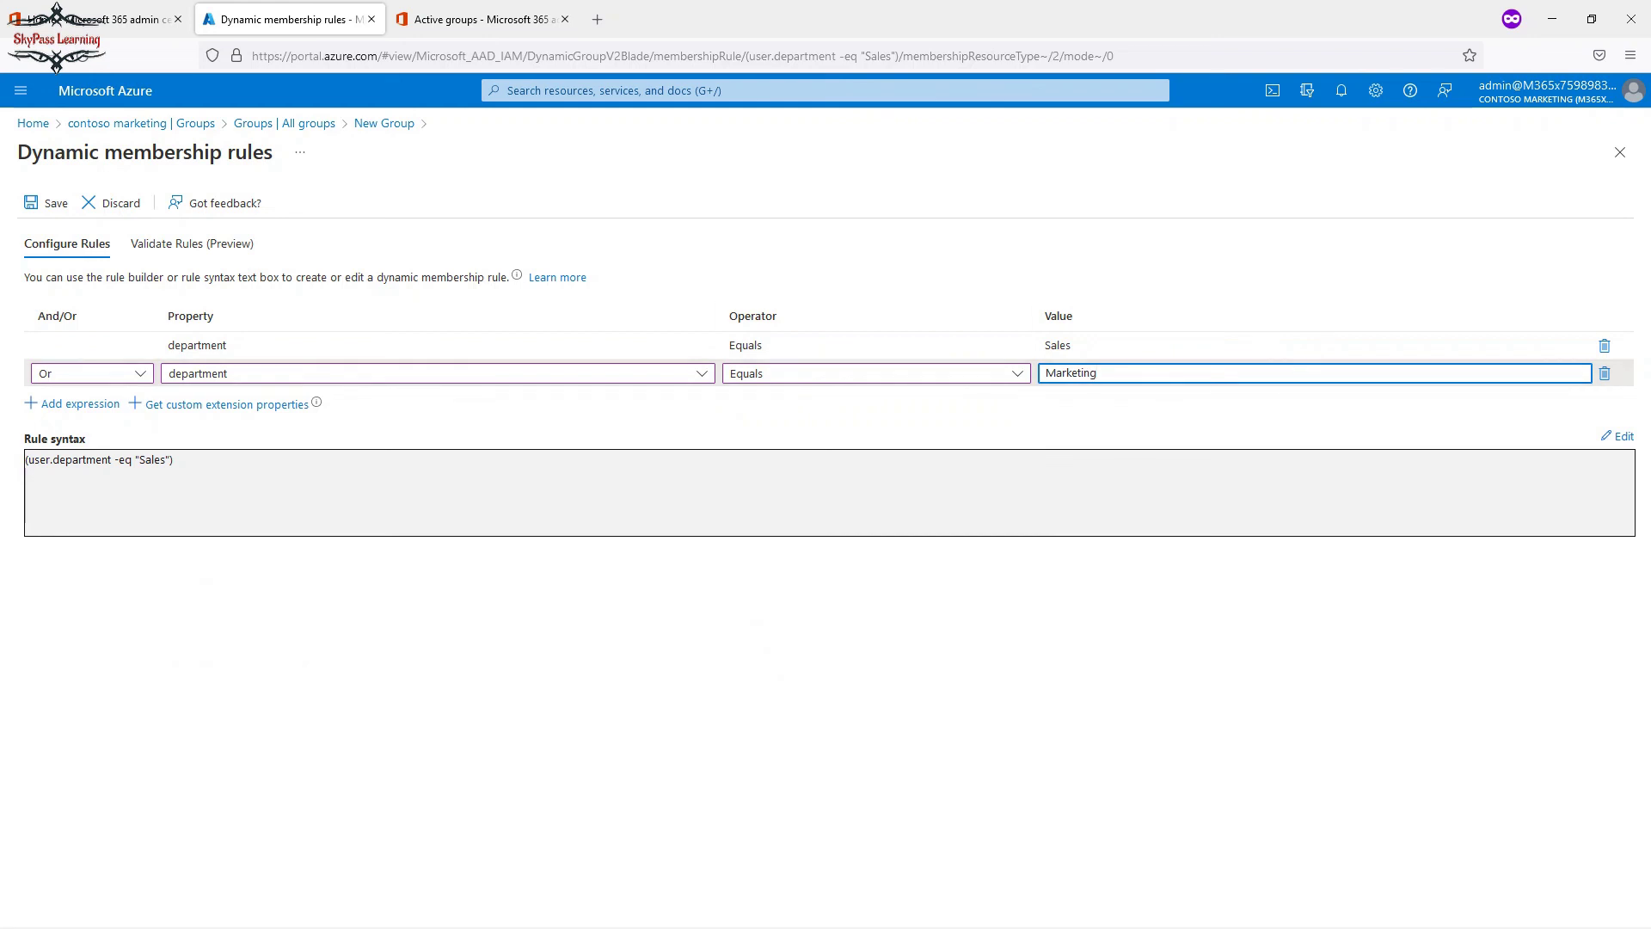
key("Tab")
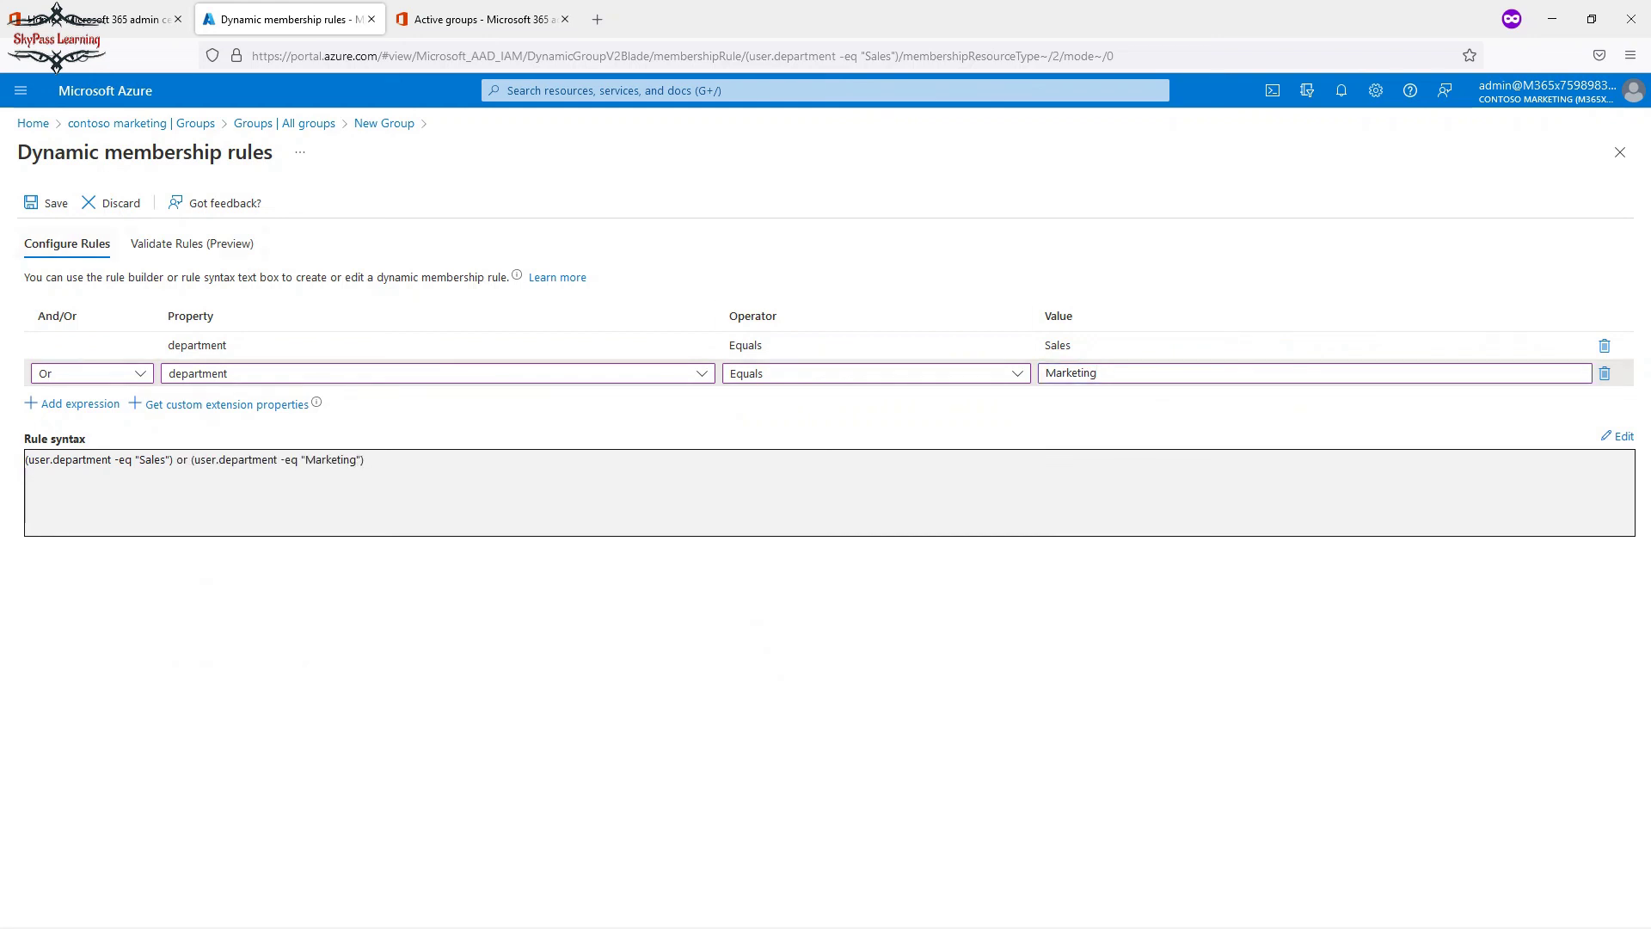
left_click(47, 203)
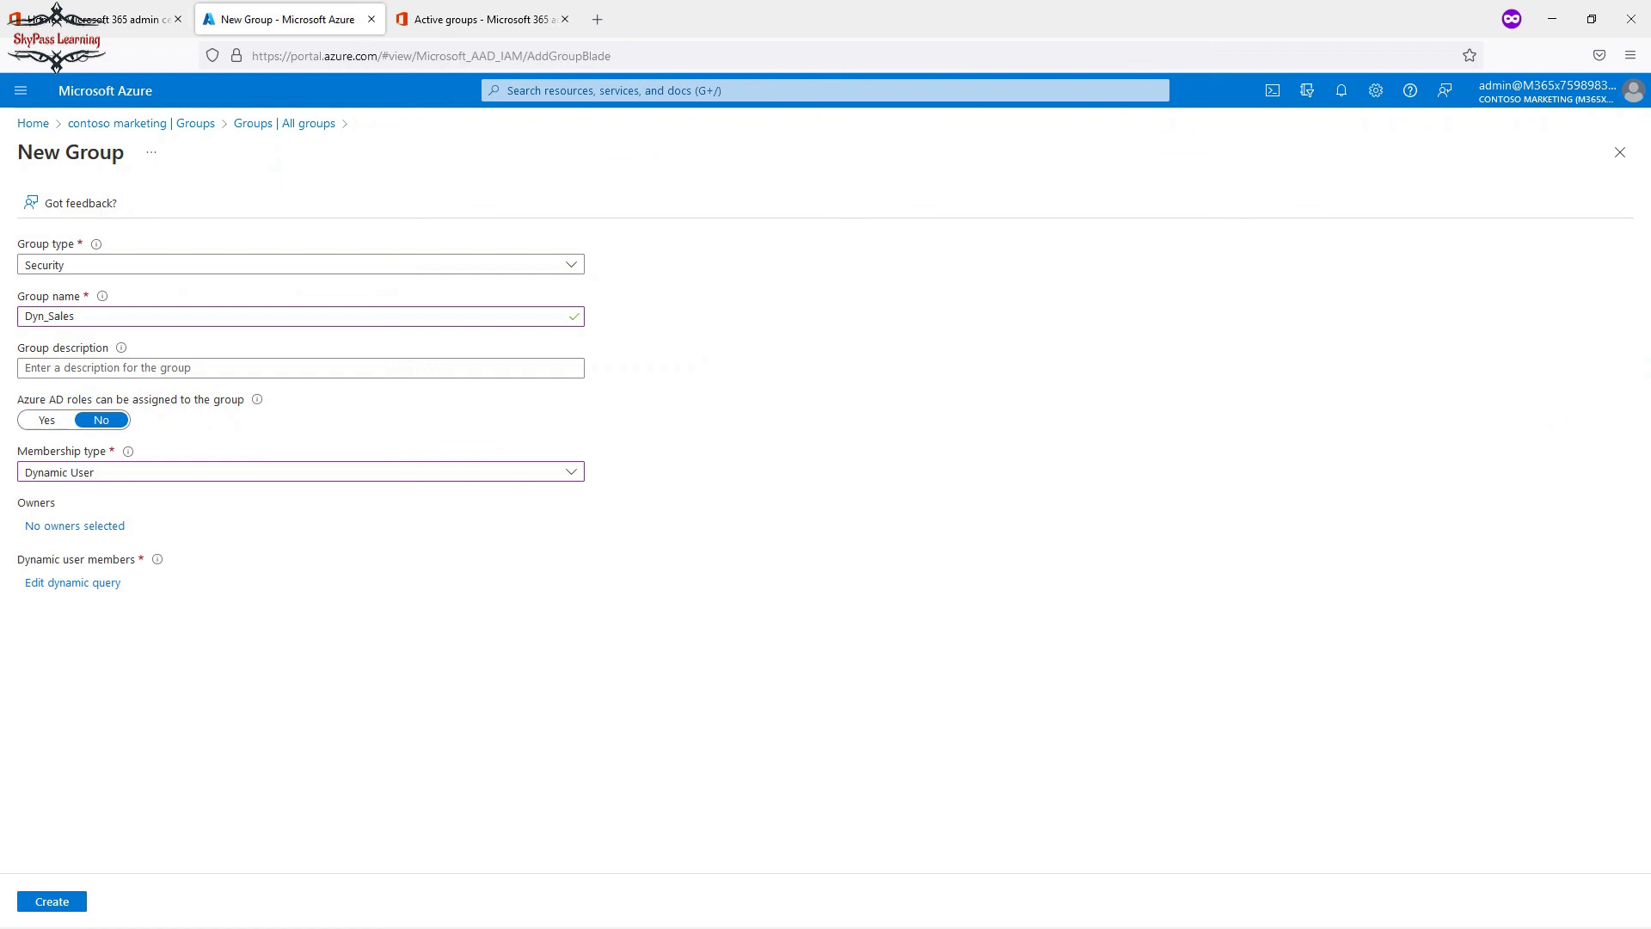
Rename the new group as Dyn_SalesMkt
left_click(76, 316)
type("M")
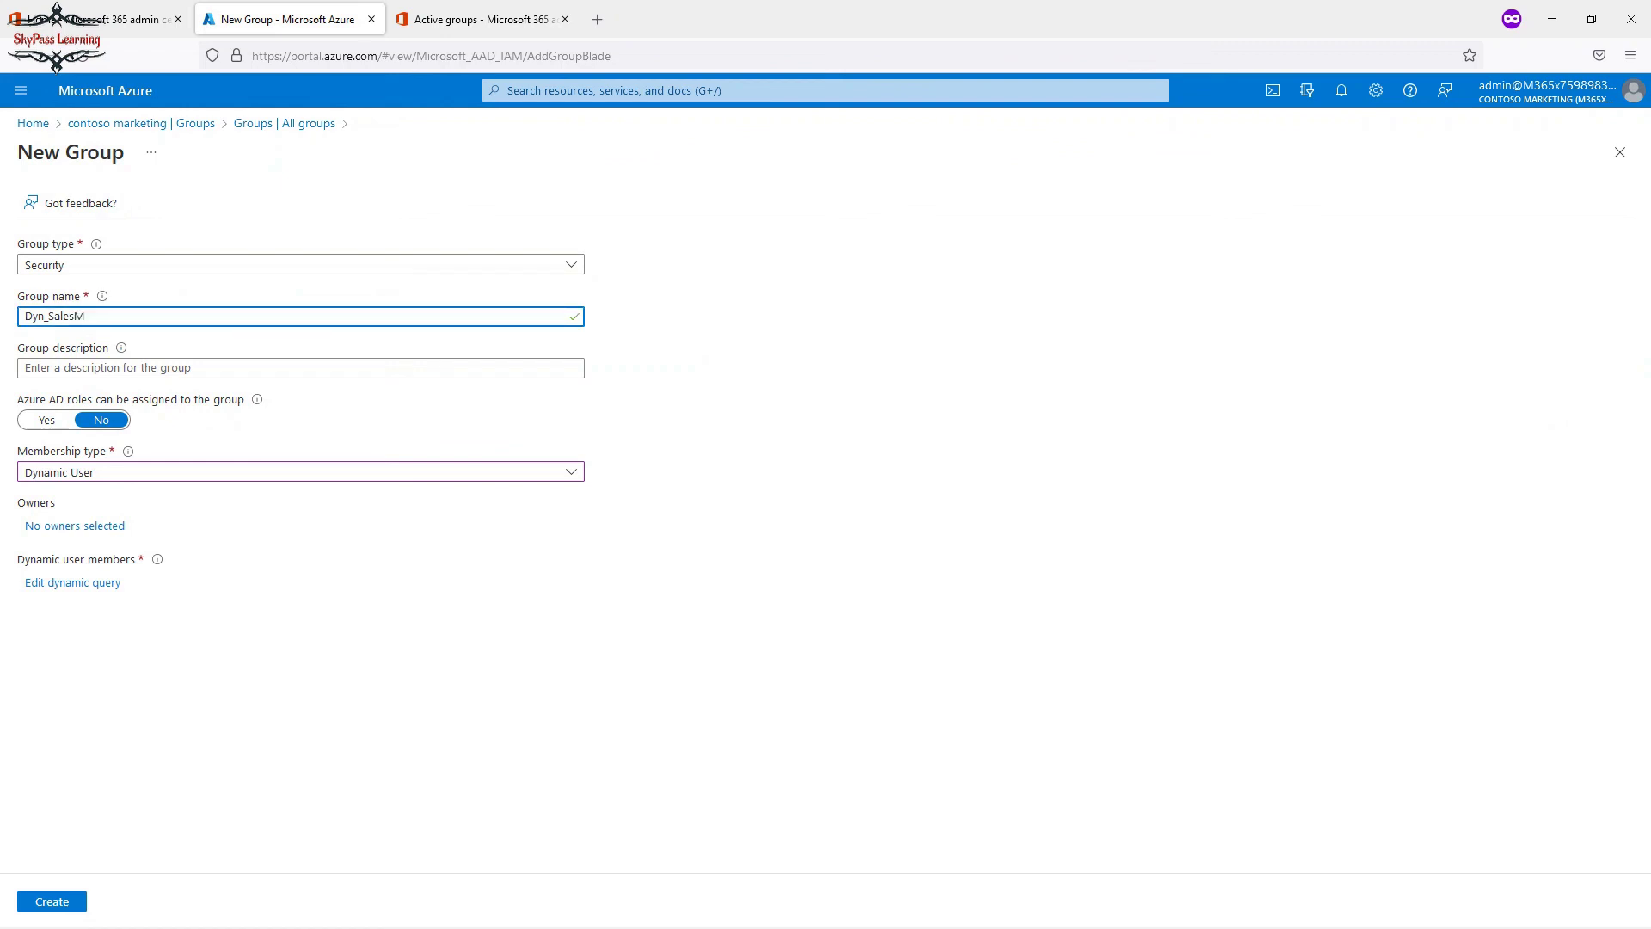
type("kt")
Review the saved dynamic query without changing it and create the Dyn_SalesMkt group
left_click(72, 584)
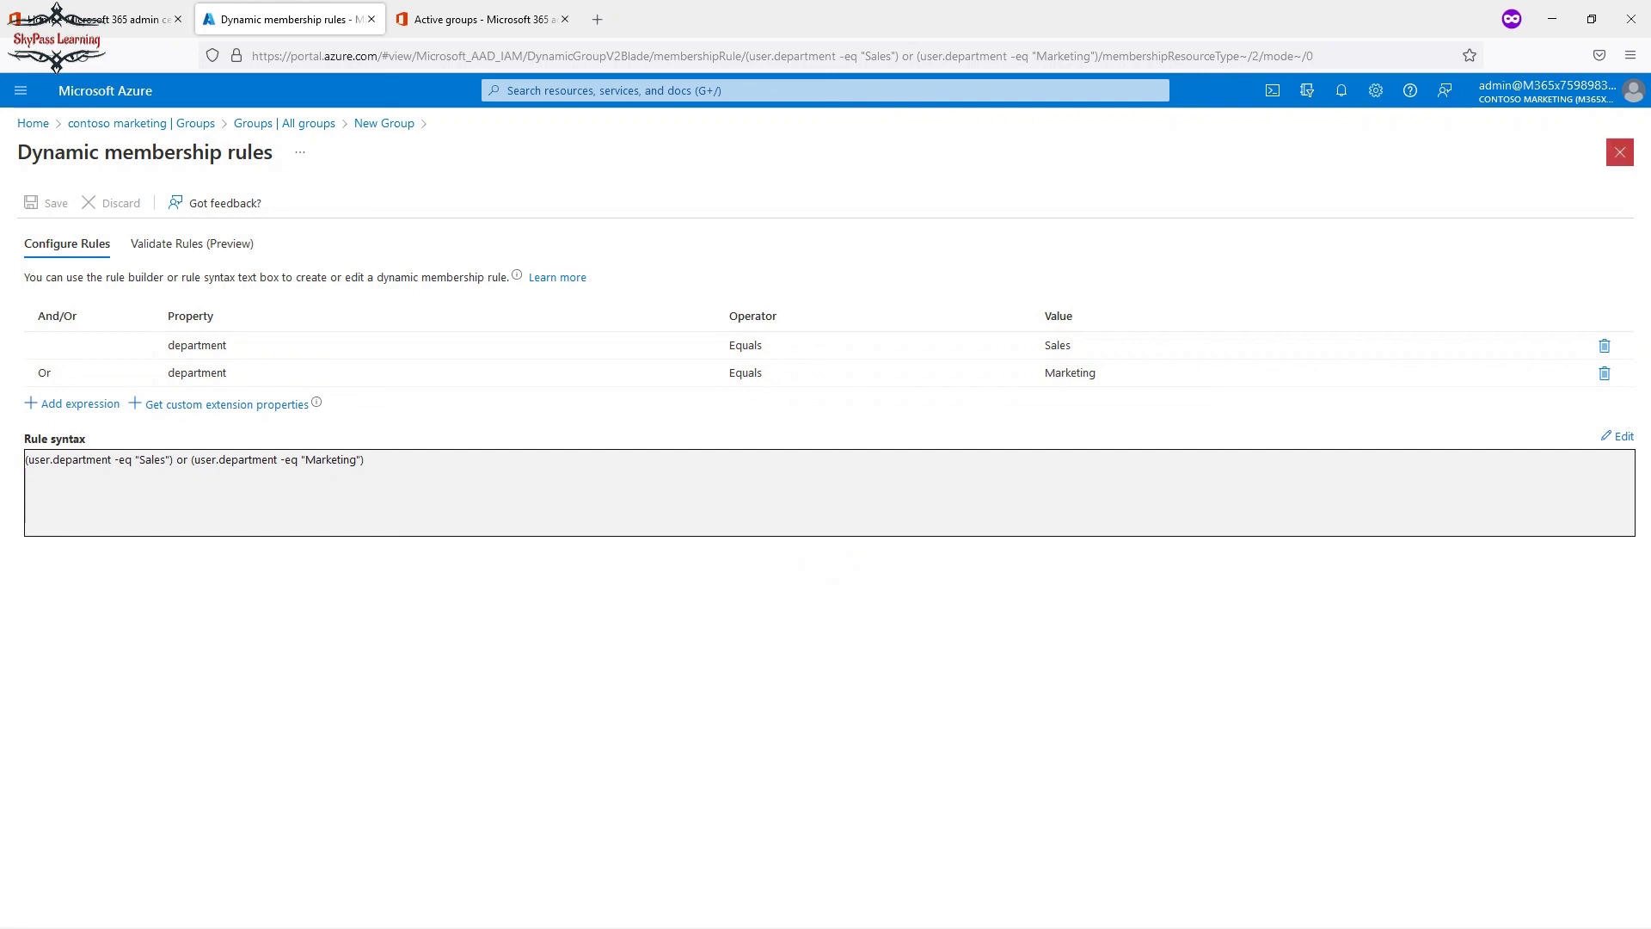
left_click(1620, 153)
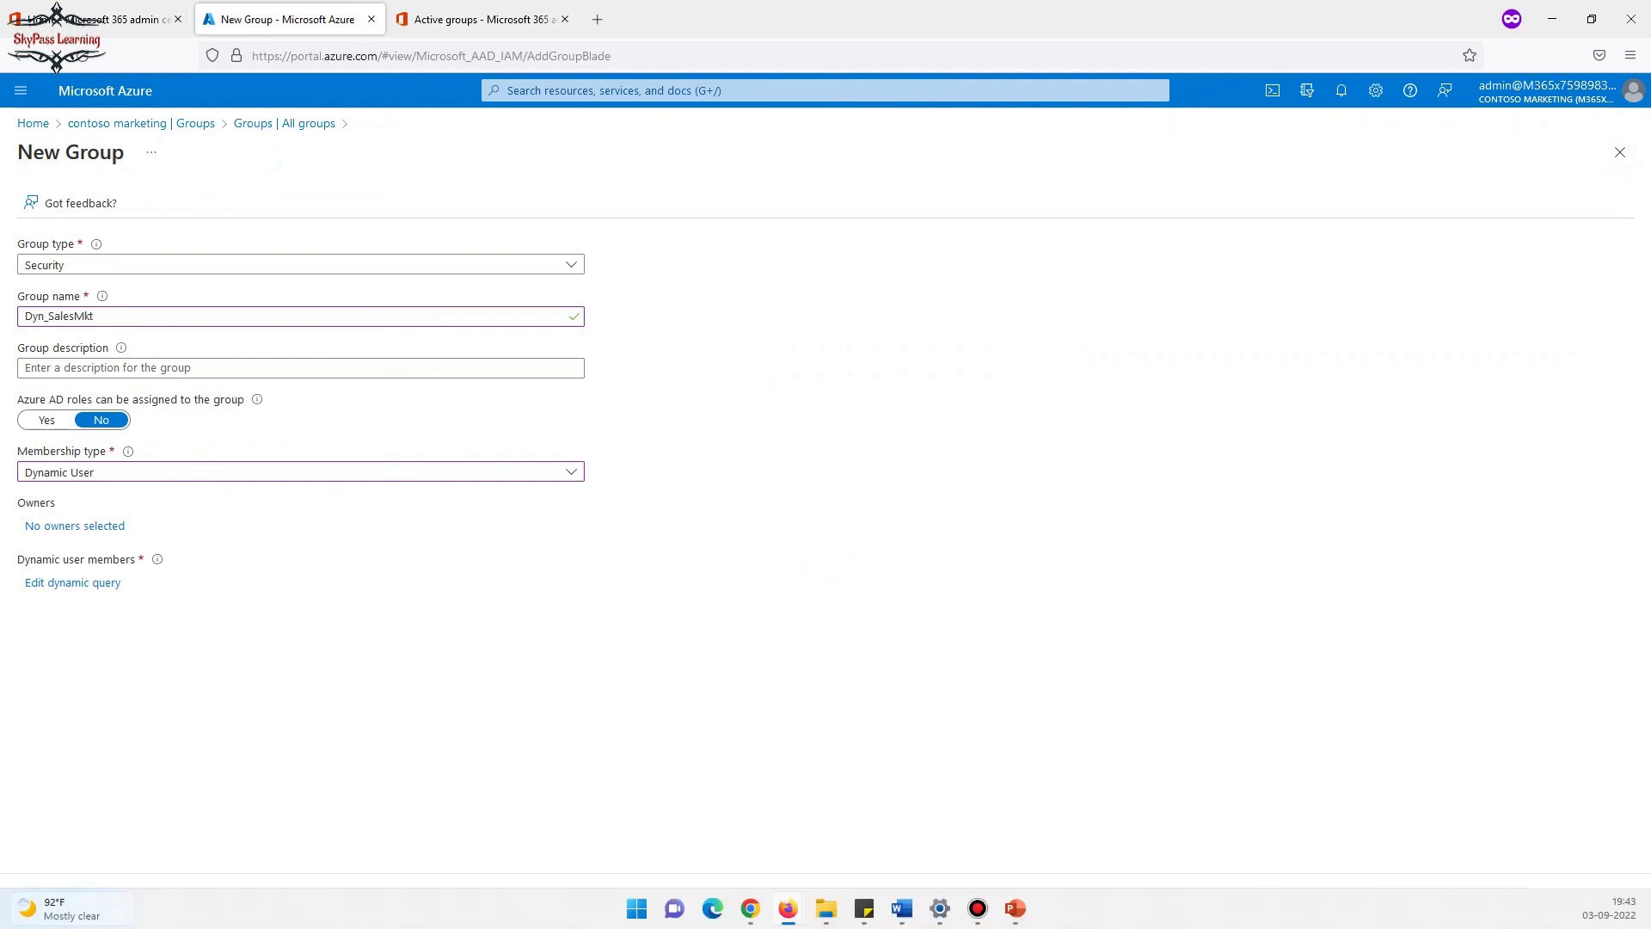
left_click(52, 901)
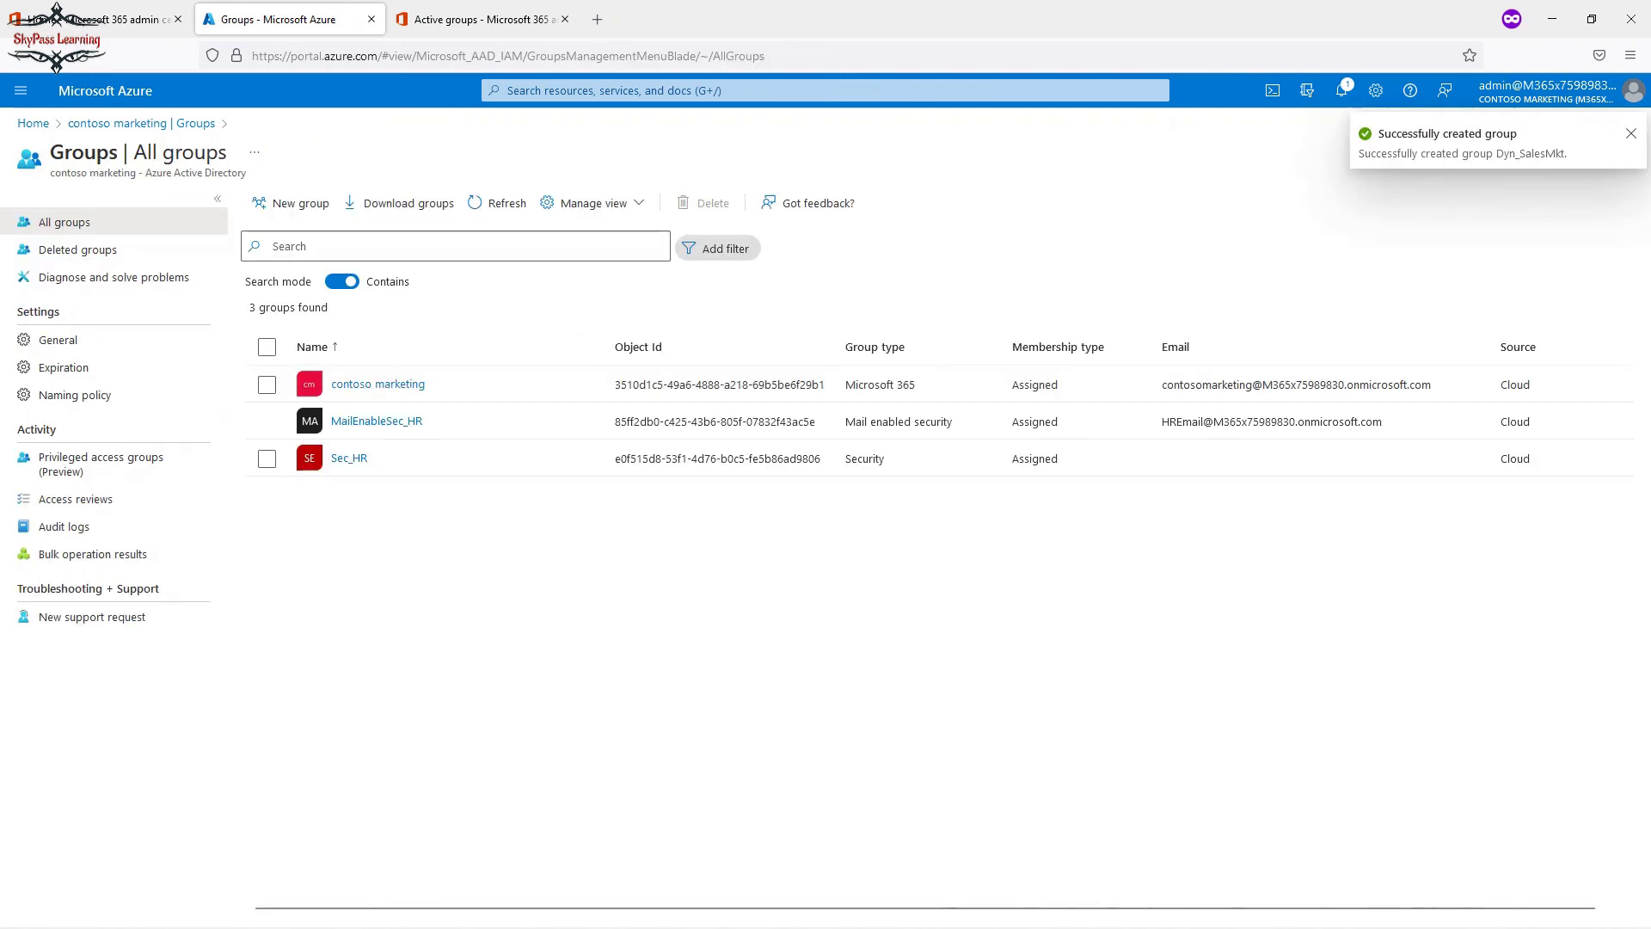
Refresh the list of all groups and check the membership type of Dyn_SalesMkt
left_click(497, 203)
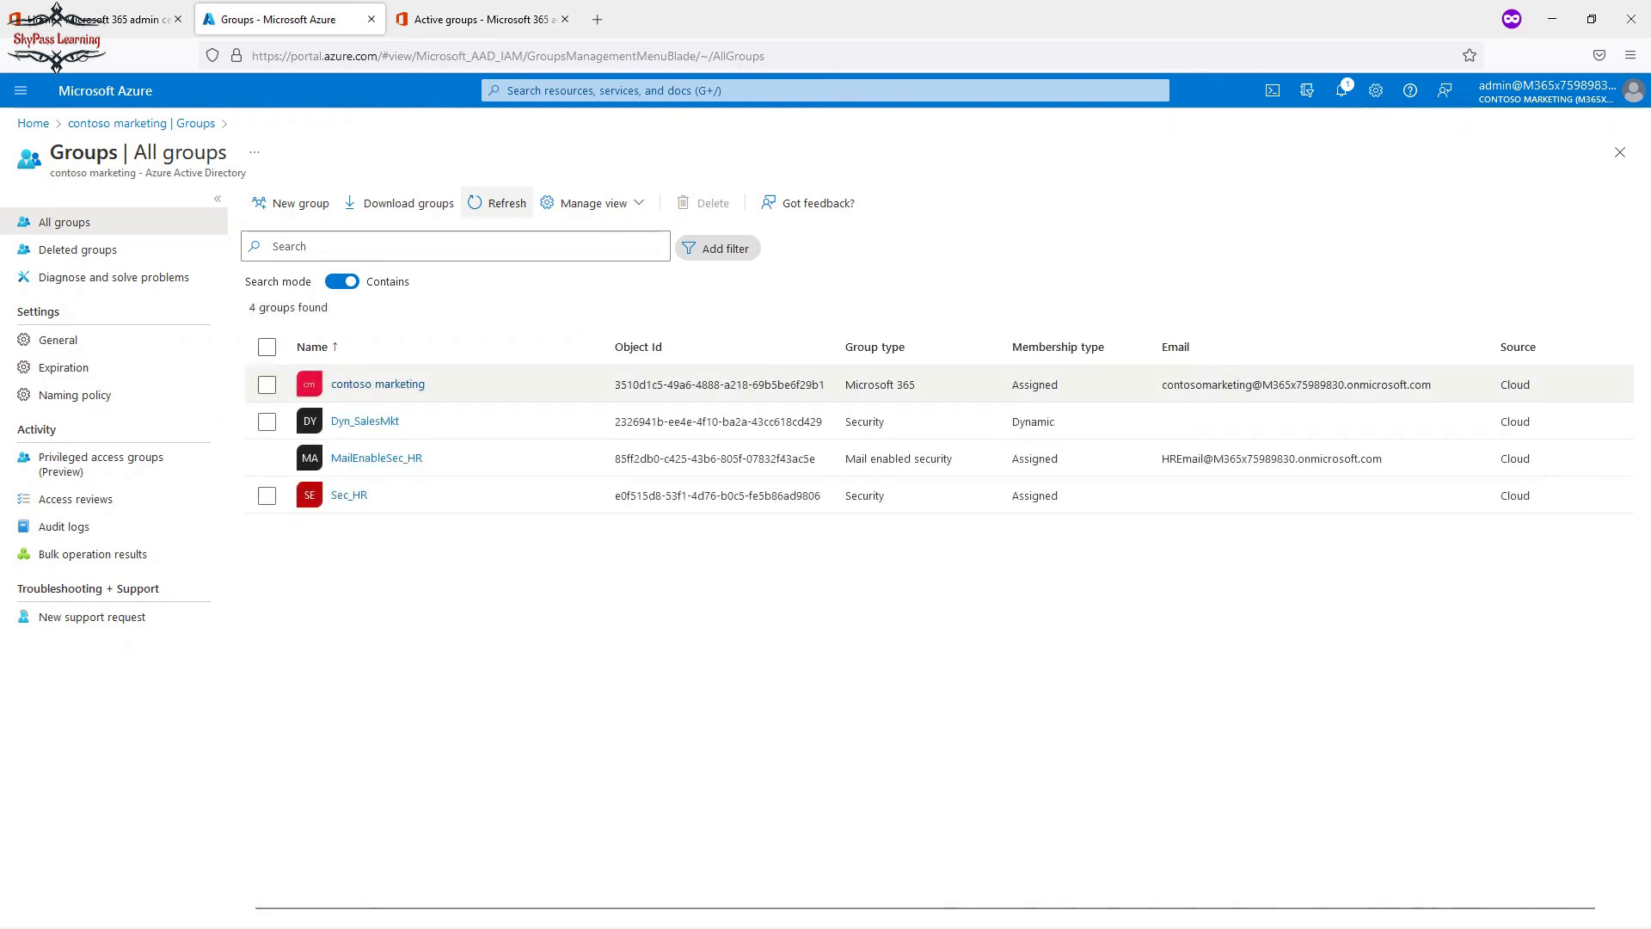
left_click_drag(1058, 347, 1055, 422)
left_click(1020, 422)
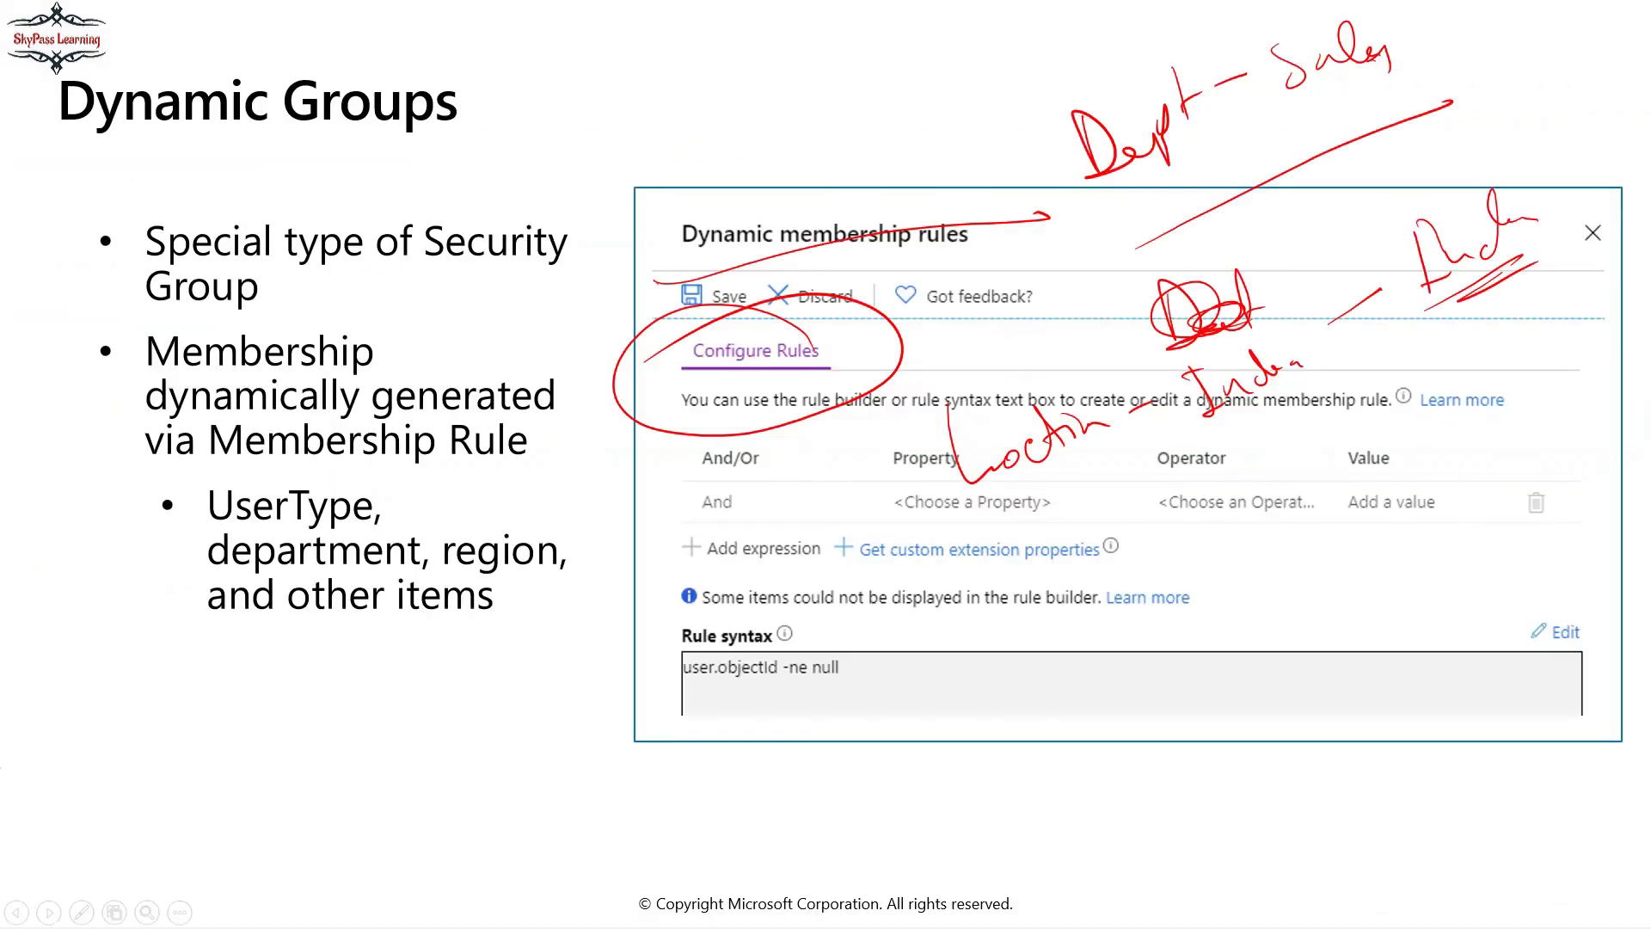
key("Right")
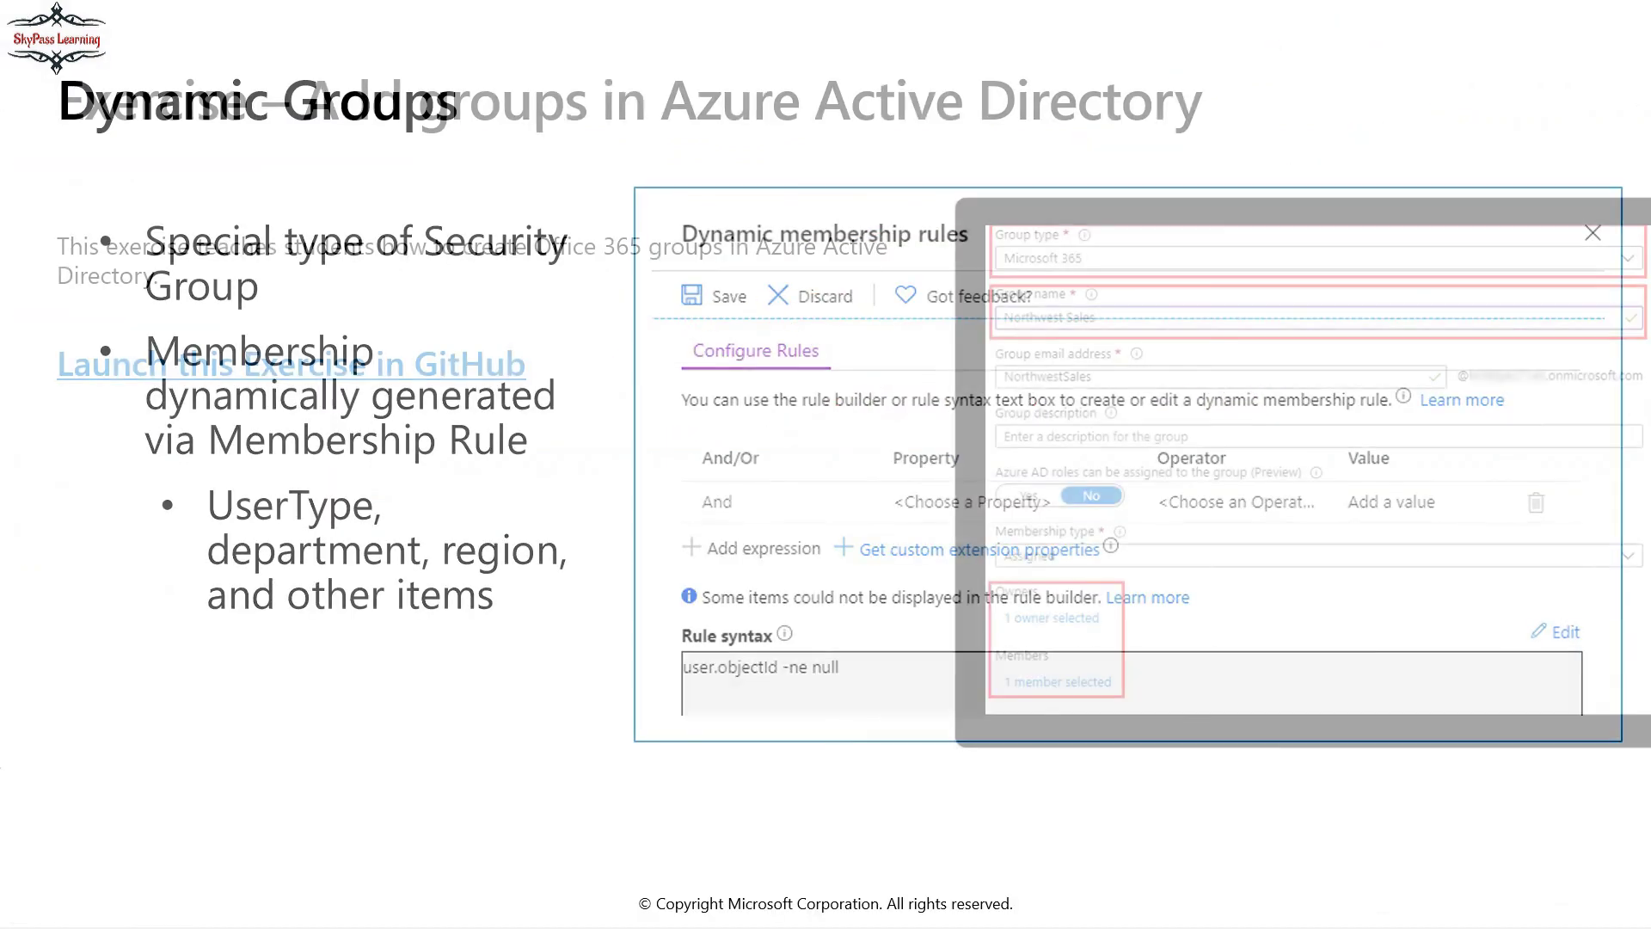